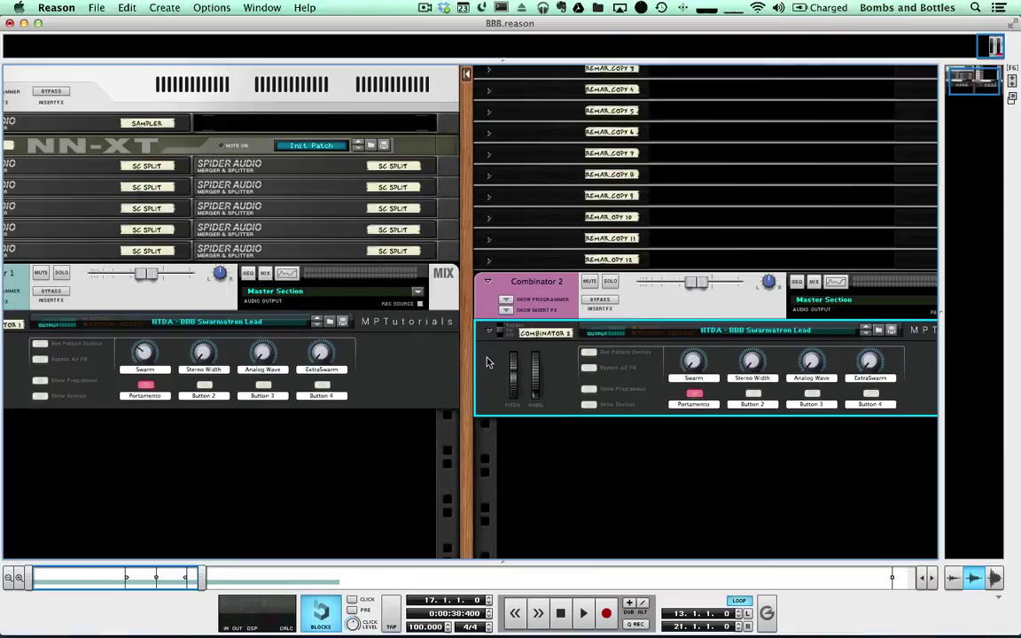
Switch to Ableton Live, enlarge its window and play the arrangement from bar 13.
{"action": "scroll", "coordinate": [449, 361], "scroll_direction": "up", "scroll_amount": 1}
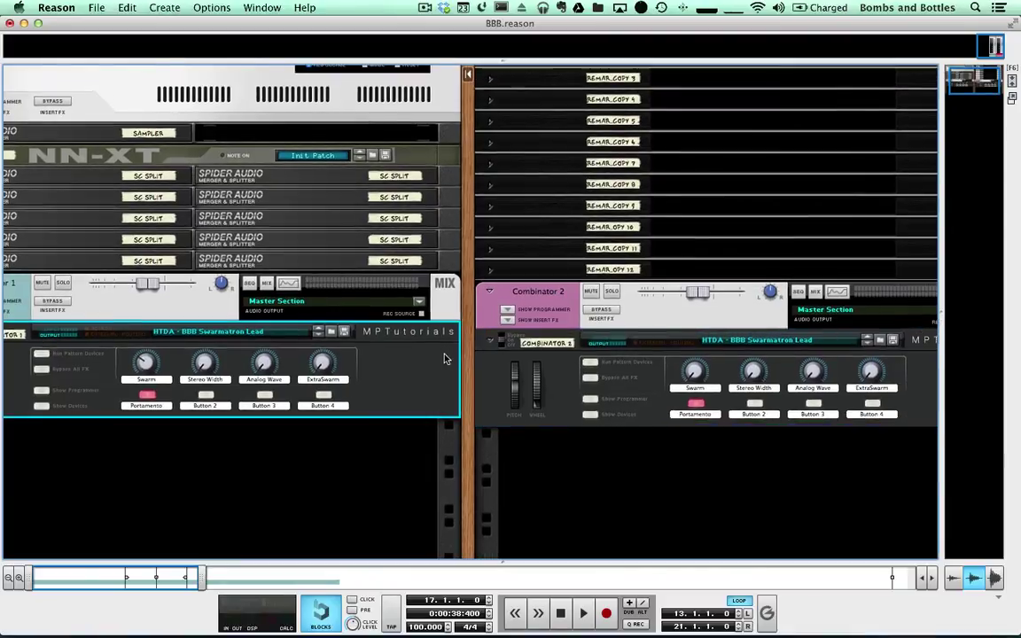
{"action": "scroll", "coordinate": [448, 361], "scroll_direction": "left", "scroll_amount": 5}
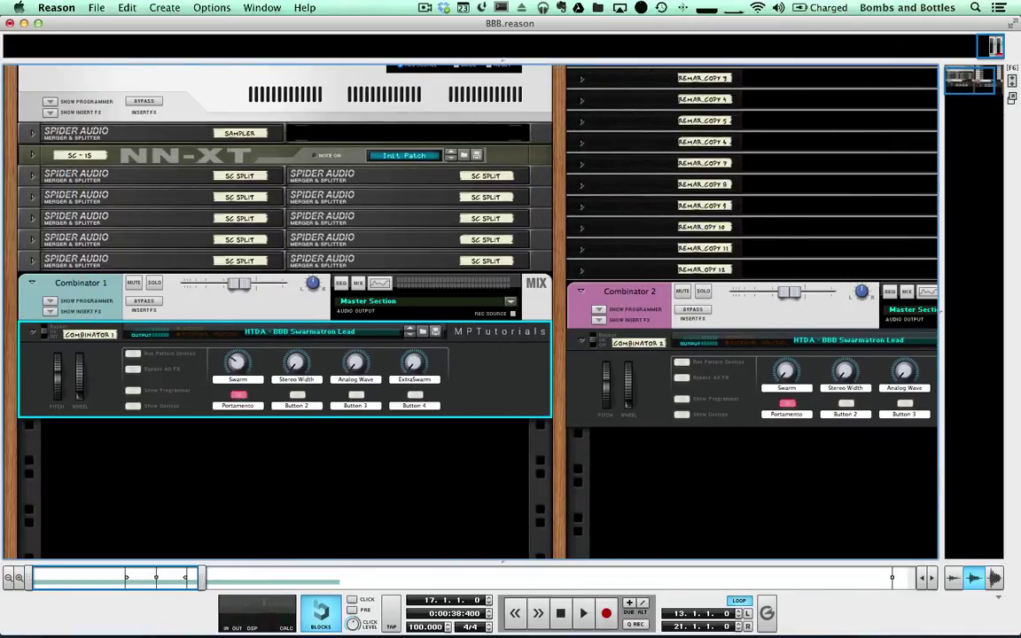
{"action": "key", "text": "super+Tab"}
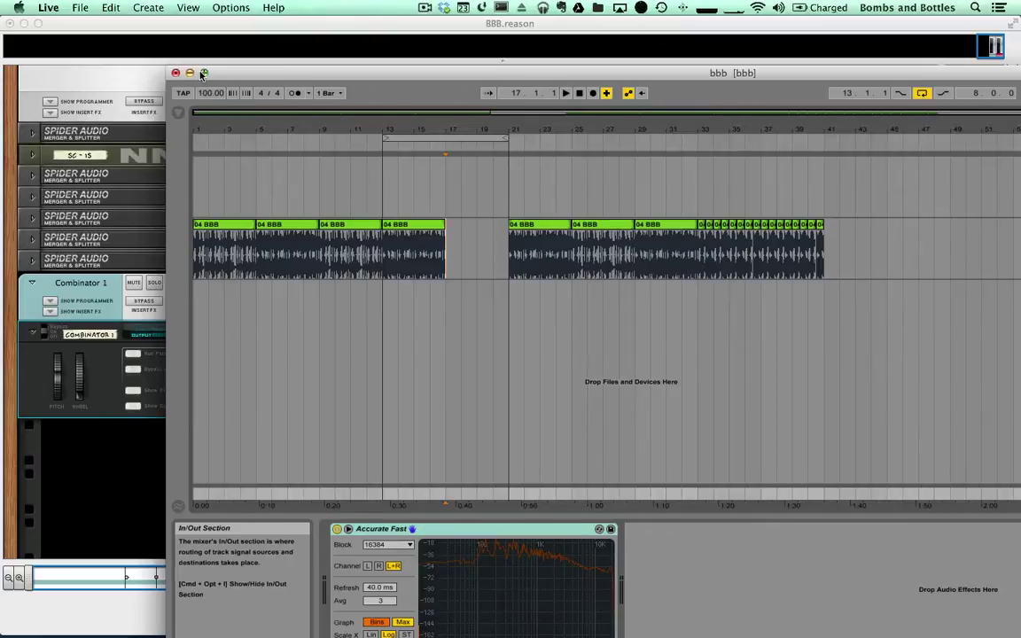
{"action": "left_click", "coordinate": [202, 72]}
{"action": "left_click", "coordinate": [302, 319]}
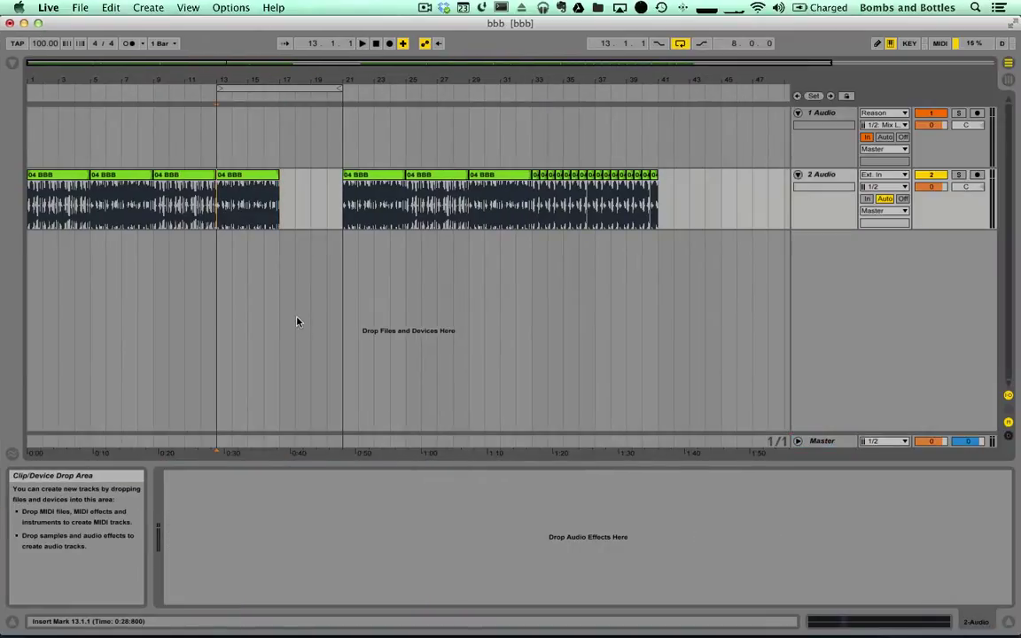
{"action": "key", "text": "space"}
Enlarge the spectrum display on the master track to examine the playing audio.
{"action": "left_click", "coordinate": [821, 441]}
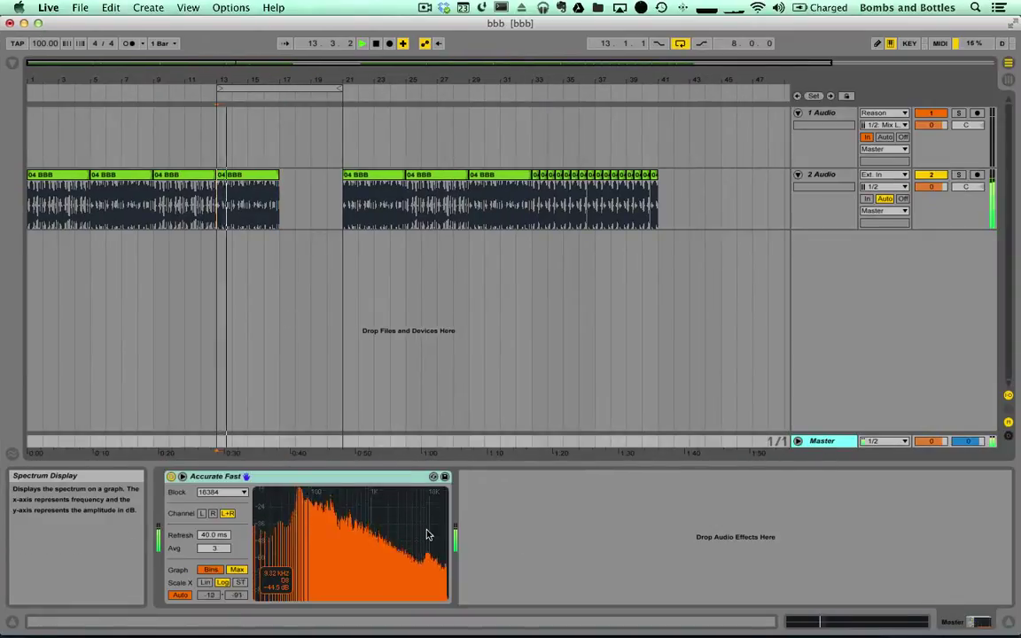
{"action": "double_click", "coordinate": [427, 535]}
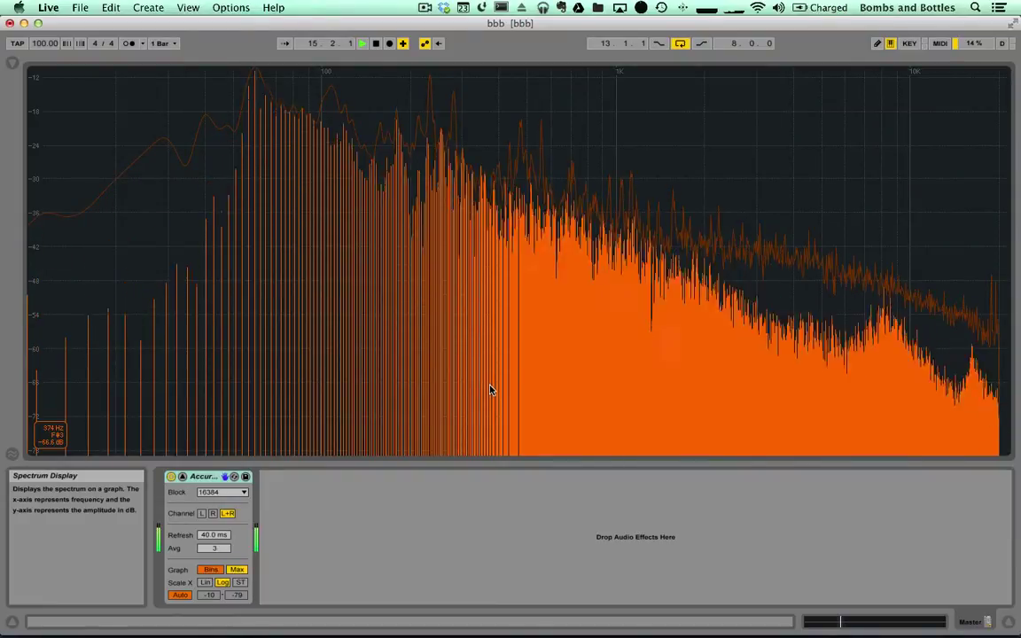
Switch to Reason and show its sequencer while playback runs.
{"action": "left_click", "coordinate": [628, 606]}
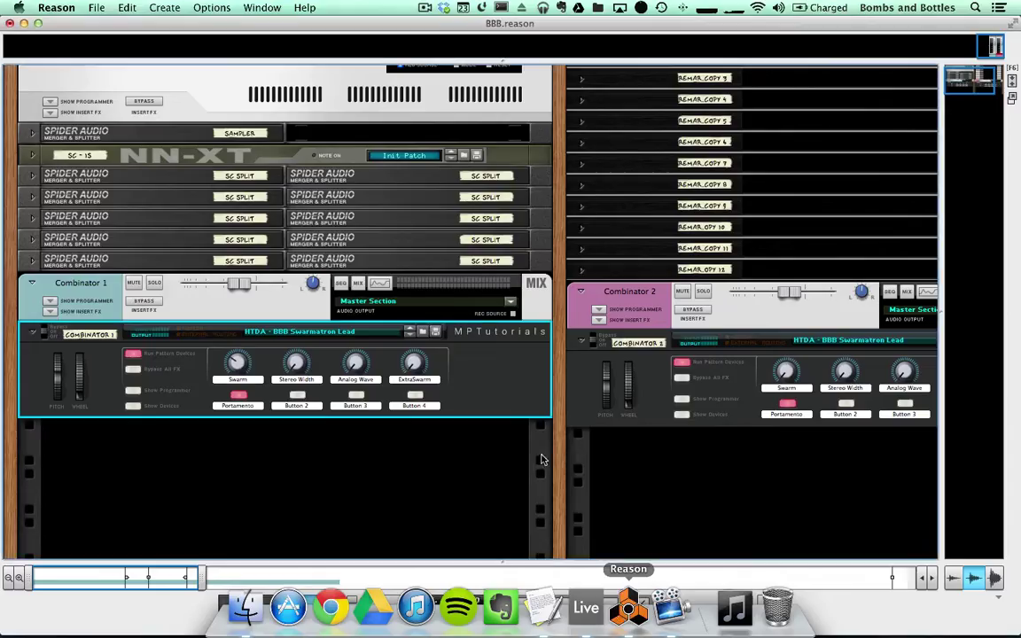
{"action": "key", "text": "F7"}
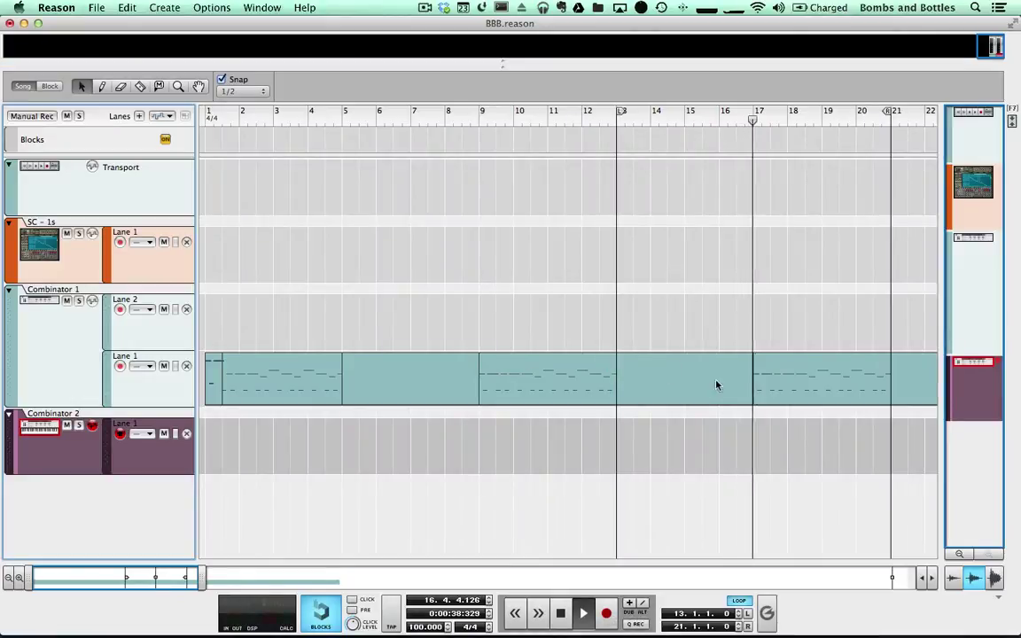
{"action": "mouse_move", "coordinate": [676, 618]}
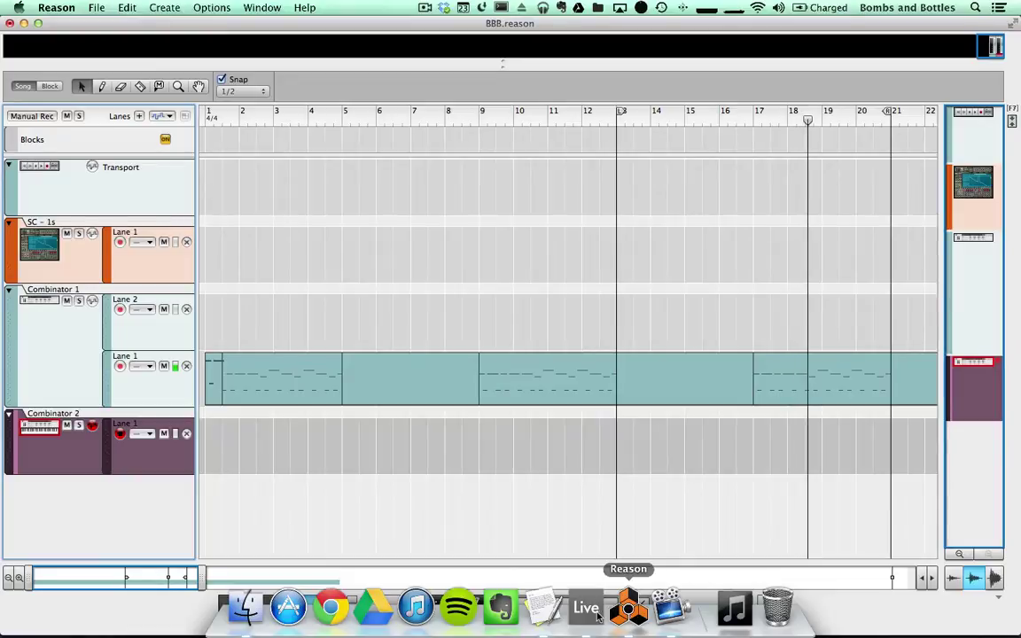
Return to Live's arrangement and compare the reference clip with Reason's sound by playing from bars 17, 15 and 19.
{"action": "left_click", "coordinate": [596, 613]}
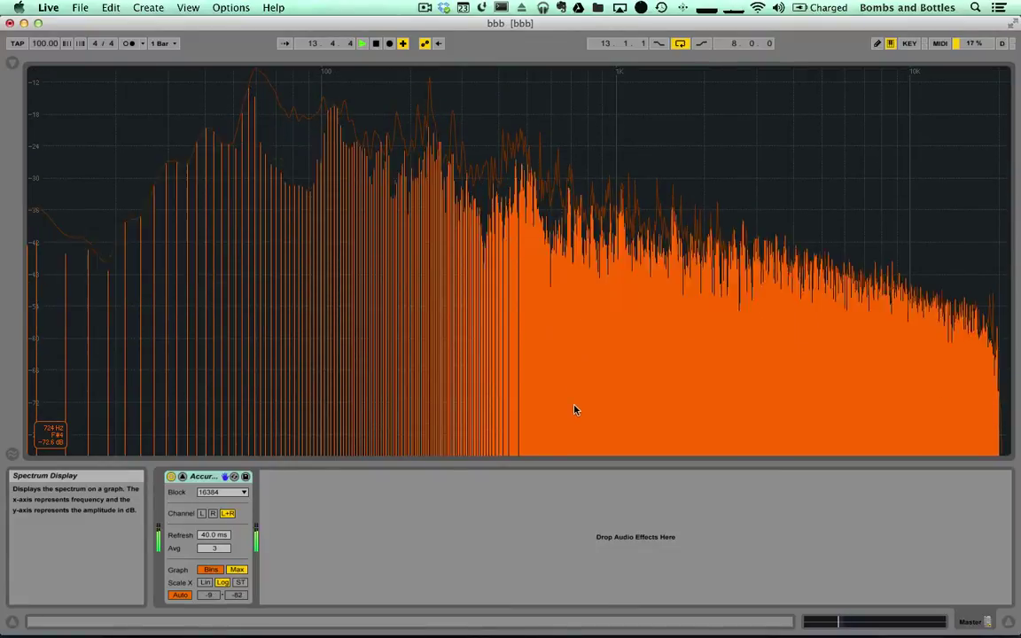
{"action": "key", "text": "Tab"}
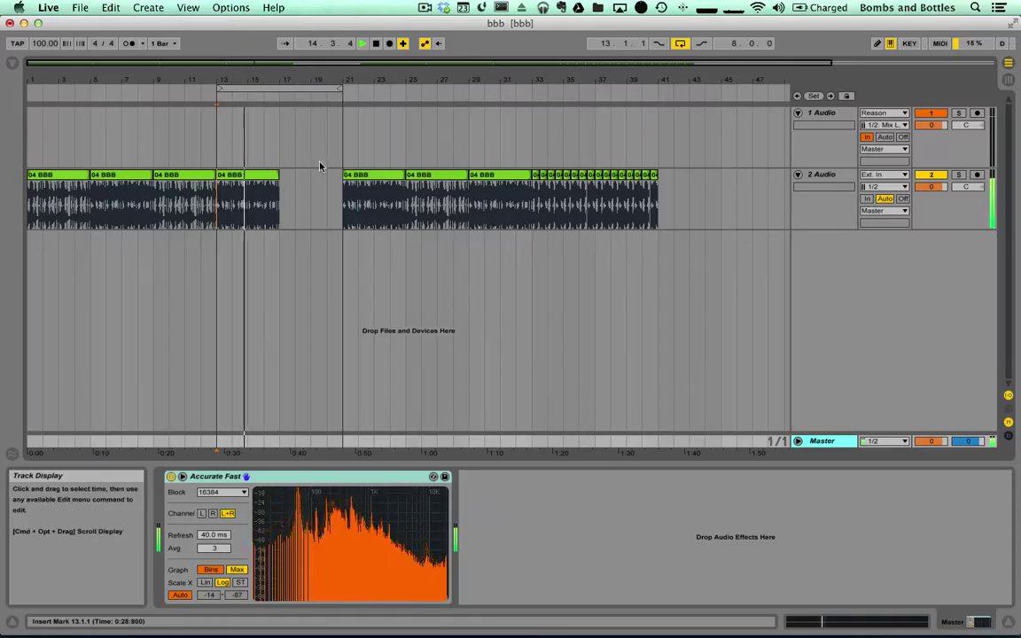
{"action": "left_click", "coordinate": [284, 202]}
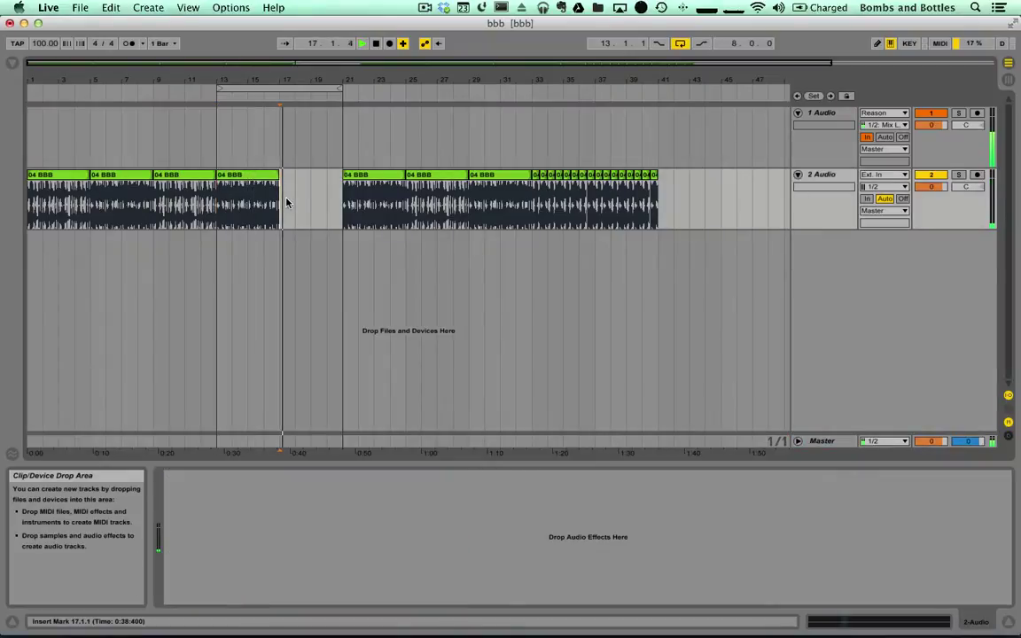
{"action": "key", "text": "Left"}
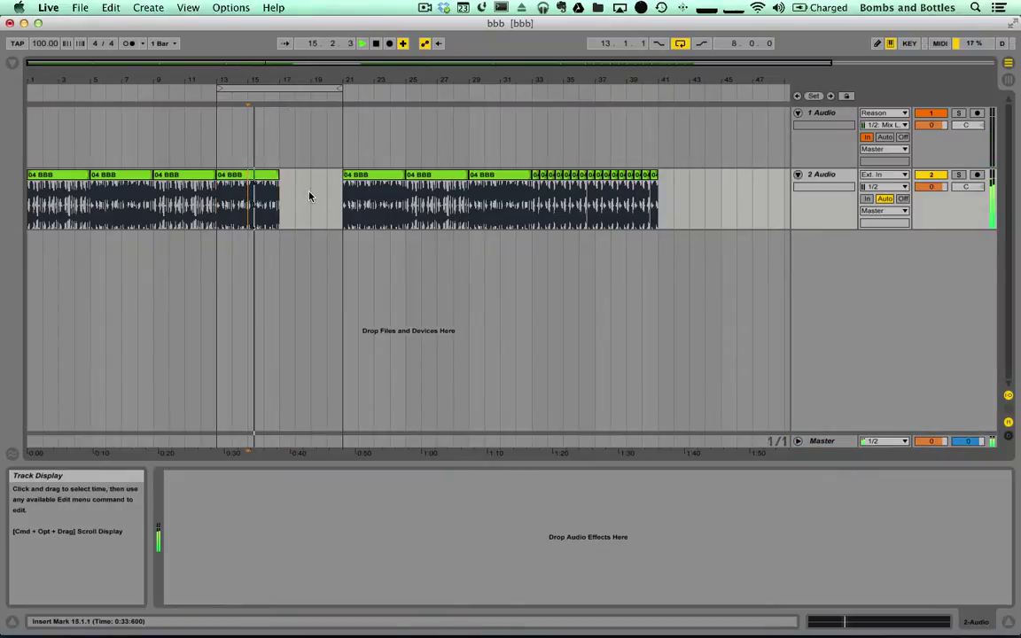
{"action": "key", "text": "Right"}
{"action": "key", "text": "Right"}
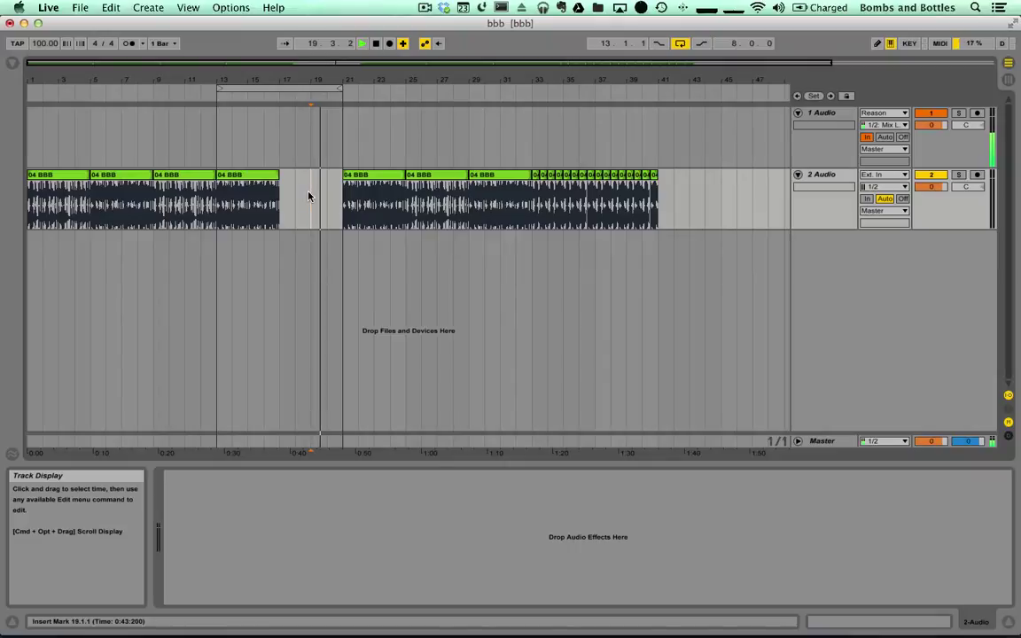
Minimize the Live window and return to the device rack in Reason.
{"action": "left_click_drag", "start_coordinate": [296, 23], "coordinate": [277, 31]}
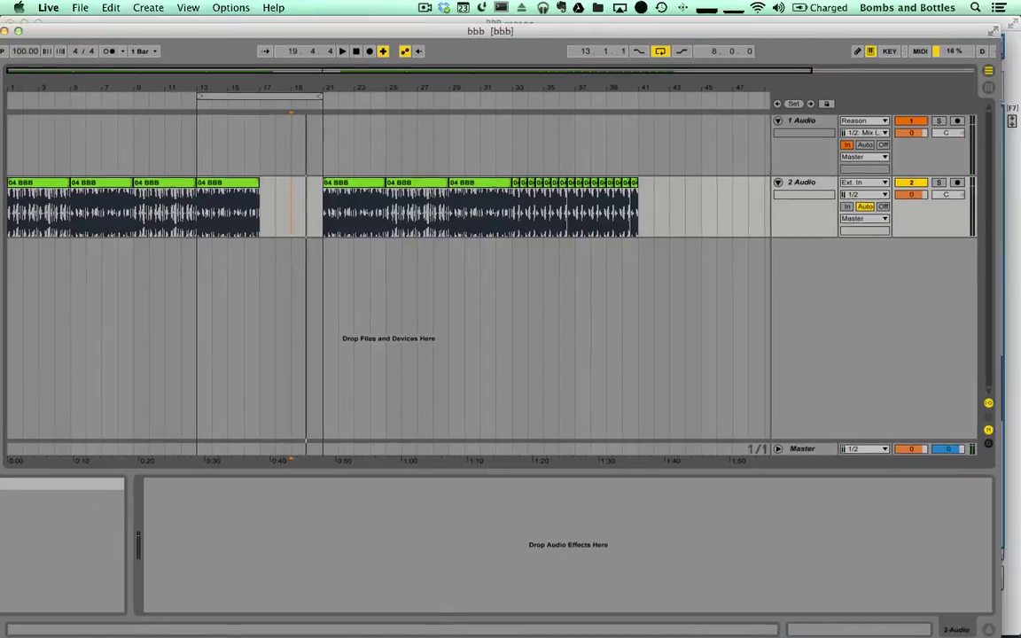
{"action": "key", "text": "super+m"}
{"action": "left_click", "coordinate": [353, 272]}
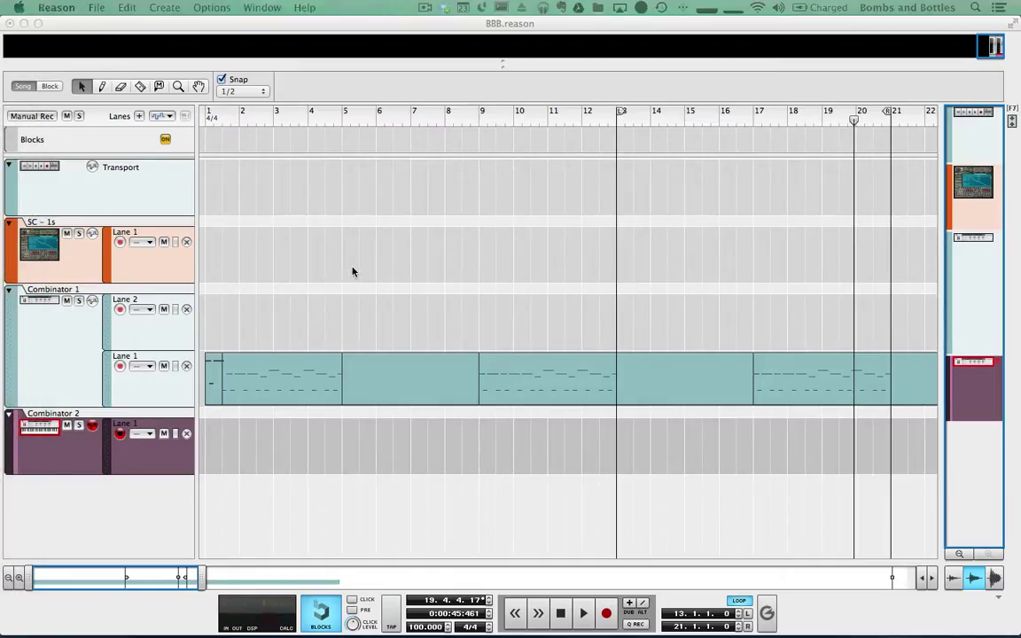
{"action": "key", "text": "F6"}
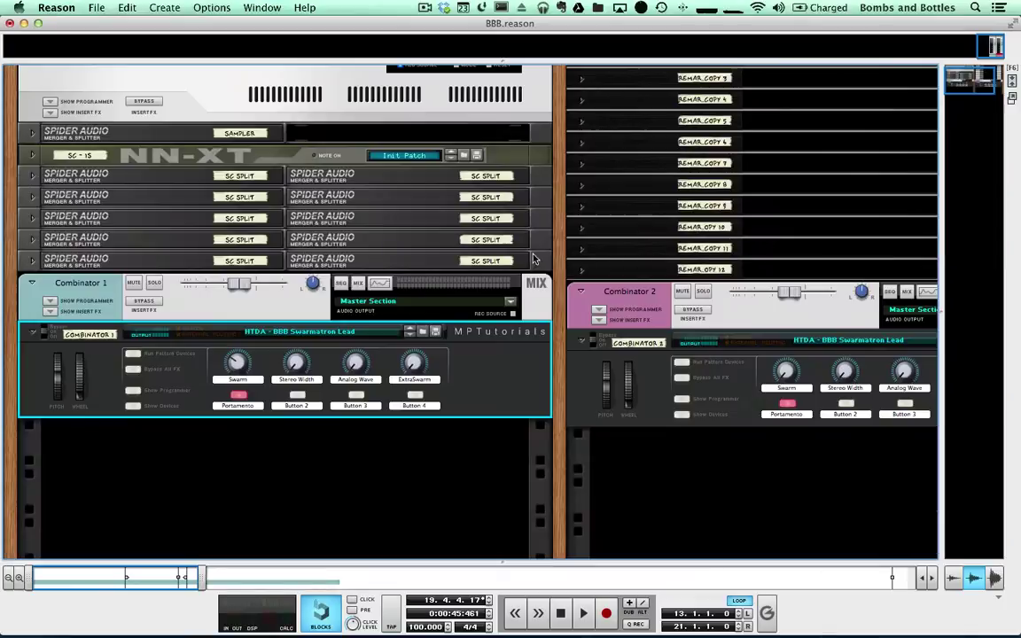
Reveal the devices inside Combinator 2 for a look and hide them again.
{"action": "scroll", "coordinate": [636, 425], "scroll_direction": "down", "scroll_amount": 1}
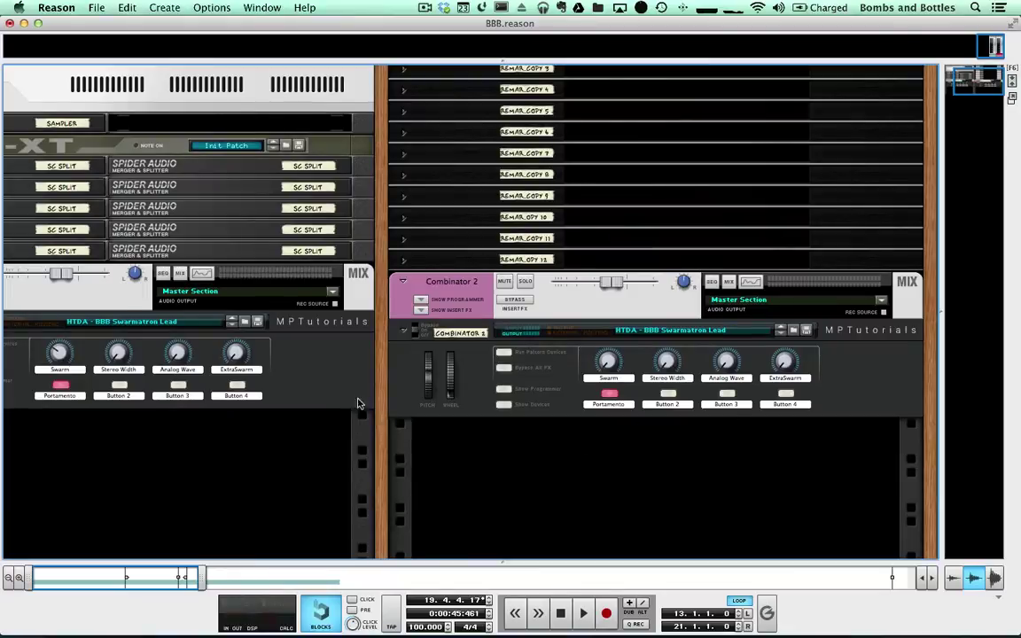
{"action": "right_click", "coordinate": [629, 455]}
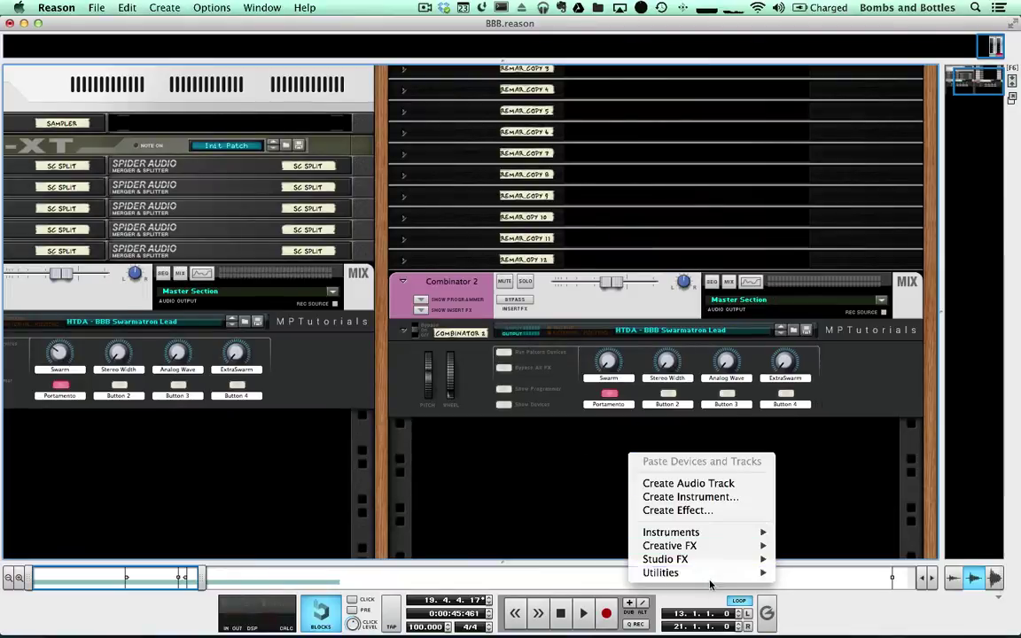
{"action": "left_click", "coordinate": [506, 435]}
{"action": "left_click", "coordinate": [503, 404]}
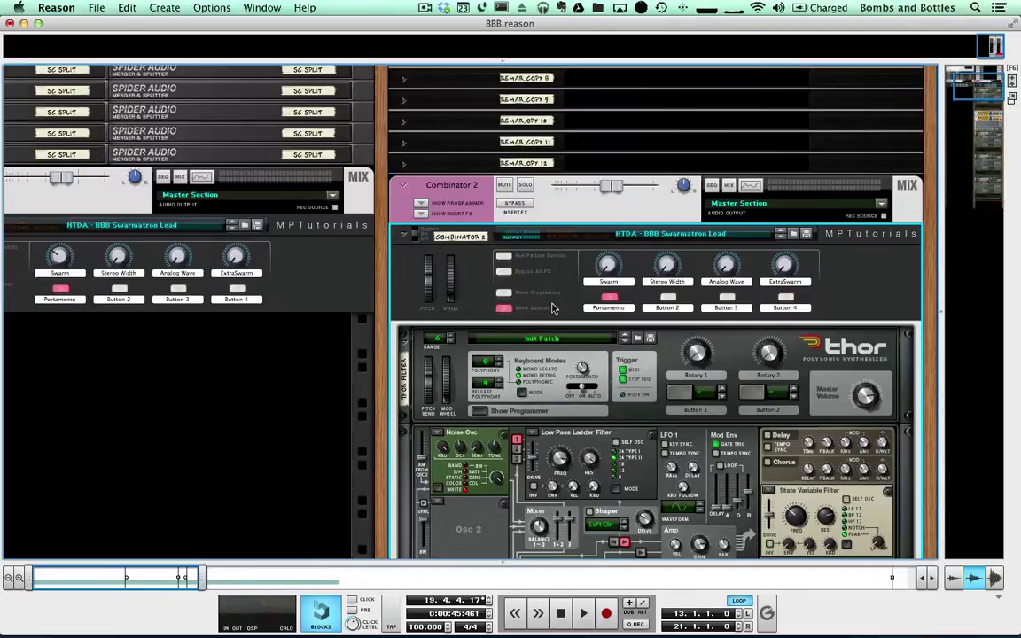
{"action": "left_click", "coordinate": [503, 308]}
Create a new Combinator below Combinator 2 and load the patch MPT - Swarmatron Supersaw into it.
{"action": "right_click", "coordinate": [678, 458]}
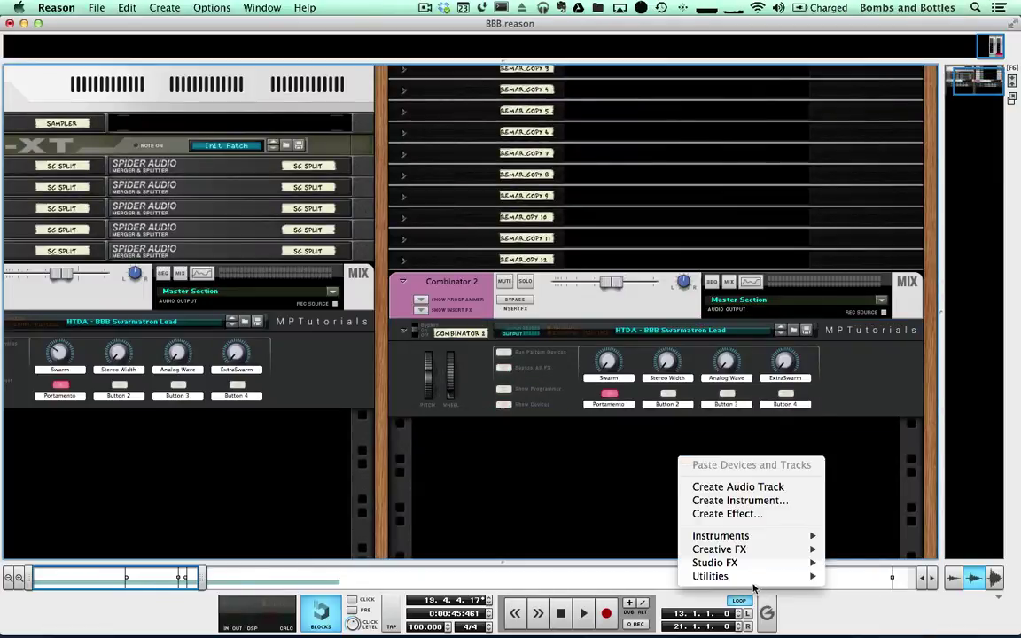
{"action": "mouse_move", "coordinate": [744, 576]}
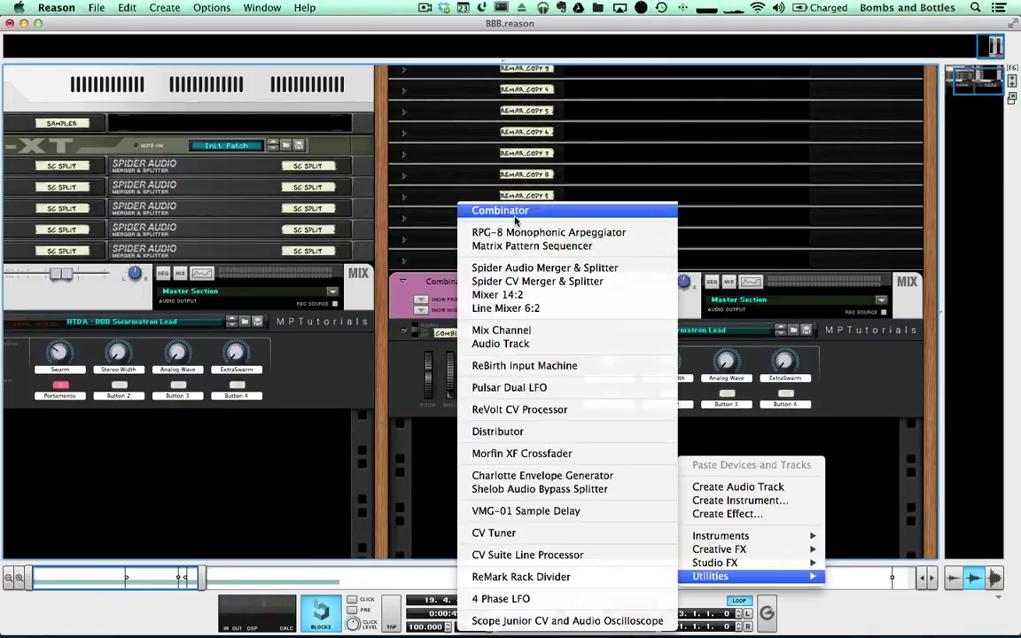
{"action": "left_click", "coordinate": [487, 211]}
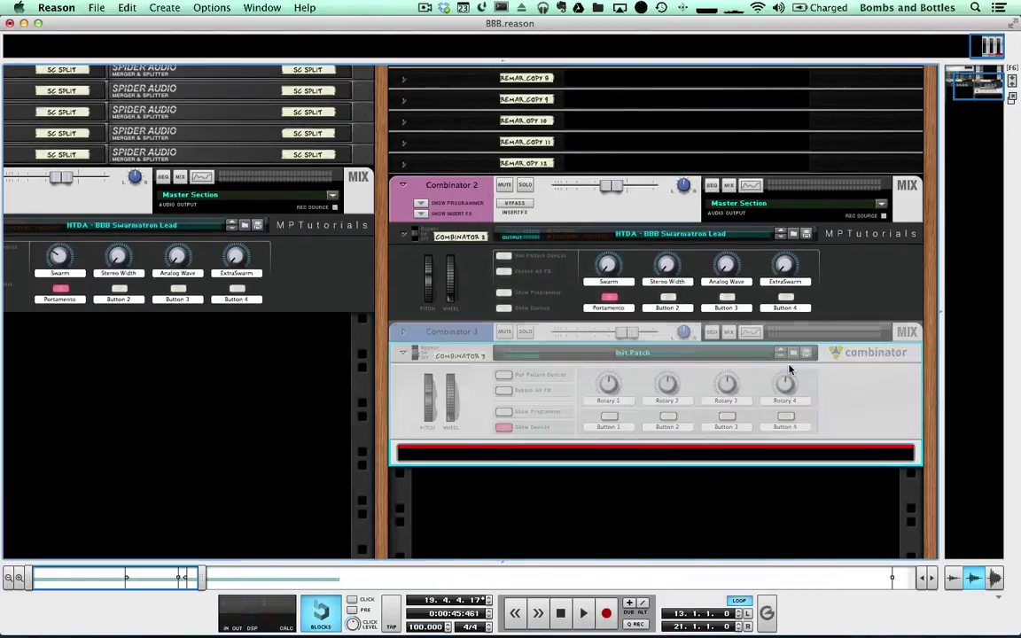
{"action": "left_click", "coordinate": [804, 337]}
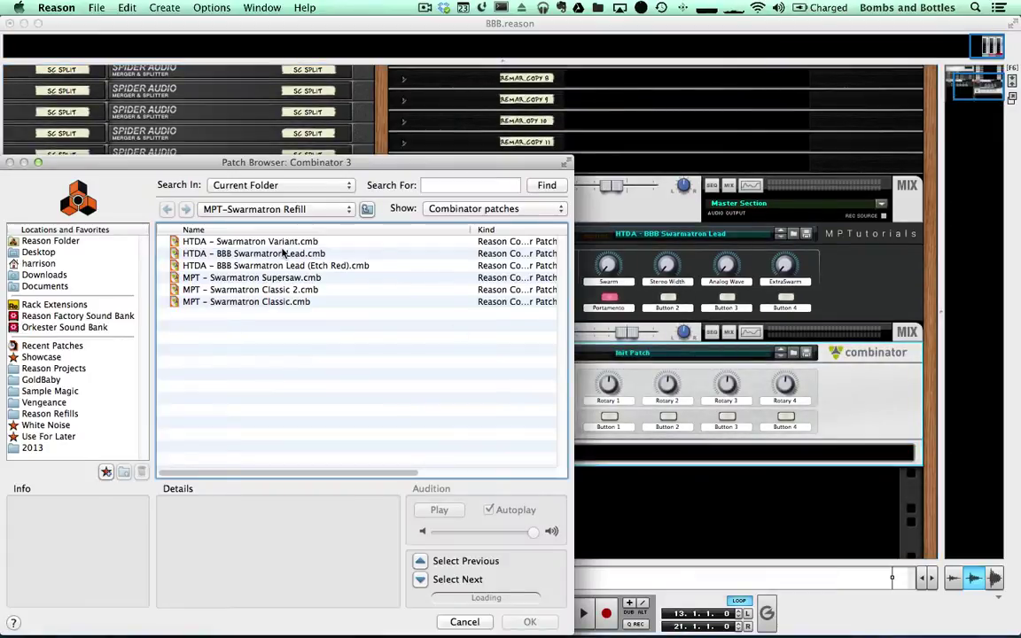
{"action": "double_click", "coordinate": [292, 277]}
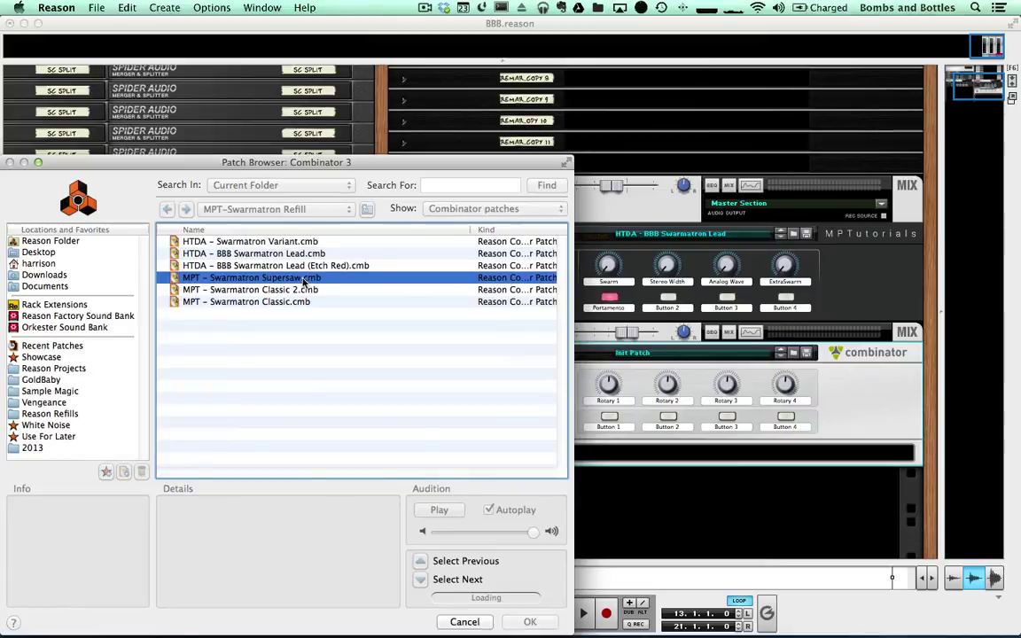
Hide the devices inside Combinator 3.
{"action": "scroll", "coordinate": [559, 464], "scroll_direction": "down", "scroll_amount": 3}
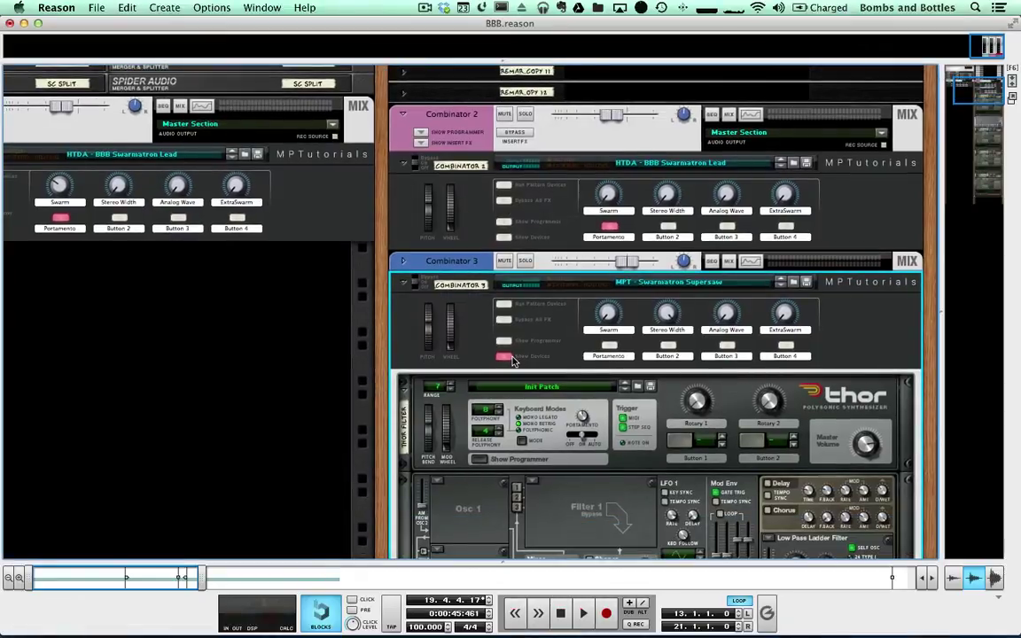
{"action": "left_click", "coordinate": [502, 363]}
{"action": "left_click", "coordinate": [629, 473]}
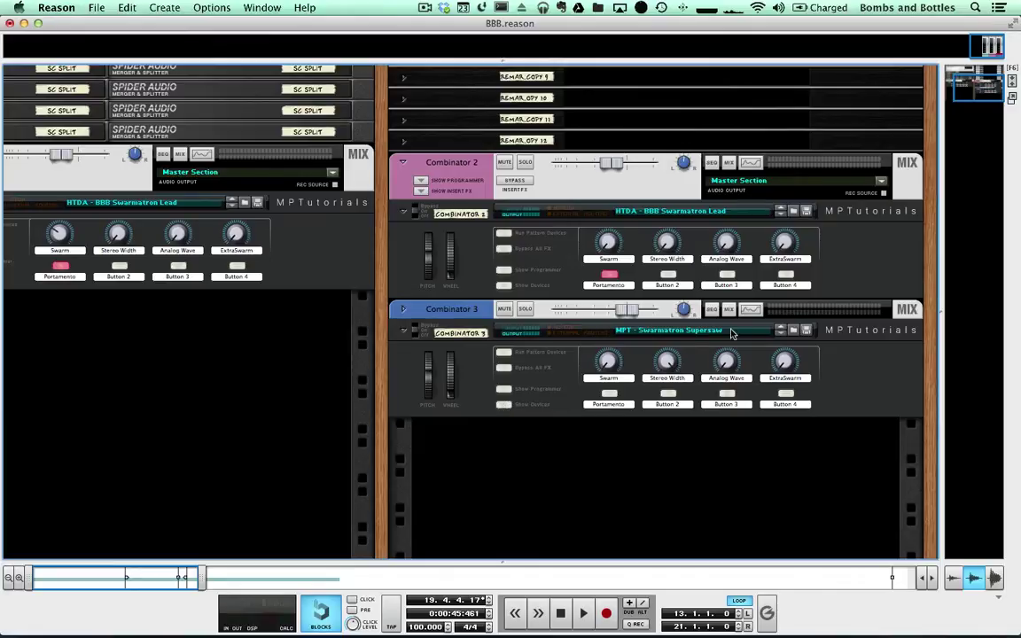
Show the devices inside Combinator 3 and examine its Thor synthesizer.
{"action": "left_click", "coordinate": [503, 404]}
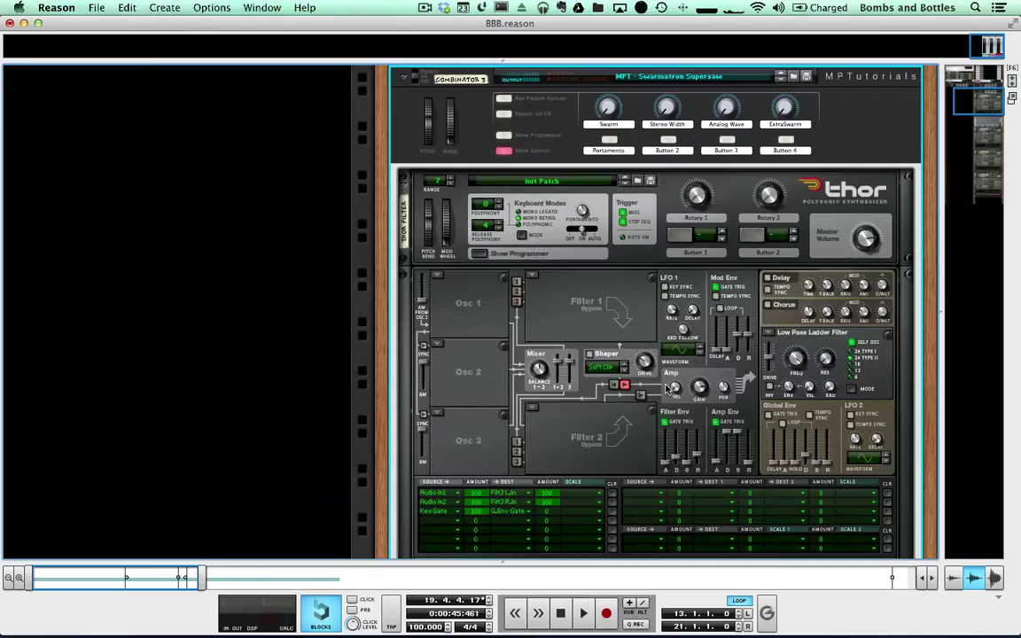
{"action": "scroll", "coordinate": [780, 461], "scroll_direction": "up", "scroll_amount": 1}
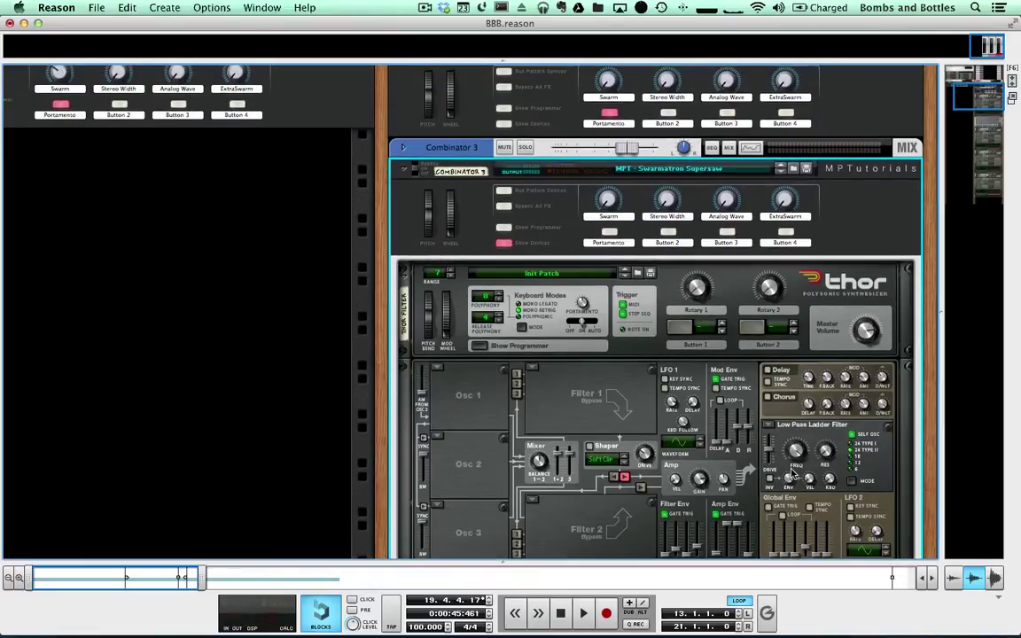
{"action": "mouse_move", "coordinate": [978, 96]}
{"action": "left_mouse_down"}
{"action": "mouse_move", "coordinate": [970, 240]}
{"action": "mouse_move", "coordinate": [965, 202]}
{"action": "mouse_move", "coordinate": [963, 217]}
{"action": "mouse_move", "coordinate": [986, 96]}
{"action": "left_mouse_up"}
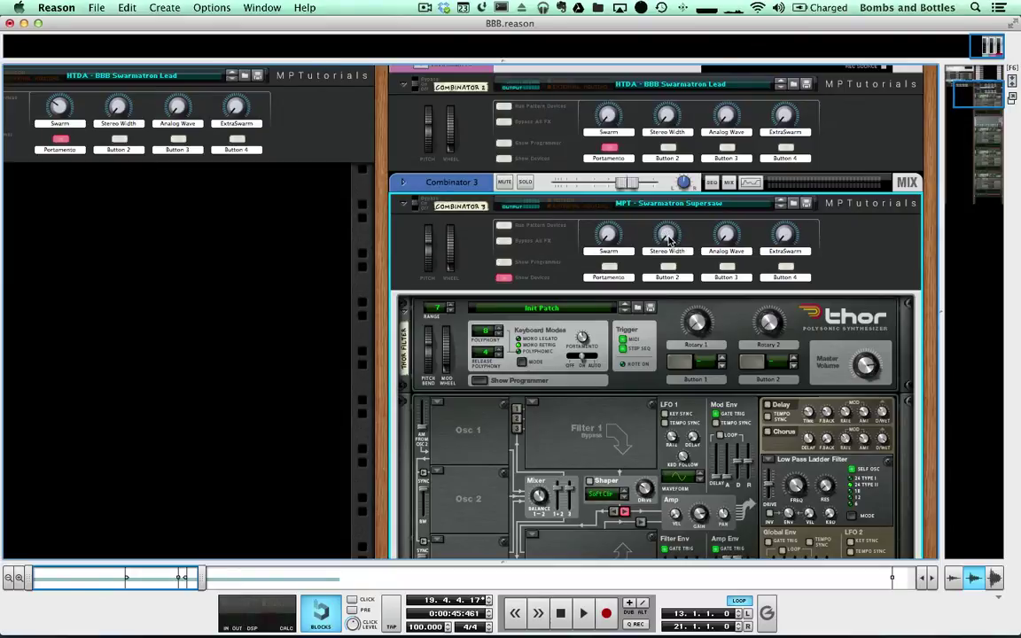
Lower the level of Combinator 3's mix channel slightly.
{"action": "mouse_move", "coordinate": [669, 233]}
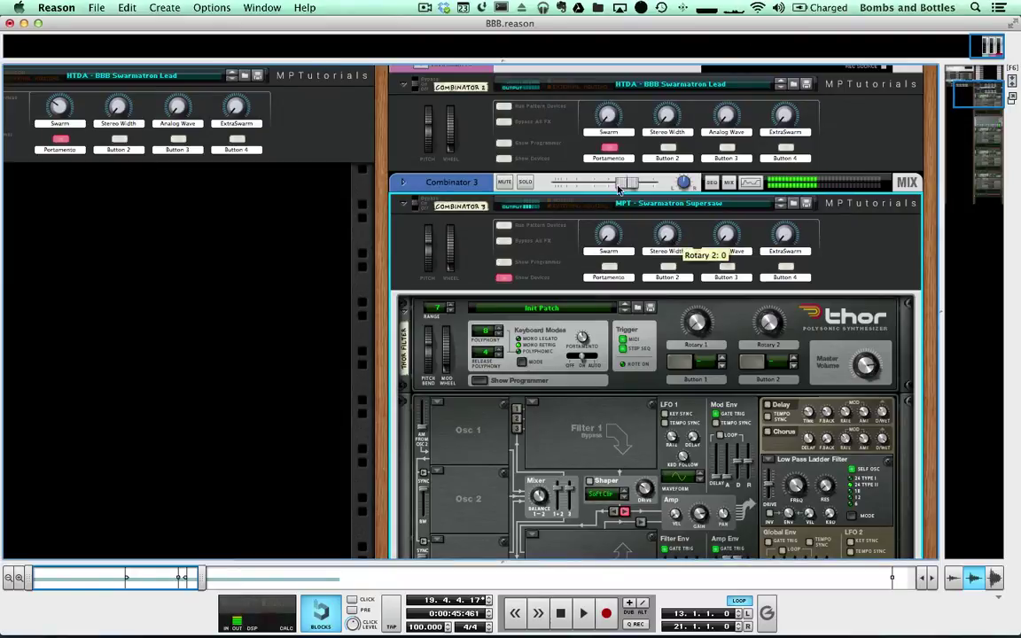
{"action": "left_click_drag", "start_coordinate": [626, 182], "coordinate": [611, 183]}
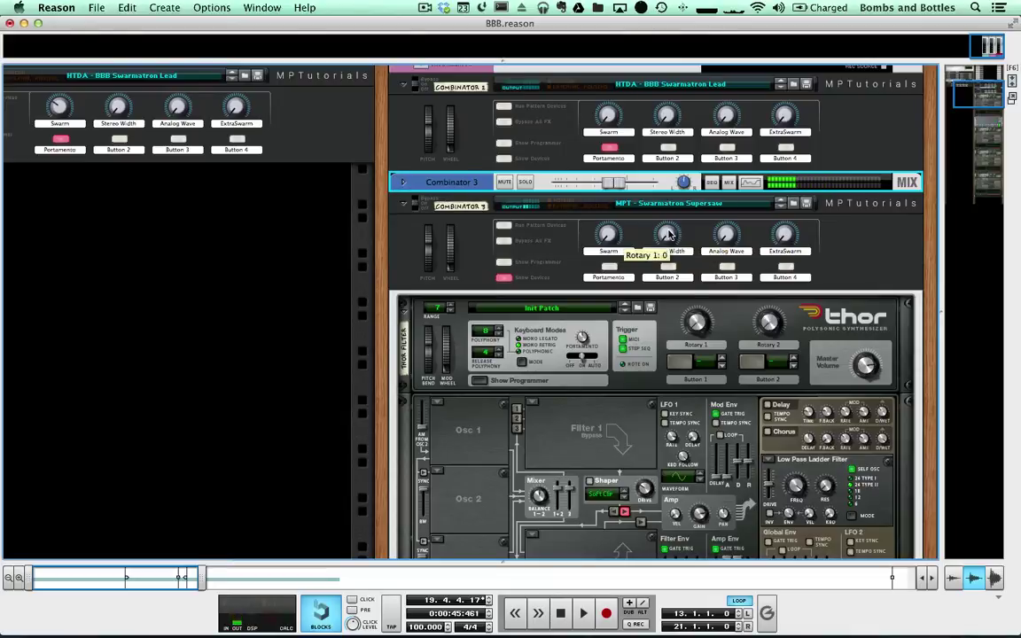
Turn up the Stereo Width and Swarm knobs on Combinator 3.
{"action": "left_click", "coordinate": [669, 235]}
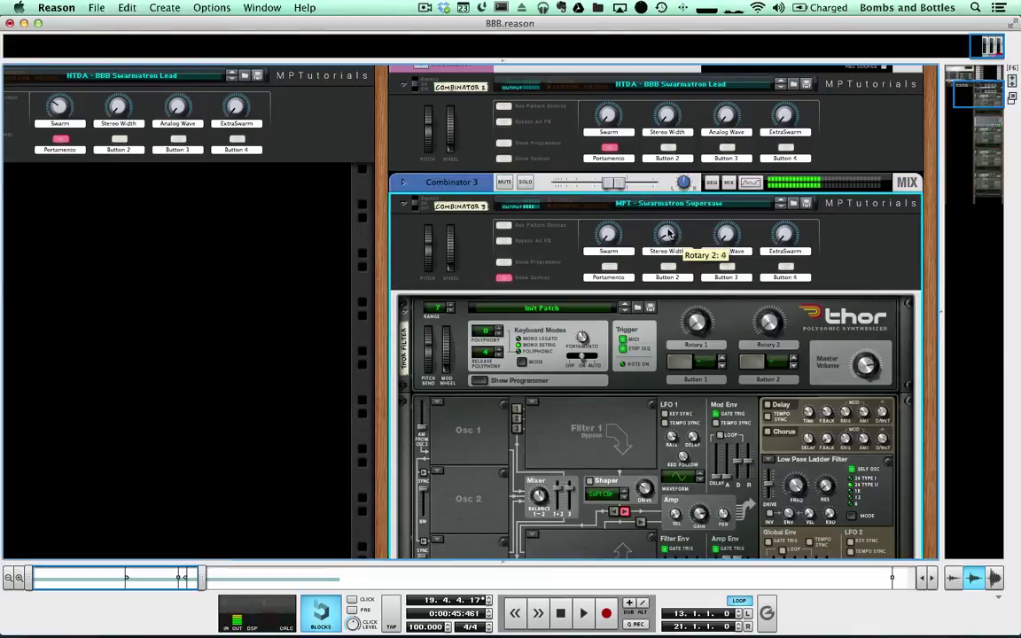
{"action": "left_click_drag", "start_coordinate": [669, 237], "coordinate": [662, 140]}
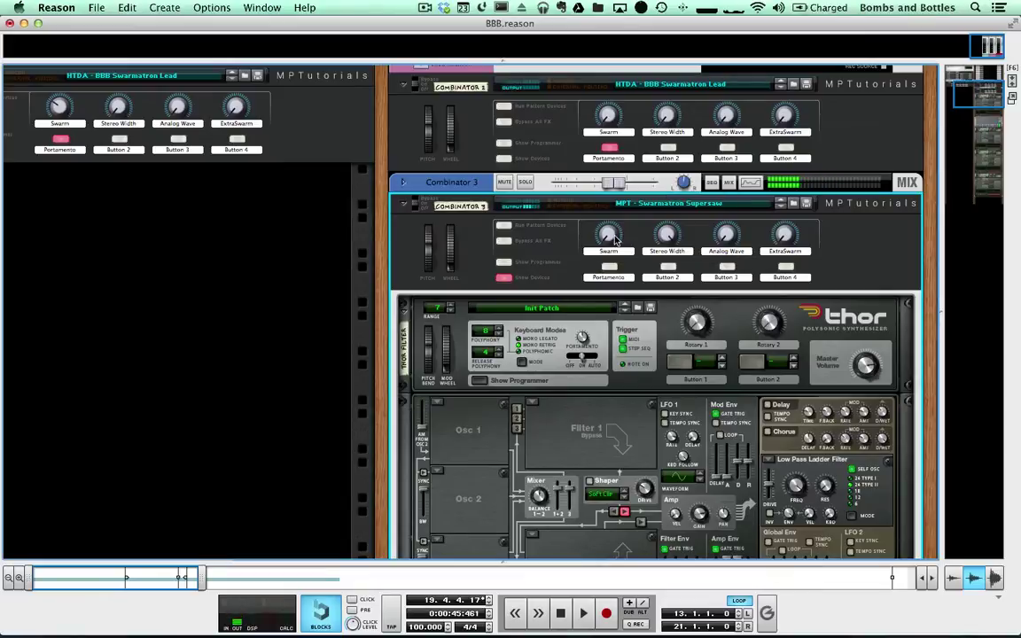
{"action": "left_click_drag", "start_coordinate": [611, 235], "coordinate": [614, 212]}
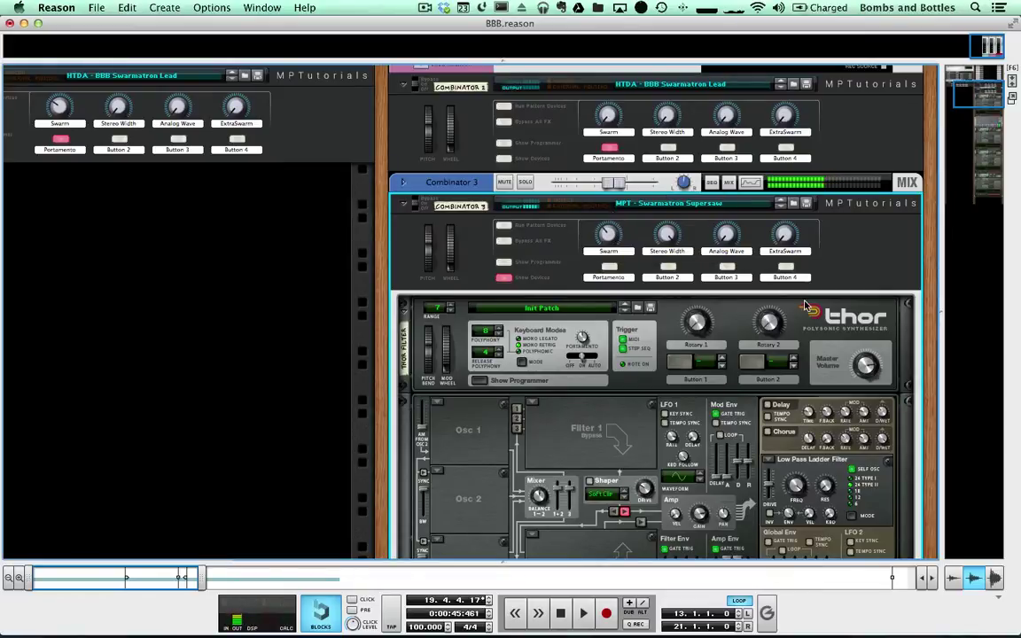
Examine the Thor synthesizer inside Combinator 3, and hide the Combinator's devices.
{"action": "scroll", "coordinate": [691, 310], "scroll_direction": "down", "scroll_amount": 3}
{"action": "scroll", "coordinate": [796, 390], "scroll_direction": "down", "scroll_amount": 3}
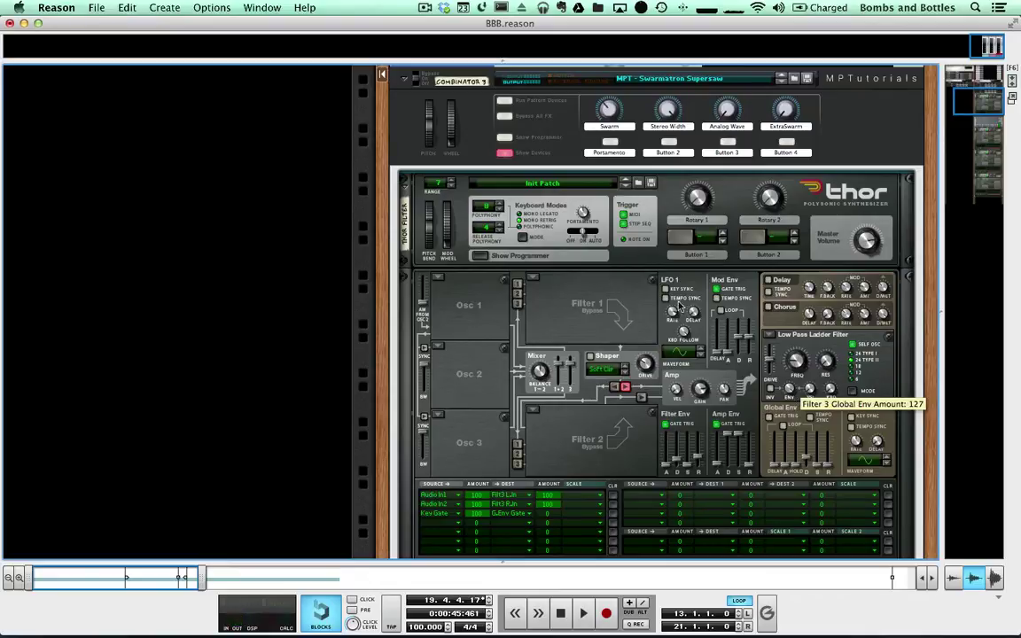
{"action": "scroll", "coordinate": [682, 305], "scroll_direction": "up", "scroll_amount": 5}
{"action": "left_click", "coordinate": [503, 203]}
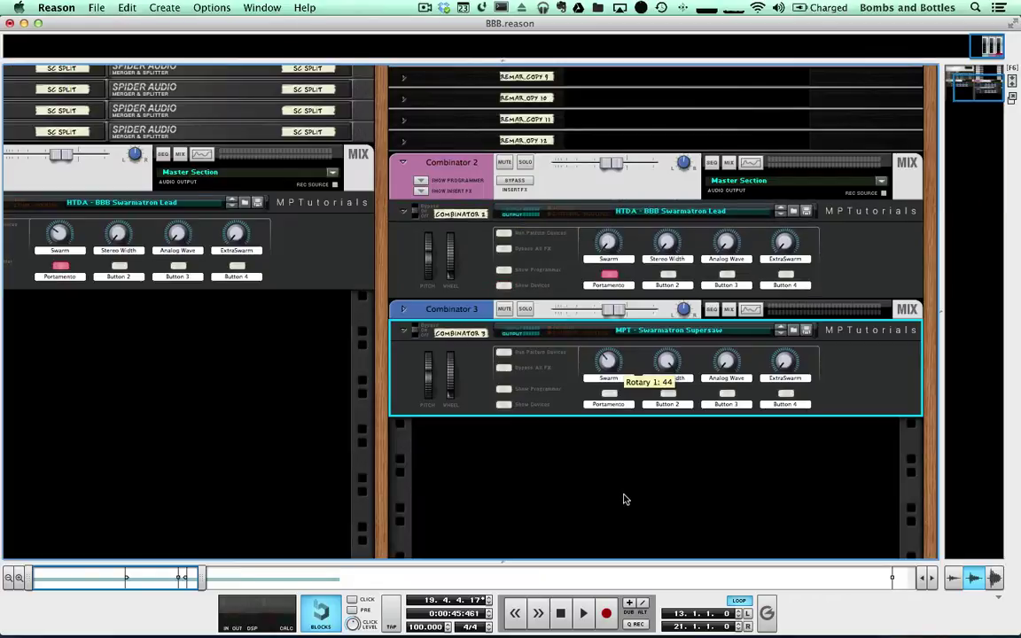
Add a Synapse Antidote Synthesizer to the rack column beneath Combinator 1.
{"action": "right_click", "coordinate": [255, 338]}
{"action": "mouse_move", "coordinate": [385, 412]}
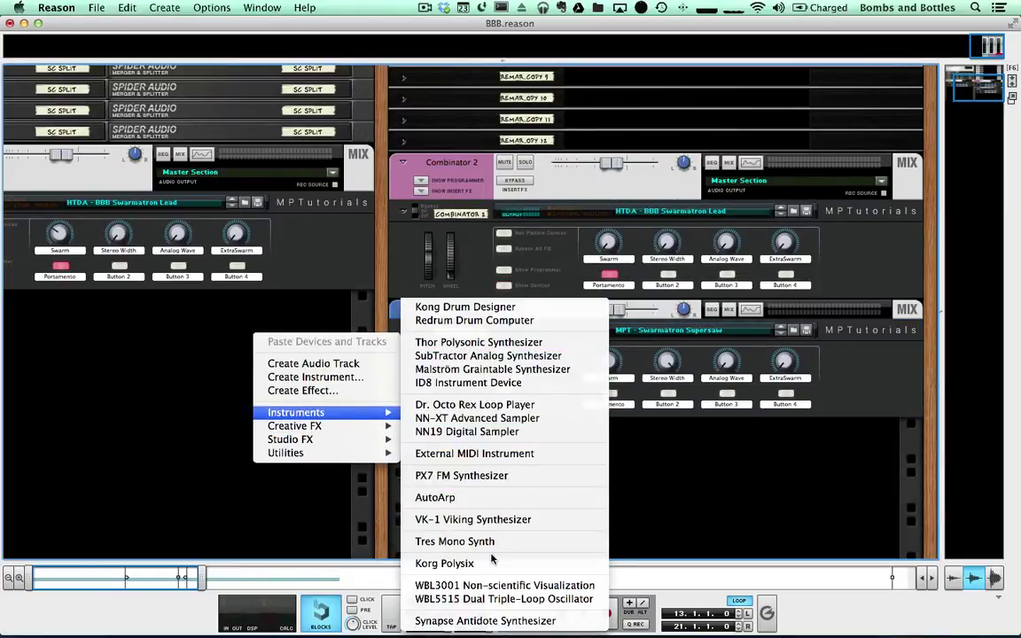
{"action": "left_click", "coordinate": [249, 390]}
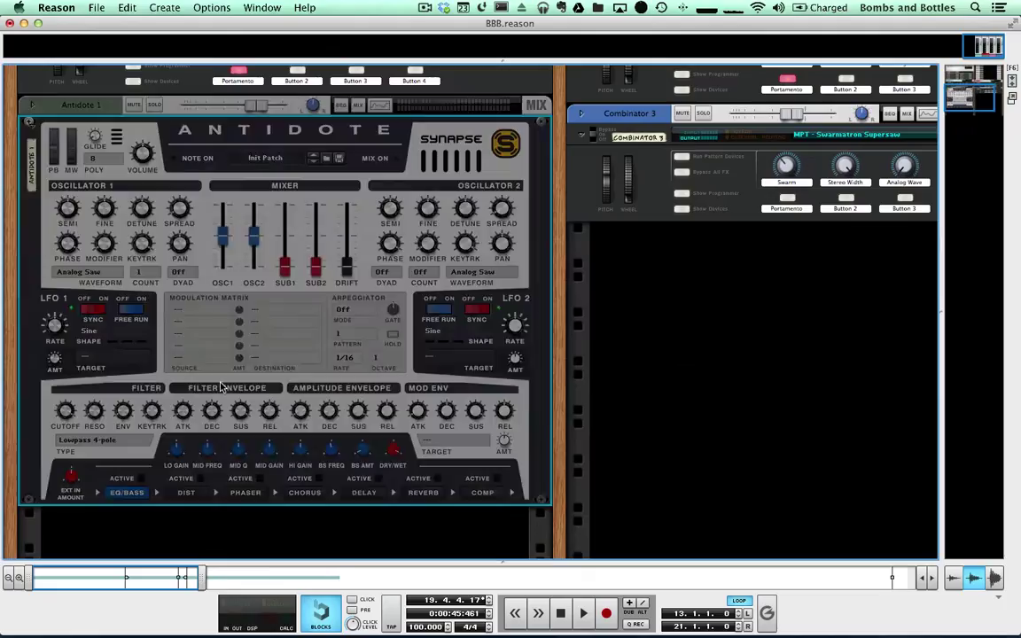
Create a new Combinator in the rack directly below Combinator 3.
{"action": "scroll", "coordinate": [652, 171], "scroll_direction": "right", "scroll_amount": 5}
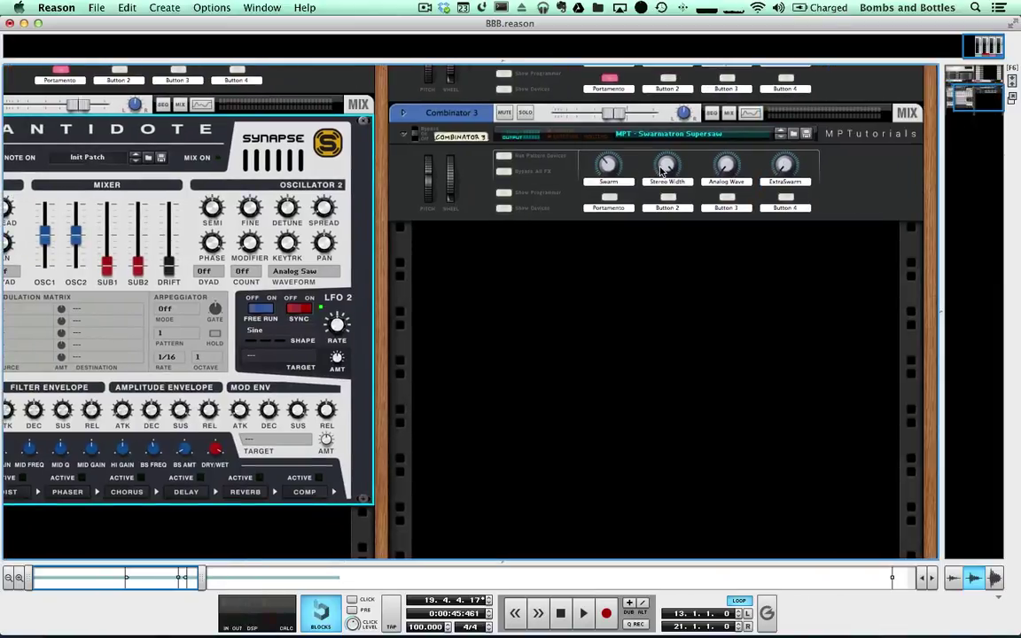
{"action": "left_click", "coordinate": [786, 166]}
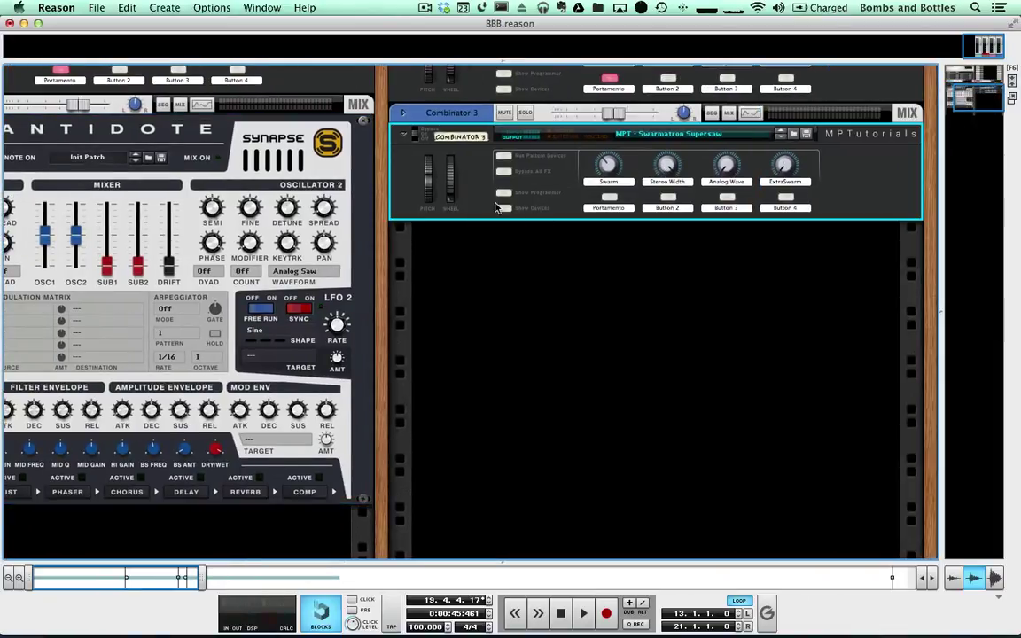
{"action": "right_click", "coordinate": [540, 249]}
{"action": "mouse_move", "coordinate": [663, 365]}
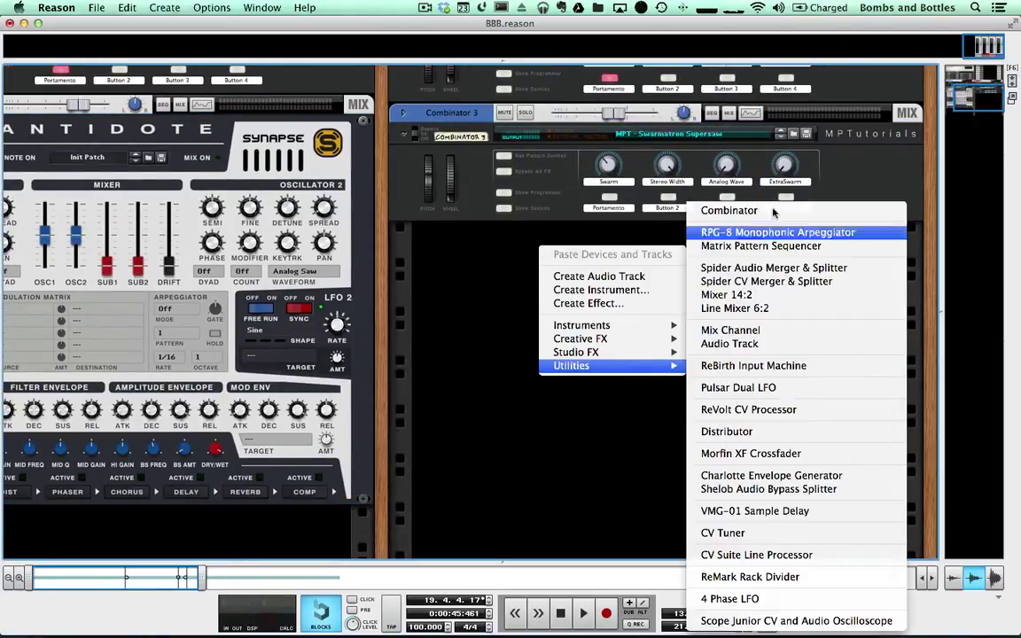
{"action": "left_click", "coordinate": [773, 212]}
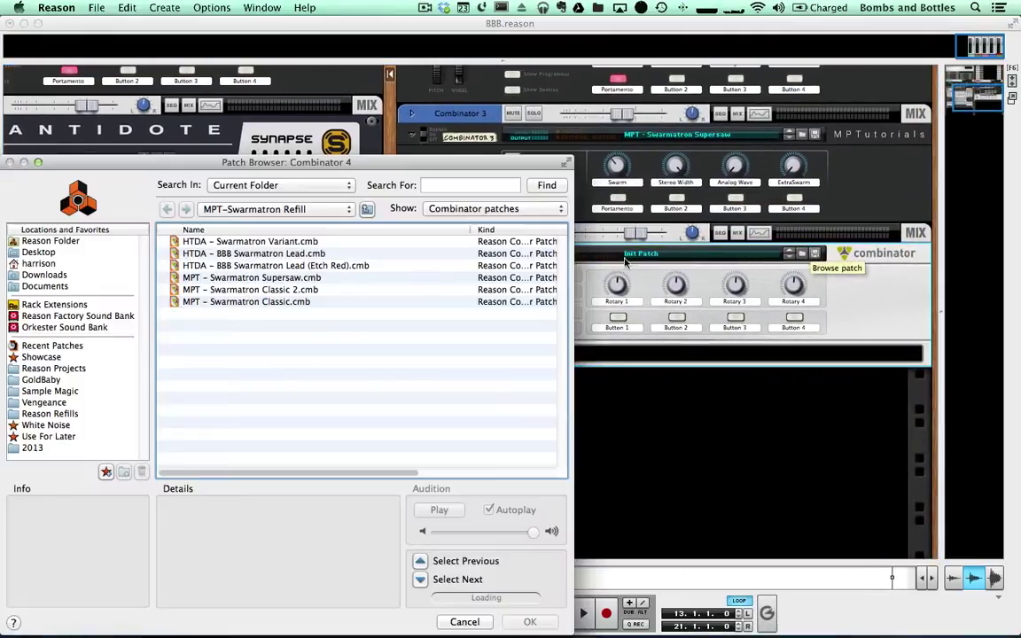
Load the patch "MPT - Swarmatron Classic.cmb" into Combinator 4 and hide its devices.
{"action": "left_click", "coordinate": [803, 253]}
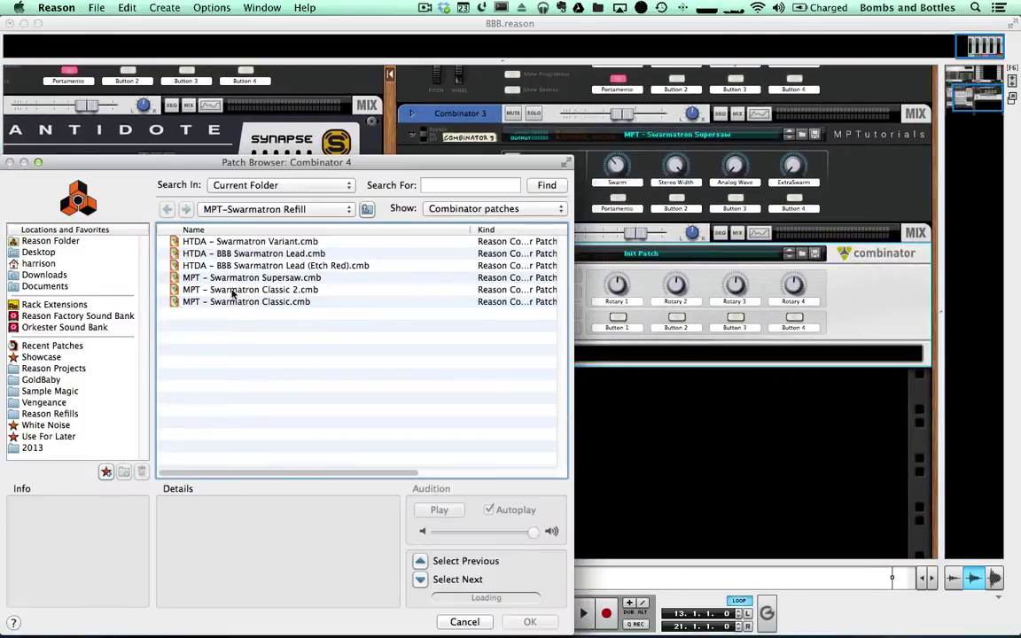
{"action": "double_click", "coordinate": [283, 301]}
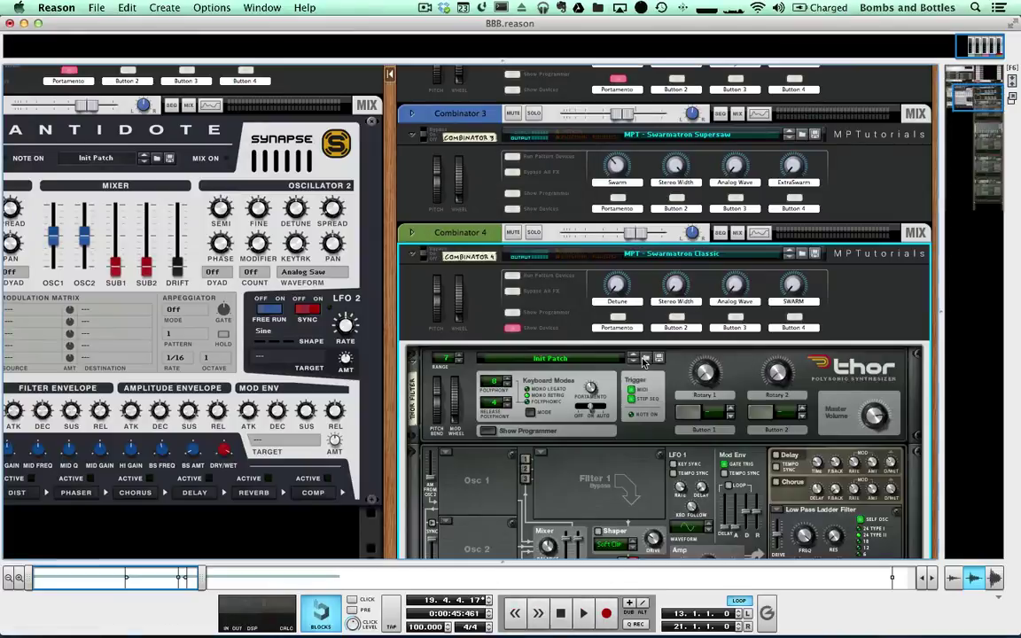
{"action": "left_click", "coordinate": [511, 328]}
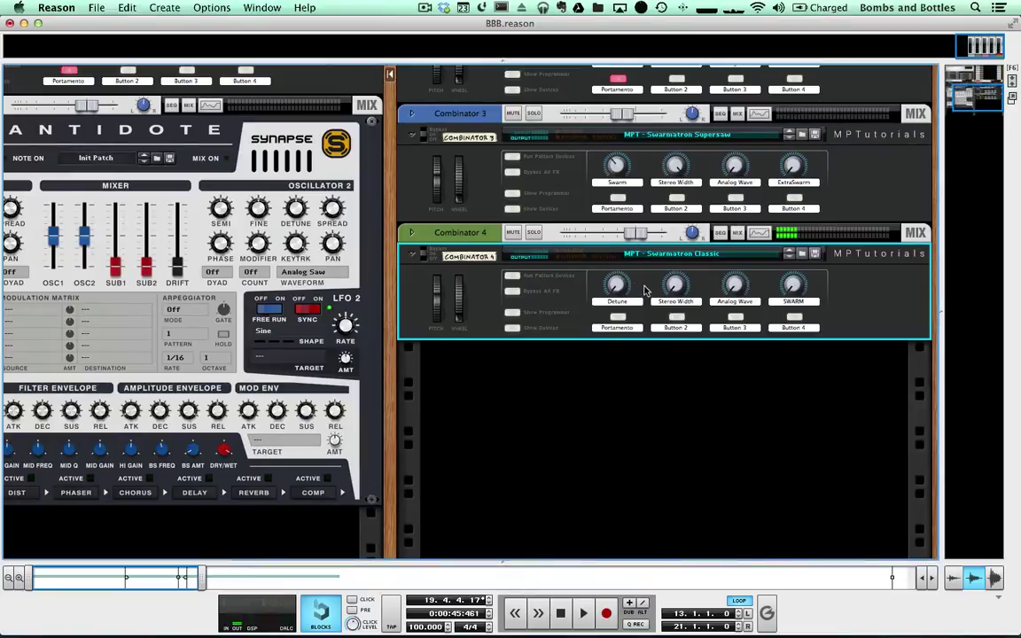
Audition Combinator 4 by sweeping its SWARM knob up and back down, raising Detune and bending the pitch.
{"action": "mouse_move", "coordinate": [796, 295]}
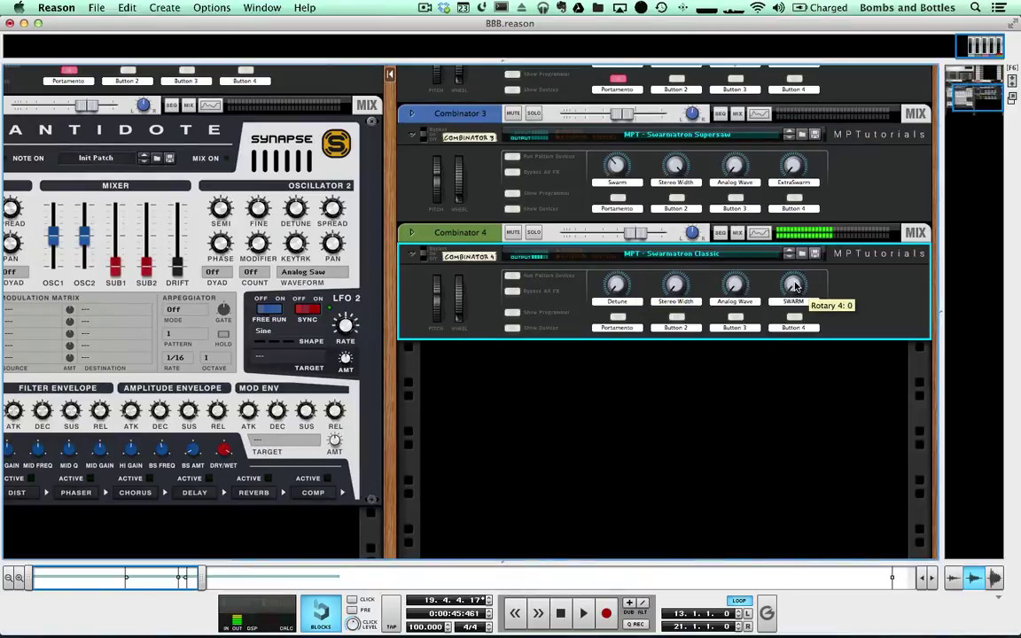
{"action": "scroll", "coordinate": [728, 308], "scroll_direction": "up", "scroll_amount": 1}
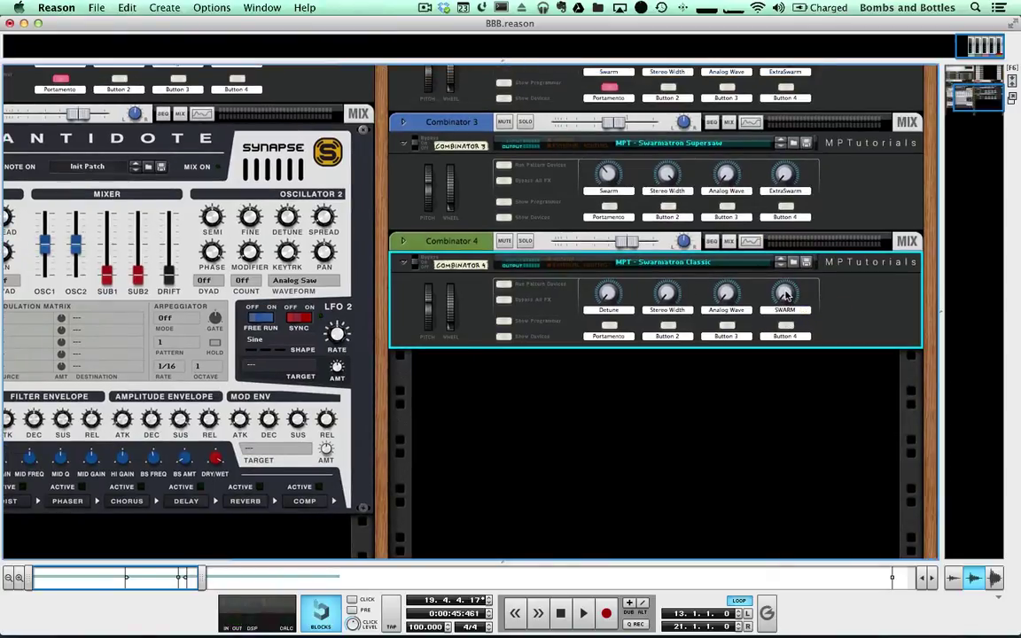
{"action": "mouse_move", "coordinate": [782, 250]}
{"action": "left_mouse_down"}
{"action": "mouse_move", "coordinate": [782, 229]}
{"action": "mouse_move", "coordinate": [783, 324]}
{"action": "mouse_move", "coordinate": [781, 264]}
{"action": "left_mouse_up"}
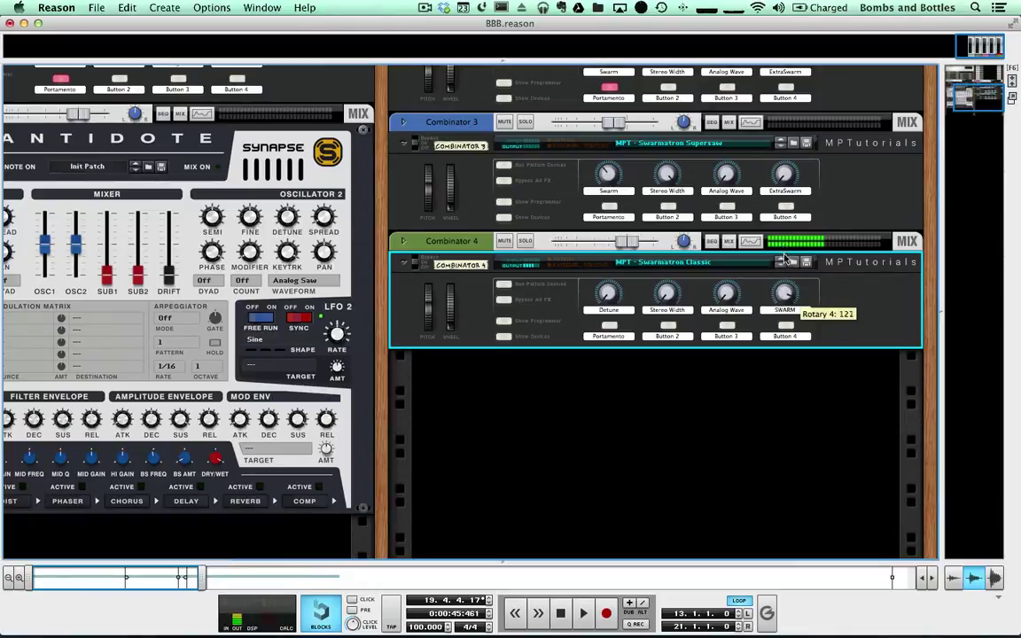
{"action": "left_click_drag", "start_coordinate": [783, 259], "coordinate": [785, 277]}
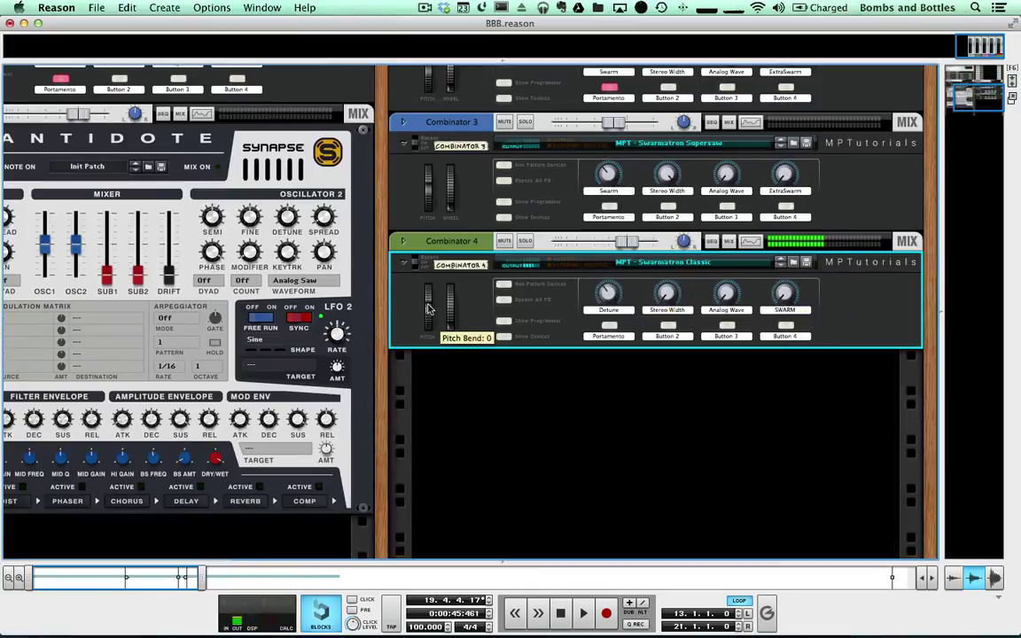
{"action": "left_click_drag", "start_coordinate": [426, 309], "coordinate": [514, 337]}
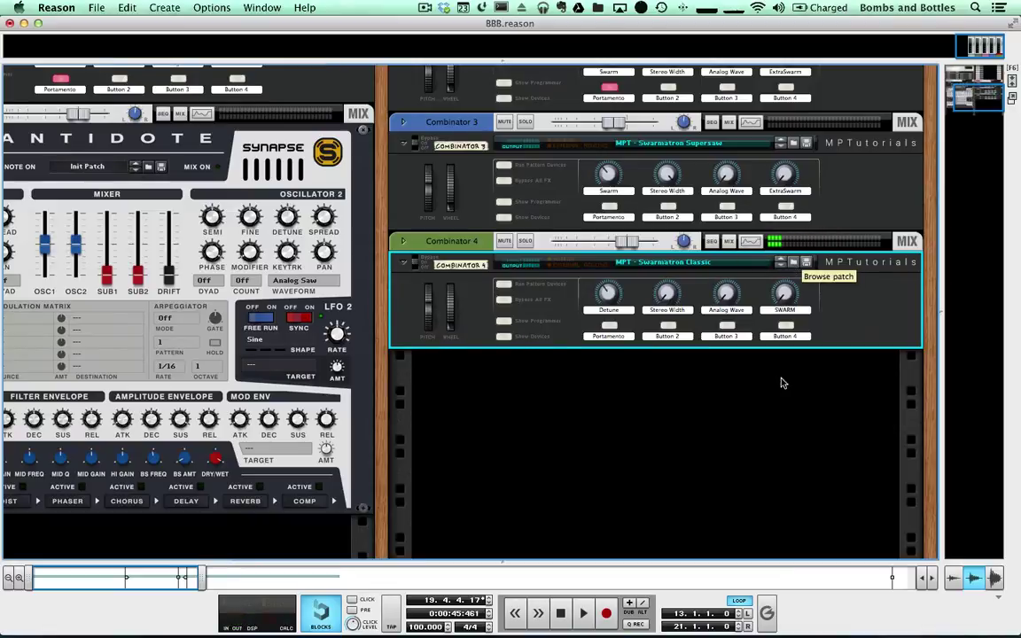
Add another Combinator below Combinator 4 and dismiss its patch browser without loading a patch.
{"action": "right_click", "coordinate": [753, 365]}
{"action": "mouse_move", "coordinate": [828, 484]}
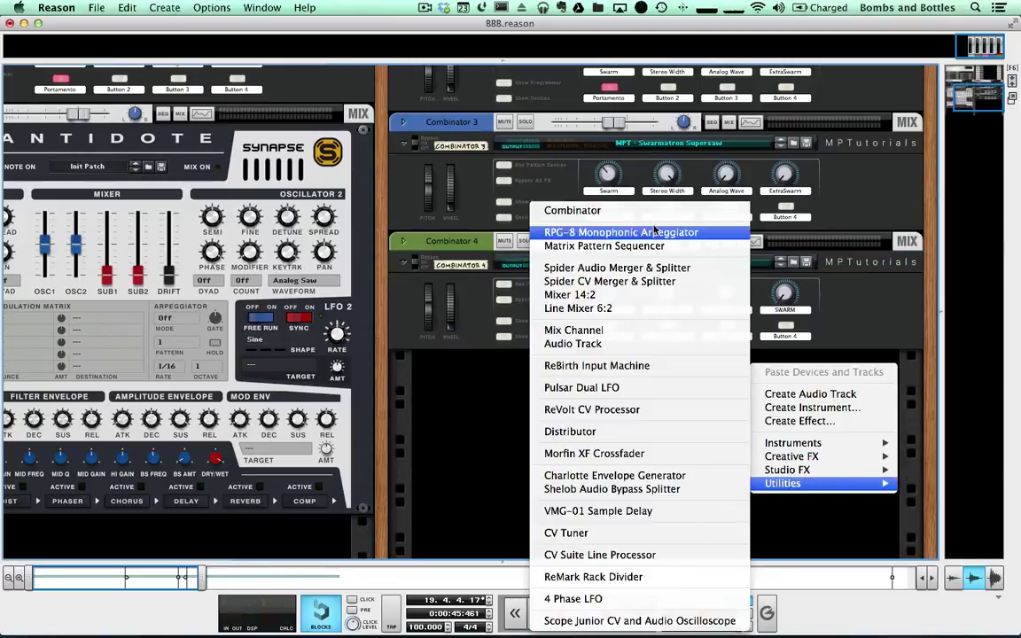
{"action": "key", "text": "Escape"}
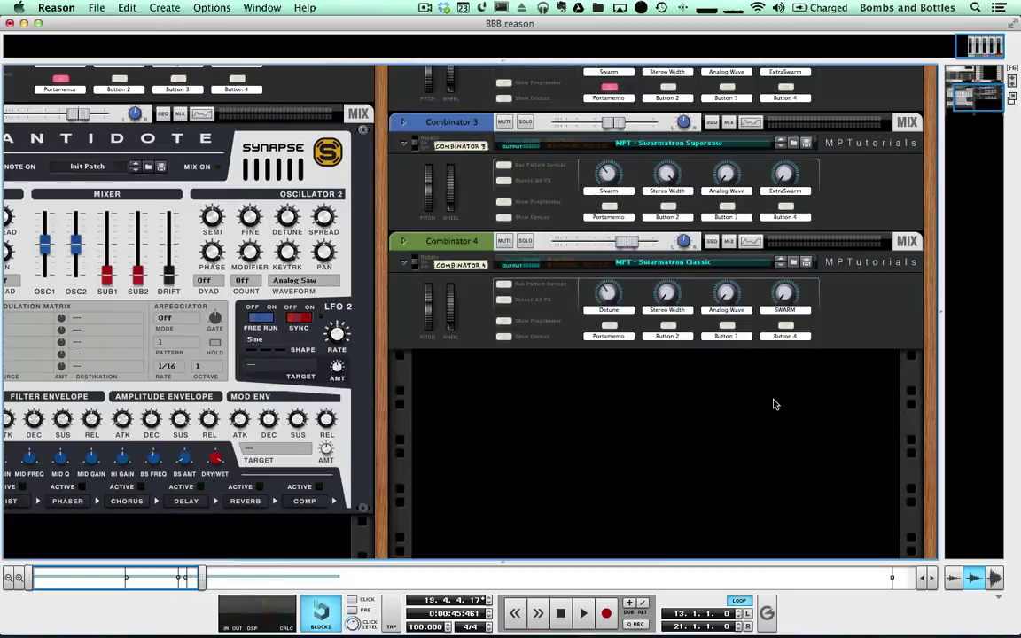
{"action": "left_click", "coordinate": [805, 381]}
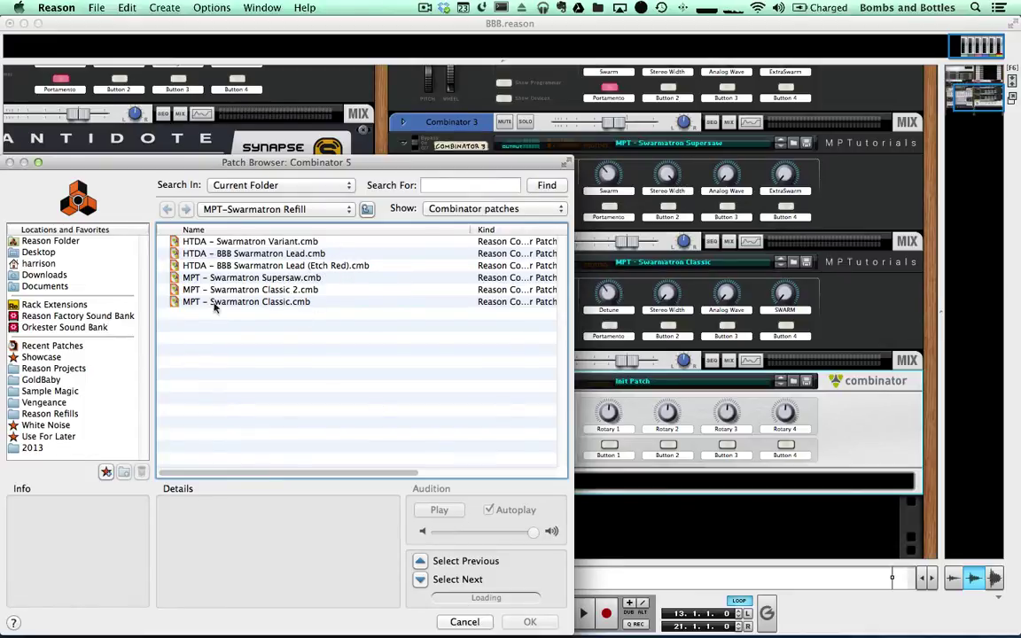
{"action": "left_click", "coordinate": [464, 622]}
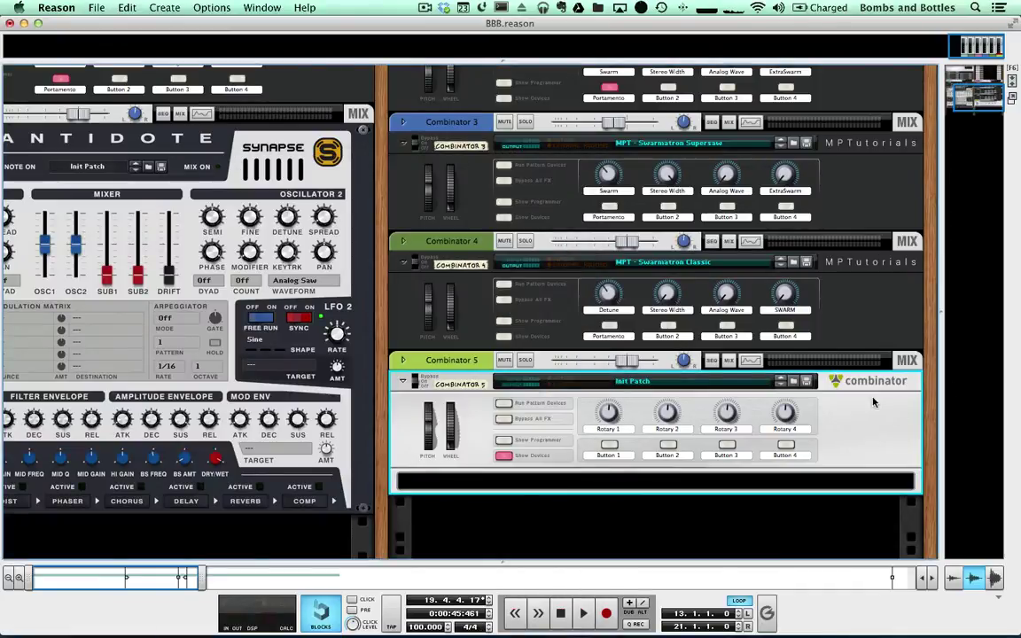
Examine the device chain inside Combinator 1 and the empty Combinator 2 beside it.
{"action": "scroll", "coordinate": [827, 344], "scroll_direction": "up", "scroll_amount": 4}
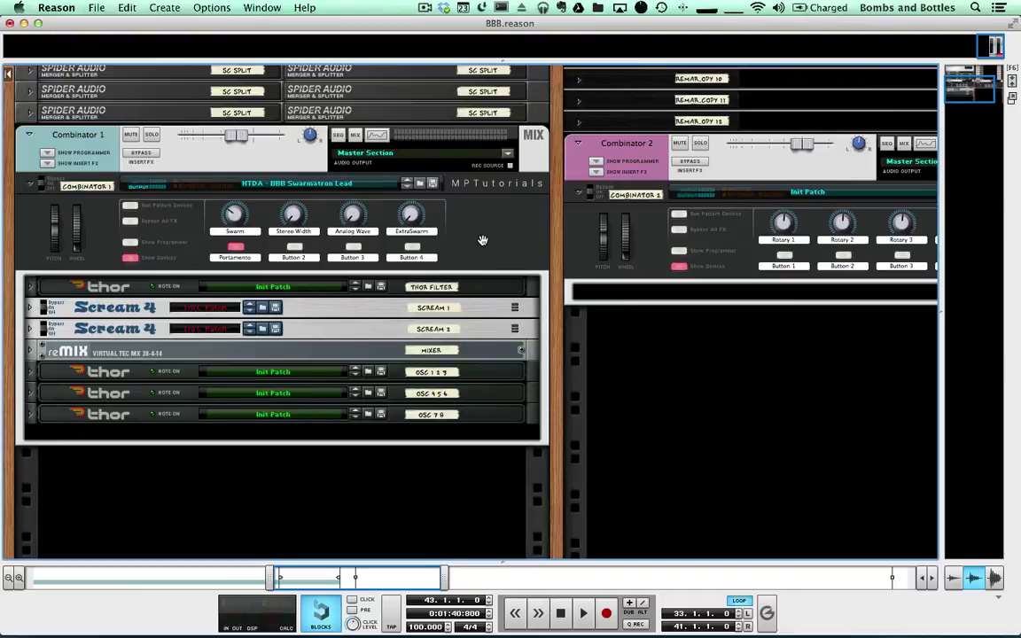
{"action": "left_click", "coordinate": [448, 206]}
{"action": "scroll", "coordinate": [508, 202], "scroll_direction": "right", "scroll_amount": 4}
{"action": "left_click", "coordinate": [740, 204]}
{"action": "scroll", "coordinate": [766, 202], "scroll_direction": "left", "scroll_amount": 4}
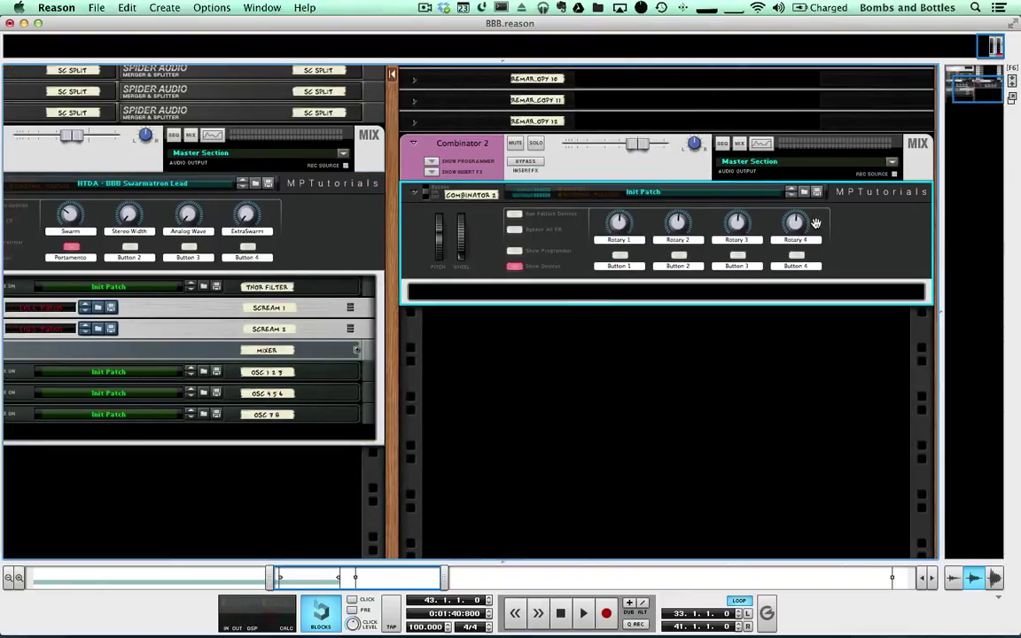
{"action": "left_click", "coordinate": [434, 206]}
{"action": "left_click", "coordinate": [600, 335]}
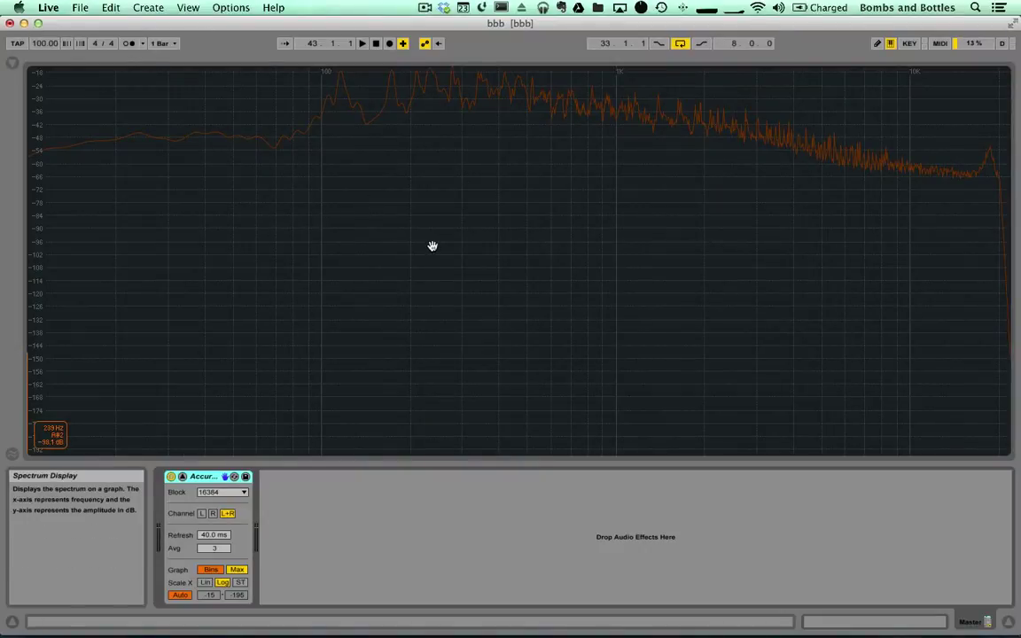
Place the playback start at bar 5 of the reference track and enlarge the Master track's spectrum display.
{"action": "key", "text": "Tab"}
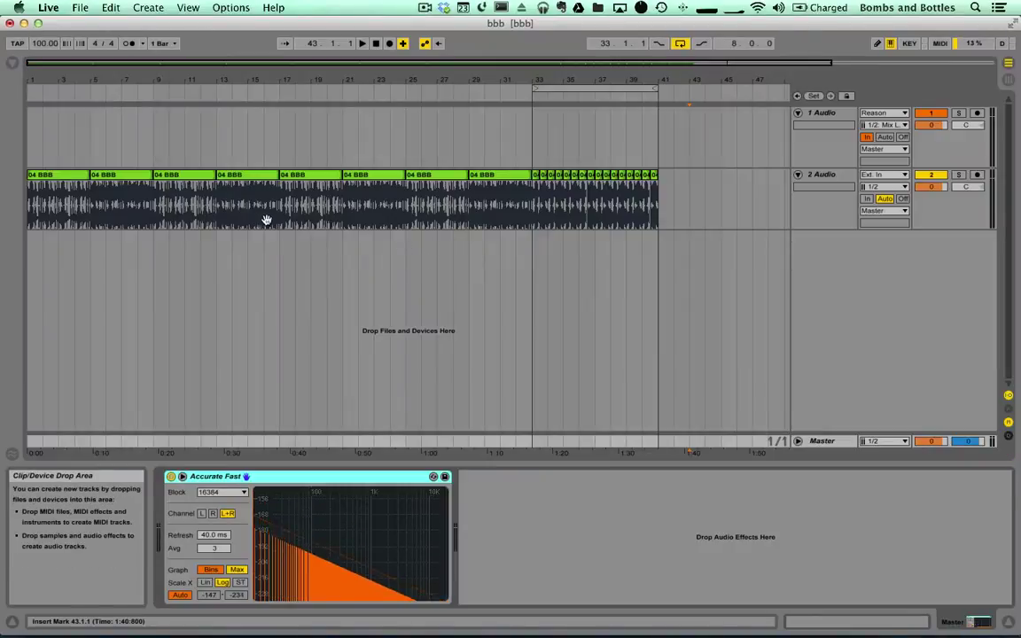
{"action": "left_click", "coordinate": [88, 196]}
{"action": "left_click", "coordinate": [822, 440]}
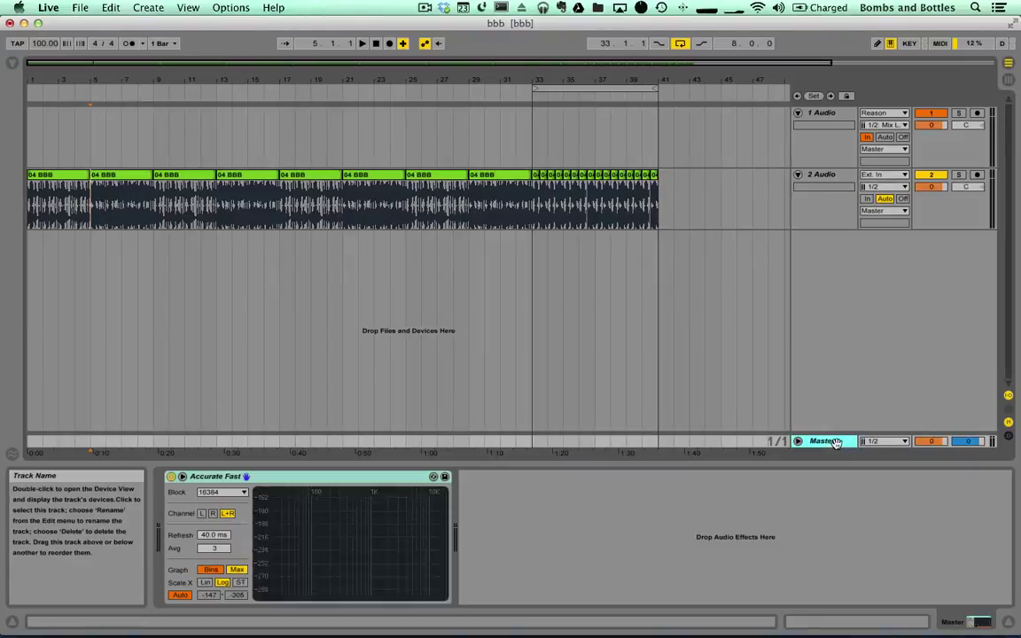
{"action": "double_click", "coordinate": [385, 498]}
{"action": "left_click_drag", "start_coordinate": [383, 447], "coordinate": [376, 328]}
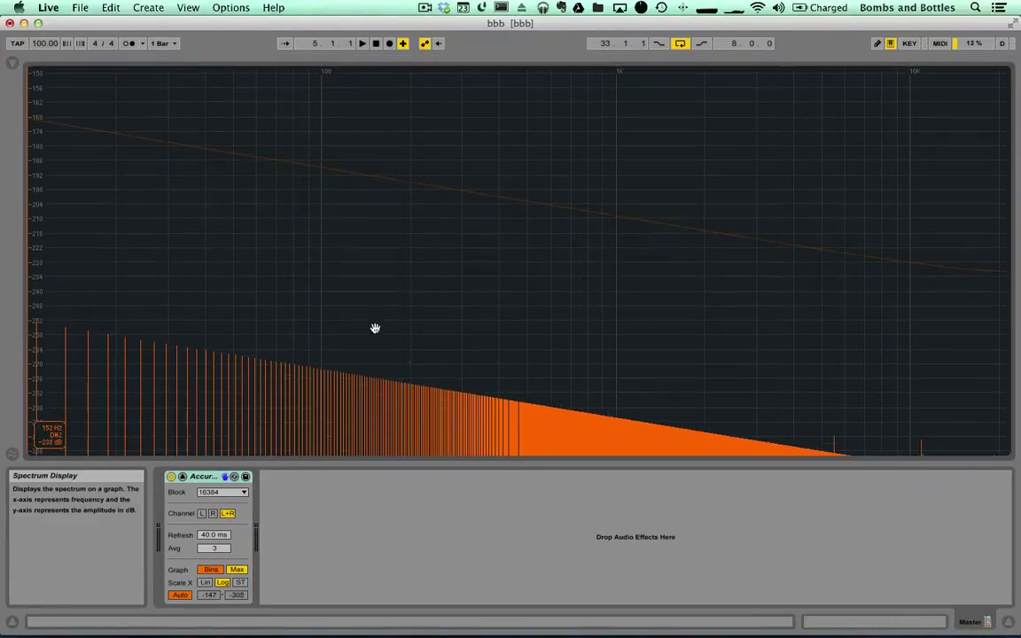
Solo the reference track, play it from bar 5 to examine its enlarged spectrum, and return to the arrangement.
{"action": "key", "text": "Tab"}
{"action": "key", "text": "space"}
{"action": "double_click", "coordinate": [388, 508]}
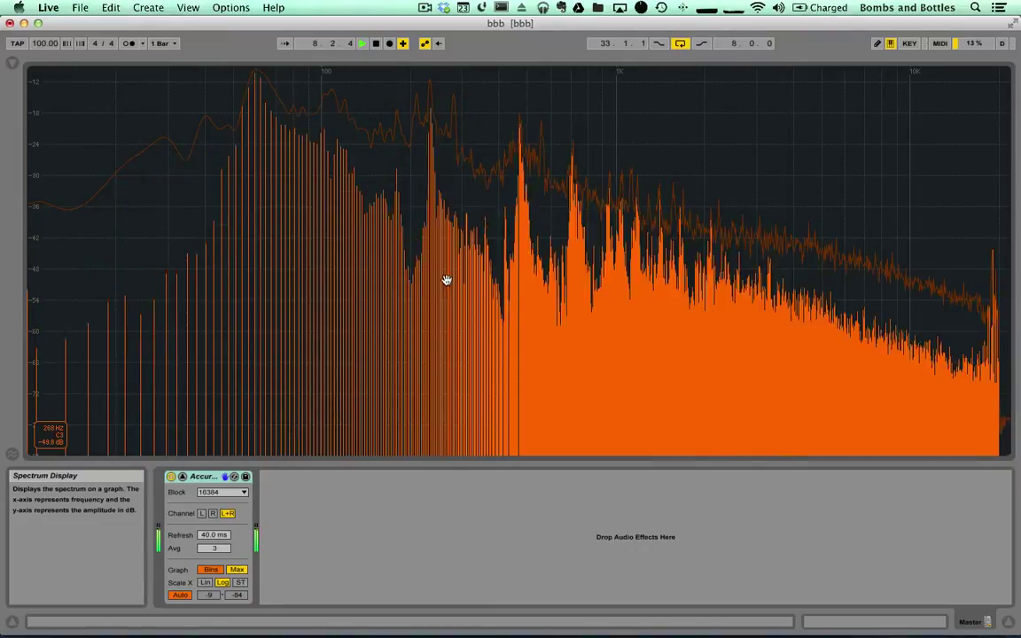
{"action": "key", "text": "space"}
{"action": "key", "text": "Tab"}
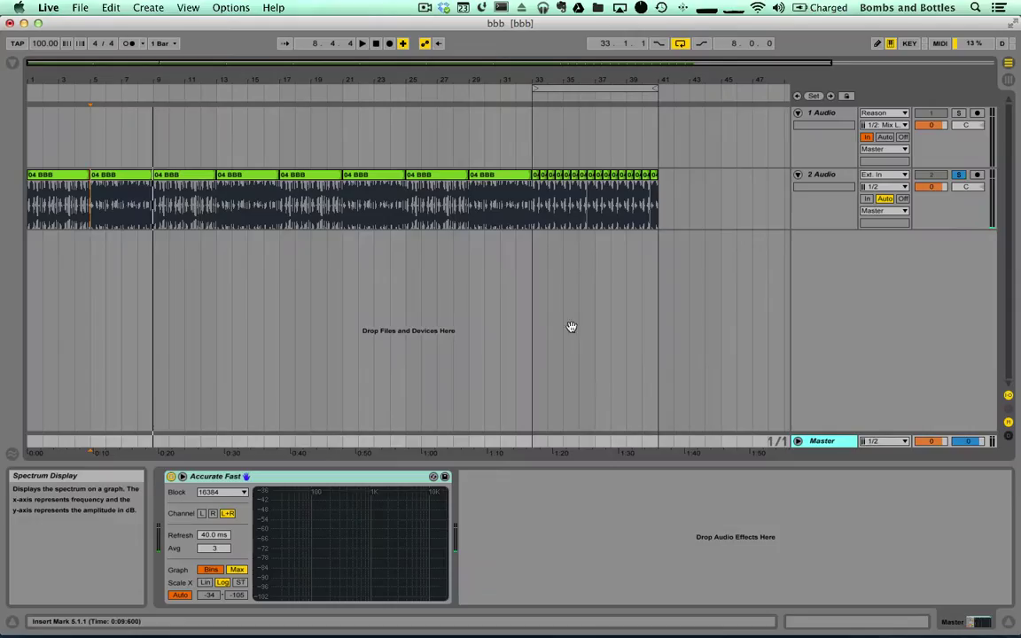
Switch to Reason, set the loop from bar 1 to bar 5 in the sequencer, and play the Combinator 1 part.
{"action": "key", "text": "super+Tab"}
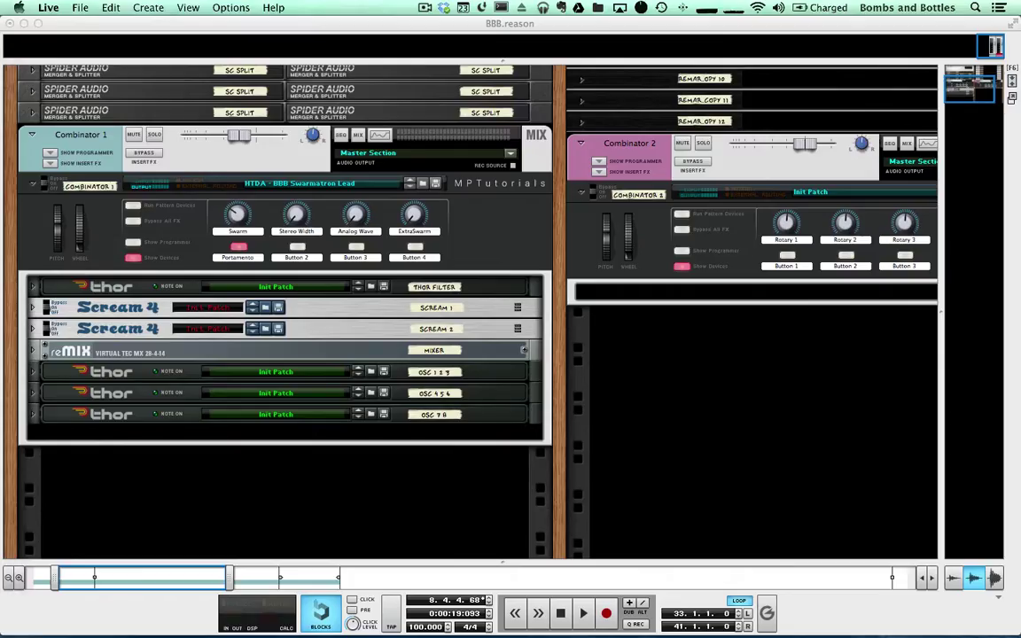
{"action": "key", "text": "F7"}
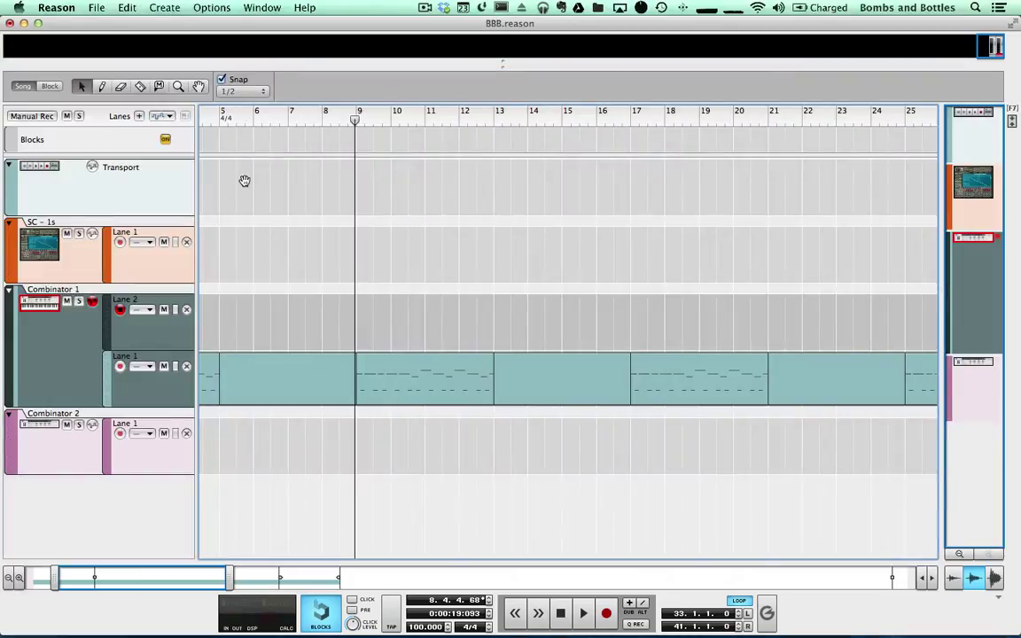
{"action": "scroll", "coordinate": [244, 180], "scroll_direction": "left", "scroll_amount": 5}
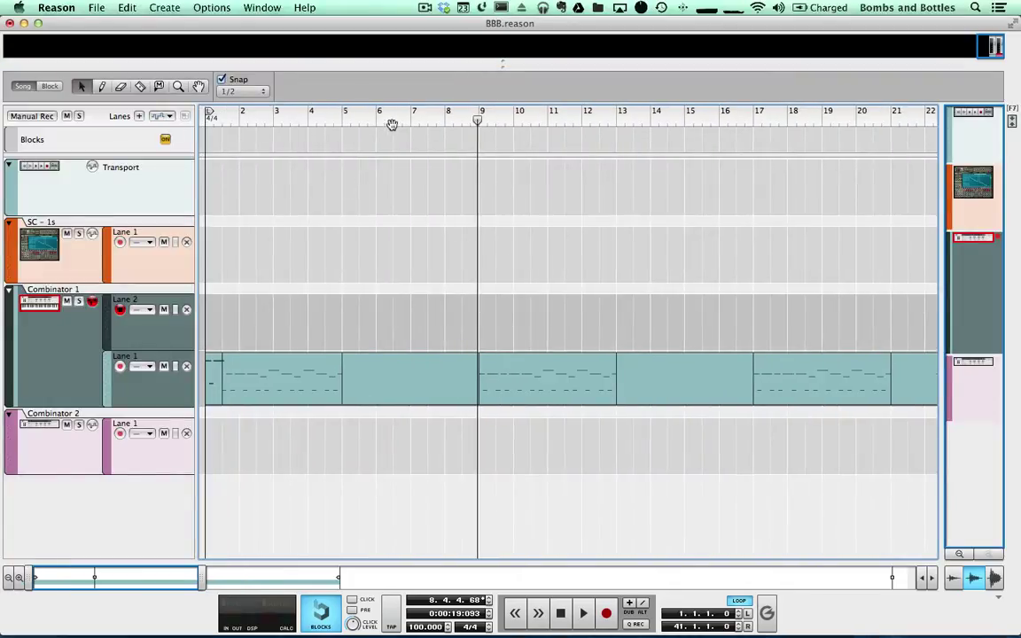
{"action": "left_click", "coordinate": [342, 119]}
{"action": "key", "text": "space"}
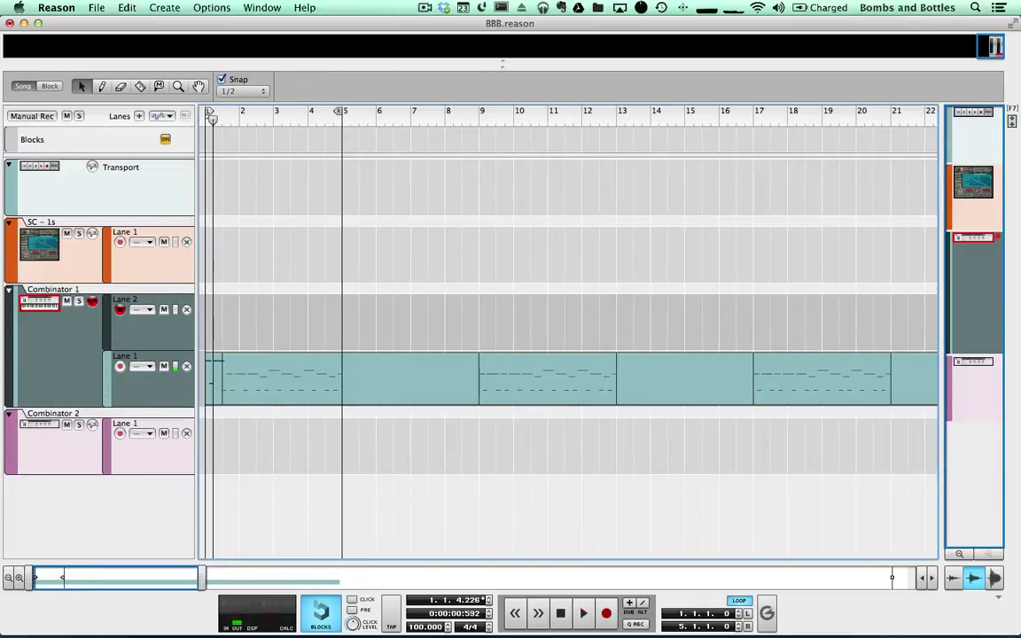
Switch to Live, examine the enlarged spectrum of the Reason lead during playback, and stop playback.
{"action": "left_click", "coordinate": [368, 85]}
{"action": "key", "text": "space"}
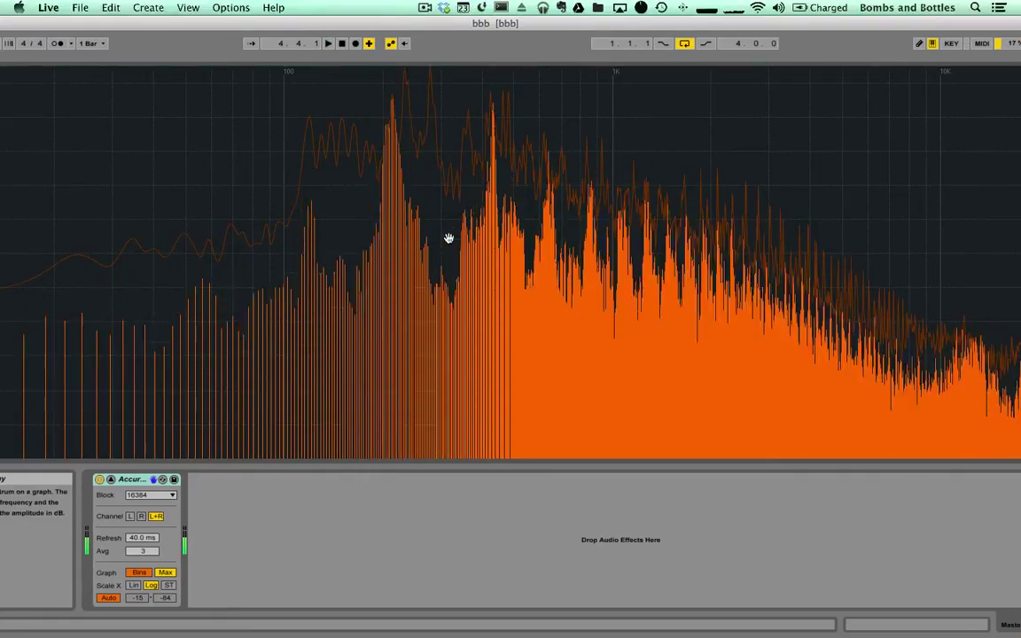
{"action": "key", "text": "space"}
Return to the arrangement and play the reference track from bar 13.
{"action": "key", "text": "Tab"}
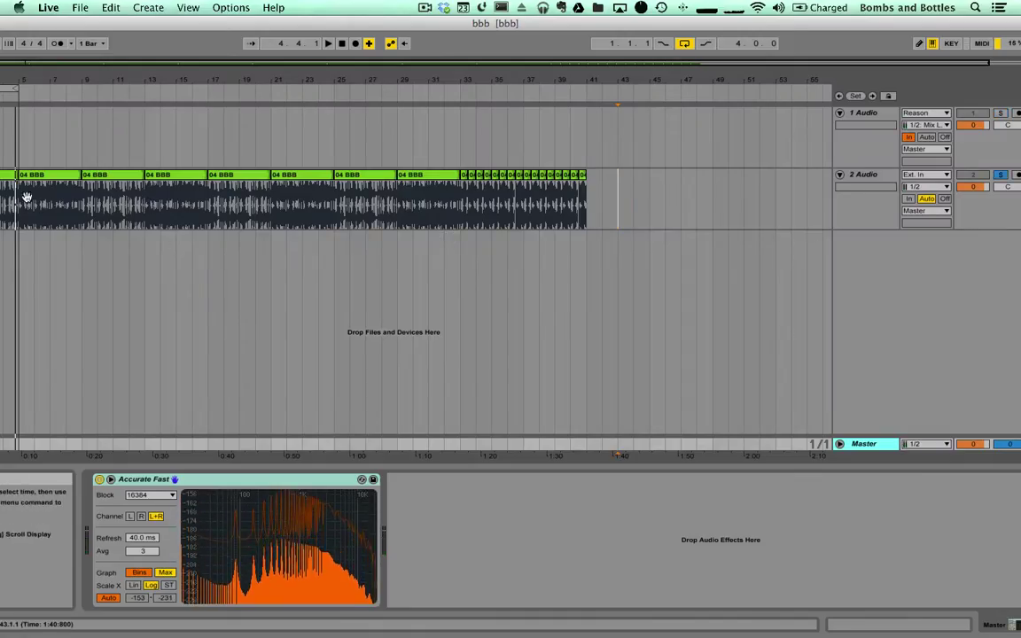
{"action": "left_click", "coordinate": [131, 197]}
{"action": "key", "text": "space"}
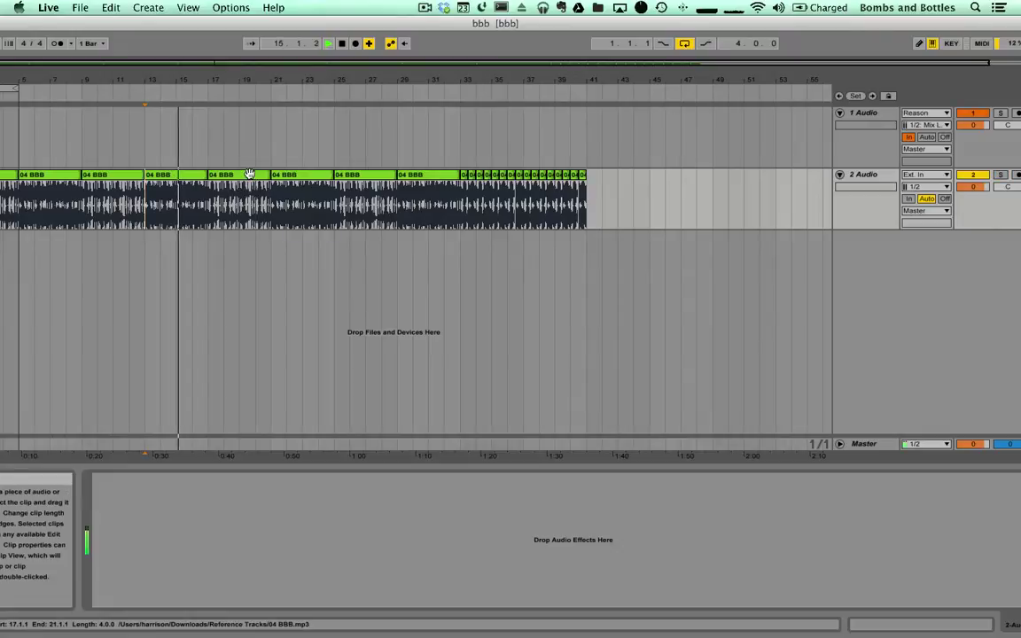
Delete the reference clip that starts at bar 17 and loop the arrangement from bar 13 to bar 21.
{"action": "left_click", "coordinate": [245, 175]}
{"action": "left_click", "coordinate": [149, 192]}
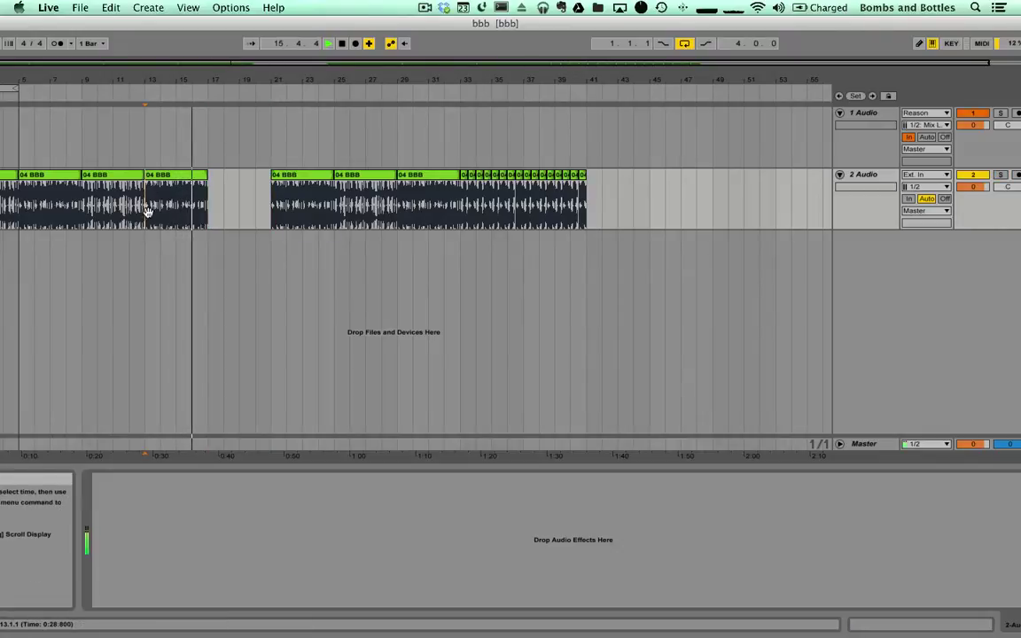
{"action": "left_click", "coordinate": [271, 206], "text": "shift"}
{"action": "key", "text": "ctrl+l"}
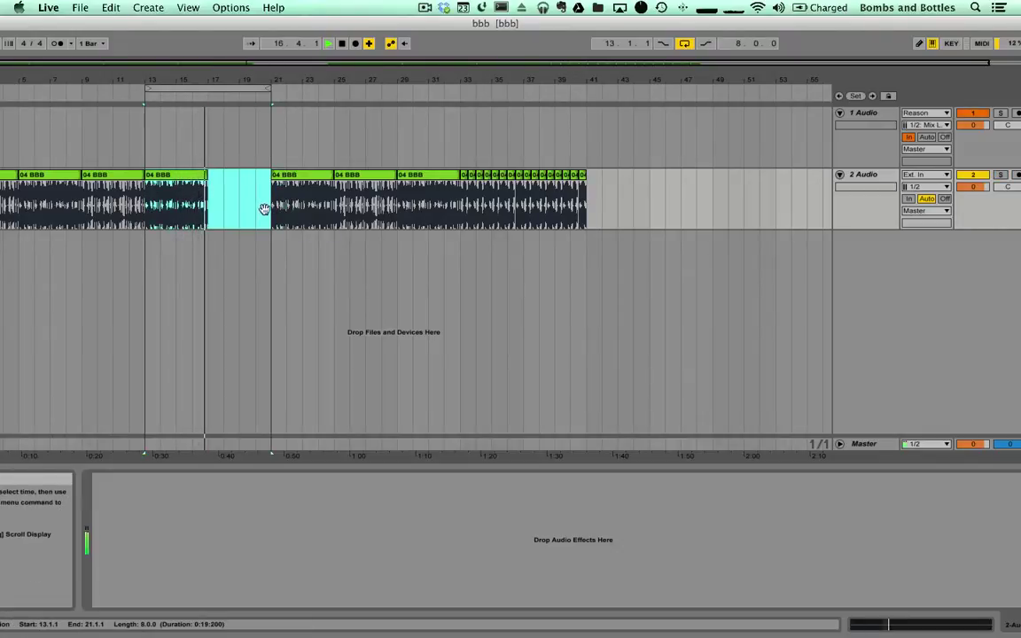
{"action": "left_click", "coordinate": [263, 208]}
Examine the Master track's enlarged spectrum during the Reason-only section, and stop playback.
{"action": "key", "text": "ctrl+super+f"}
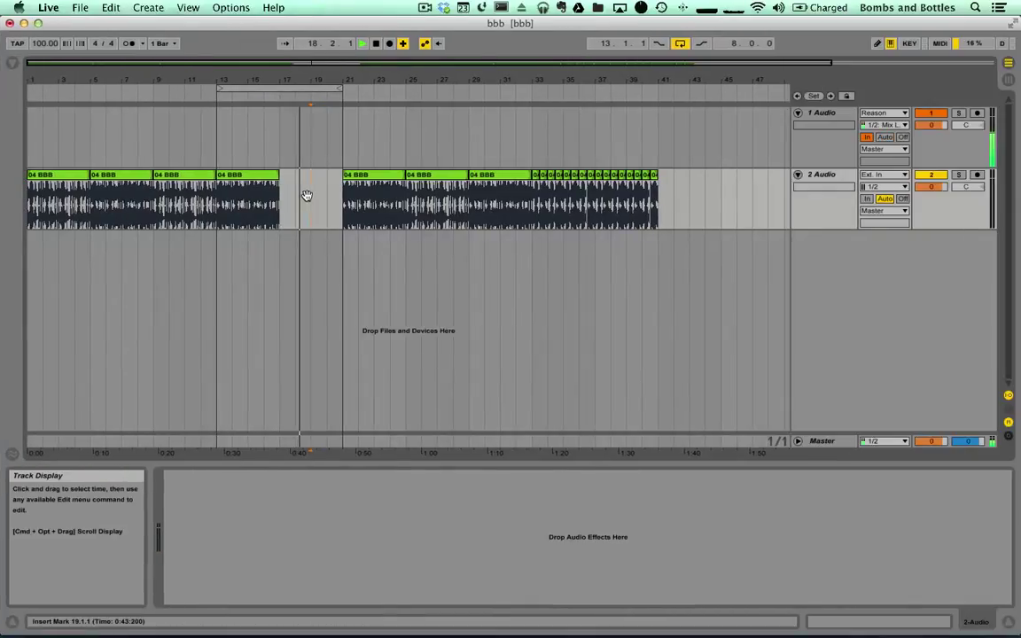
{"action": "left_click", "coordinate": [821, 440]}
{"action": "double_click", "coordinate": [403, 517]}
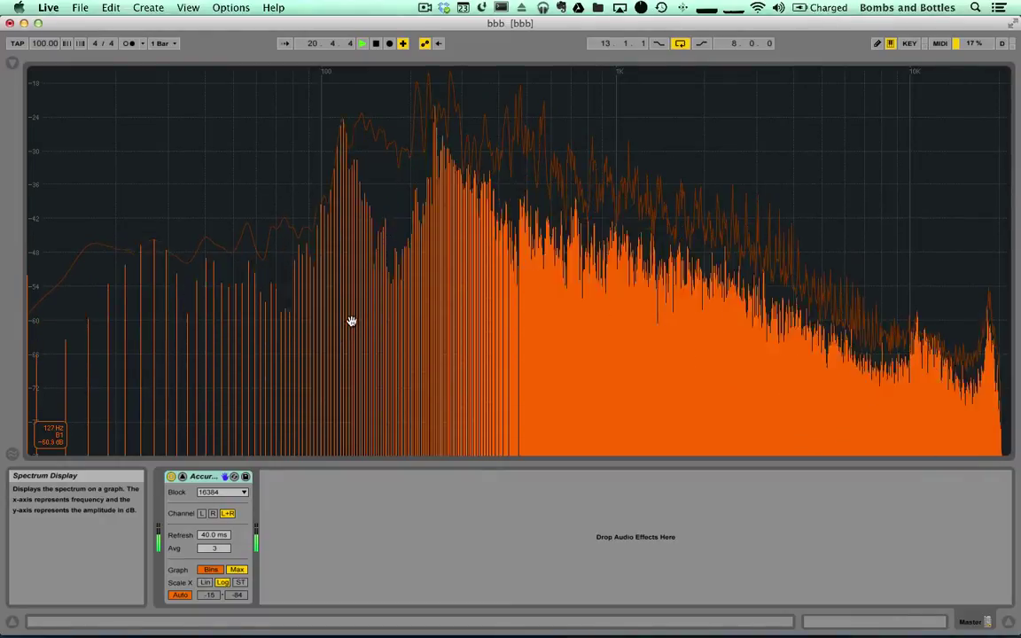
{"action": "key", "text": "space"}
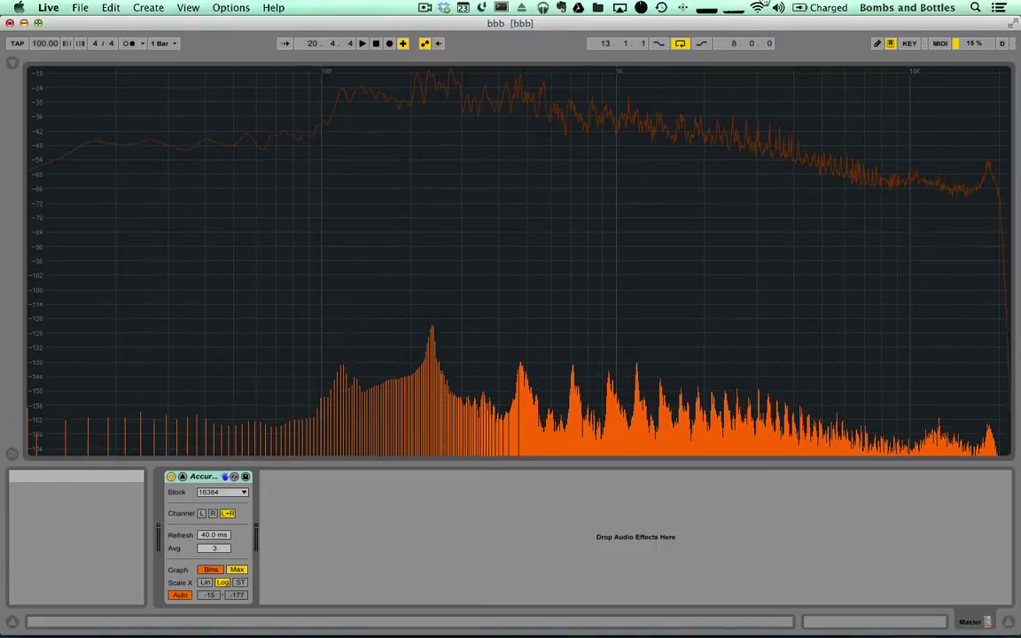
Switch to Reason, move the song position to bar 13, and bring up the rack.
{"action": "key", "text": "super+Tab"}
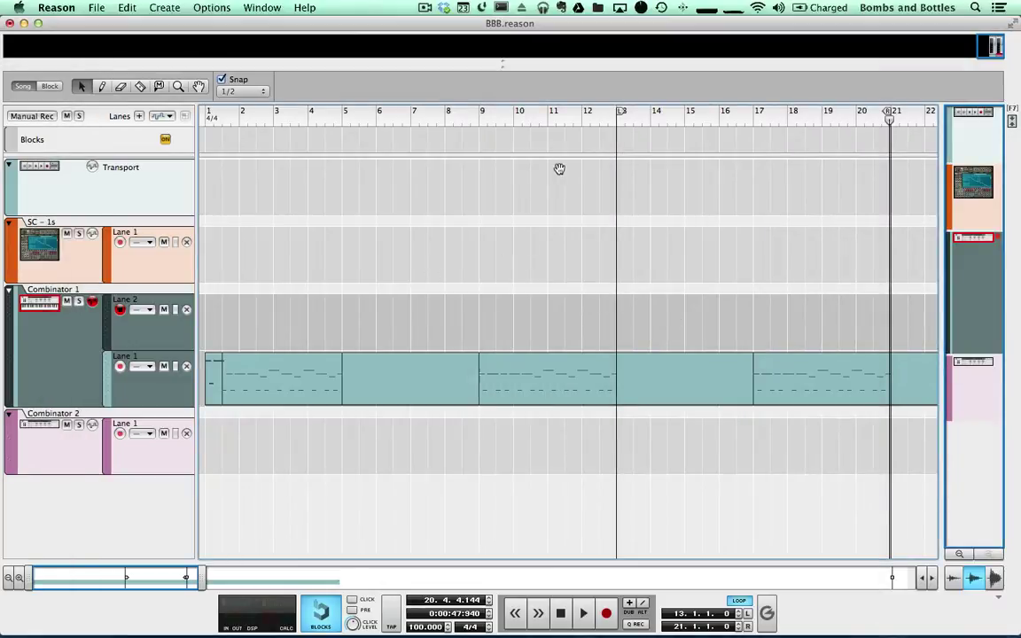
{"action": "left_click", "coordinate": [618, 118]}
{"action": "key", "text": "F6"}
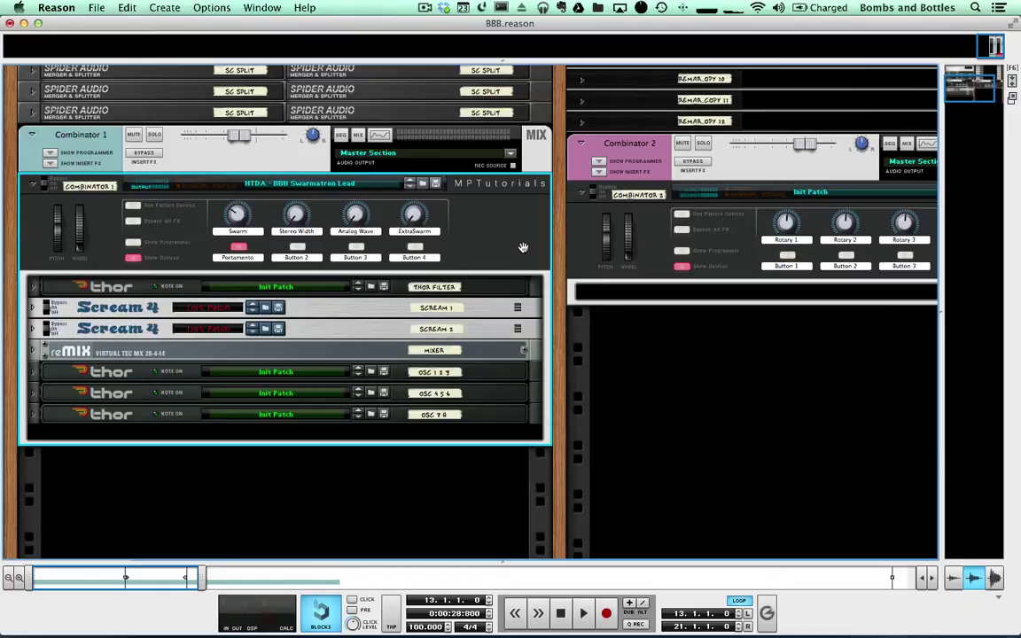
Switch to TextEdit, create a blank document, and place its window over the middle of the rack.
{"action": "mouse_move", "coordinate": [374, 609]}
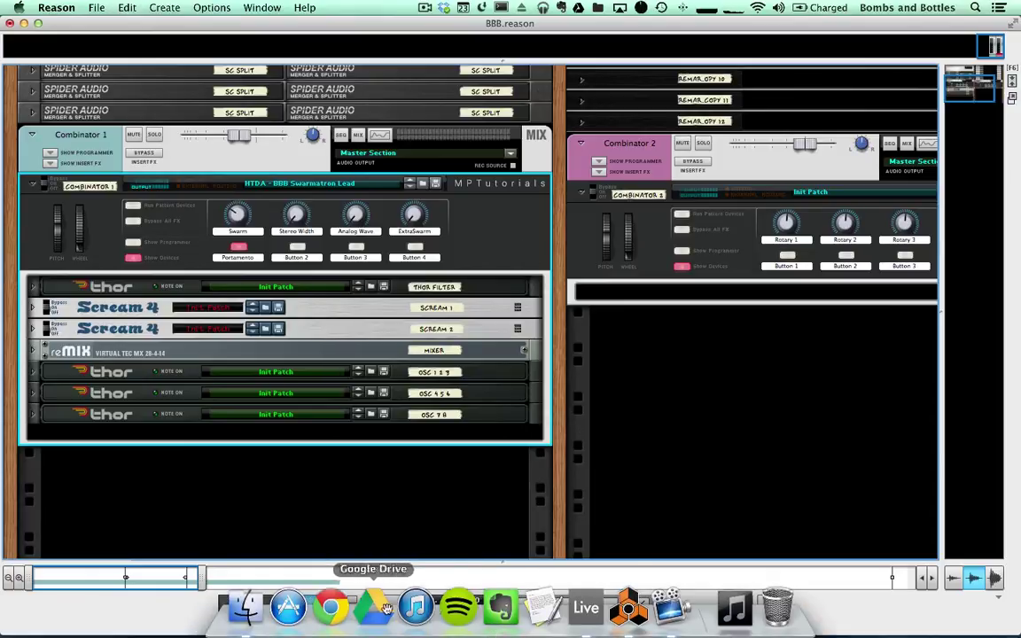
{"action": "left_click", "coordinate": [536, 609]}
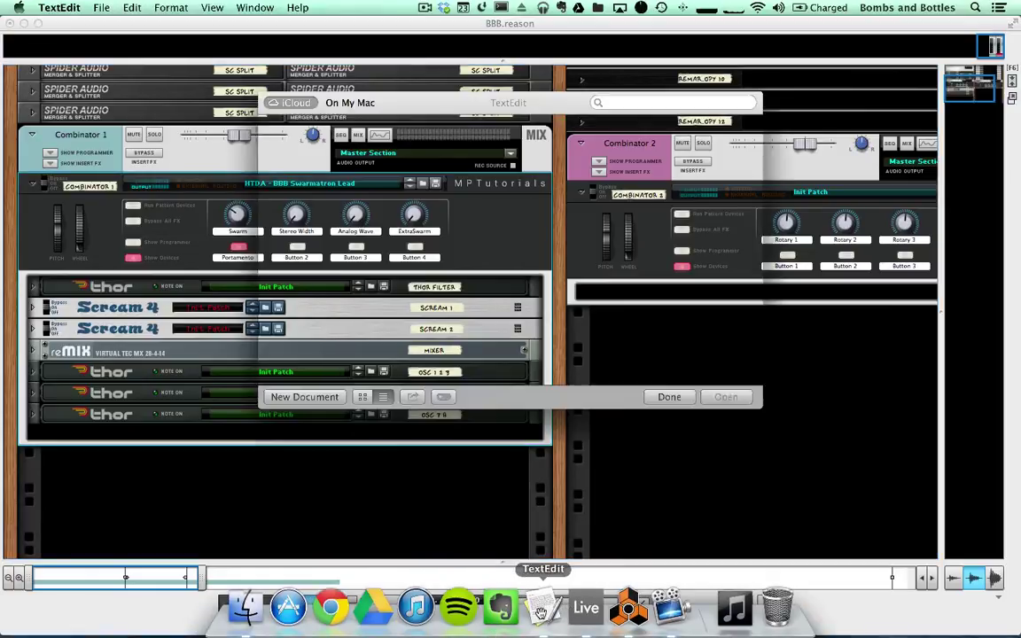
{"action": "left_click", "coordinate": [304, 396]}
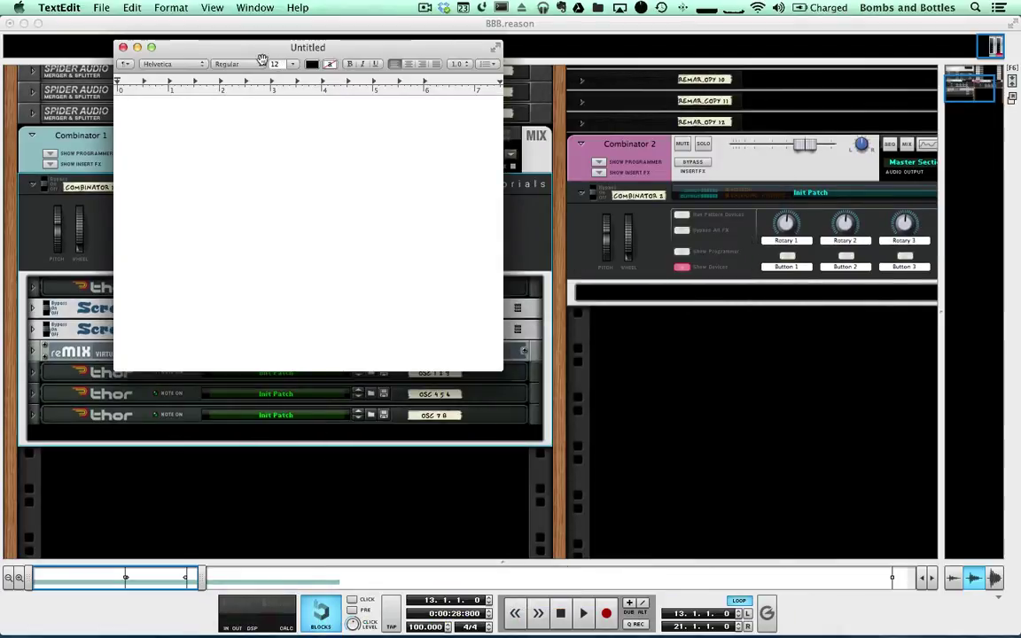
{"action": "left_click_drag", "start_coordinate": [232, 48], "coordinate": [370, 161]}
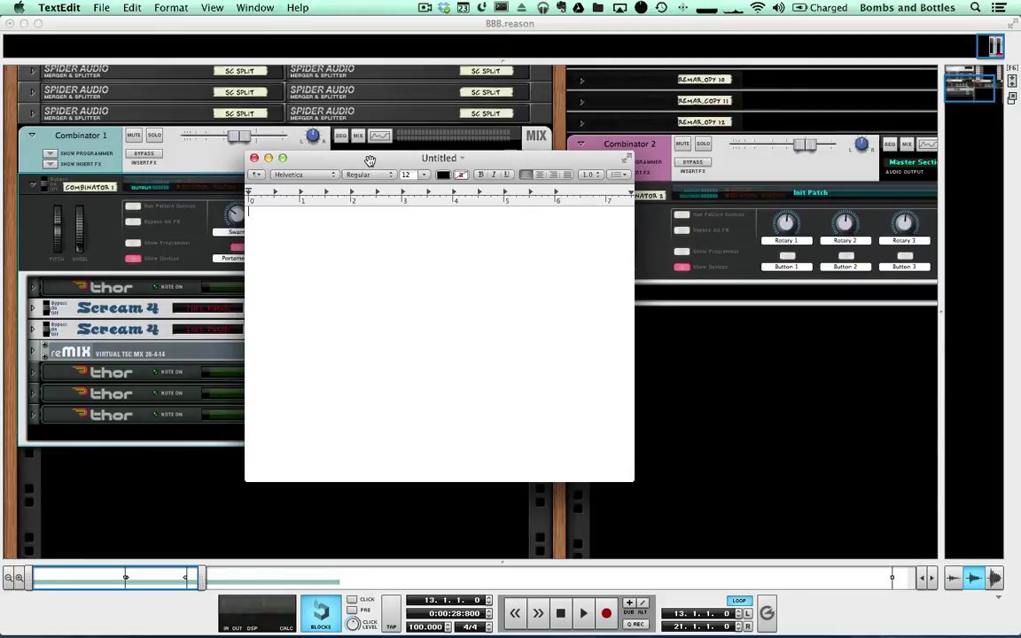
Write "SWARMATRON", "8 Oscs - Saw/Sine", "Low Pass State Variable Filter" and "Detuning via Macro Control" as separate lines of notes.
{"action": "type", "text": "SWARMATRON"}
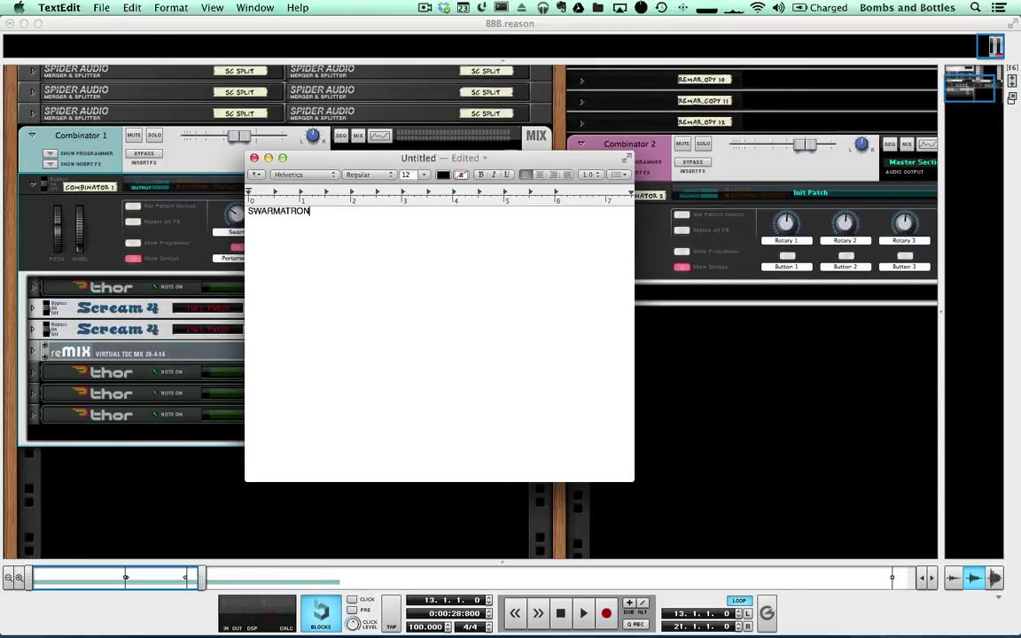
{"action": "key", "text": "Return"}
{"action": "type", "text": "8 Oscs - Saw"}
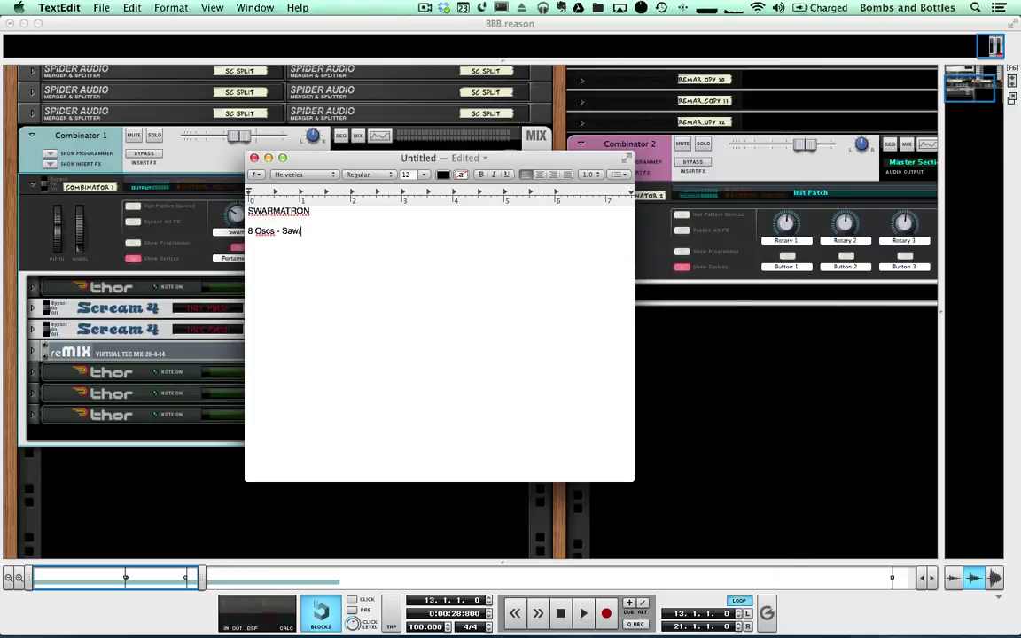
{"action": "type", "text": "/Sine"}
{"action": "key", "text": "Return"}
{"action": "key", "text": "Return"}
{"action": "type", "text": "Low Pa"}
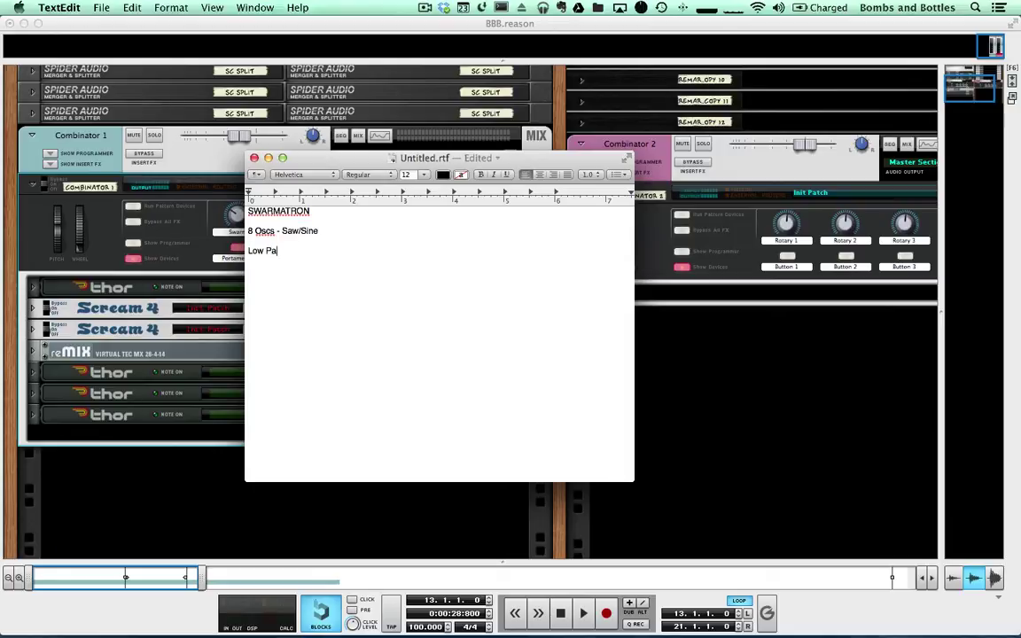
{"action": "type", "text": "ss State Variable Filter"}
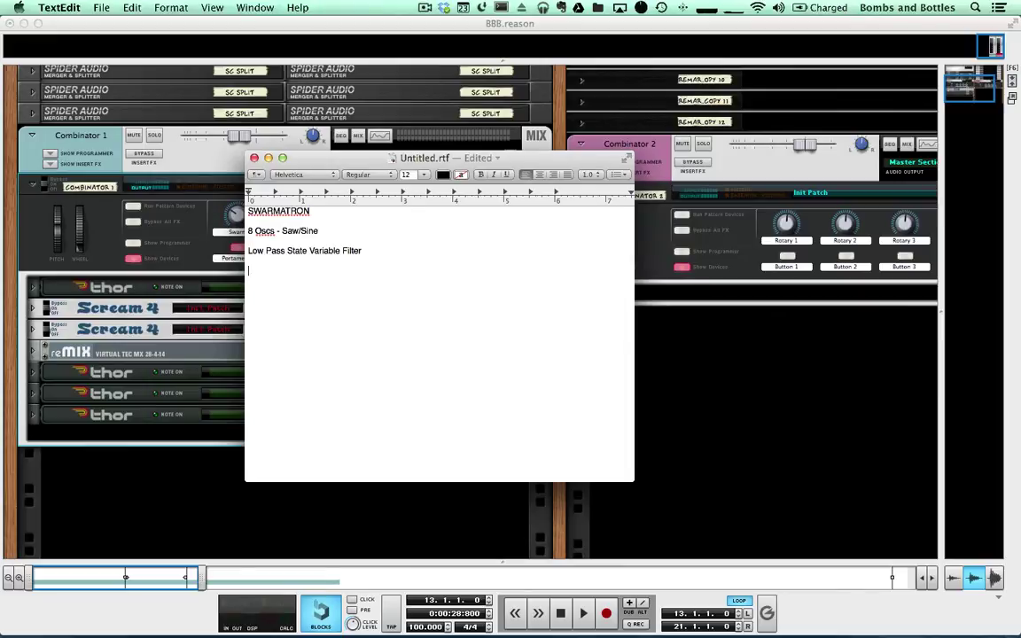
{"action": "type", "text": "Detuning via Macro Control"}
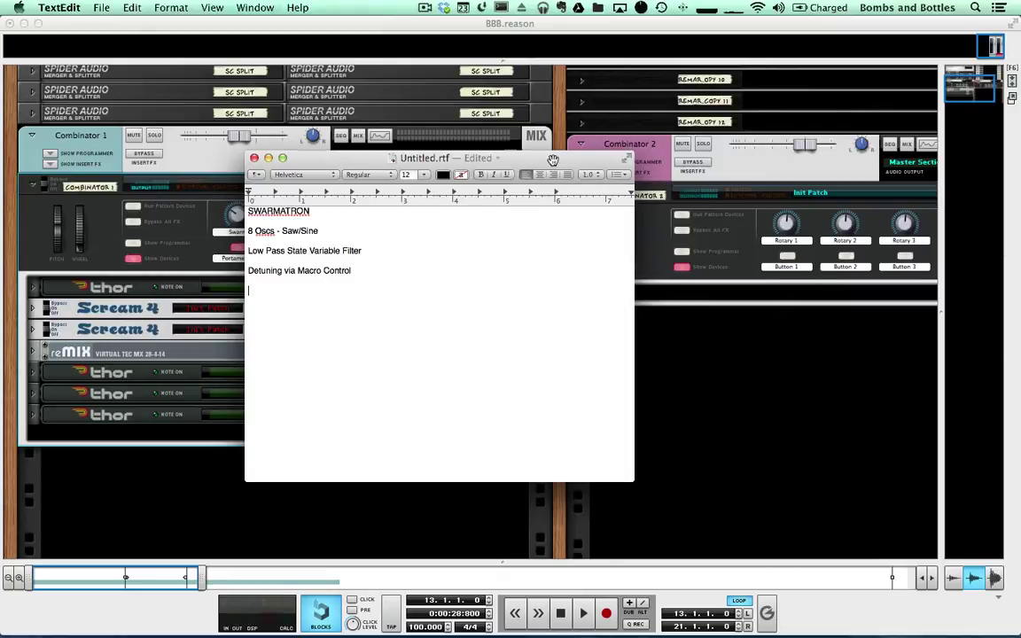
{"action": "left_click_drag", "start_coordinate": [553, 159], "coordinate": [484, 121]}
{"action": "key", "text": "super+a"}
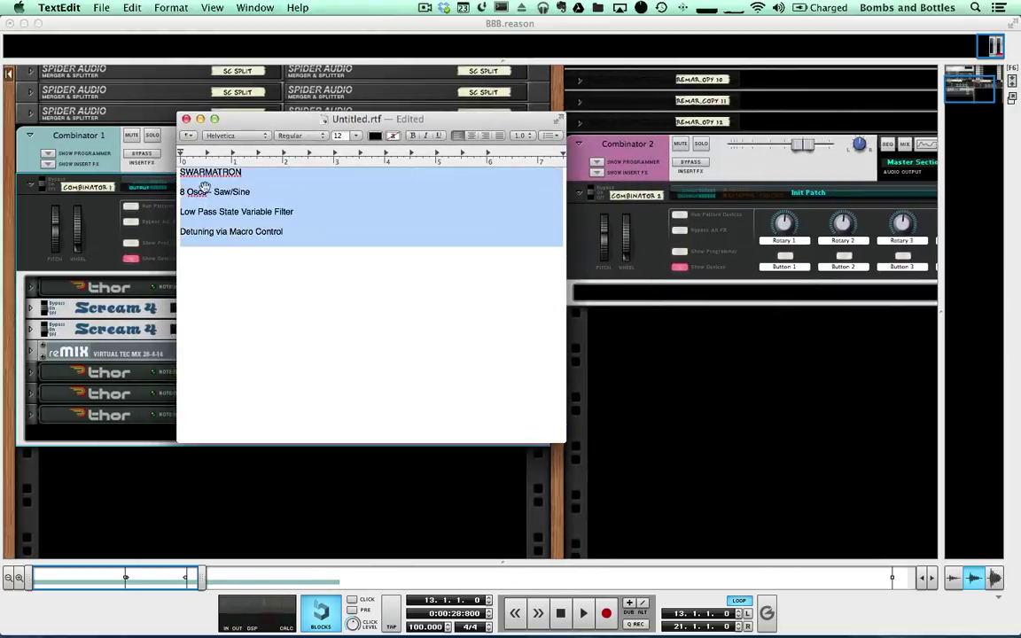
{"action": "left_click", "coordinate": [301, 239]}
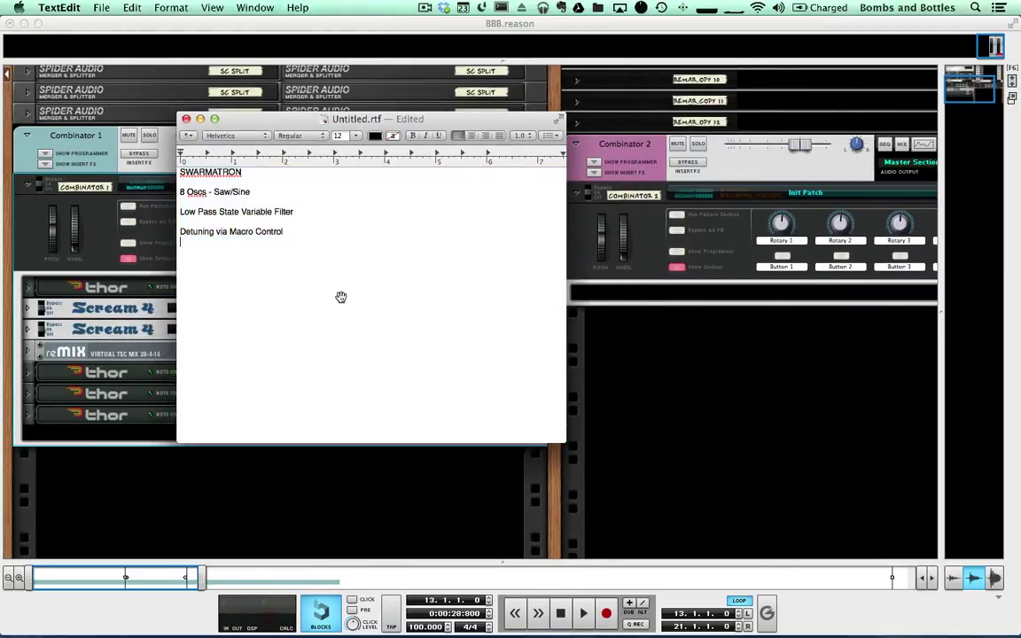
Return to Reason, add a Thor Polysonic Synthesizer inside Combinator 2, and duplicate it twice.
{"action": "left_click", "coordinate": [573, 288]}
{"action": "left_click", "coordinate": [608, 294]}
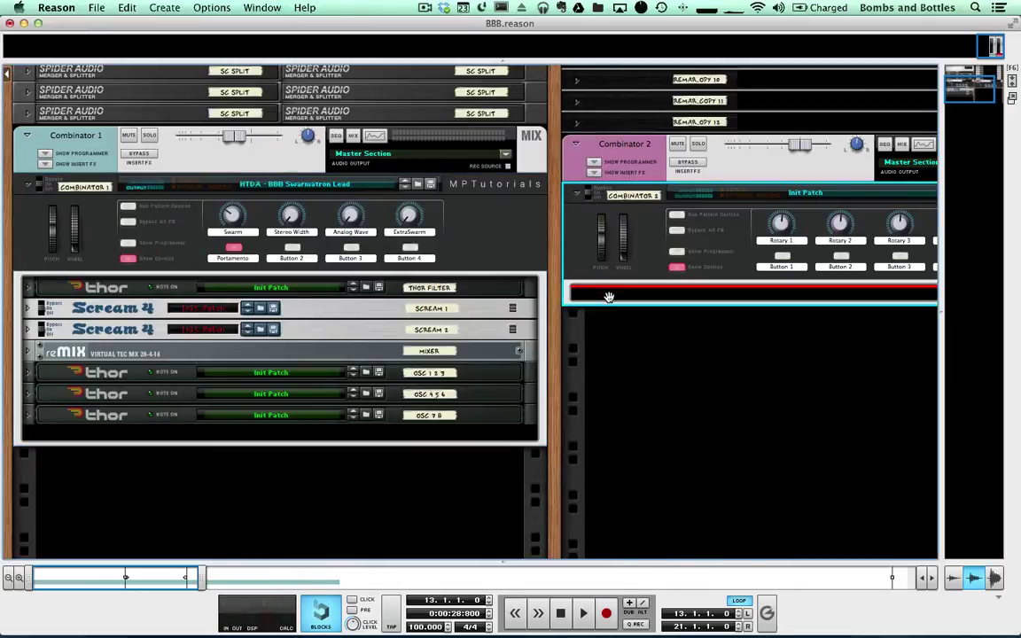
{"action": "right_click", "coordinate": [608, 294]}
{"action": "mouse_move", "coordinate": [653, 351]}
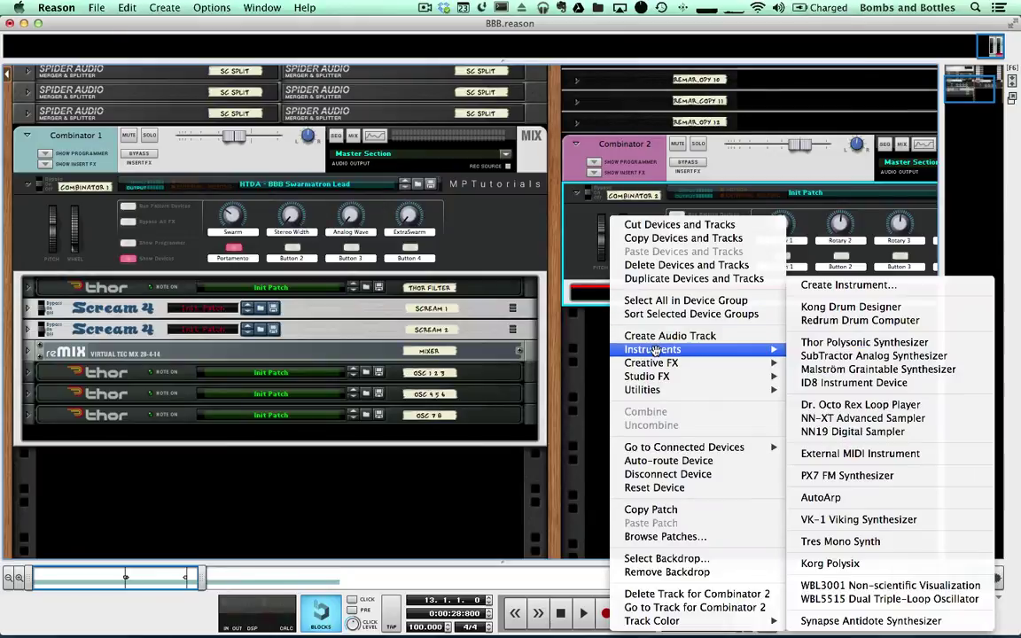
{"action": "left_click", "coordinate": [851, 342]}
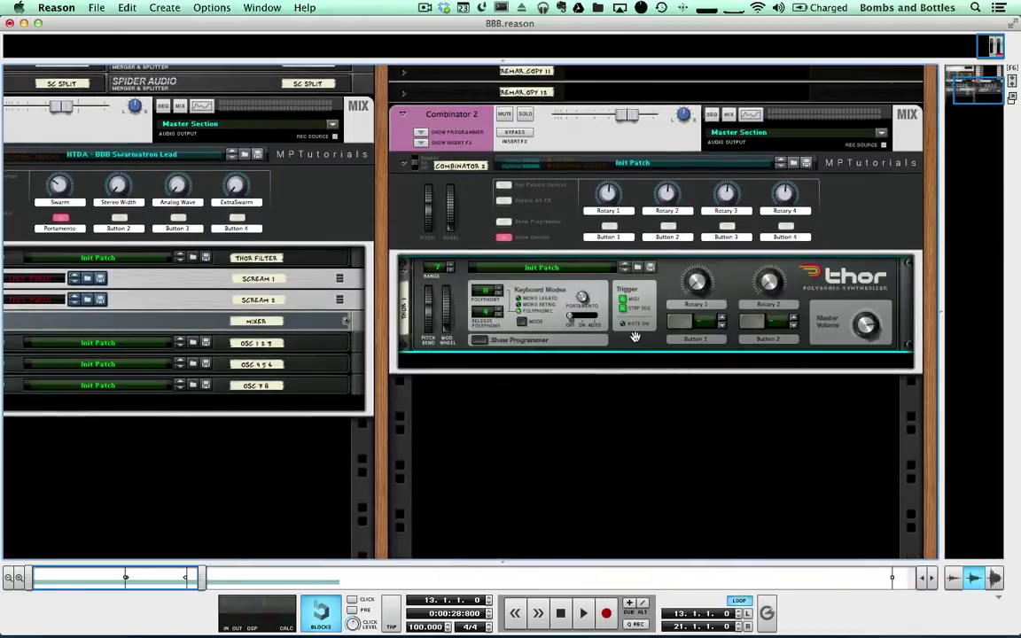
{"action": "key", "text": "super+d"}
{"action": "key", "text": "super+d"}
{"action": "left_click", "coordinate": [645, 420]}
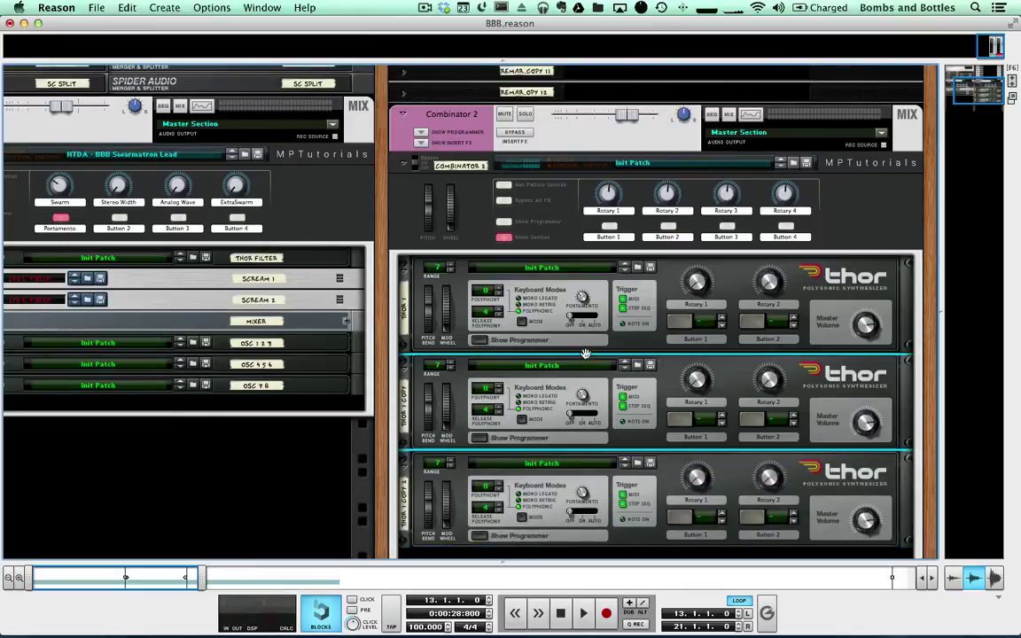
{"action": "left_click", "coordinate": [655, 344]}
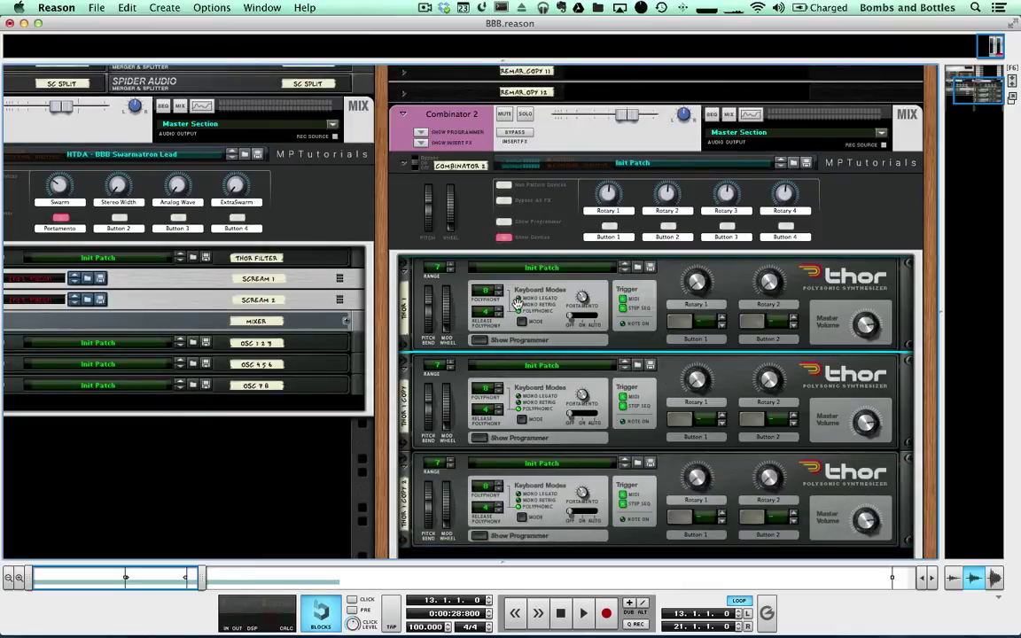
Unfold Combinator 1's devices, refold the filter Thor, both Scream 4 units and the mixer, and examine the OSC 1 2 3 Thor.
{"action": "scroll", "coordinate": [248, 321], "scroll_direction": "left", "scroll_amount": 5}
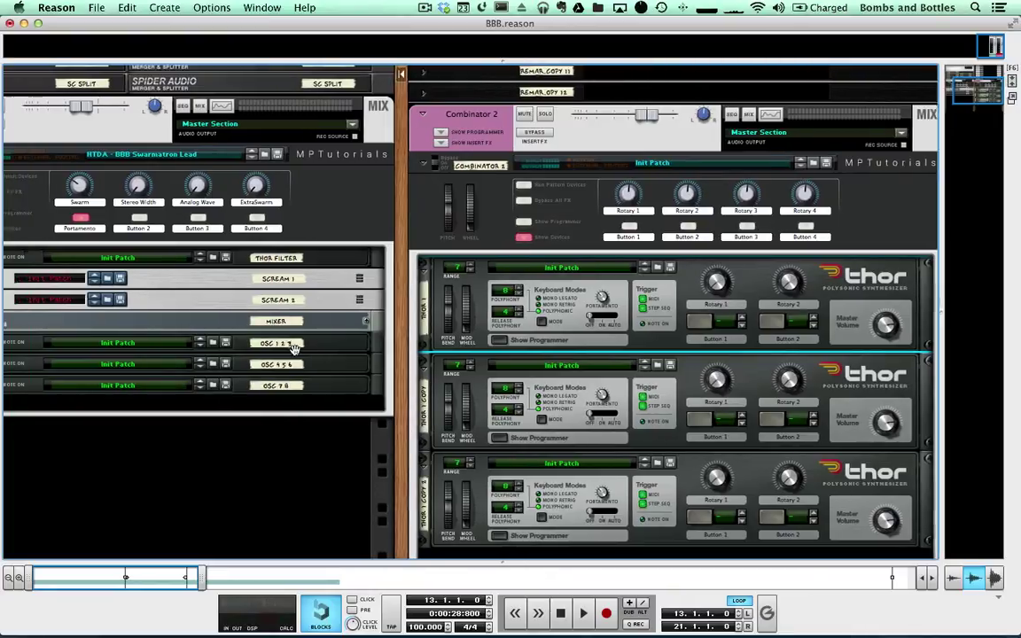
{"action": "left_click", "coordinate": [36, 257]}
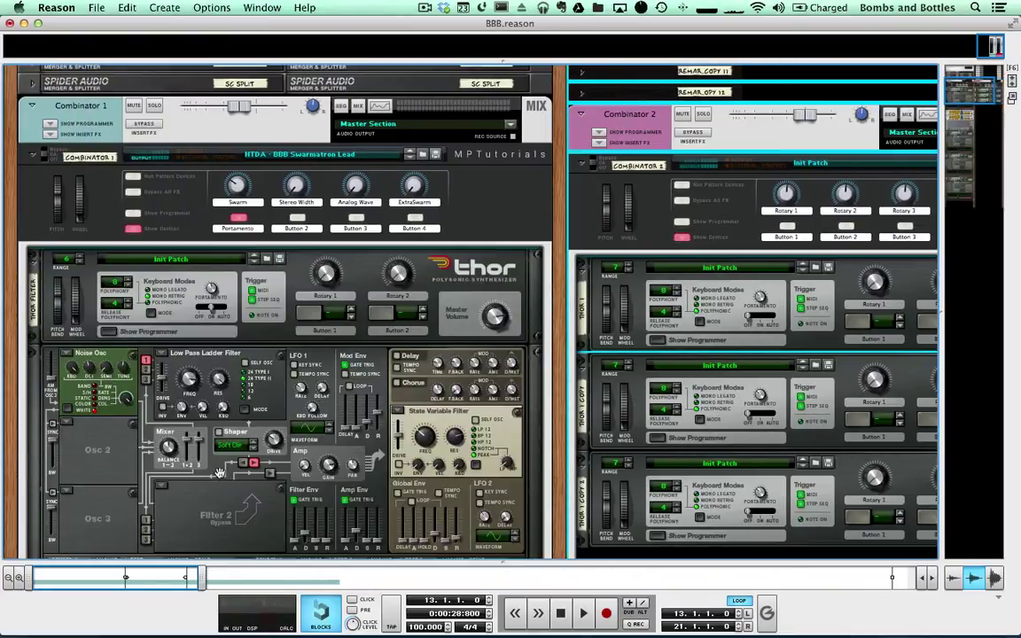
{"action": "left_click", "coordinate": [36, 259]}
{"action": "left_click", "coordinate": [32, 275]}
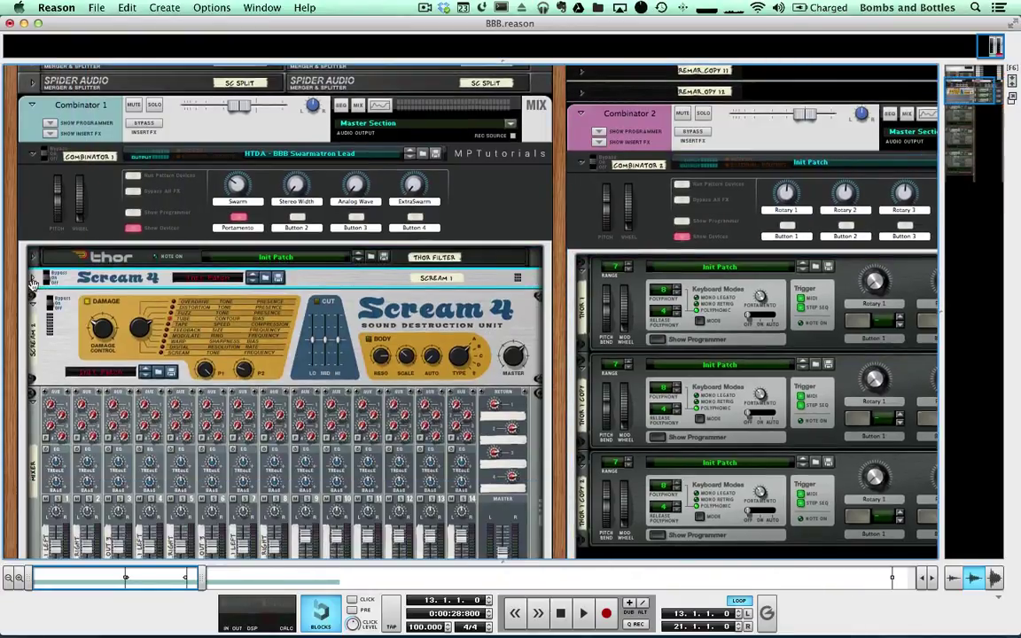
{"action": "left_click", "coordinate": [31, 297]}
{"action": "left_click", "coordinate": [31, 319]}
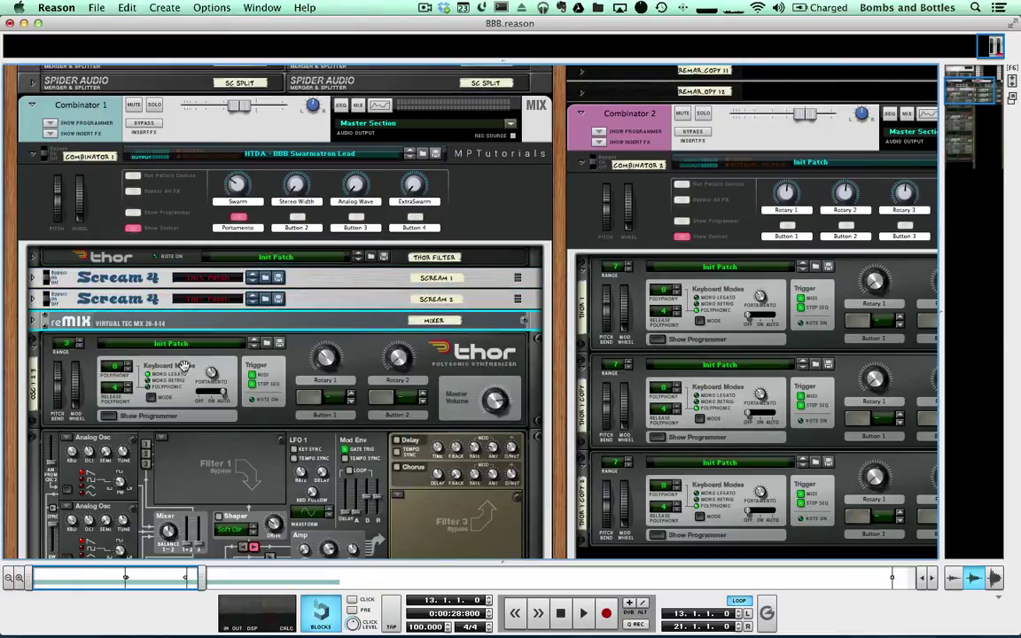
{"action": "scroll", "coordinate": [266, 393], "scroll_direction": "down", "scroll_amount": 5}
{"action": "scroll", "coordinate": [266, 393], "scroll_direction": "up", "scroll_amount": 2}
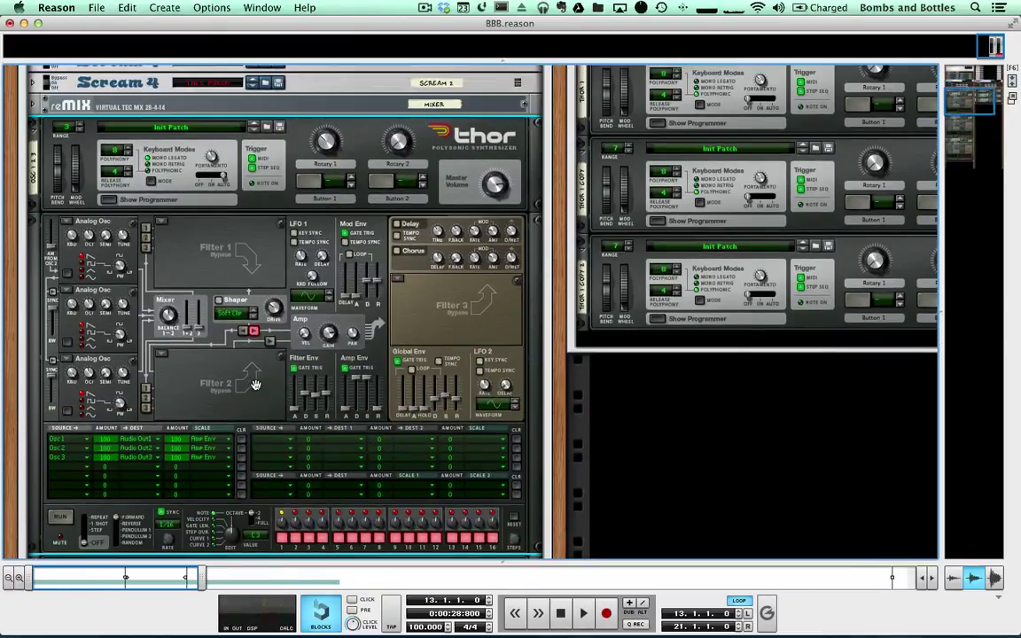
Show the programmer of Combinator 2's first Thor and load an Analog Osc into the Osc 2 and Osc 3 slots.
{"action": "left_click", "coordinate": [656, 122]}
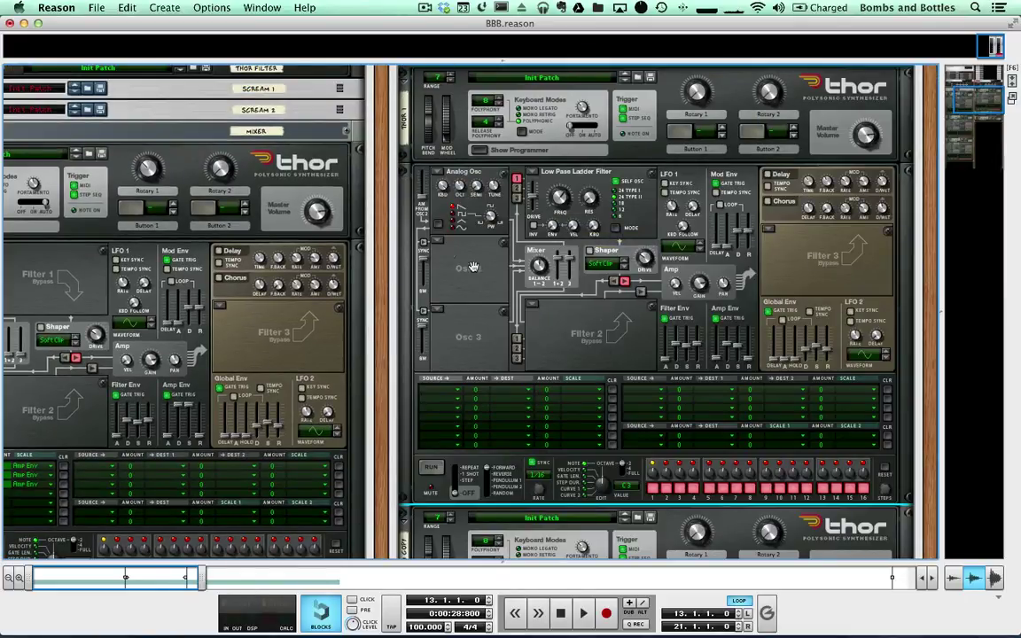
{"action": "left_click", "coordinate": [426, 241]}
{"action": "left_click", "coordinate": [483, 165]}
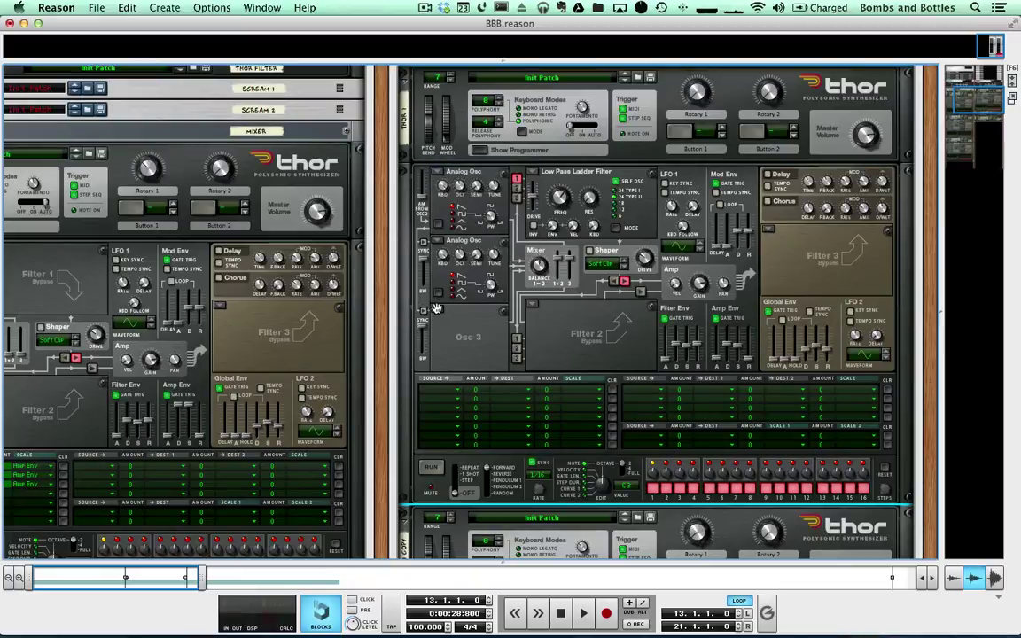
{"action": "left_click", "coordinate": [465, 238]}
{"action": "left_click", "coordinate": [483, 233]}
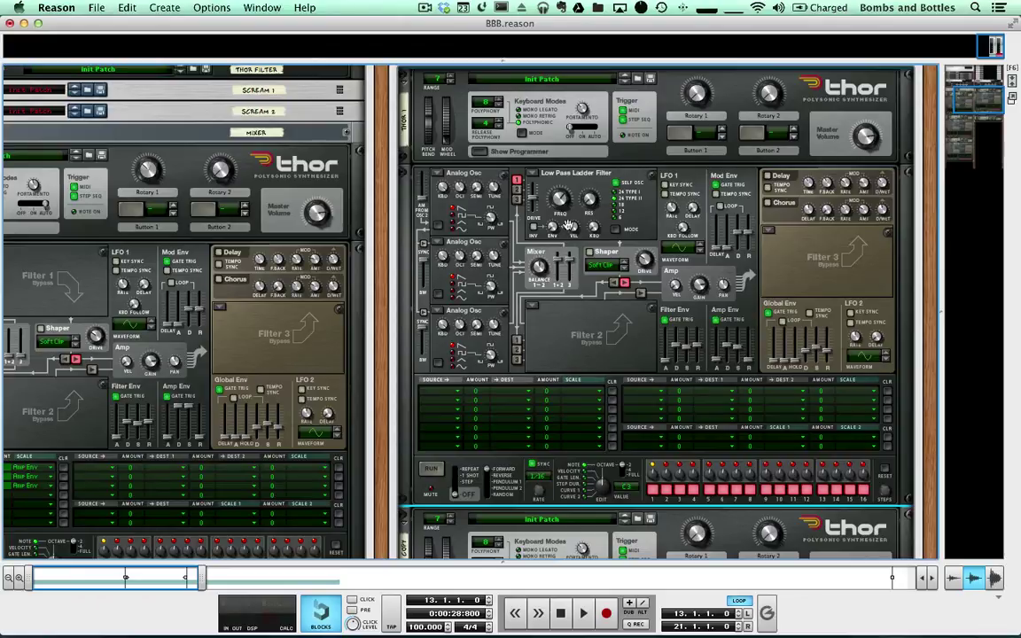
Set Filter 1 of the first Thor to Bypass and turn off the oscillator 1 routing into it.
{"action": "left_click", "coordinate": [529, 171]}
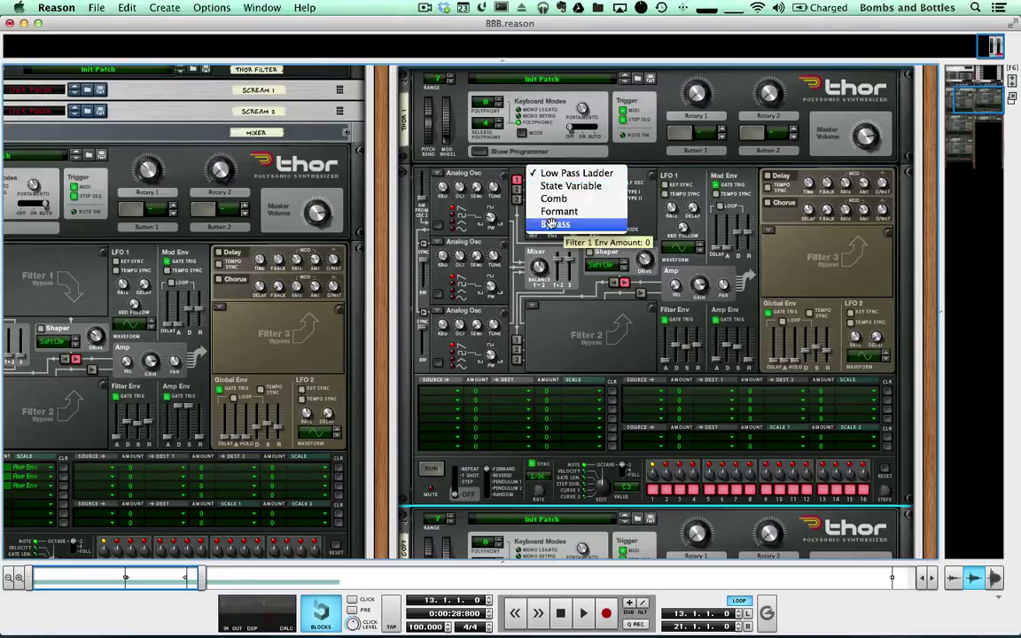
{"action": "left_click", "coordinate": [552, 225]}
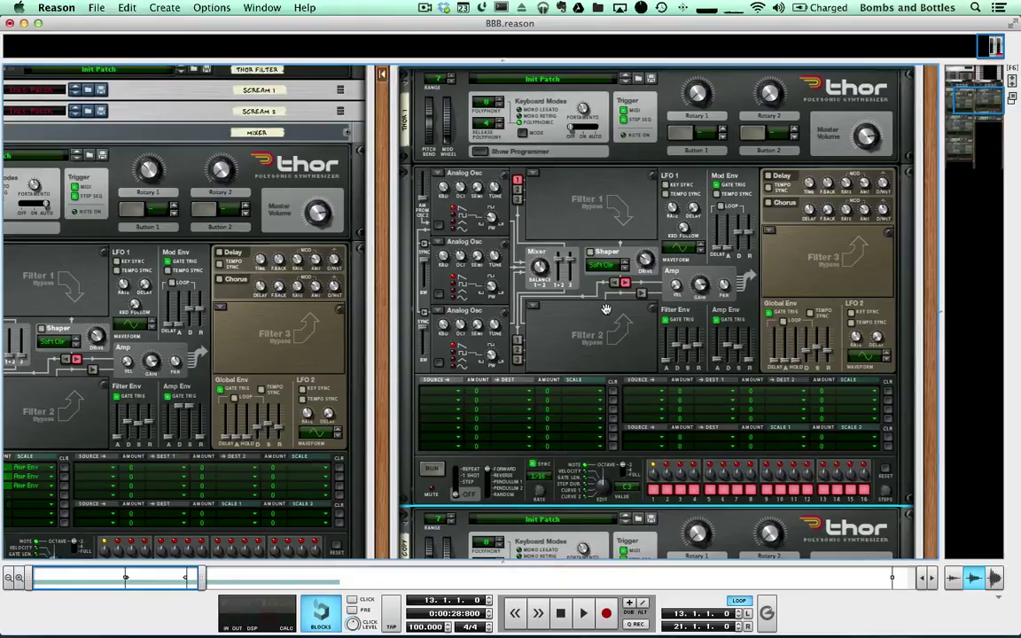
{"action": "scroll", "coordinate": [638, 222], "scroll_direction": "left", "scroll_amount": 5}
{"action": "scroll", "coordinate": [638, 222], "scroll_direction": "down", "scroll_amount": 1}
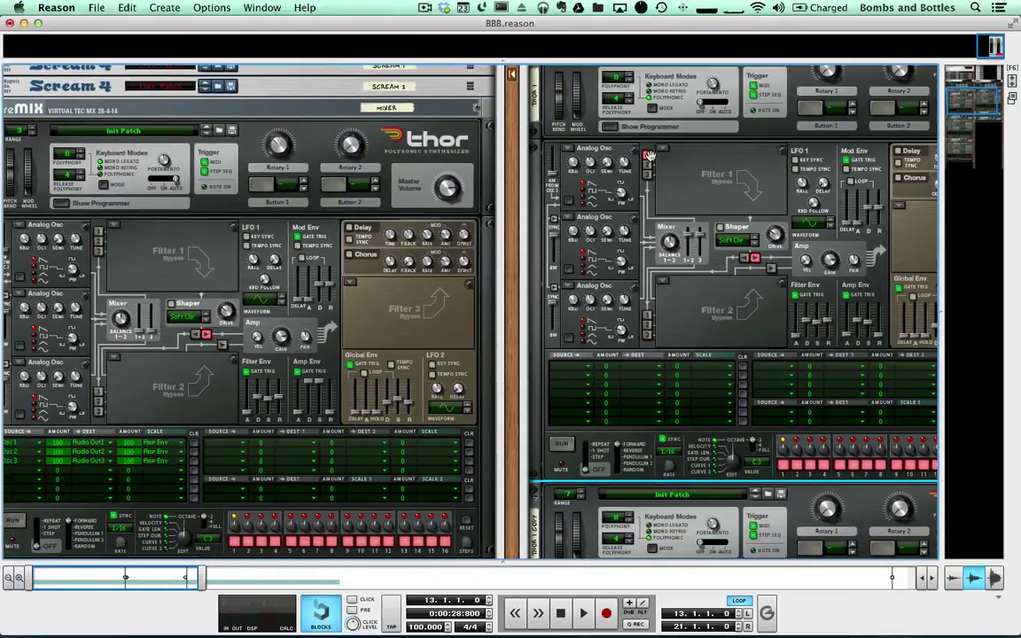
{"action": "left_click", "coordinate": [647, 156]}
{"action": "left_click", "coordinate": [647, 156]}
{"action": "scroll", "coordinate": [648, 274], "scroll_direction": "down", "scroll_amount": 1}
{"action": "scroll", "coordinate": [656, 257], "scroll_direction": "right", "scroll_amount": 4}
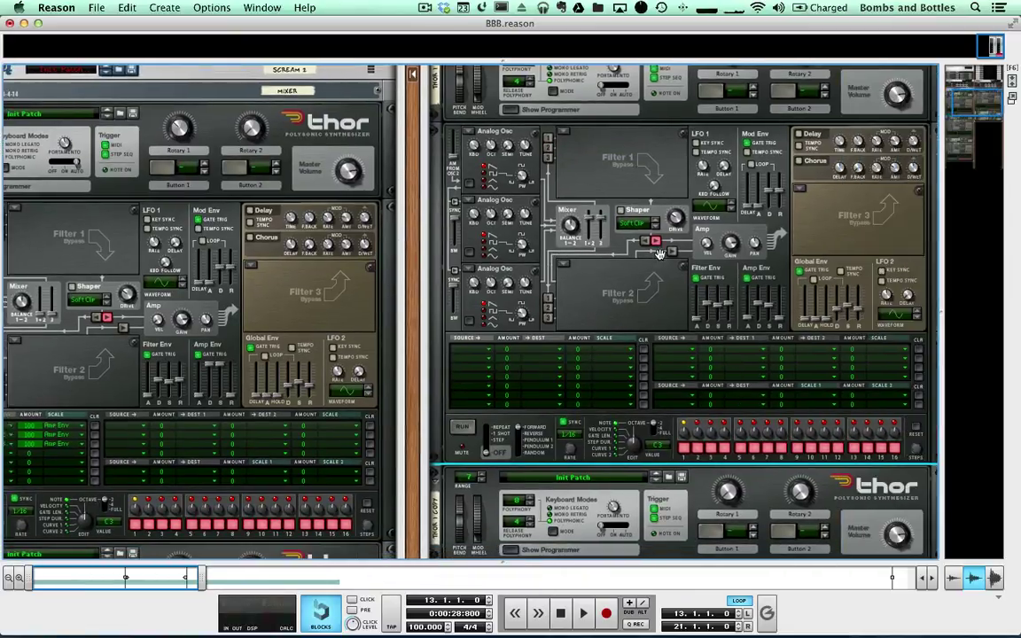
Flip the rack to inspect the audio output jacks on the back of Combinator 2's first Thor, and return to the front.
{"action": "scroll", "coordinate": [660, 254], "scroll_direction": "down", "scroll_amount": 2}
{"action": "key", "text": "Tab"}
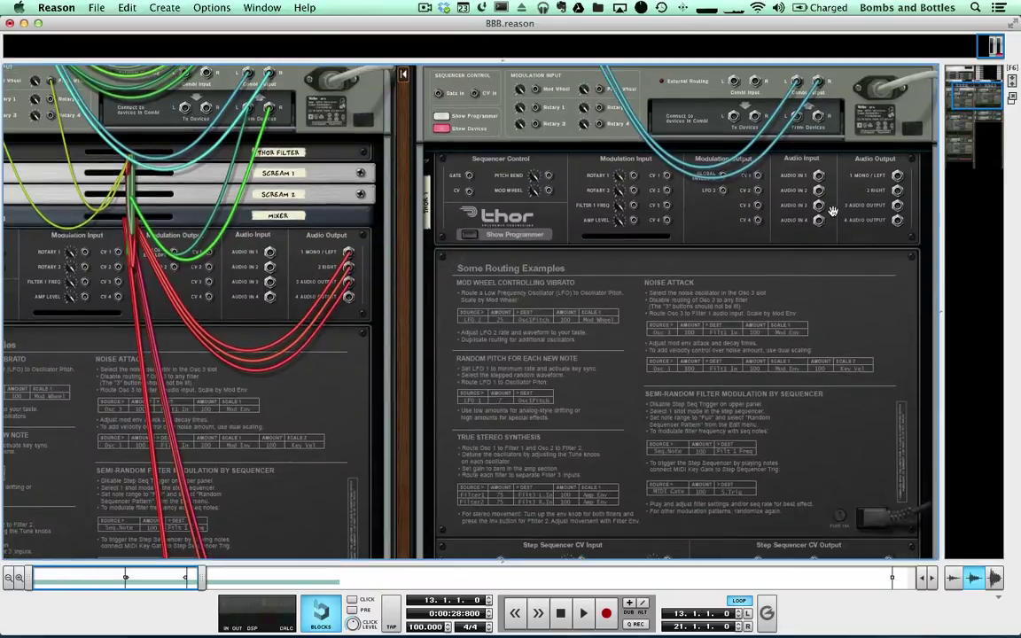
{"action": "left_click_drag", "start_coordinate": [816, 175], "coordinate": [897, 191]}
{"action": "key", "text": "Tab"}
{"action": "scroll", "coordinate": [818, 316], "scroll_direction": "down", "scroll_amount": 5}
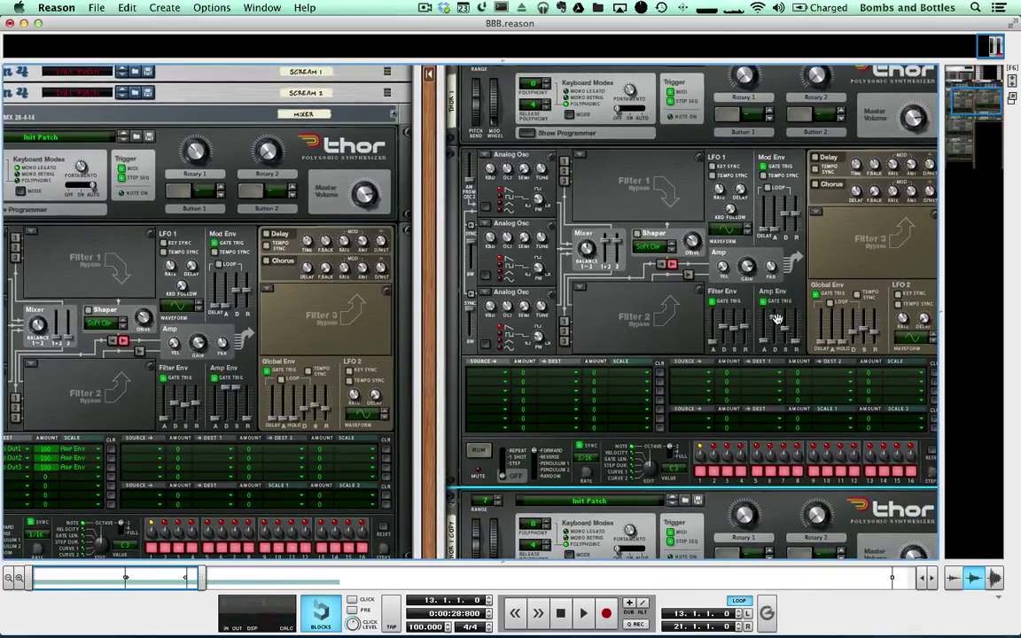
Set the first three modulation sources of Combinator 2's first Thor to Osc 1, Osc 2 and Osc 3, each with amount 100.
{"action": "scroll", "coordinate": [620, 328], "scroll_direction": "right", "scroll_amount": 3}
{"action": "left_click", "coordinate": [457, 370]}
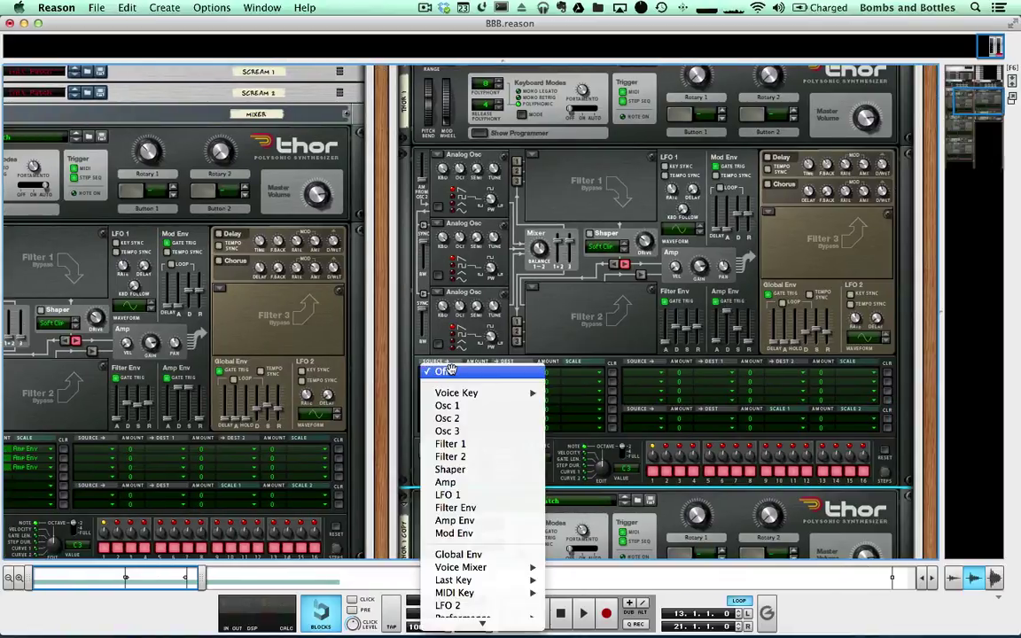
{"action": "left_click", "coordinate": [406, 347]}
{"action": "left_click", "coordinate": [452, 381]}
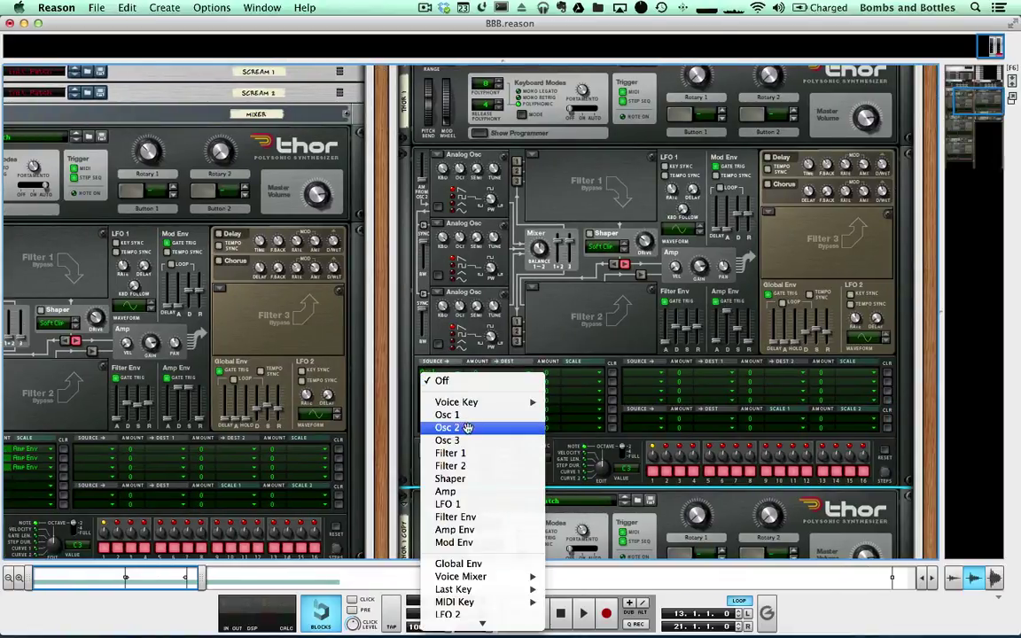
{"action": "left_click", "coordinate": [446, 415]}
{"action": "left_click", "coordinate": [443, 384]}
{"action": "left_click", "coordinate": [474, 449]}
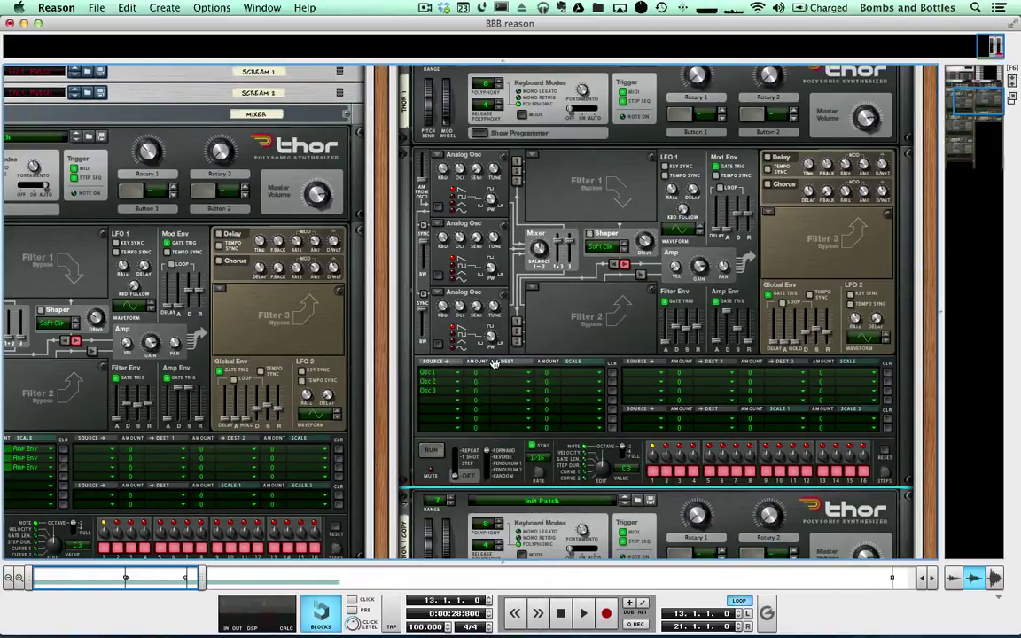
{"action": "left_click_drag", "start_coordinate": [480, 373], "coordinate": [476, 376]}
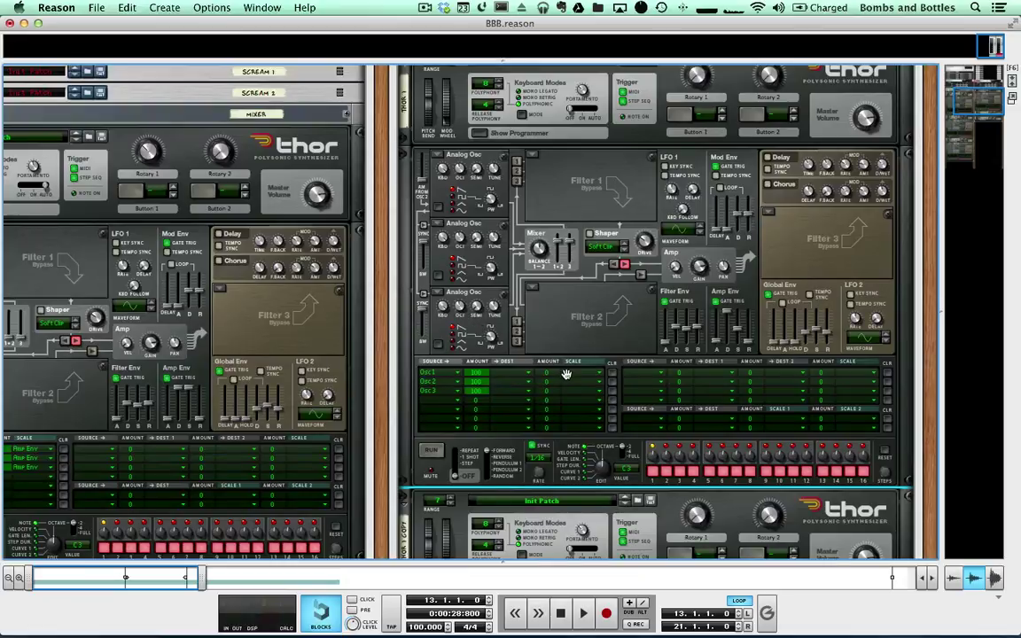
Compare the Osc 1 routing's destination field with the audio outputs on the first Thor's rear side, and return to the front.
{"action": "scroll", "coordinate": [532, 377], "scroll_direction": "left", "scroll_amount": 3}
{"action": "scroll", "coordinate": [565, 374], "scroll_direction": "left", "scroll_amount": 1}
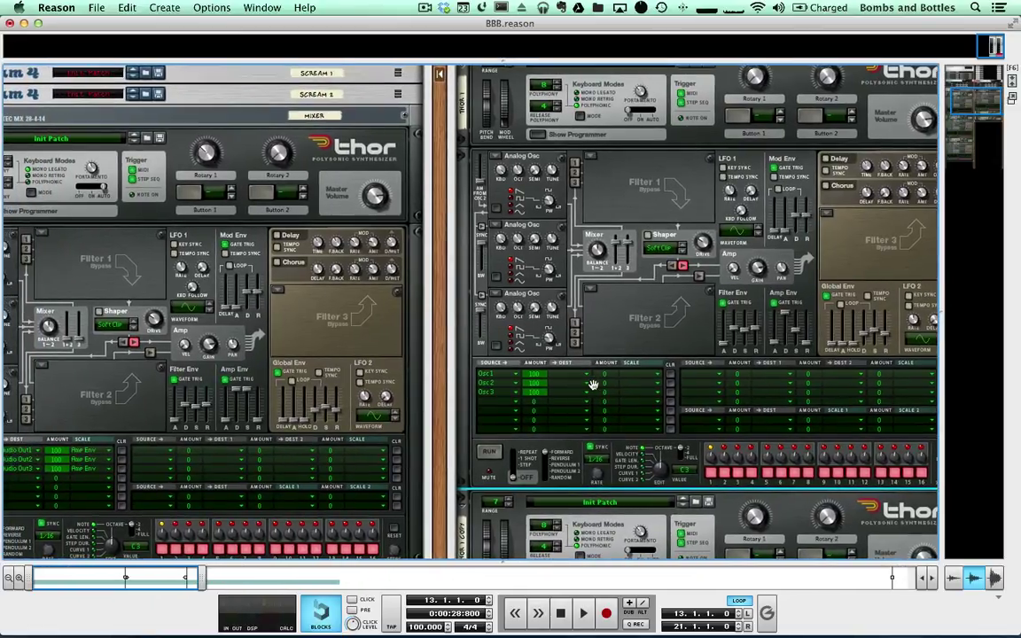
{"action": "scroll", "coordinate": [588, 383], "scroll_direction": "right", "scroll_amount": 2}
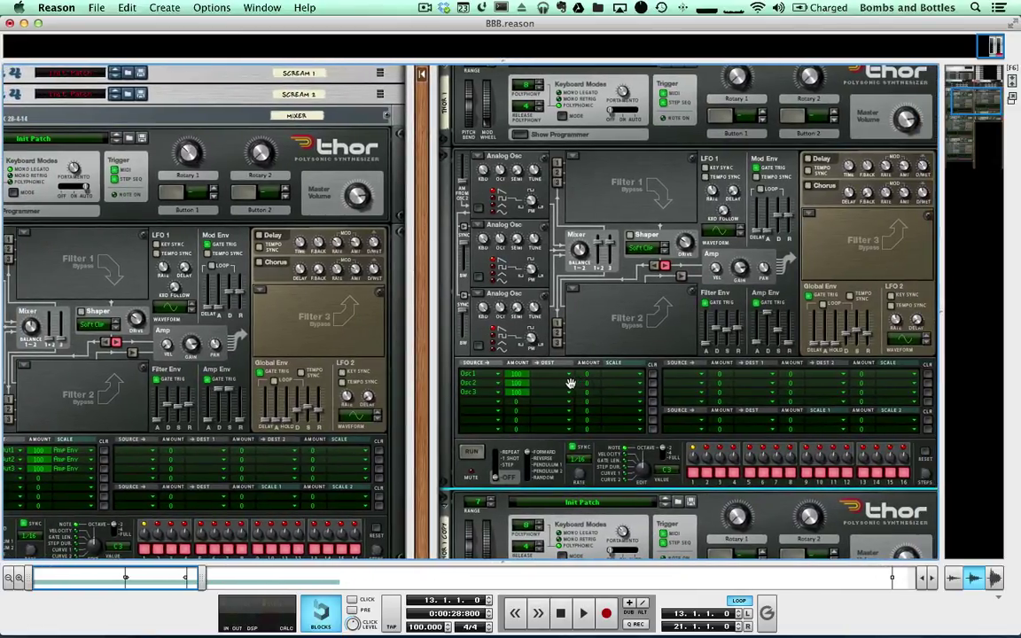
{"action": "left_click", "coordinate": [567, 374]}
{"action": "left_click", "coordinate": [567, 373]}
{"action": "scroll", "coordinate": [664, 328], "scroll_direction": "right", "scroll_amount": 3}
{"action": "key", "text": "Tab"}
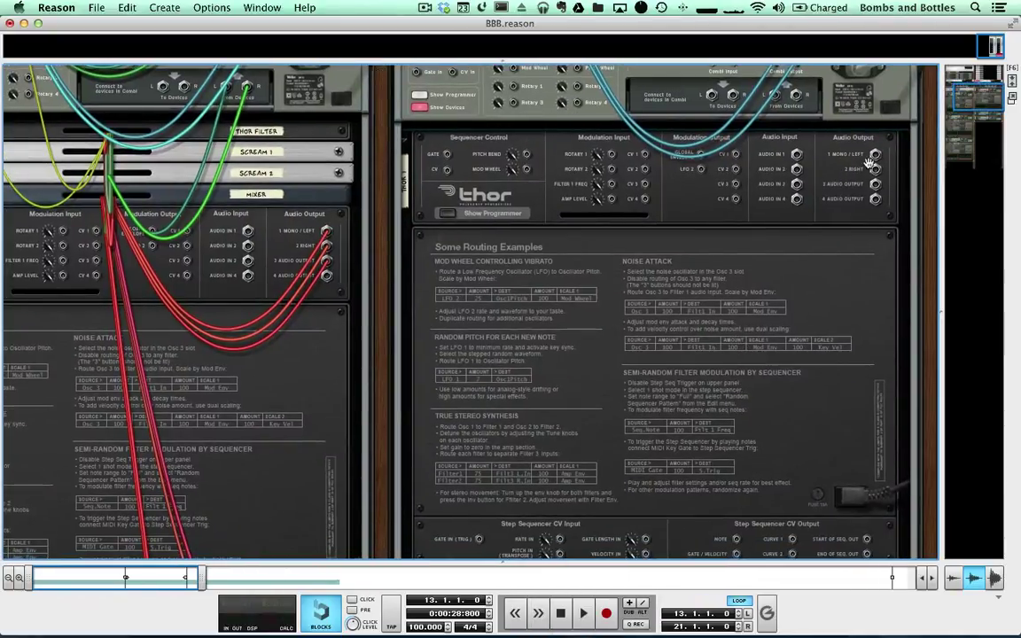
{"action": "left_click_drag", "start_coordinate": [872, 156], "coordinate": [762, 364]}
{"action": "key", "text": "Tab"}
{"action": "scroll", "coordinate": [516, 412], "scroll_direction": "down", "scroll_amount": 1}
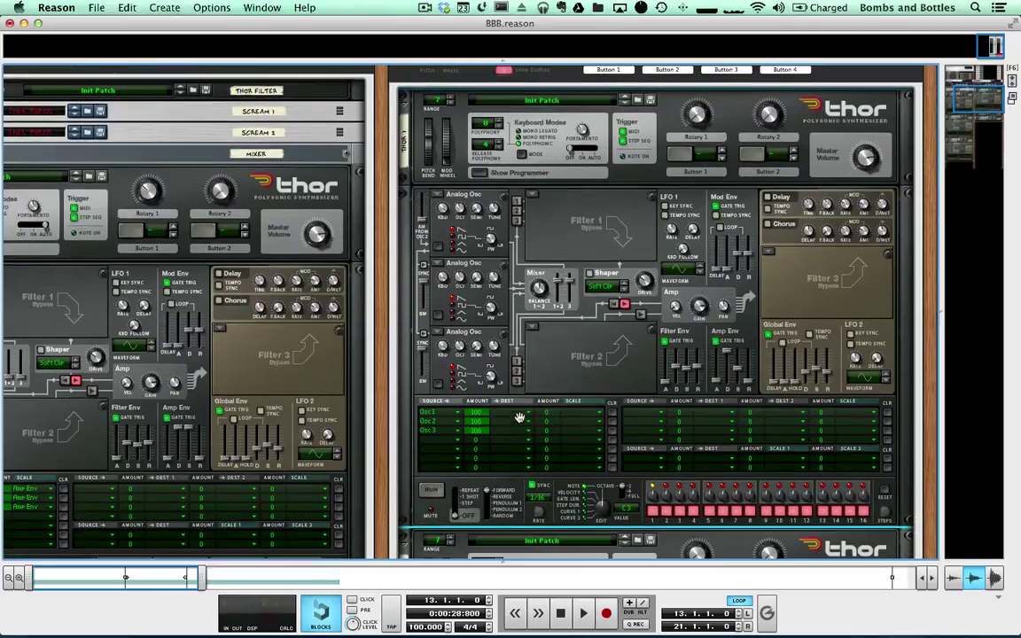
Route Osc 1, Osc 2 and Osc 3 of the first Thor to Audio Output 1, 2 and 3 respectively.
{"action": "left_click", "coordinate": [517, 412]}
{"action": "mouse_move", "coordinate": [603, 621]}
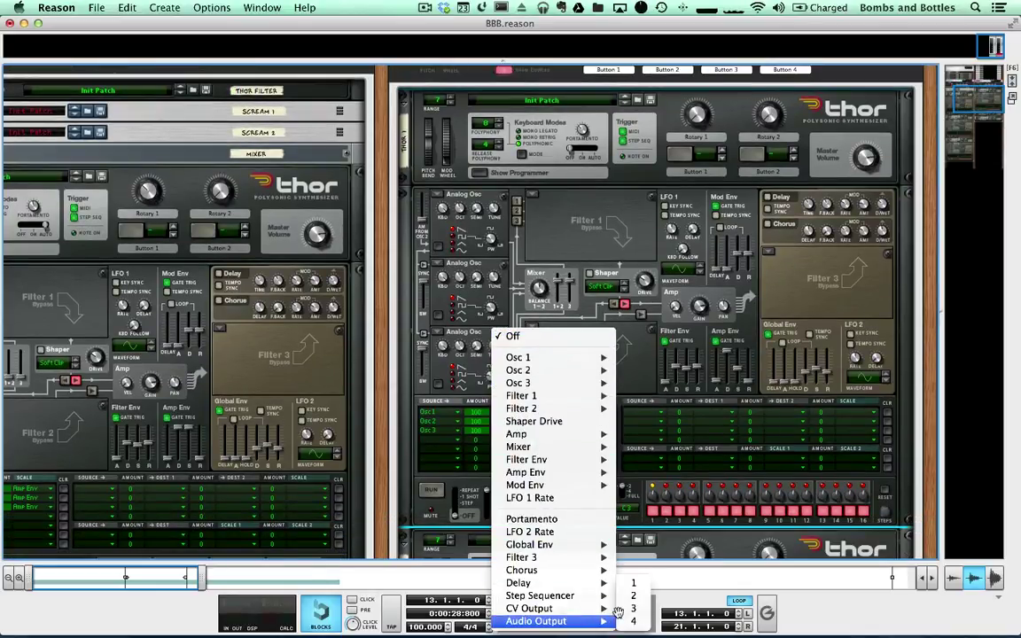
{"action": "left_click", "coordinate": [621, 580]}
{"action": "left_click", "coordinate": [487, 424]}
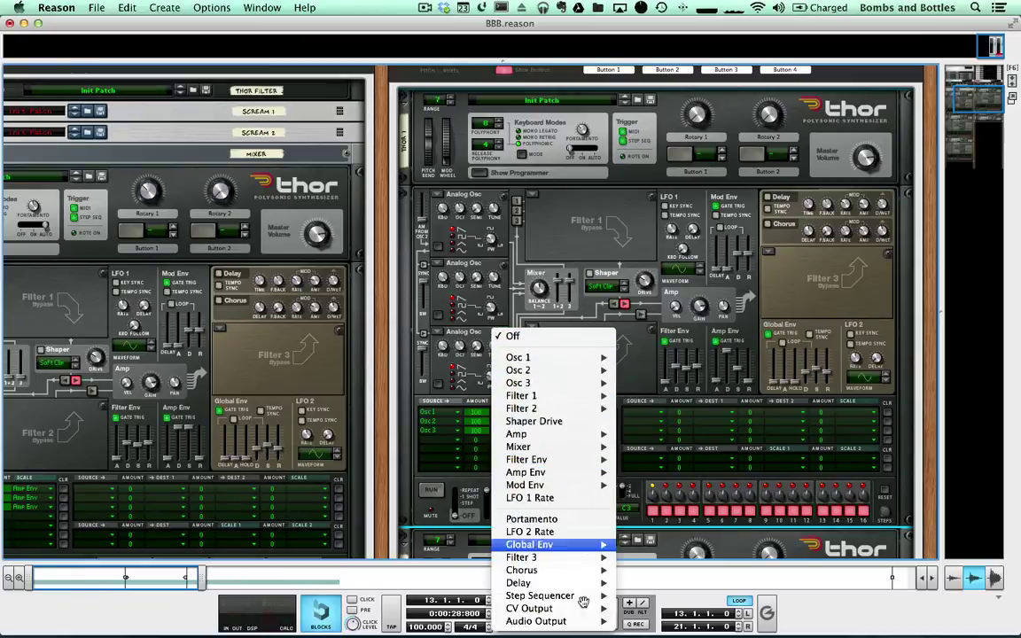
{"action": "left_click", "coordinate": [629, 620]}
{"action": "left_click", "coordinate": [522, 434]}
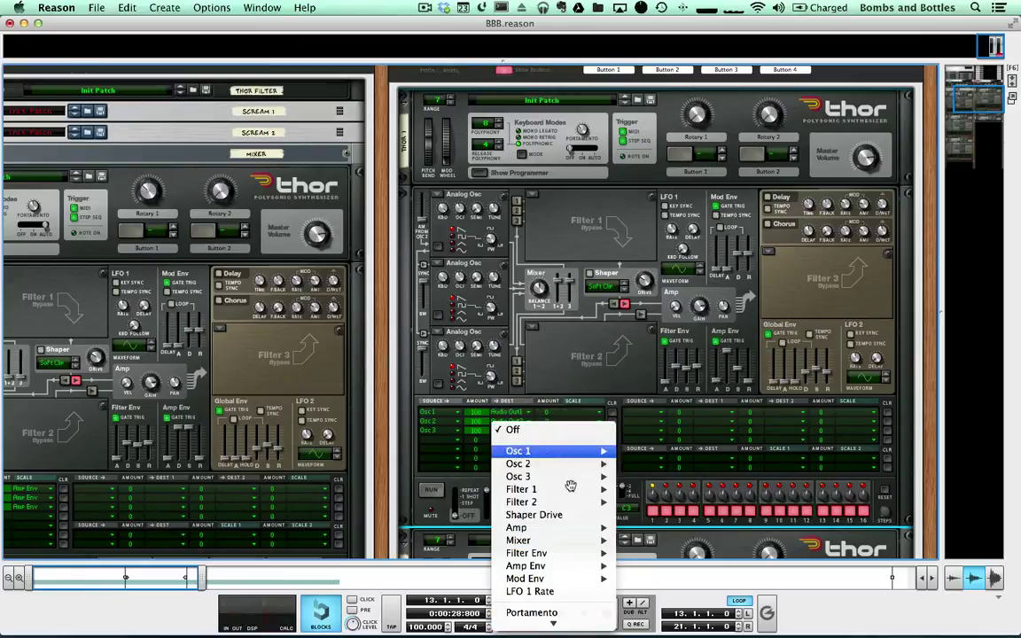
{"action": "left_click", "coordinate": [626, 607]}
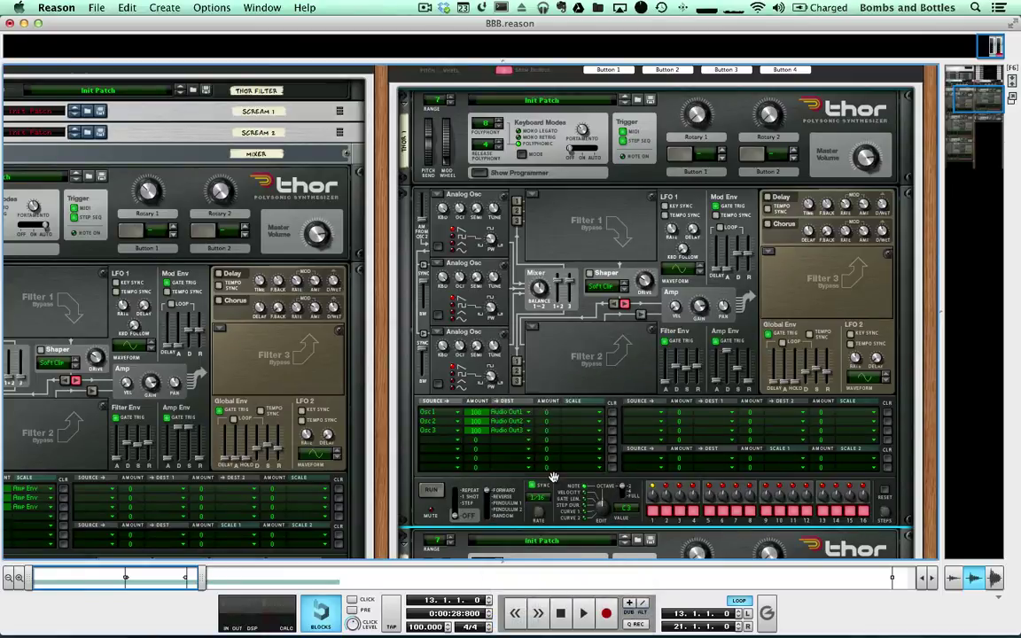
Raise the first Thor's Amp Env decay and sustain, and scale its three oscillator routings by 100 with Amp Env.
{"action": "scroll", "coordinate": [452, 354], "scroll_direction": "up", "scroll_amount": 1}
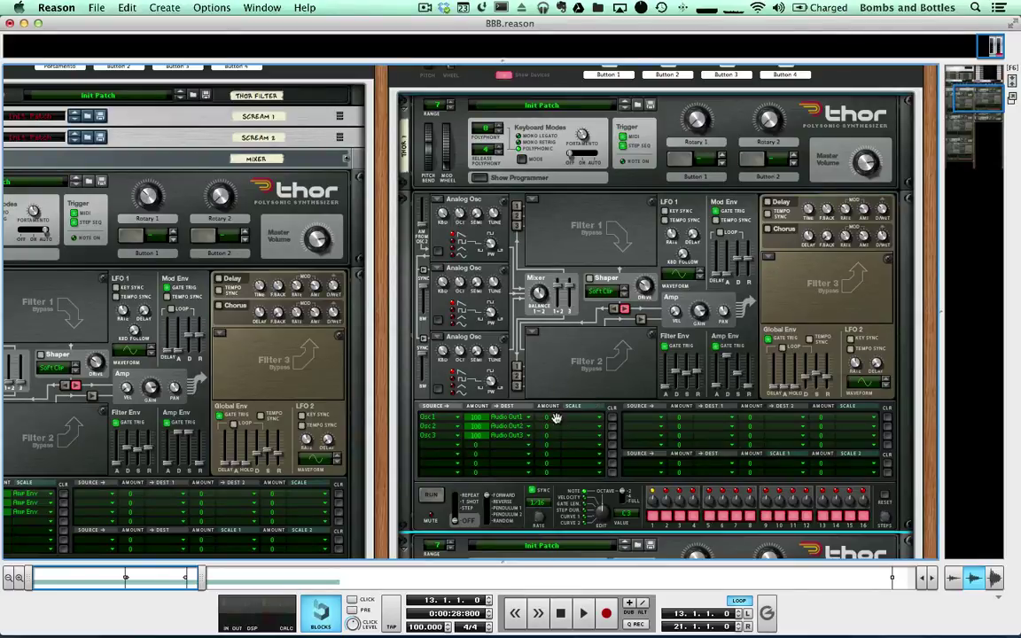
{"action": "left_click_drag", "start_coordinate": [726, 360], "coordinate": [728, 349]}
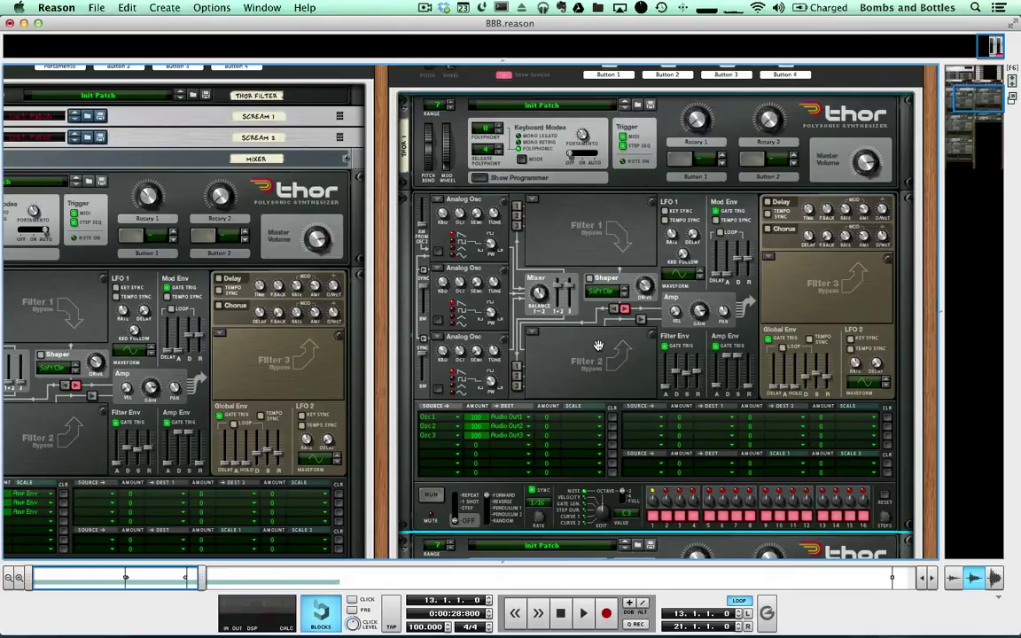
{"action": "scroll", "coordinate": [598, 346], "scroll_direction": "down", "scroll_amount": 2}
{"action": "scroll", "coordinate": [551, 407], "scroll_direction": "down", "scroll_amount": 1}
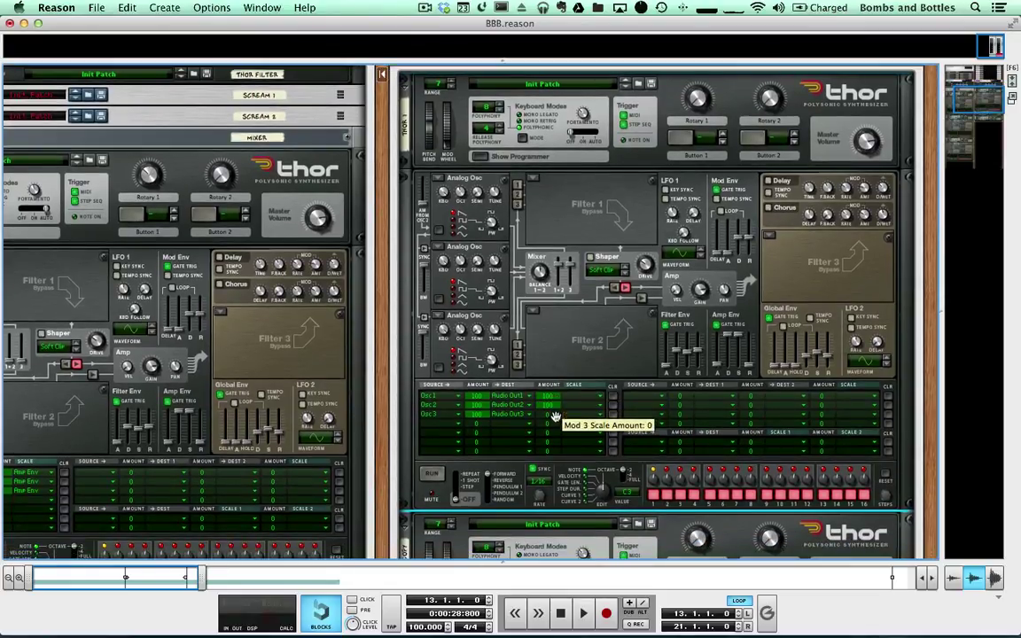
{"action": "left_click", "coordinate": [620, 407]}
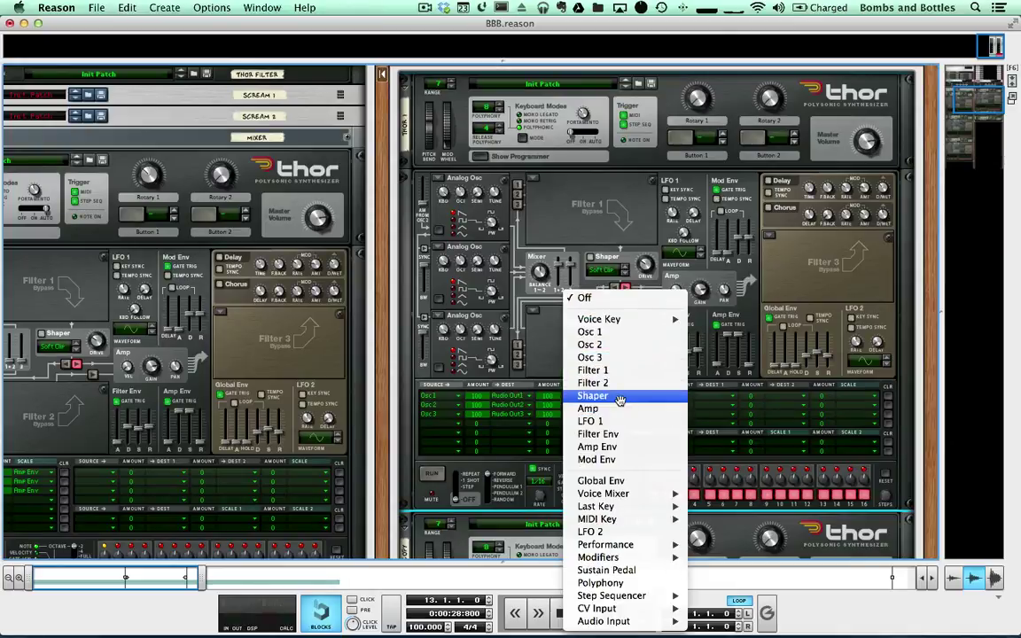
{"action": "left_click", "coordinate": [593, 401]}
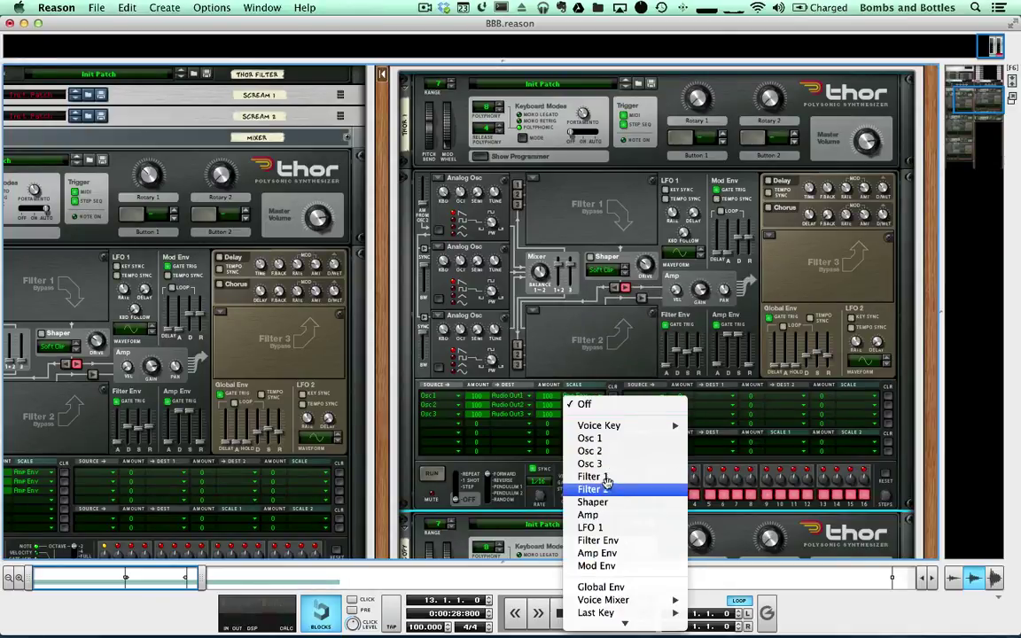
{"action": "left_click", "coordinate": [599, 552]}
{"action": "left_click", "coordinate": [596, 416]}
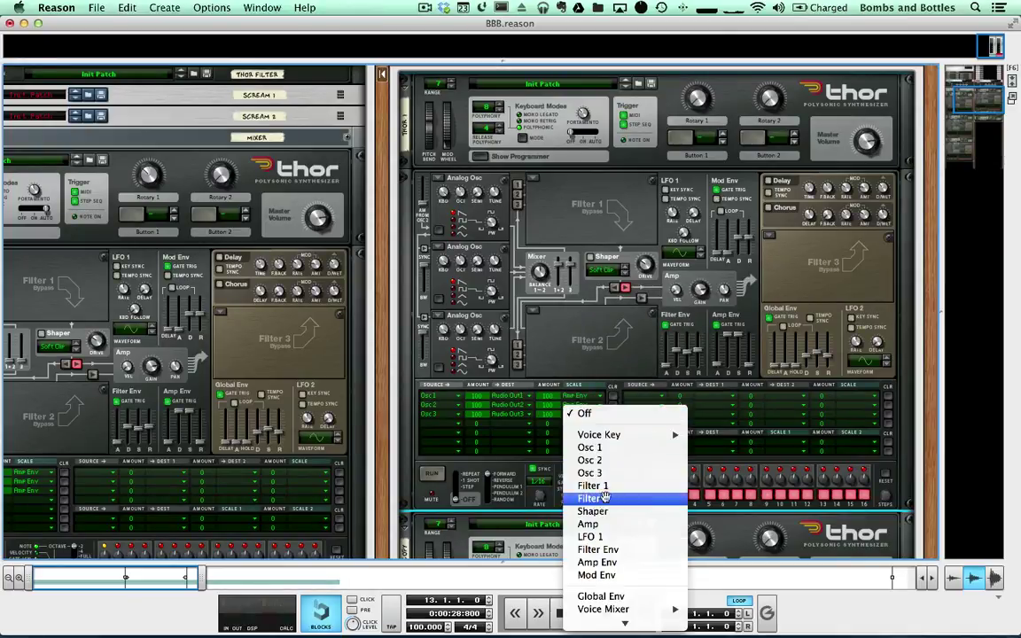
{"action": "left_click", "coordinate": [600, 553]}
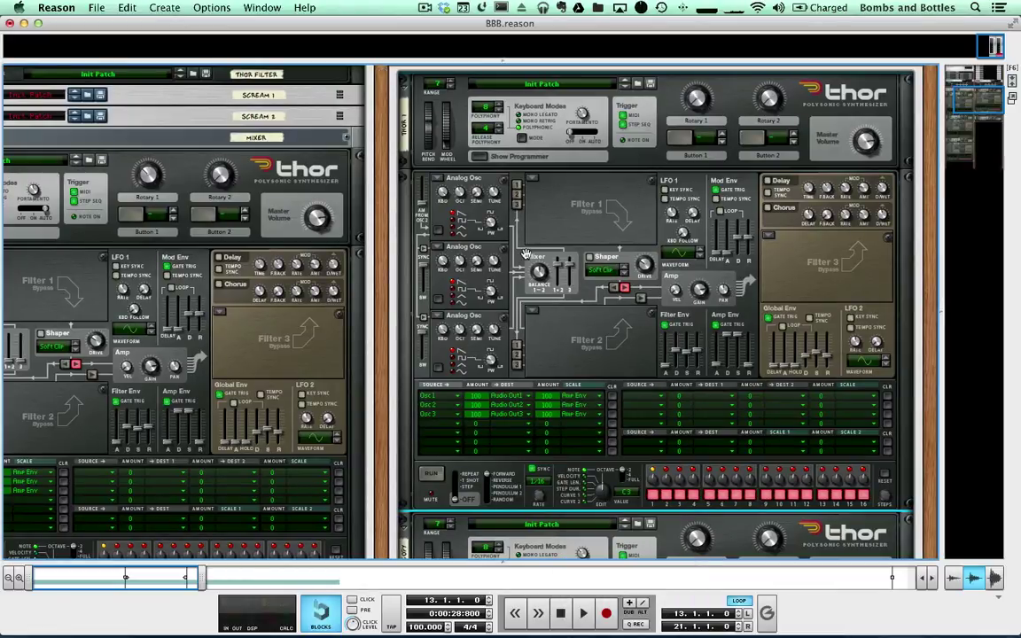
Add a Mixer 14:2 to Combinator 2 and move it above the first Thor.
{"action": "key", "text": "Tab"}
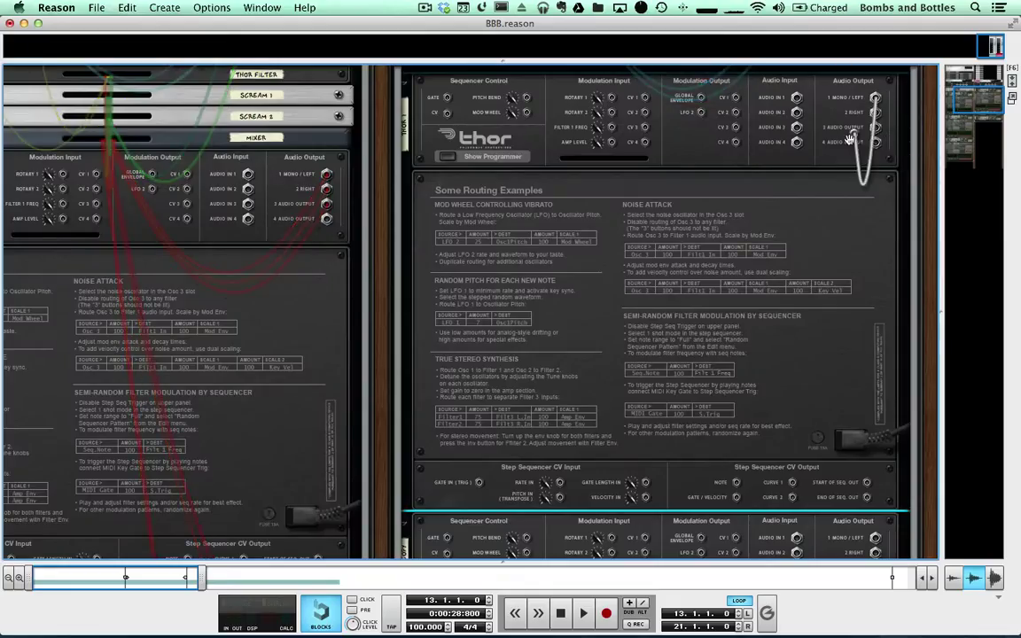
{"action": "key", "text": "Tab"}
{"action": "right_click", "coordinate": [725, 206]}
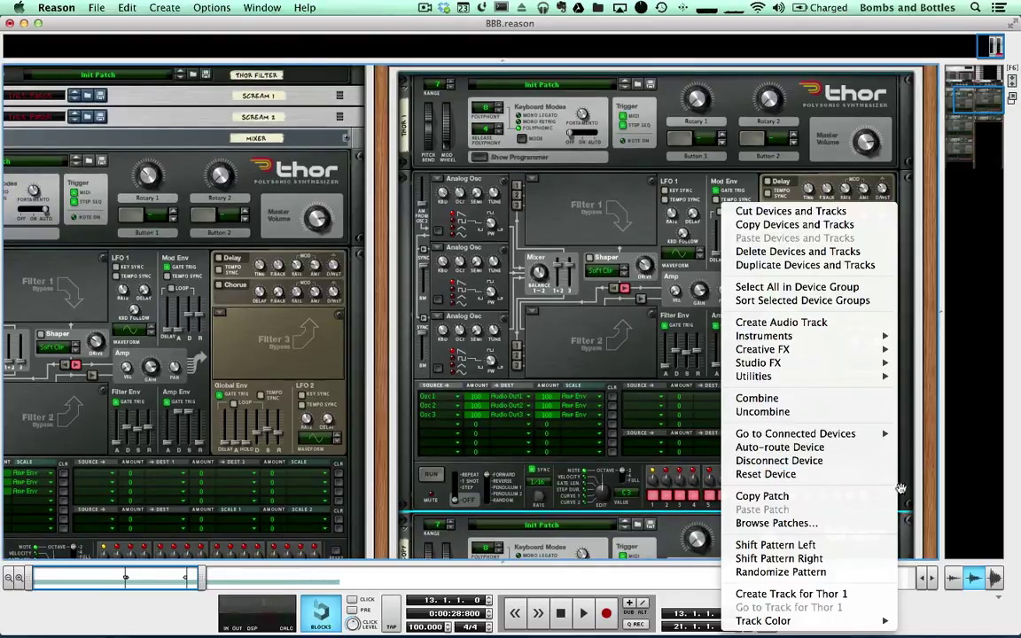
{"action": "mouse_move", "coordinate": [824, 375]}
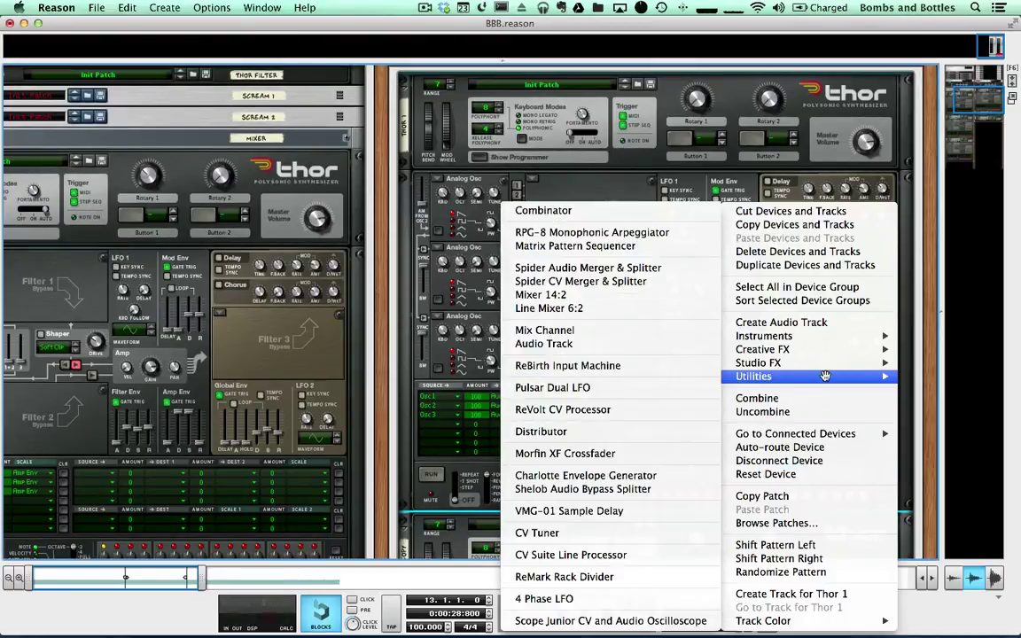
{"action": "left_click", "coordinate": [657, 295]}
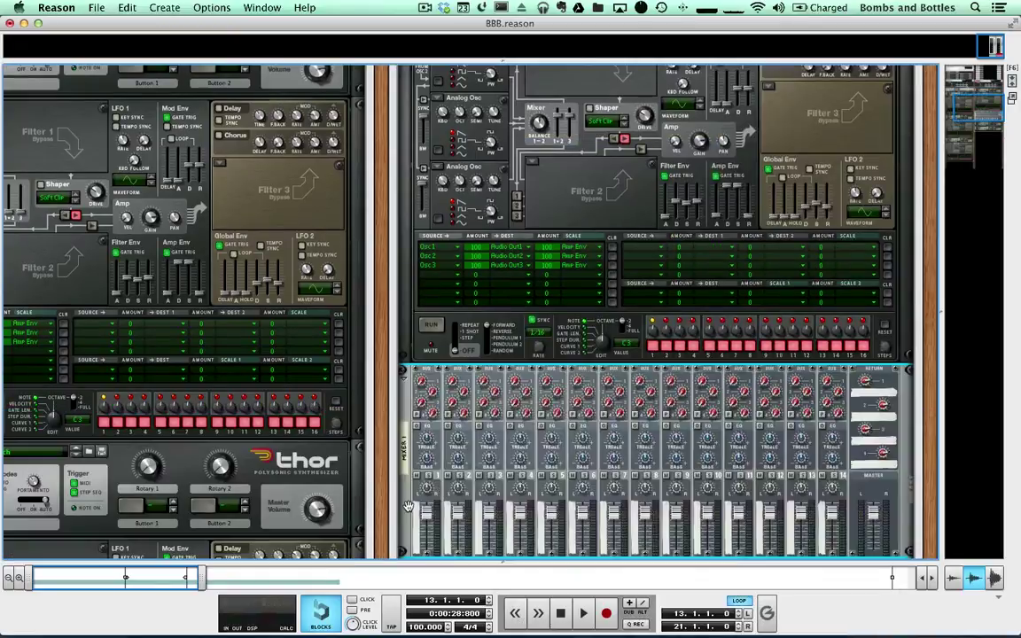
{"action": "left_click_drag", "start_coordinate": [407, 505], "coordinate": [436, 195]}
Cable the first Thor's audio outputs 1, 2 and 3 to the left inputs of mixer channels 1, 2 and 3.
{"action": "key", "text": "Tab"}
{"action": "left_click_drag", "start_coordinate": [875, 340], "coordinate": [434, 193]}
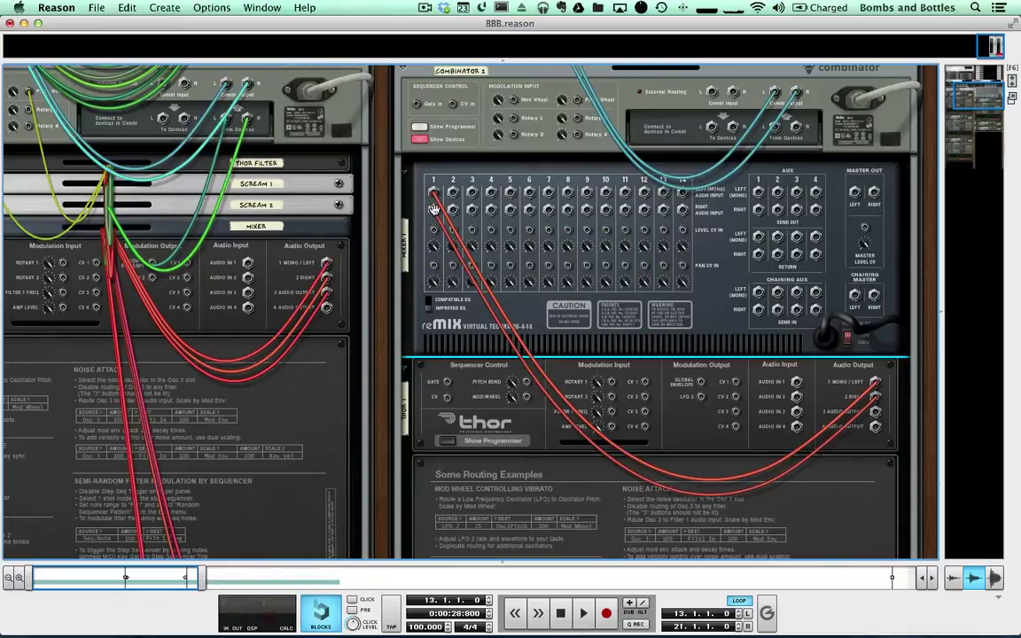
{"action": "mouse_move", "coordinate": [874, 396]}
{"action": "left_mouse_down"}
{"action": "mouse_move", "coordinate": [547, 296]}
{"action": "mouse_move", "coordinate": [558, 296]}
{"action": "mouse_move", "coordinate": [453, 193]}
{"action": "left_mouse_up"}
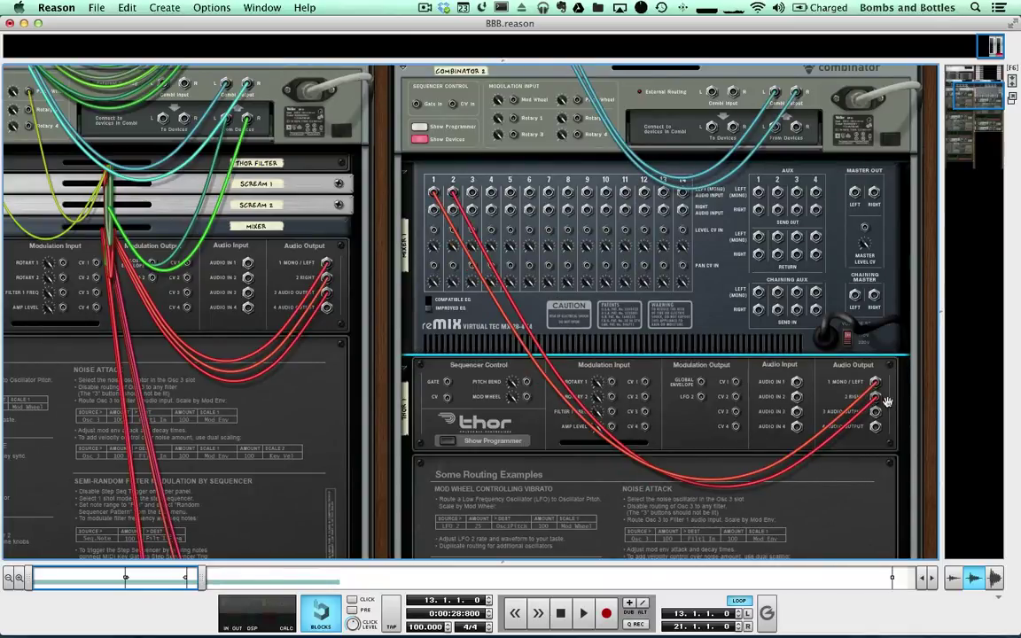
{"action": "left_click_drag", "start_coordinate": [874, 410], "coordinate": [472, 193]}
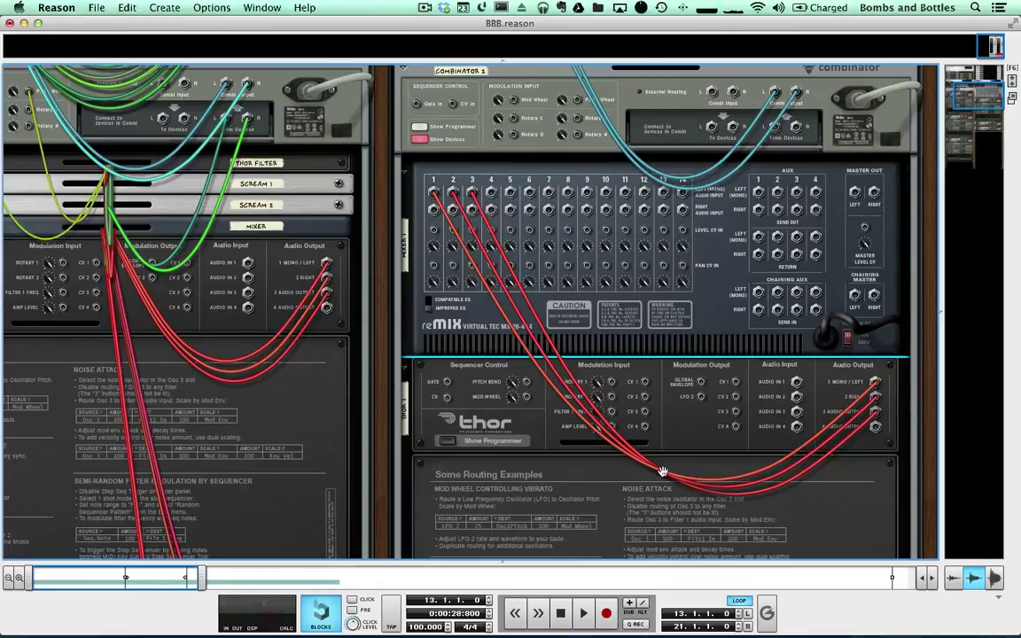
{"action": "key", "text": "Tab"}
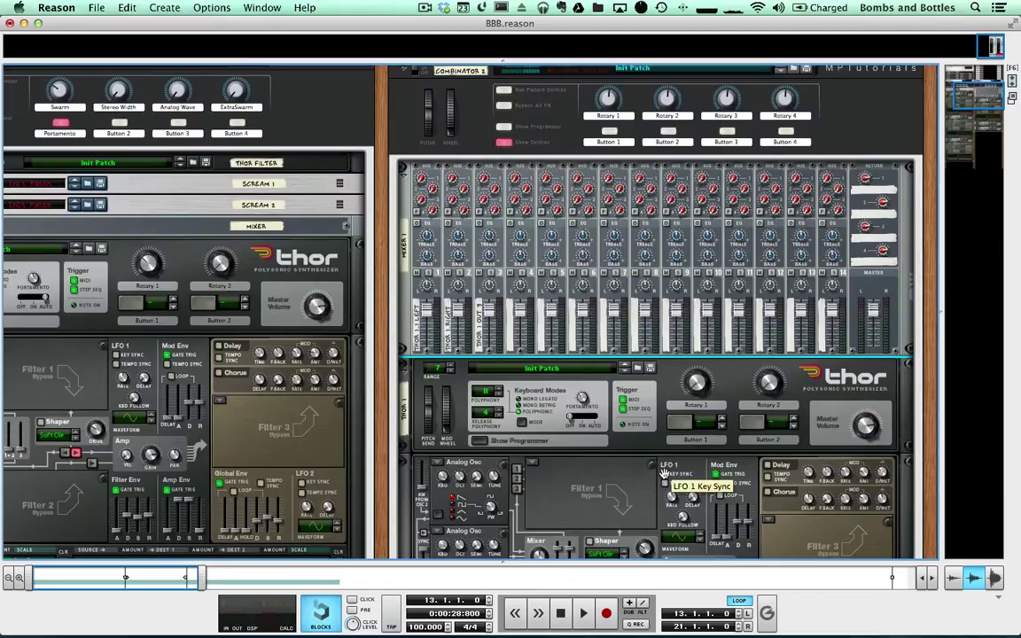
Lower the level fader of Combinator 2's mix channel in the rack.
{"action": "key", "text": "F7"}
{"action": "left_click", "coordinate": [38, 439]}
{"action": "key", "text": "F6"}
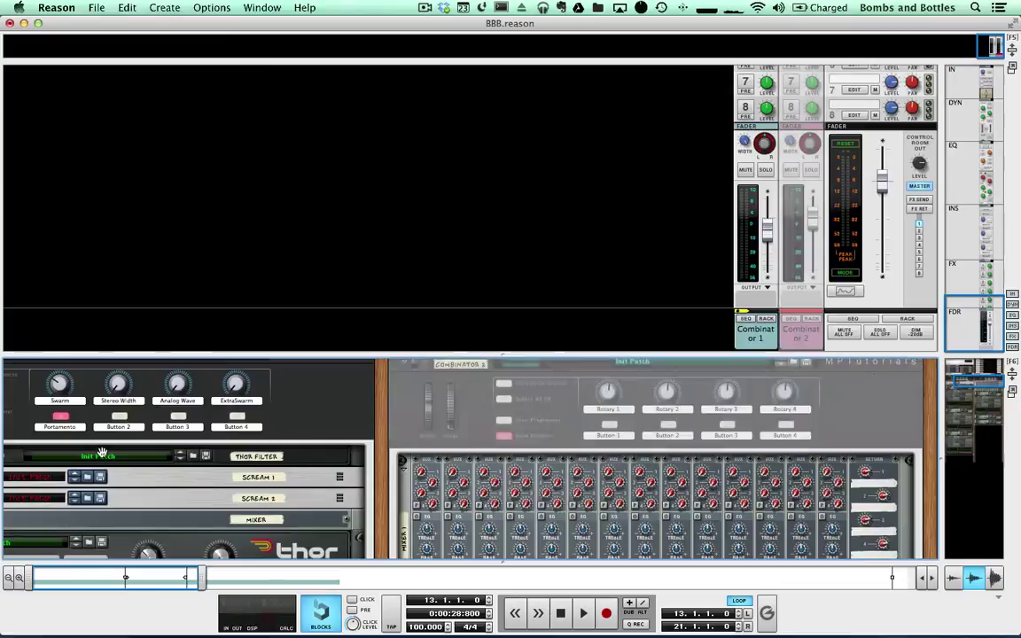
{"action": "scroll", "coordinate": [657, 299], "scroll_direction": "up", "scroll_amount": 2}
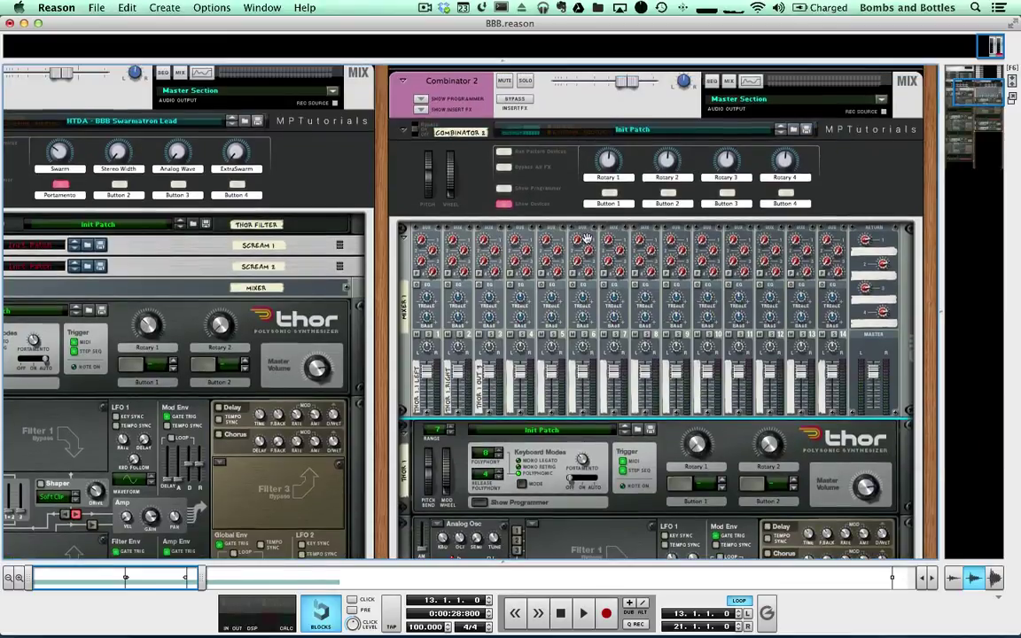
{"action": "left_click_drag", "start_coordinate": [626, 80], "coordinate": [606, 80]}
Cable the mixer's master output to Combinator 2's From Devices jacks and turn Combinator 2's mix channel down further.
{"action": "key", "text": "Tab"}
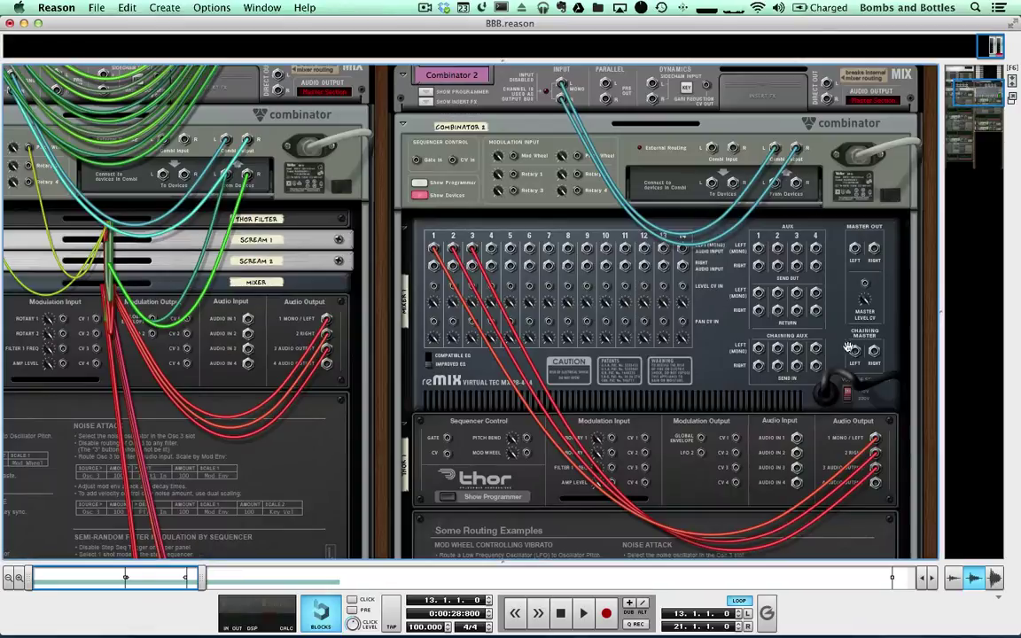
{"action": "left_click_drag", "start_coordinate": [843, 281], "coordinate": [774, 184]}
{"action": "key", "text": "Tab"}
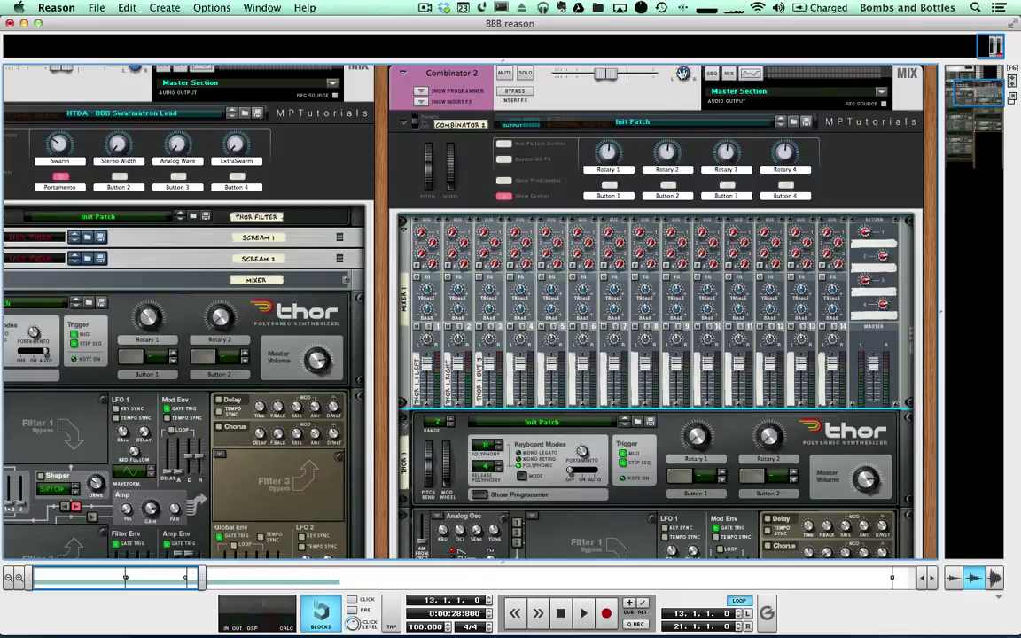
{"action": "left_click_drag", "start_coordinate": [606, 75], "coordinate": [586, 77]}
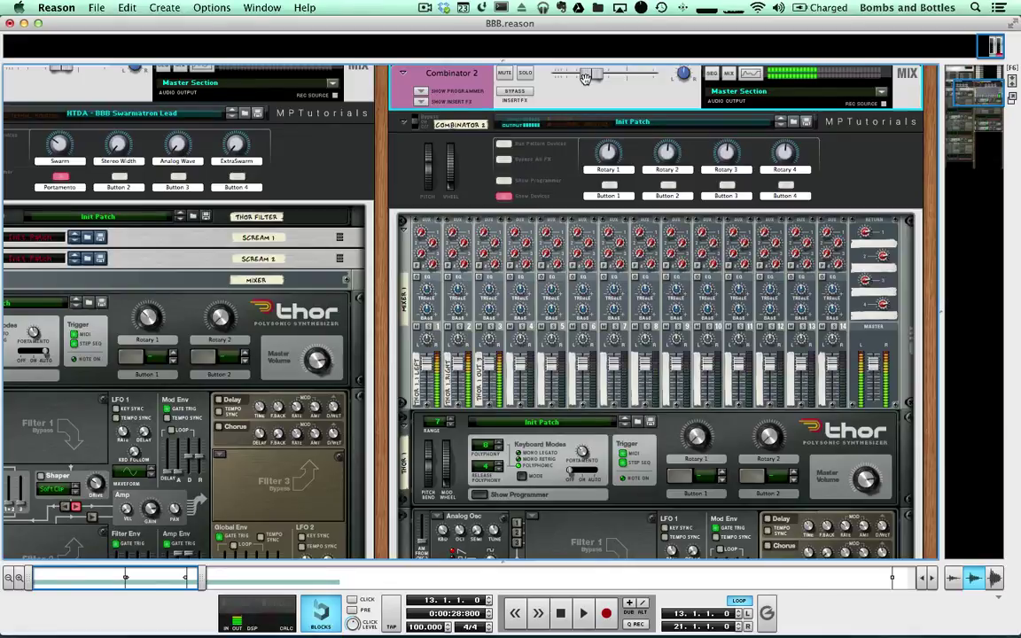
{"action": "scroll", "coordinate": [831, 310], "scroll_direction": "down", "scroll_amount": 10}
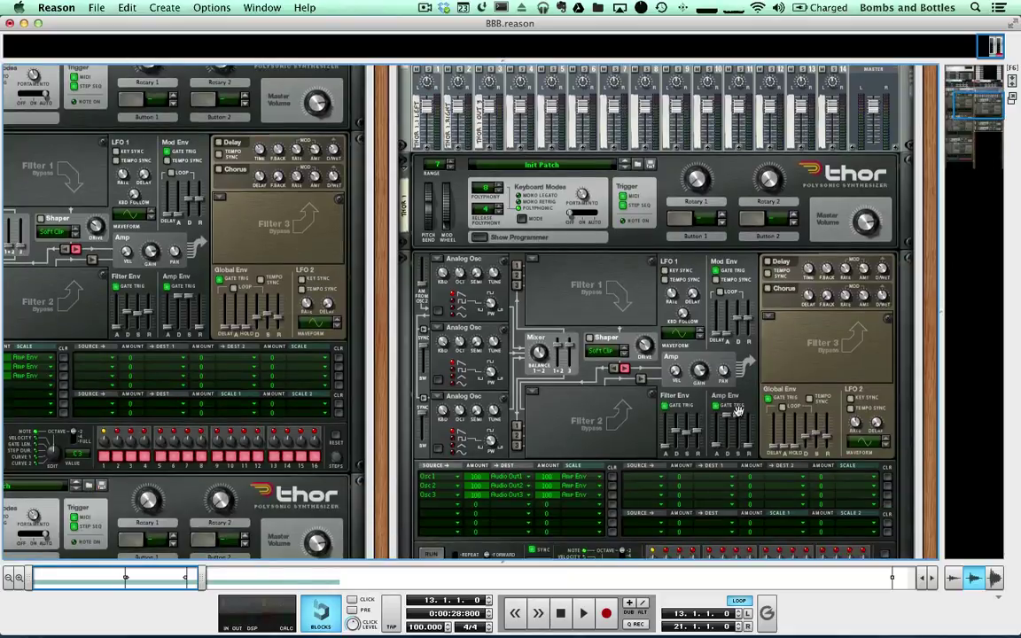
Lower the level faders of mixer channels 1, 2 and 3 to about 70.
{"action": "mouse_move", "coordinate": [732, 415]}
{"action": "left_click", "coordinate": [749, 433]}
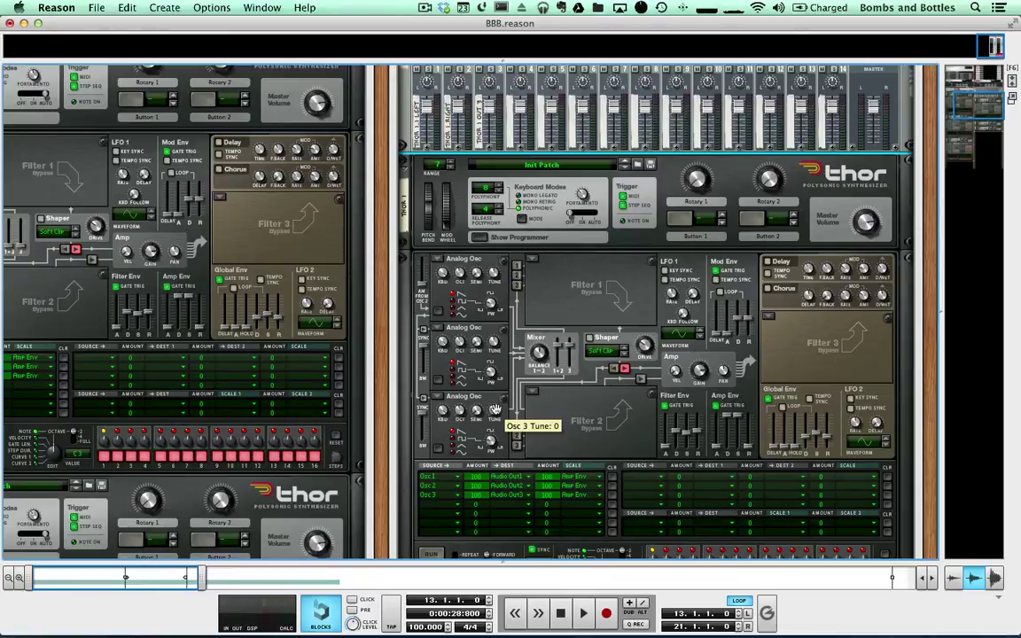
{"action": "scroll", "coordinate": [635, 374], "scroll_direction": "up", "scroll_amount": 6}
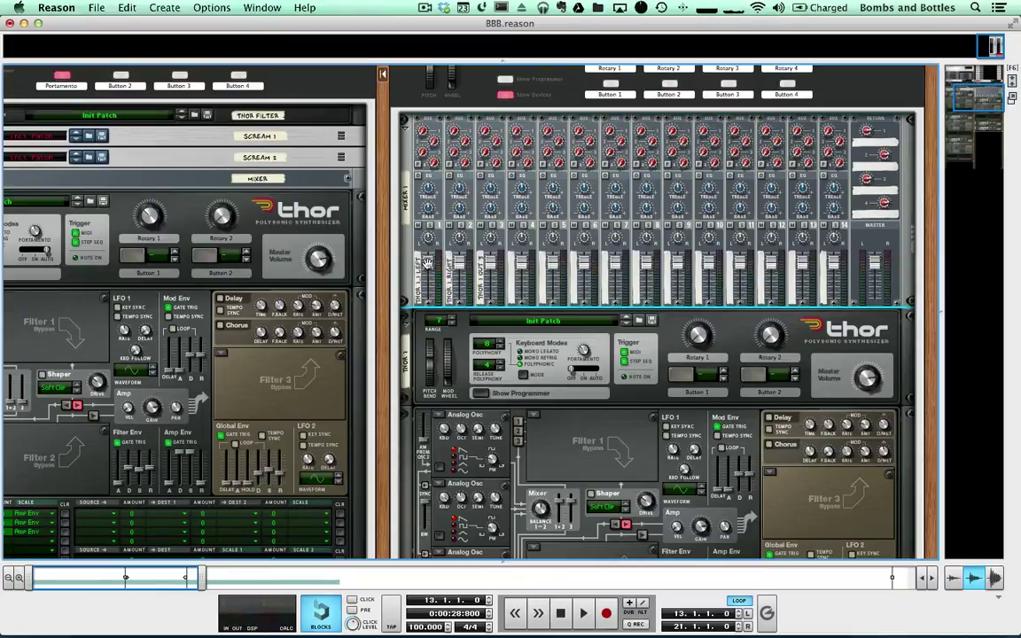
{"action": "scroll", "coordinate": [428, 265], "scroll_direction": "up", "scroll_amount": 1}
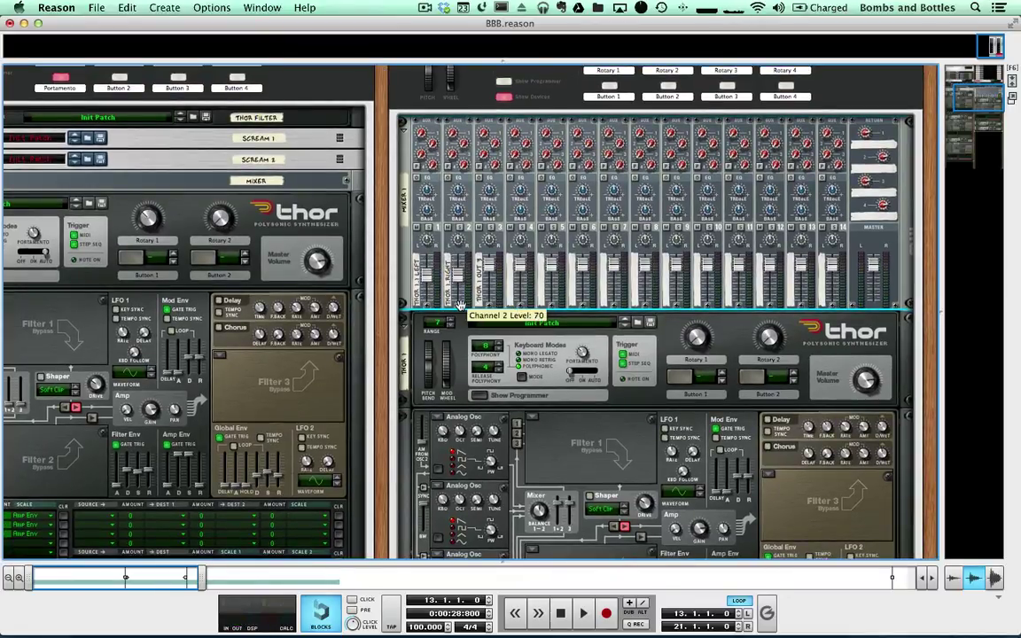
{"action": "left_click_drag", "start_coordinate": [487, 308], "coordinate": [486, 309]}
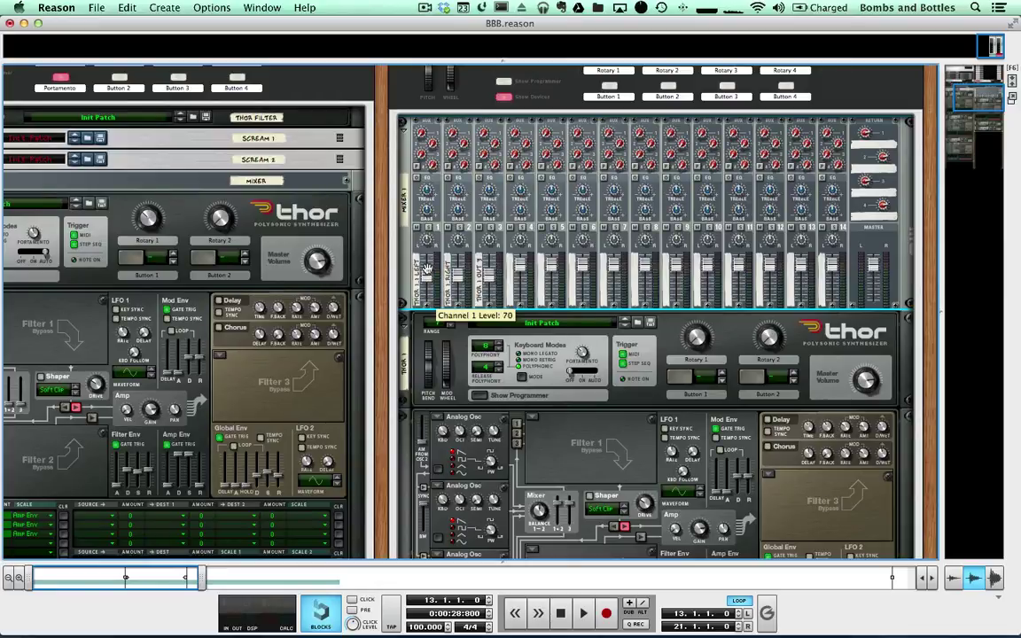
Lower the mixer's master level to 70 and raise the level of Combinator 2's mix channel.
{"action": "scroll", "coordinate": [425, 269], "scroll_direction": "up", "scroll_amount": 1}
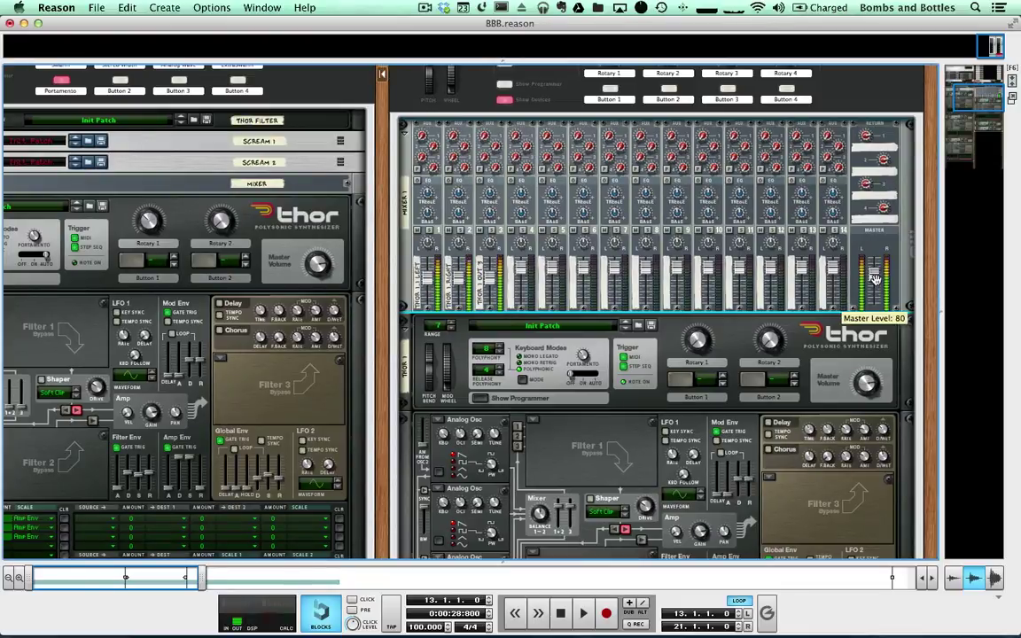
{"action": "scroll", "coordinate": [874, 282], "scroll_direction": "up", "scroll_amount": 5}
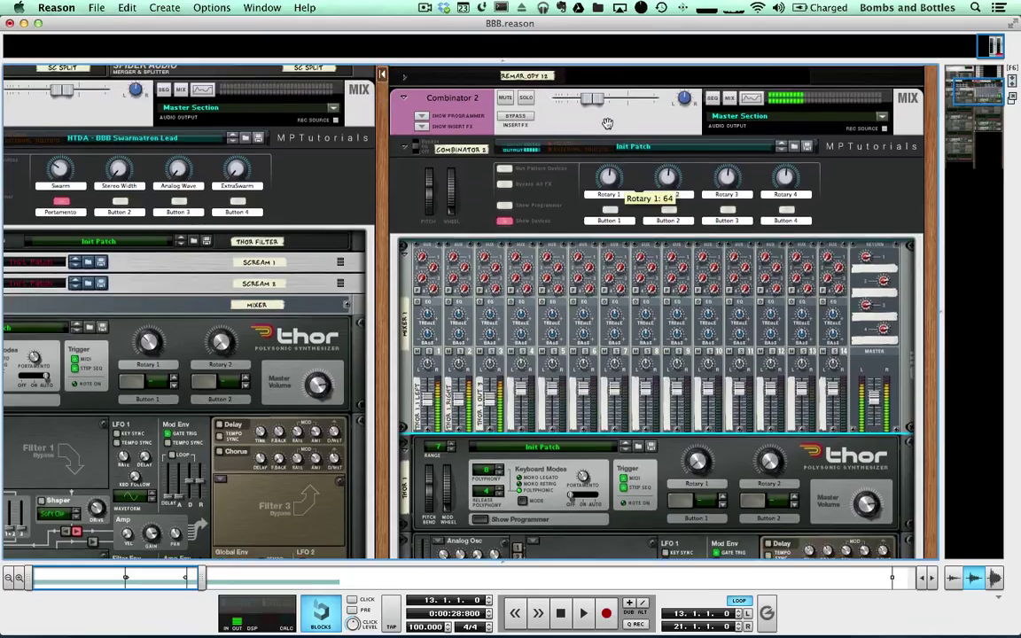
{"action": "left_click", "coordinate": [616, 98]}
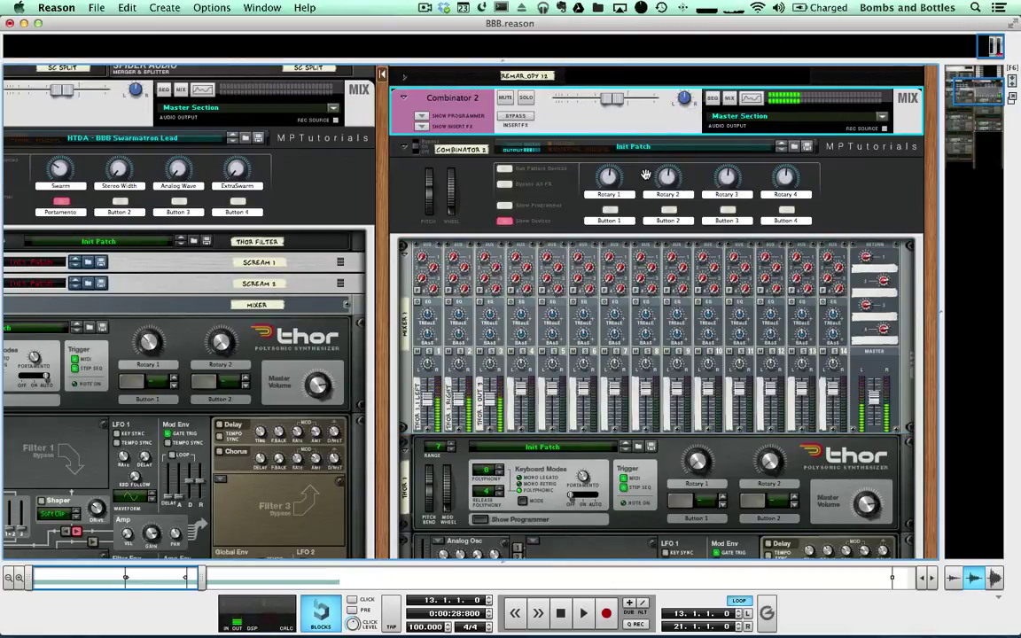
{"action": "scroll", "coordinate": [874, 343], "scroll_direction": "down", "scroll_amount": 2}
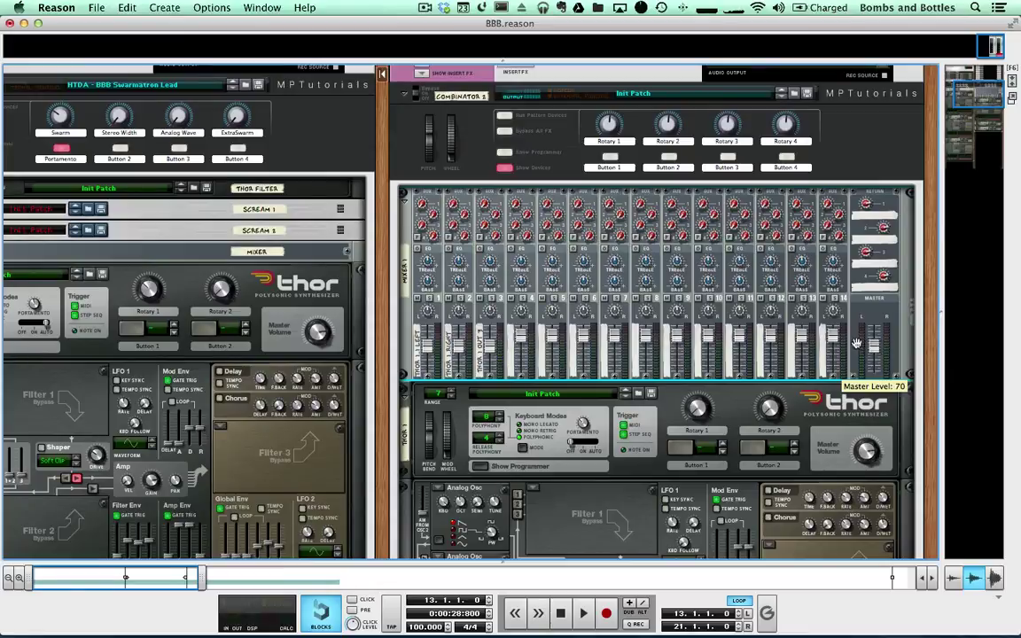
Copy the first Thor's patch and paste it into both duplicate Thors below it.
{"action": "scroll", "coordinate": [624, 512], "scroll_direction": "down", "scroll_amount": 8}
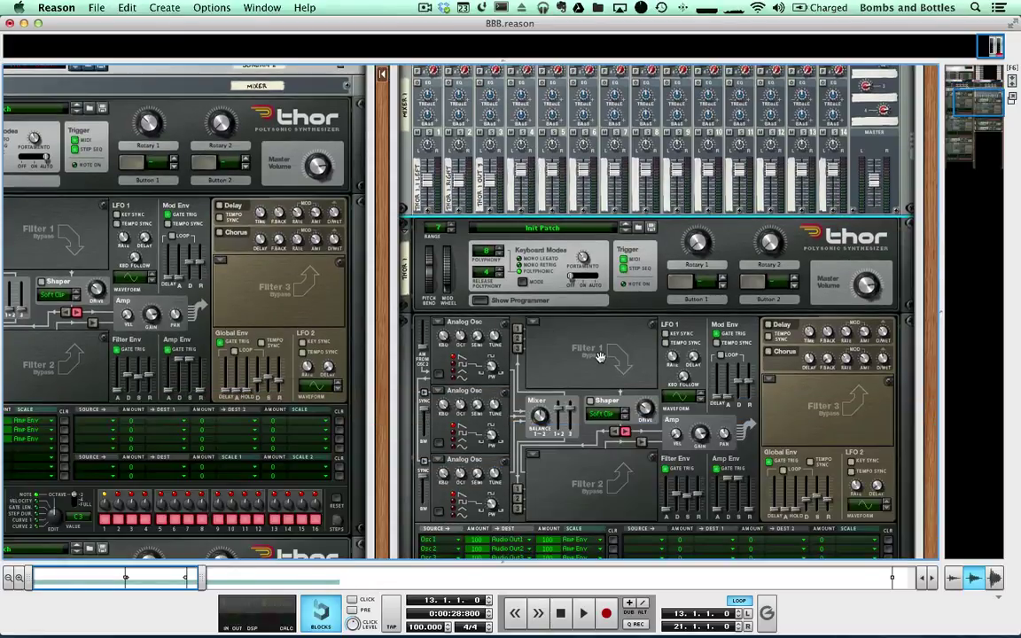
{"action": "right_click", "coordinate": [524, 258]}
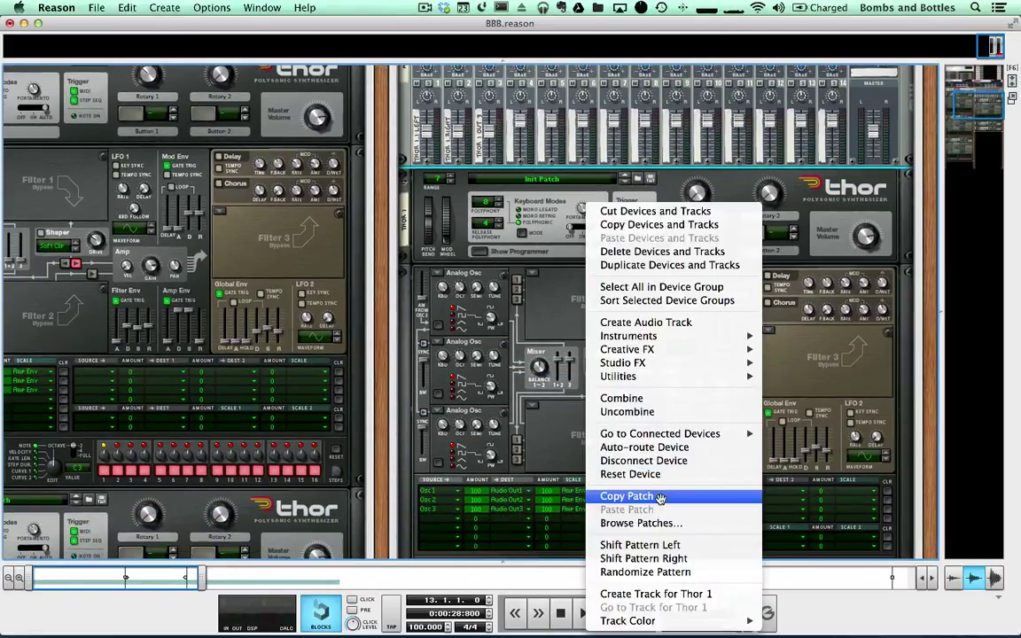
{"action": "left_click", "coordinate": [663, 555]}
{"action": "scroll", "coordinate": [600, 395], "scroll_direction": "down", "scroll_amount": 12}
{"action": "scroll", "coordinate": [601, 395], "scroll_direction": "down", "scroll_amount": 1}
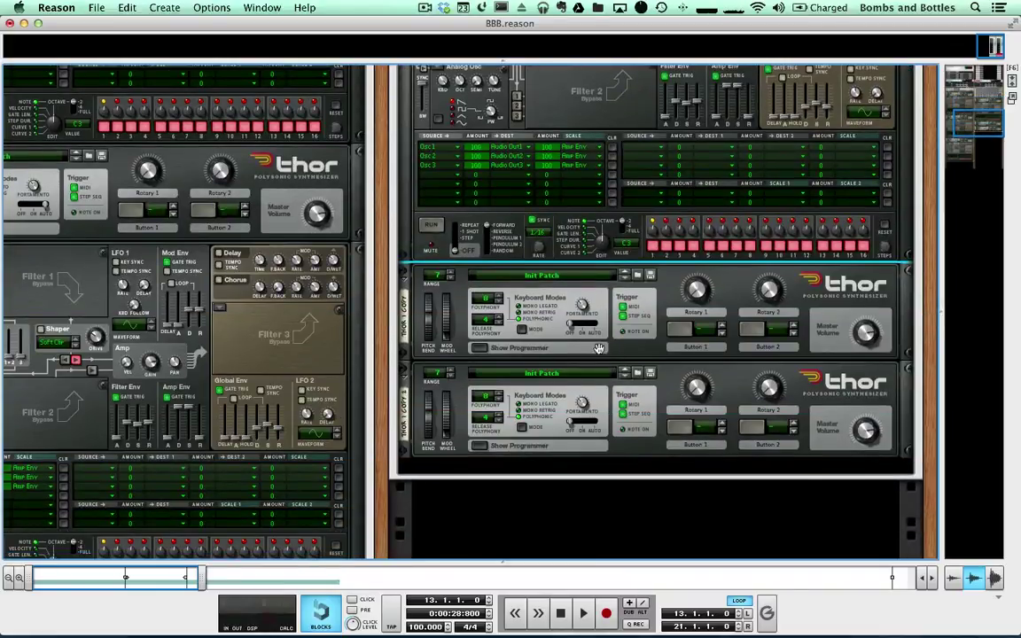
{"action": "right_click", "coordinate": [613, 390]}
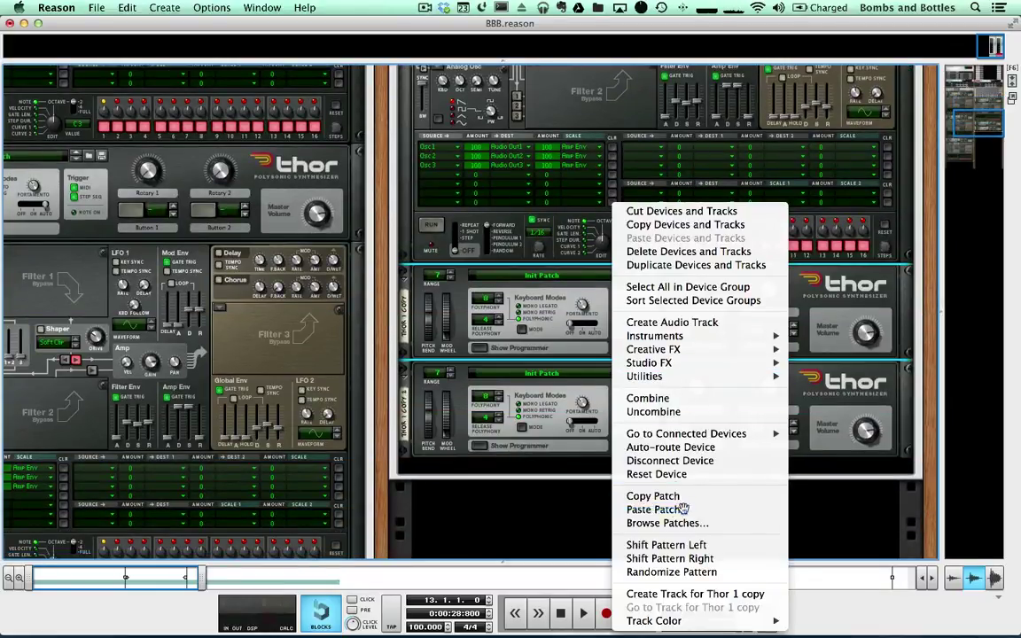
{"action": "left_click", "coordinate": [655, 510]}
{"action": "right_click", "coordinate": [654, 427]}
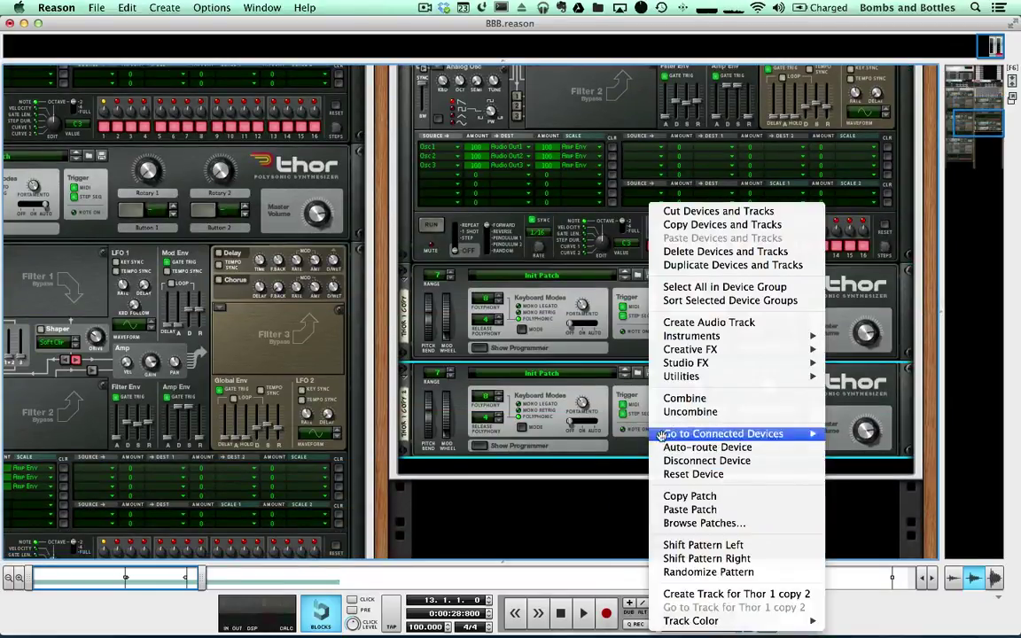
{"action": "left_click", "coordinate": [724, 510]}
Show the programmers of both duplicate Thors.
{"action": "left_click", "coordinate": [483, 445]}
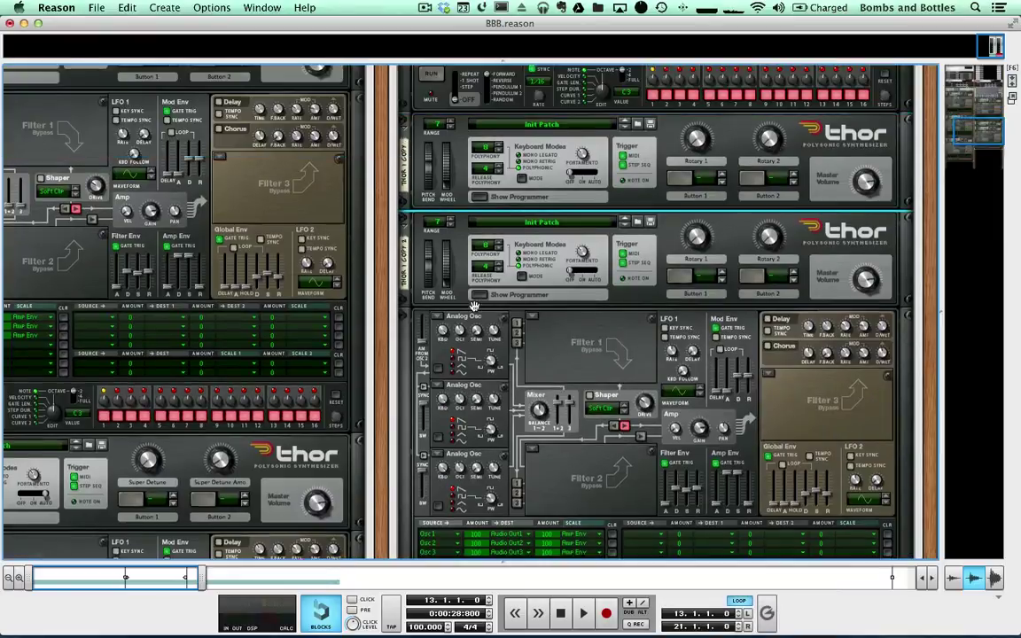
{"action": "scroll", "coordinate": [474, 305], "scroll_direction": "up", "scroll_amount": 2}
{"action": "scroll", "coordinate": [716, 370], "scroll_direction": "down", "scroll_amount": 3}
Cable the second Thor's audio outputs 1, 2 and 3 to the left inputs of mixer channels 4, 5 and 6.
{"action": "key", "text": "Tab"}
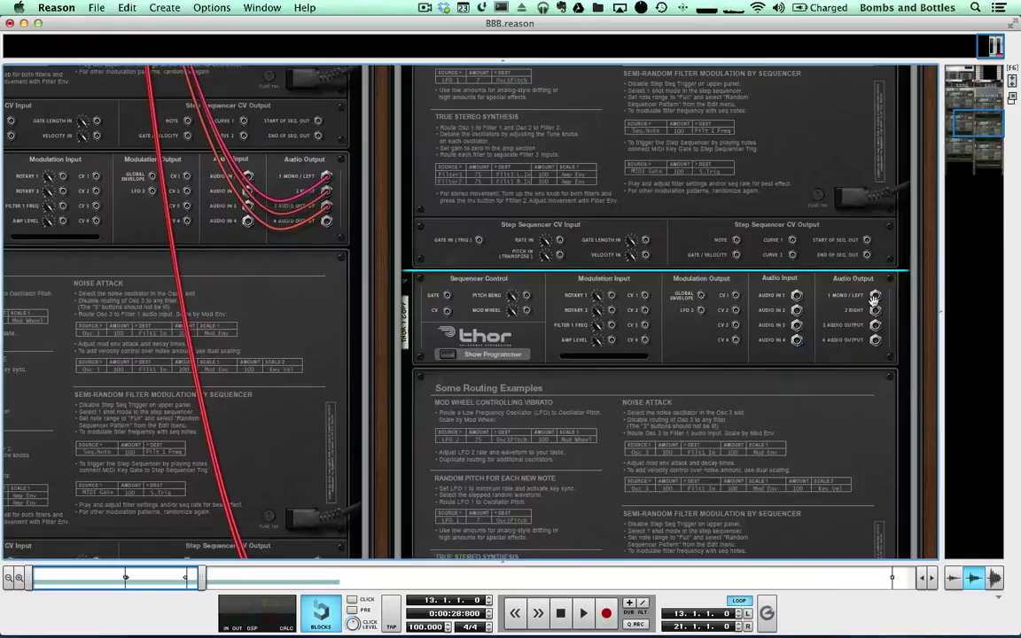
{"action": "left_click_drag", "start_coordinate": [874, 300], "coordinate": [510, 246]}
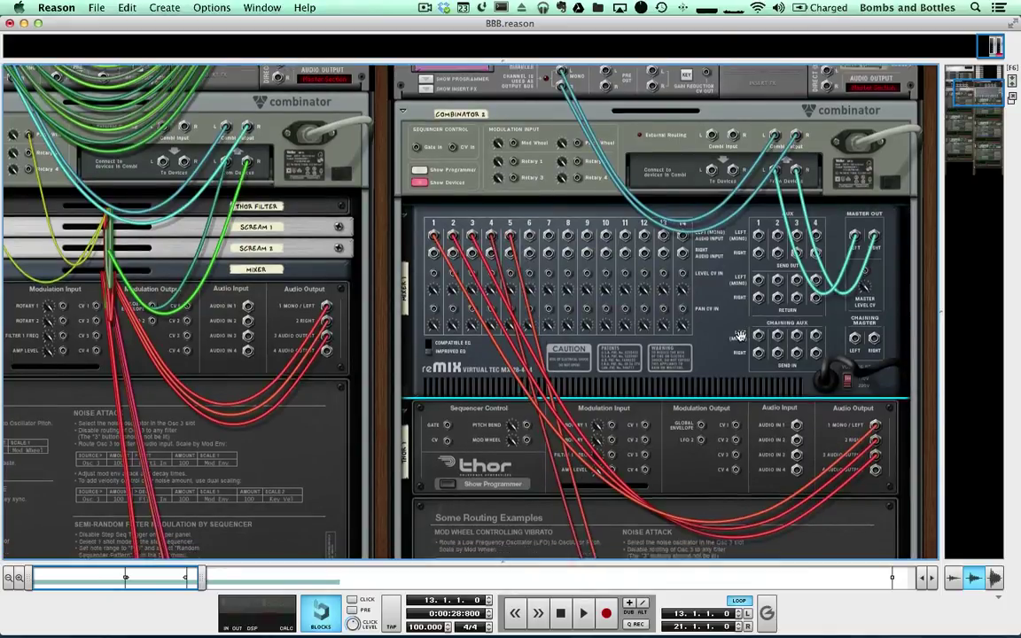
{"action": "scroll", "coordinate": [738, 337], "scroll_direction": "down", "scroll_amount": 10}
{"action": "scroll", "coordinate": [556, 339], "scroll_direction": "up", "scroll_amount": 3}
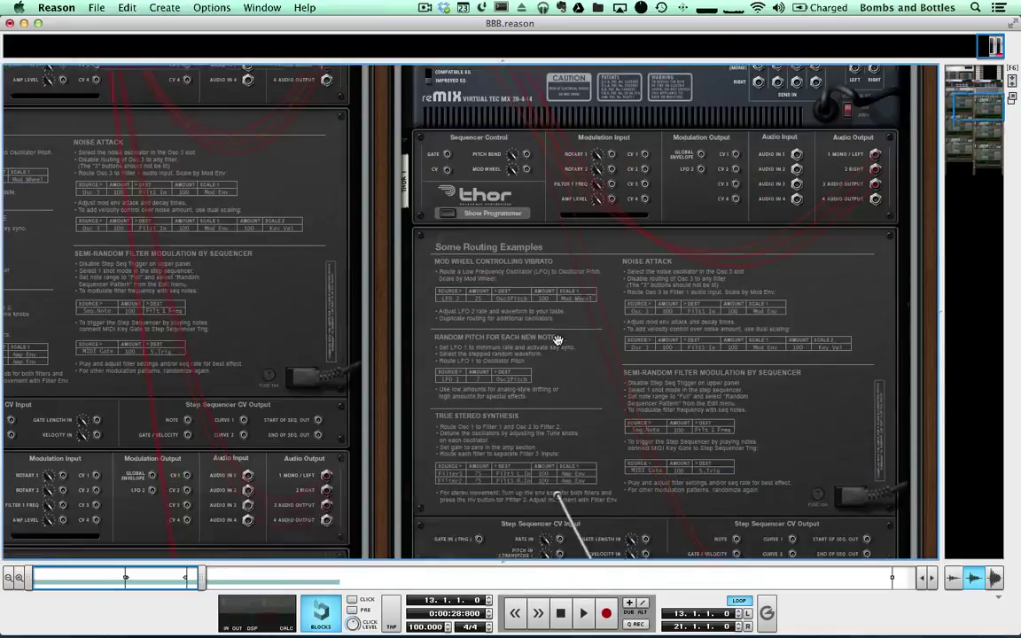
{"action": "scroll", "coordinate": [557, 340], "scroll_direction": "up", "scroll_amount": 3}
{"action": "left_click_drag", "start_coordinate": [557, 339], "coordinate": [526, 155]}
Cable the third Thor's audio outputs 1 and 2 to the left inputs of mixer channels 7 and 8.
{"action": "scroll", "coordinate": [831, 298], "scroll_direction": "down", "scroll_amount": 5}
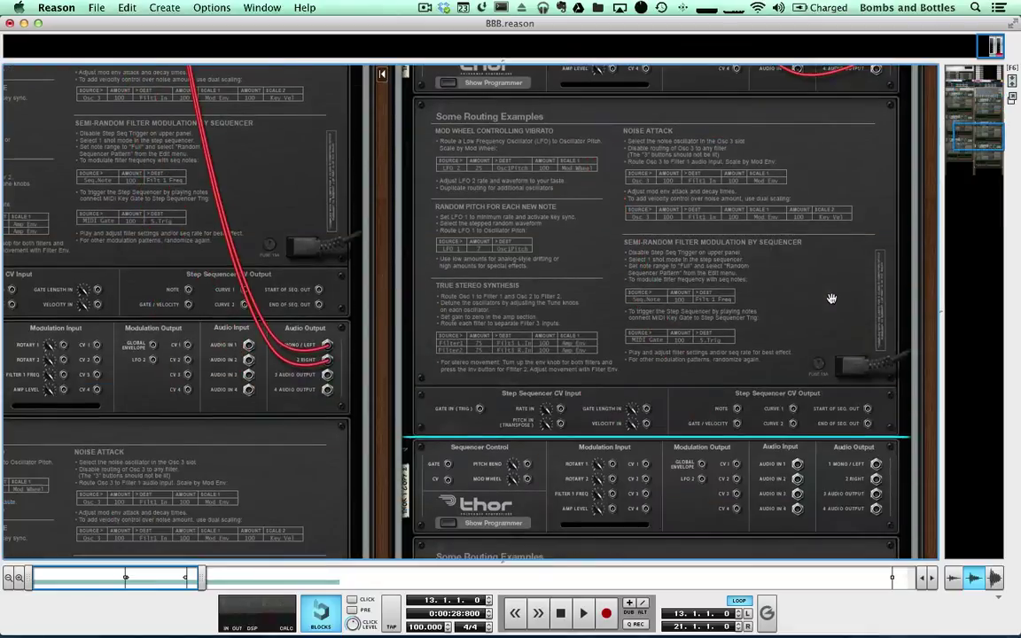
{"action": "scroll", "coordinate": [709, 363], "scroll_direction": "down", "scroll_amount": 5}
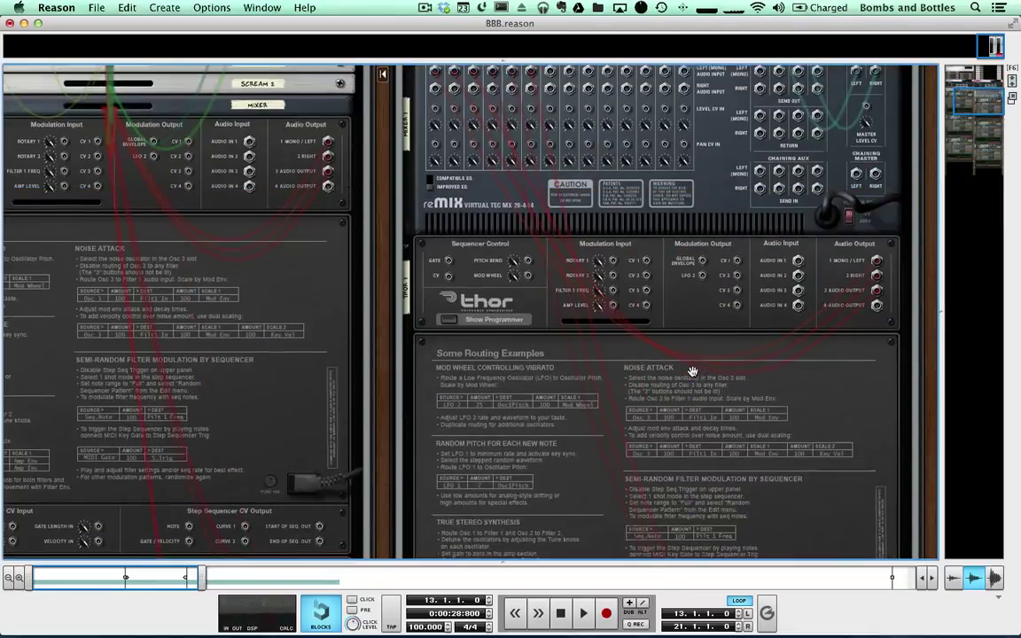
{"action": "scroll", "coordinate": [692, 370], "scroll_direction": "up", "scroll_amount": 3}
{"action": "left_click_drag", "start_coordinate": [692, 371], "coordinate": [549, 191]}
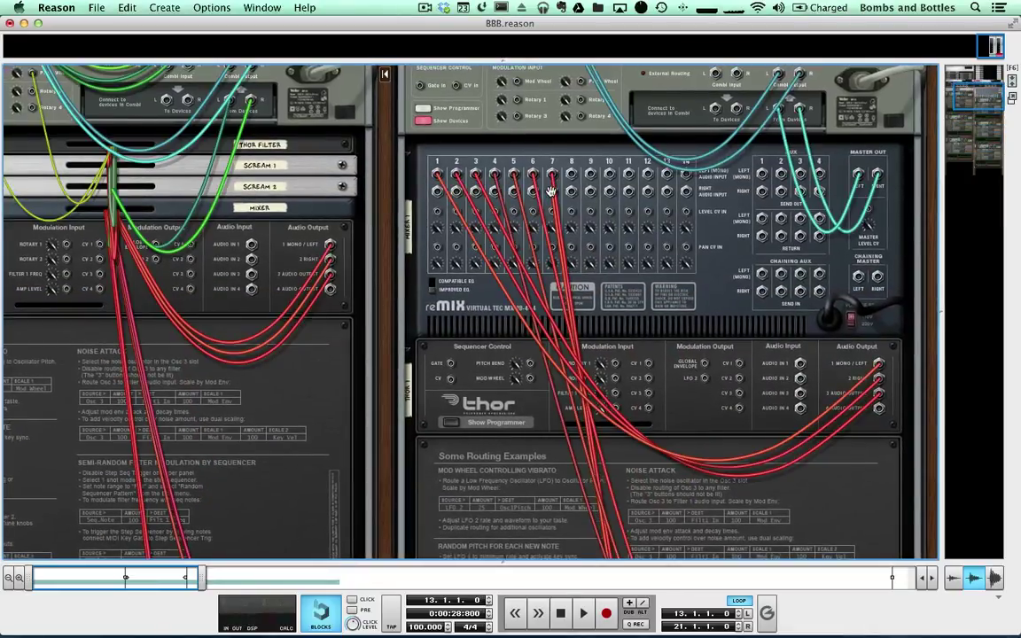
{"action": "scroll", "coordinate": [657, 308], "scroll_direction": "down", "scroll_amount": 8}
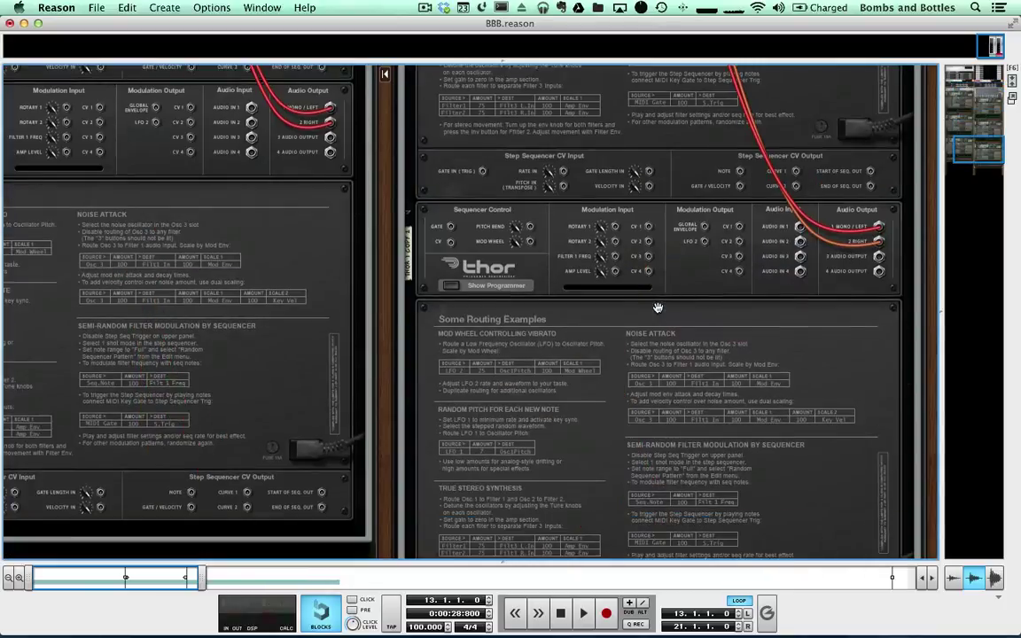
Set oscillator 3 of the third Thor to Off.
{"action": "key", "text": "Tab"}
{"action": "scroll", "coordinate": [463, 374], "scroll_direction": "down", "scroll_amount": 1}
{"action": "left_click", "coordinate": [487, 428]}
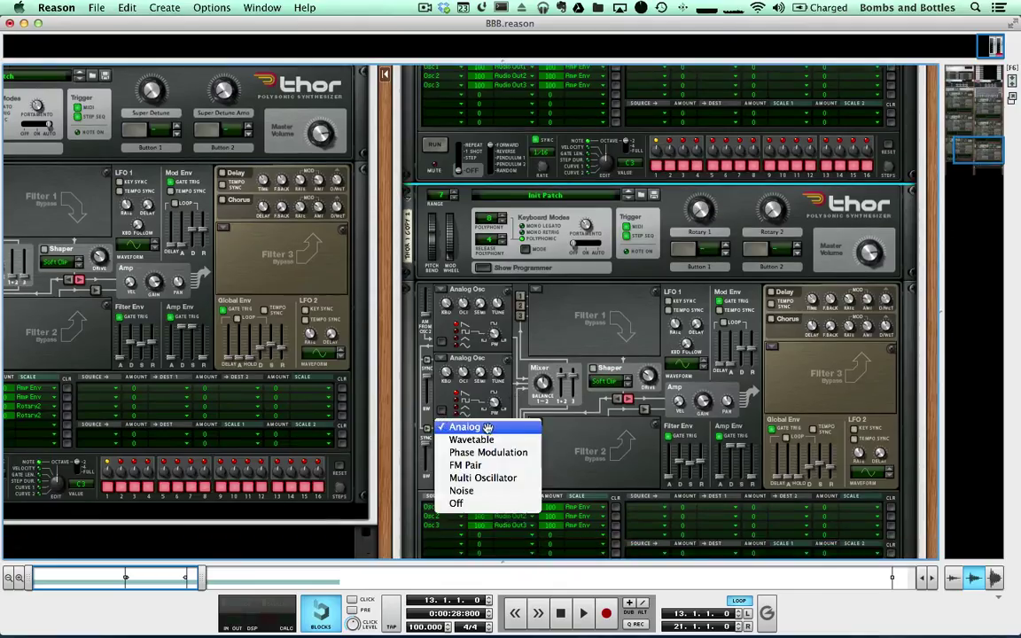
{"action": "left_click", "coordinate": [455, 502]}
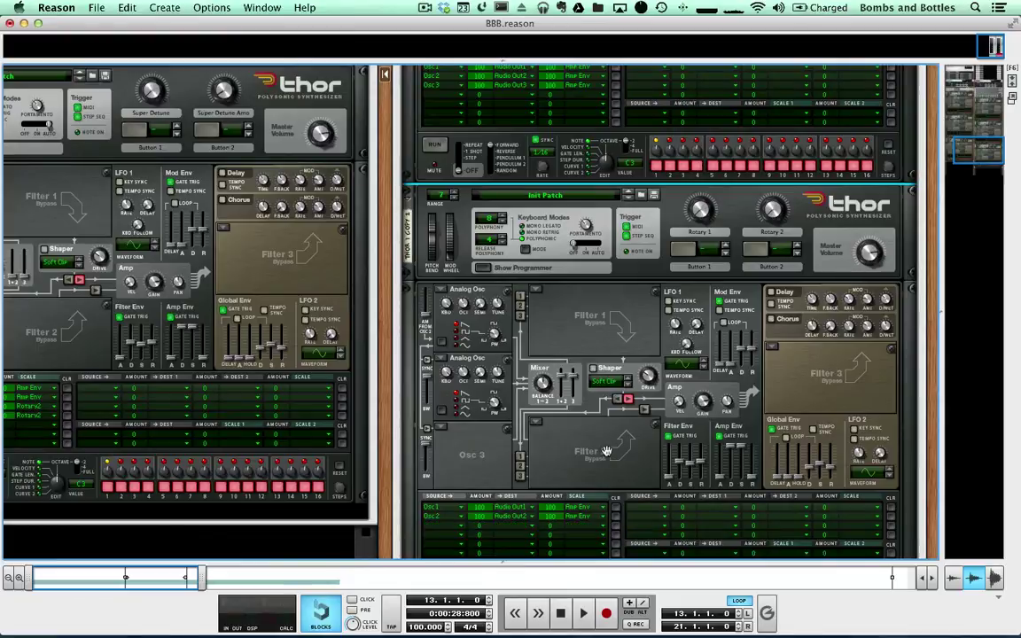
{"action": "scroll", "coordinate": [533, 471], "scroll_direction": "right", "scroll_amount": 1}
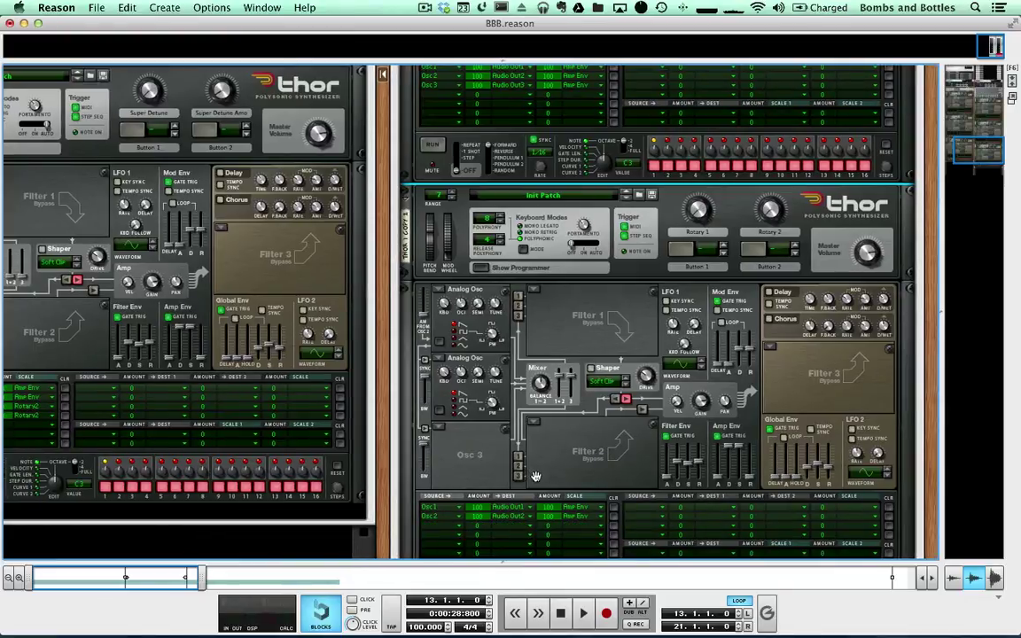
{"action": "scroll", "coordinate": [625, 452], "scroll_direction": "down", "scroll_amount": 10}
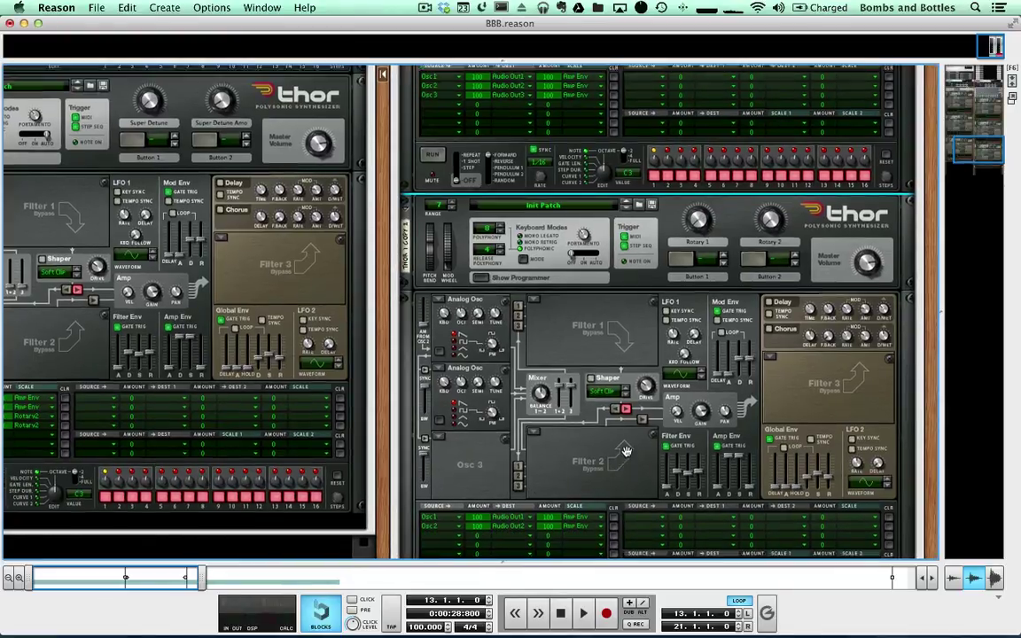
Lower the level faders of mixer channels 4 through 8 to match channels 1 to 3.
{"action": "scroll", "coordinate": [626, 452], "scroll_direction": "up", "scroll_amount": 10}
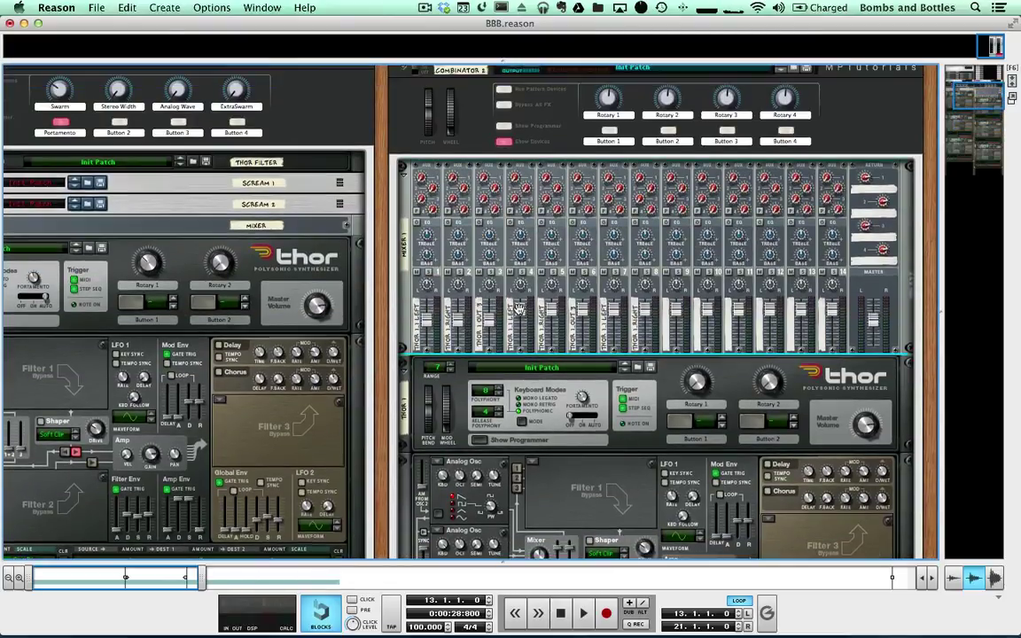
{"action": "left_click", "coordinate": [520, 319]}
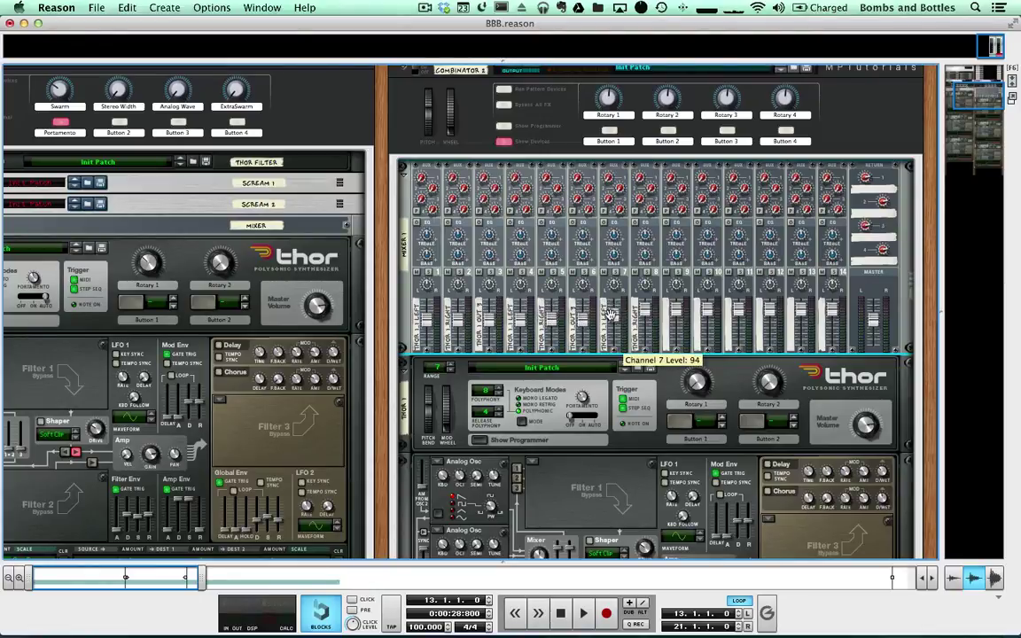
{"action": "left_click_drag", "start_coordinate": [644, 313], "coordinate": [647, 318]}
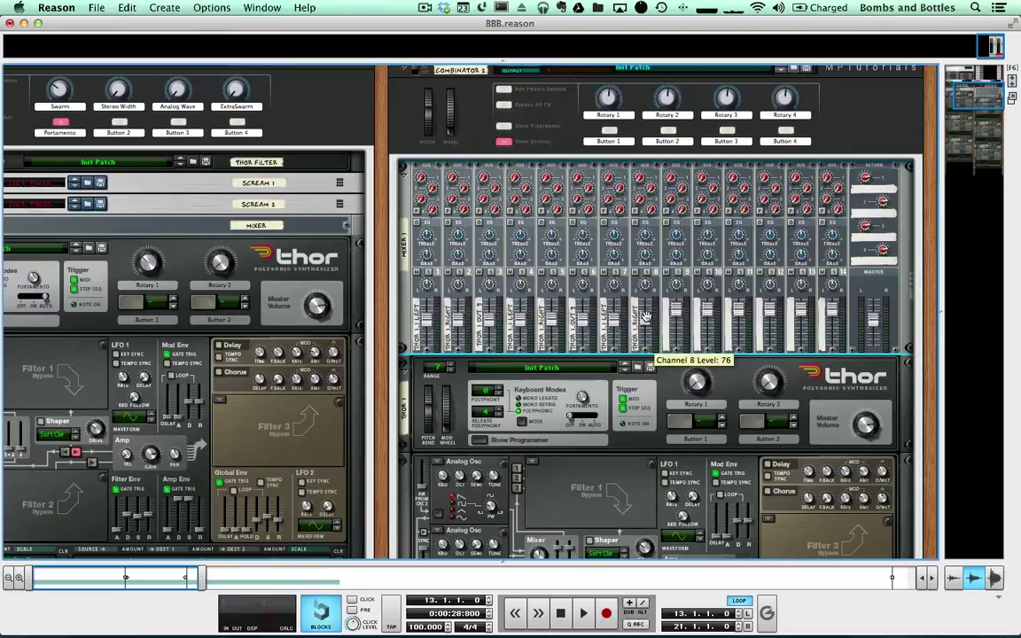
{"action": "left_click", "coordinate": [608, 470]}
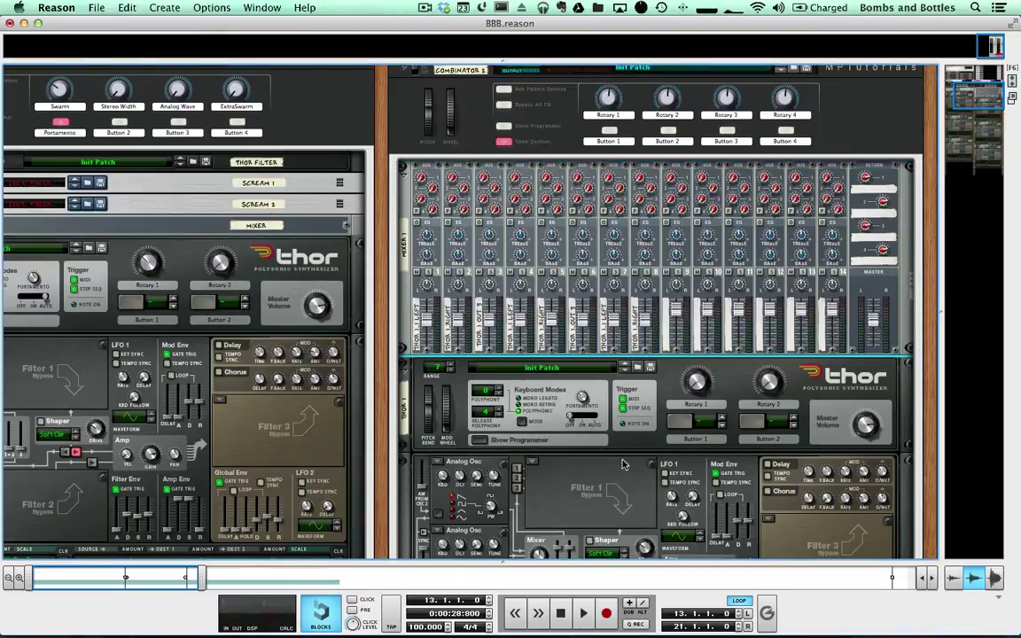
Add a new Thor Polysonic Synthesizer above the mixer in Combinator 2 and show its programmer.
{"action": "scroll", "coordinate": [630, 460], "scroll_direction": "down", "scroll_amount": 10}
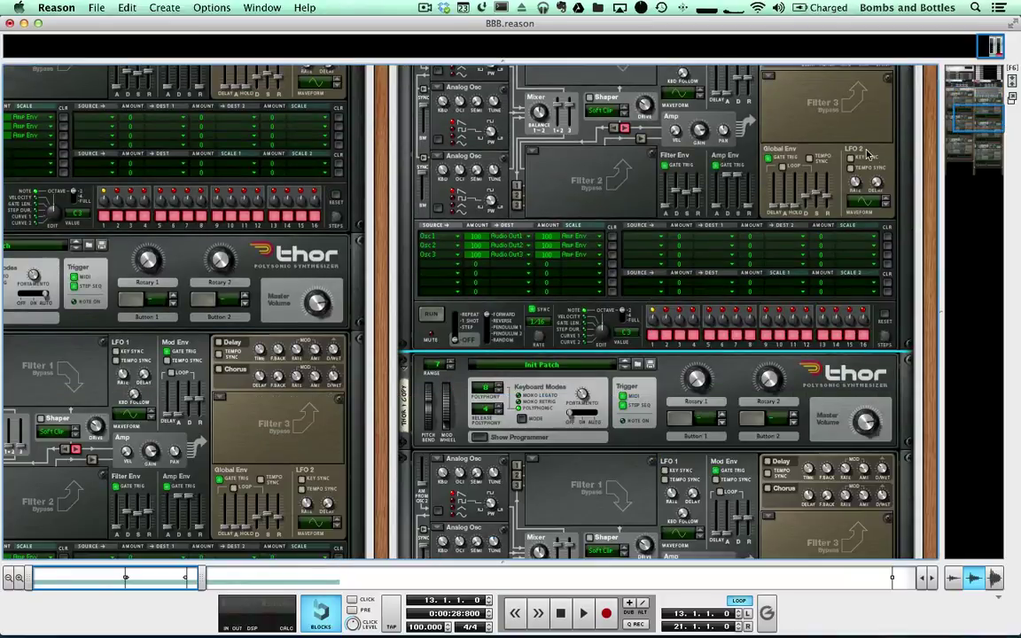
{"action": "left_click_drag", "start_coordinate": [990, 122], "coordinate": [990, 97]}
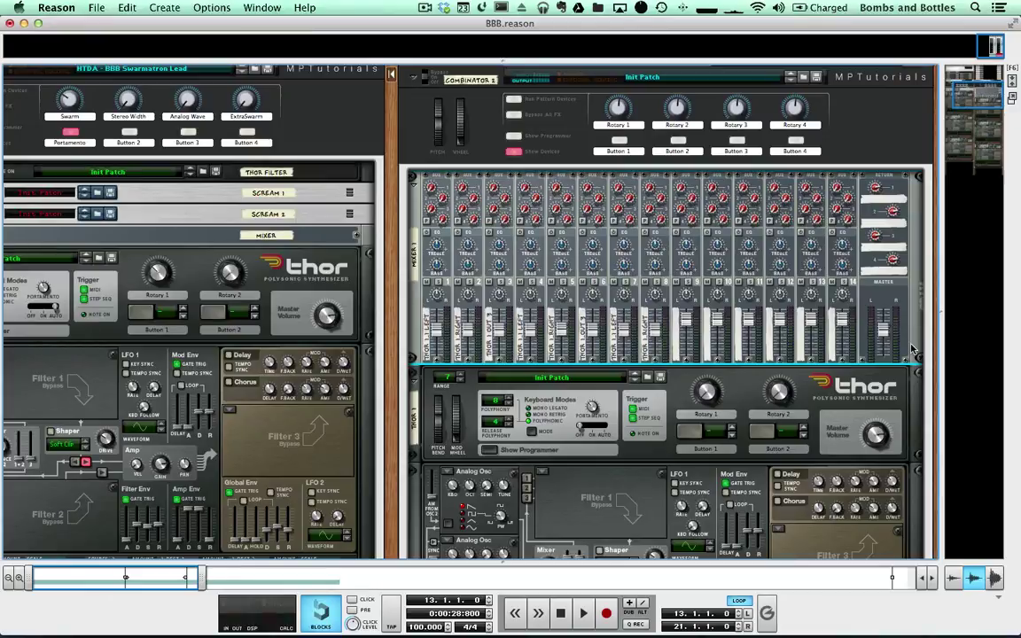
{"action": "right_click", "coordinate": [913, 349]}
{"action": "mouse_move", "coordinate": [820, 440]}
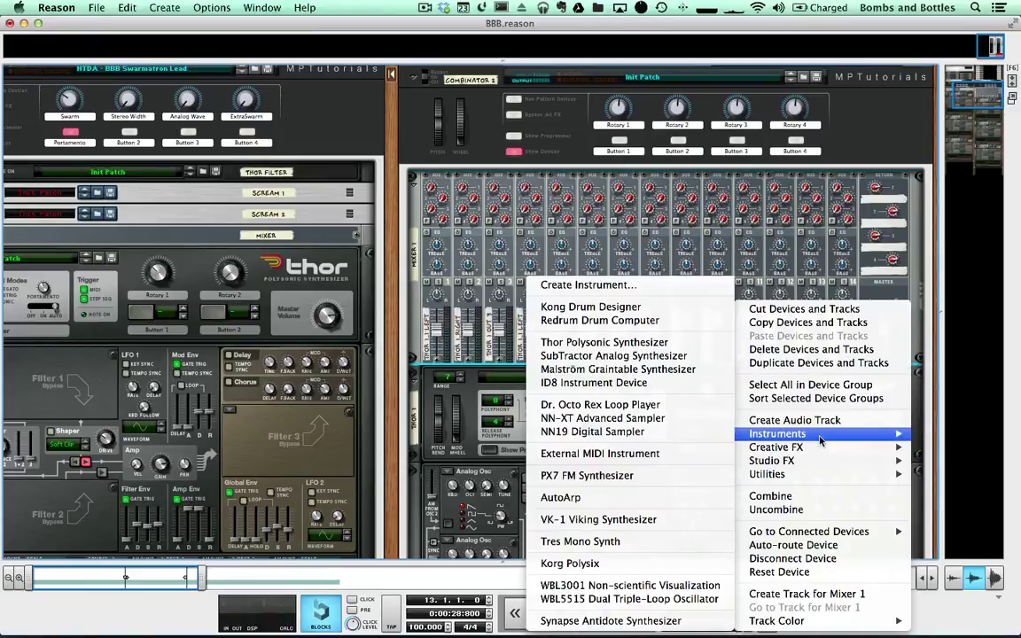
{"action": "left_click", "coordinate": [604, 342]}
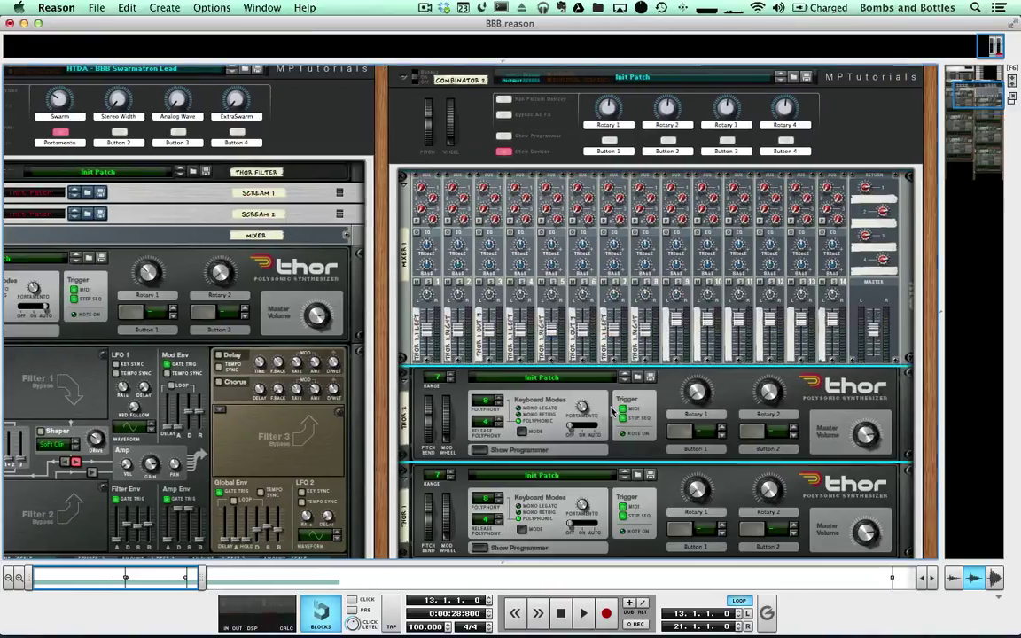
{"action": "left_click_drag", "start_coordinate": [406, 421], "coordinate": [673, 230]}
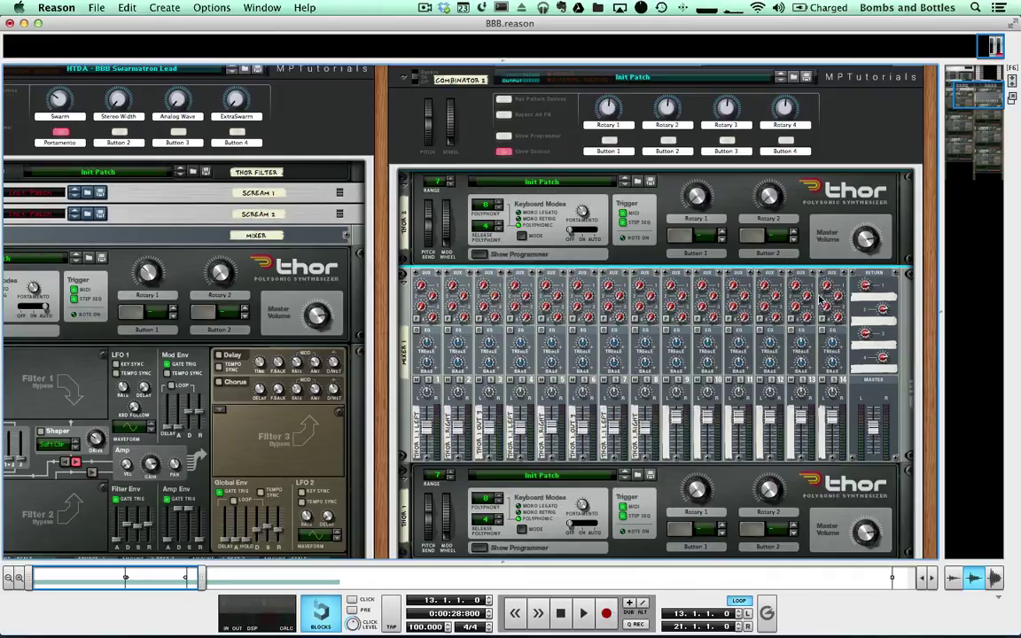
{"action": "left_click", "coordinate": [476, 259]}
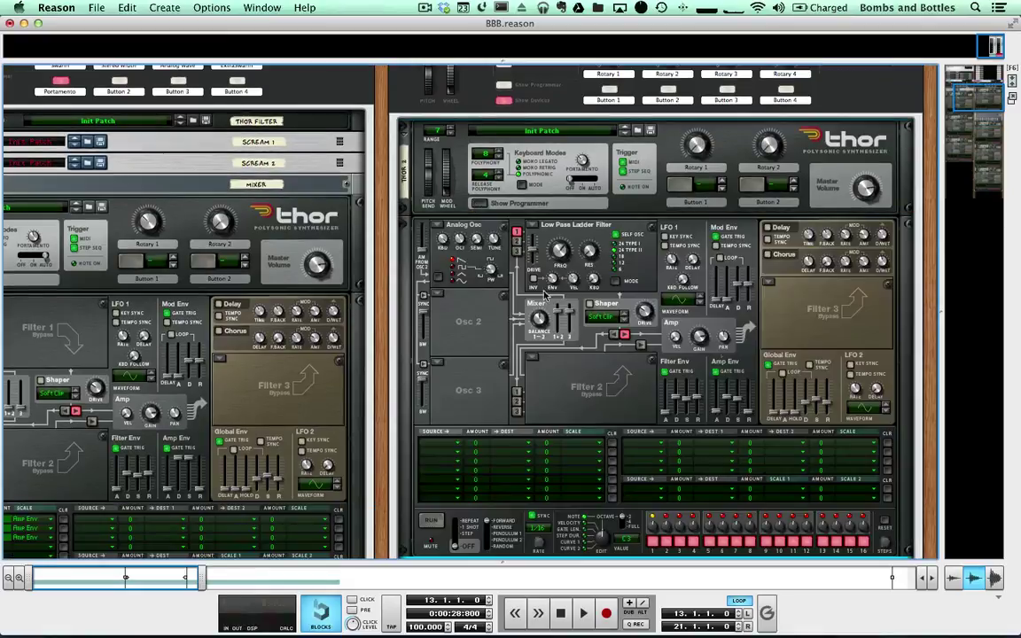
In the new Thor, set Filter 3 to State Variable, Filter 1 to Bypass and oscillator 1 to Off.
{"action": "left_click", "coordinate": [767, 283]}
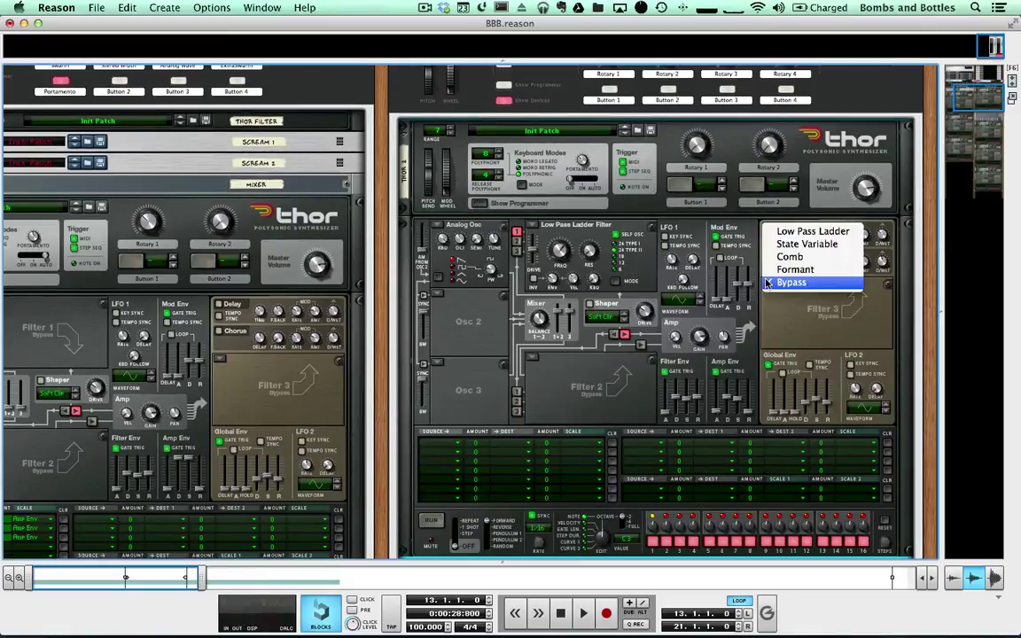
{"action": "left_click", "coordinate": [804, 244]}
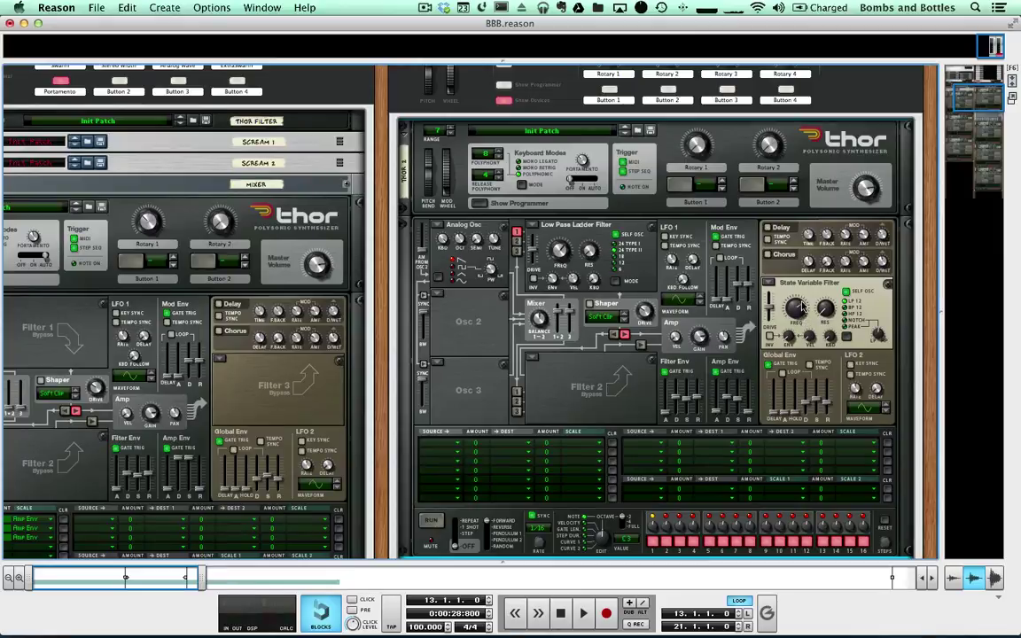
{"action": "left_click", "coordinate": [556, 224]}
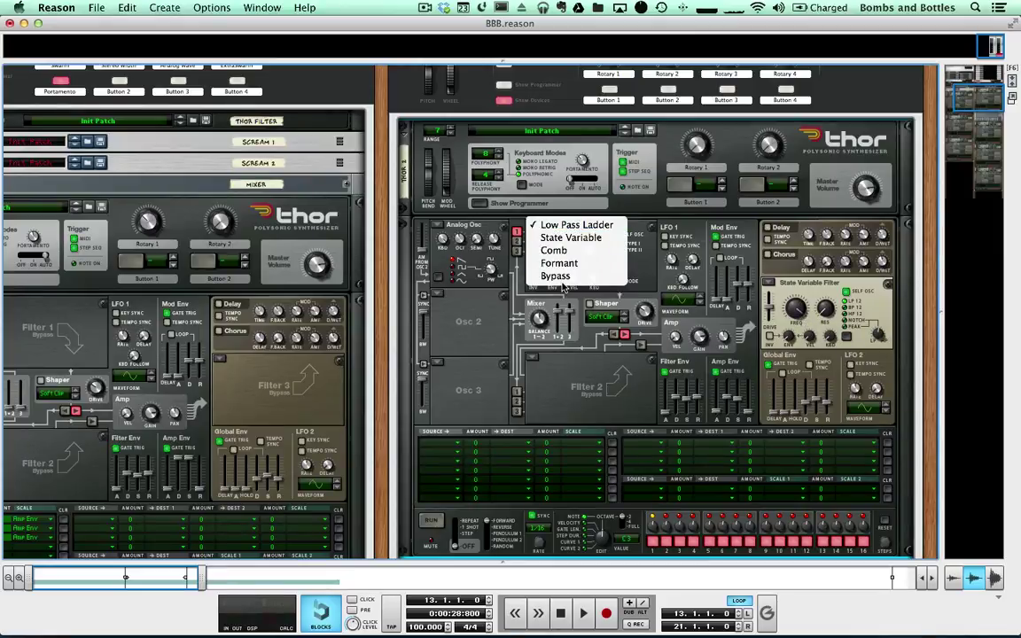
{"action": "left_click", "coordinate": [558, 277]}
{"action": "left_click", "coordinate": [462, 225]}
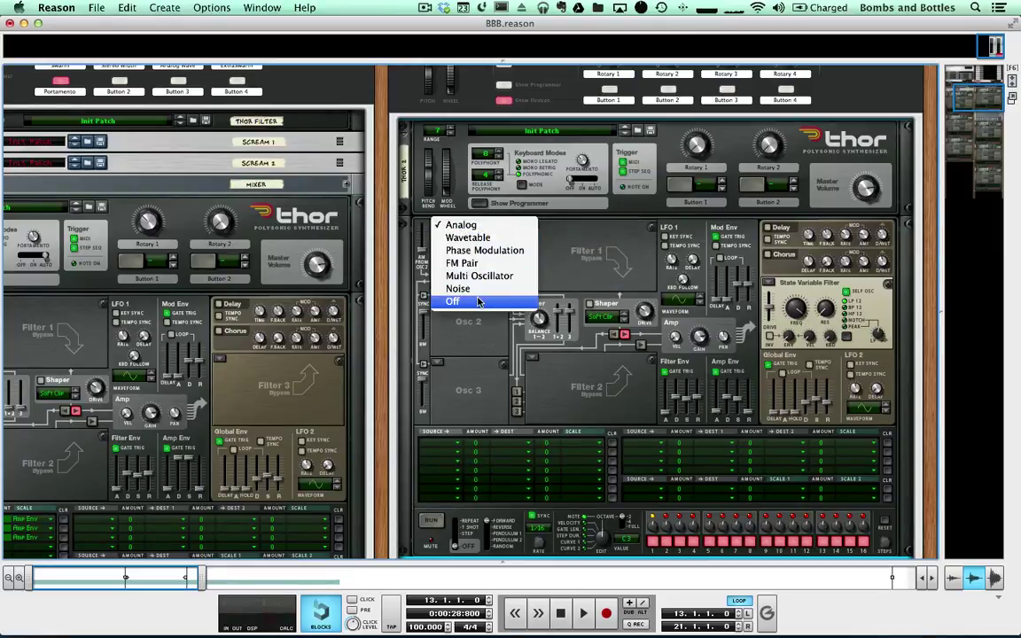
{"action": "left_click", "coordinate": [478, 302]}
Show Combinator 2's programmer to check the devices' key mapping, and hide it again.
{"action": "scroll", "coordinate": [643, 375], "scroll_direction": "down", "scroll_amount": 2}
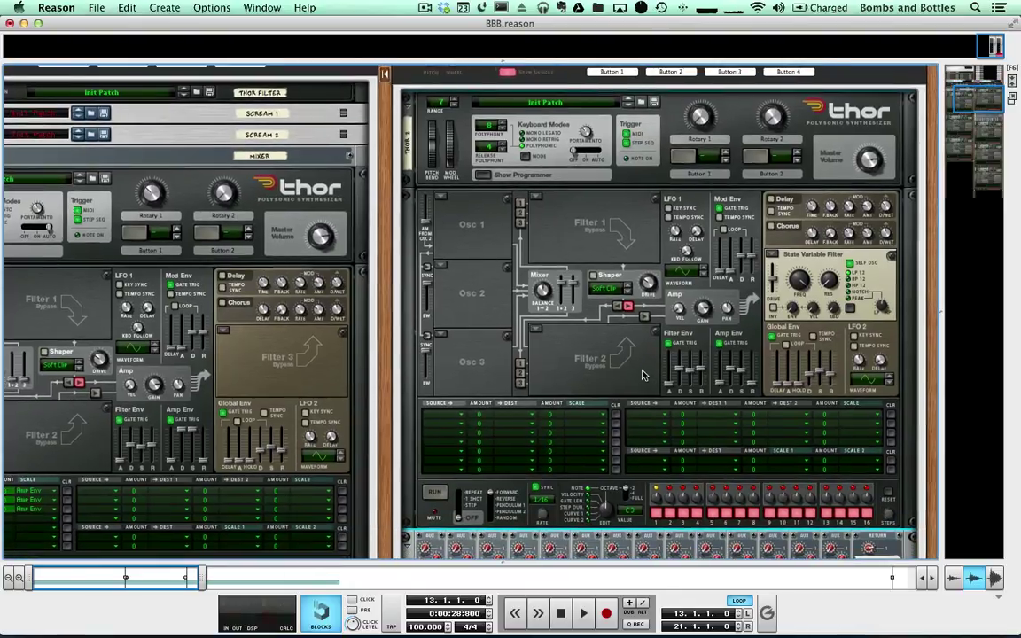
{"action": "scroll", "coordinate": [643, 374], "scroll_direction": "right", "scroll_amount": 1}
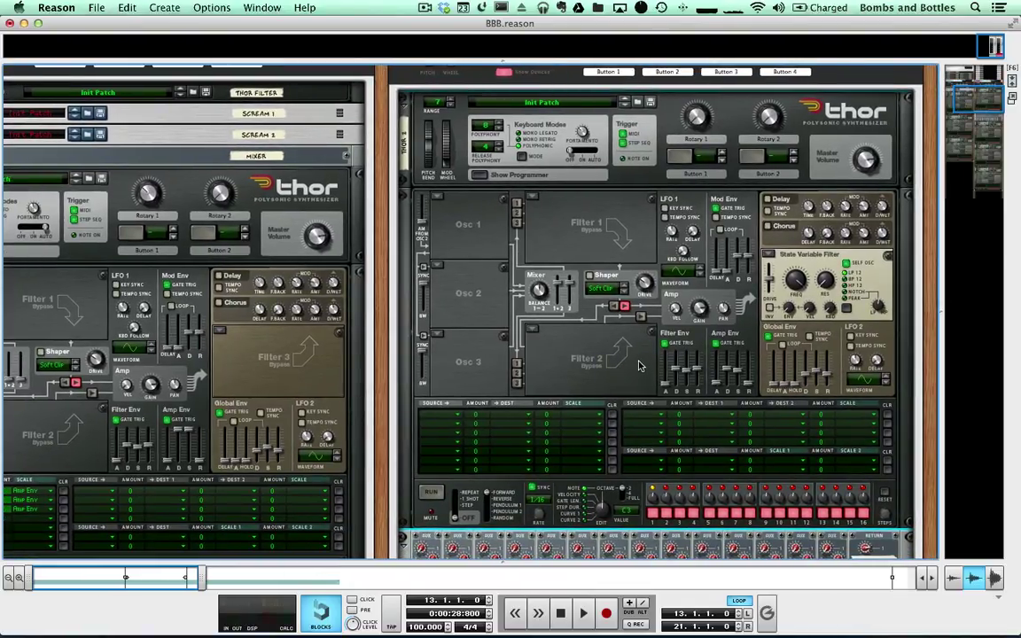
{"action": "scroll", "coordinate": [643, 365], "scroll_direction": "up", "scroll_amount": 5}
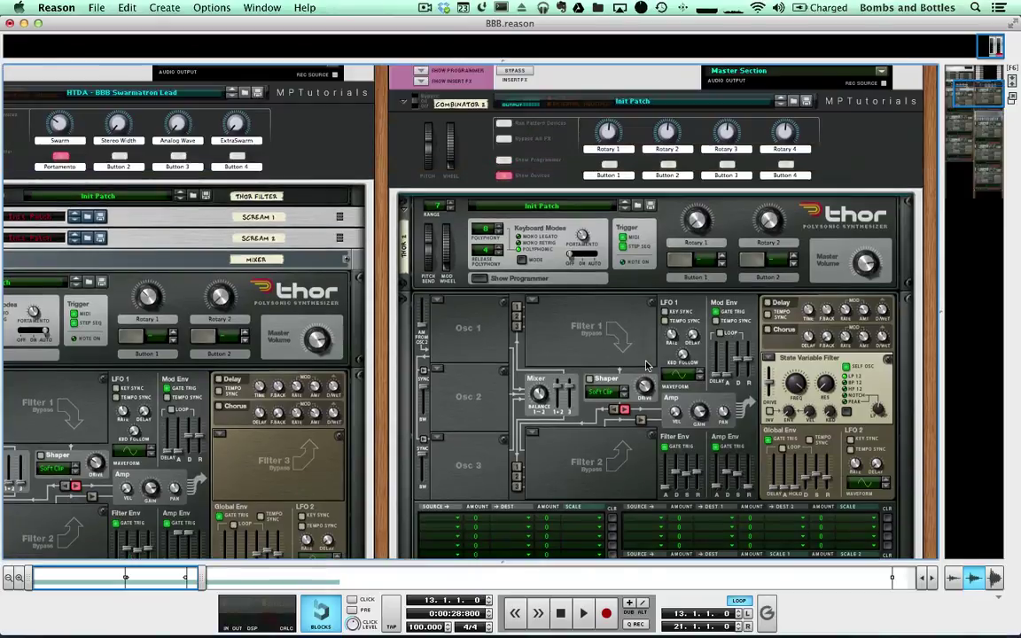
{"action": "left_click", "coordinate": [503, 162]}
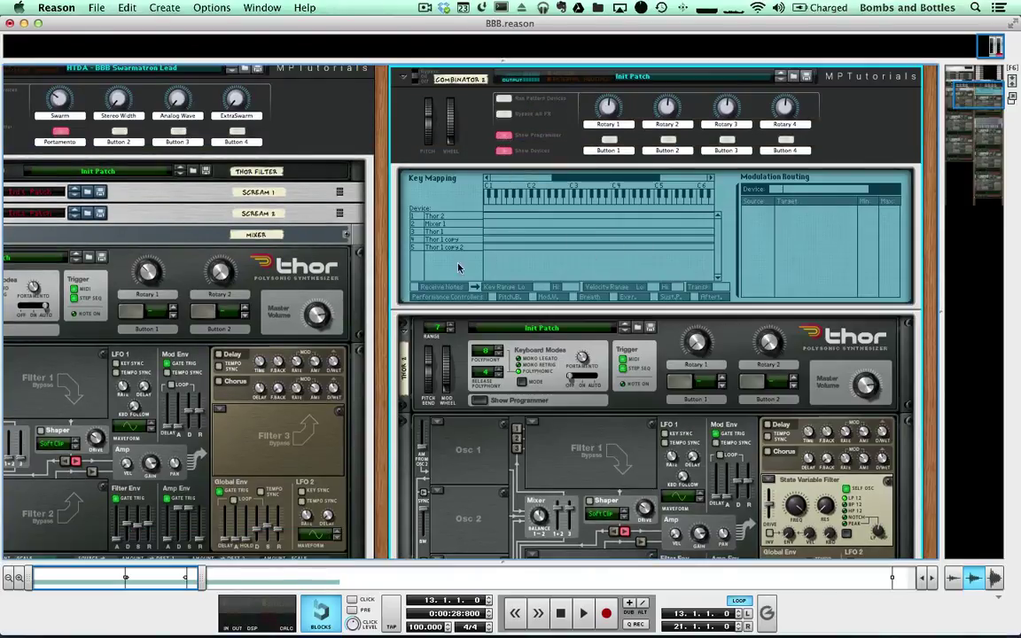
{"action": "left_click", "coordinate": [503, 139]}
Disconnect the cables from the master left and right outputs of the mixer in Combinator 2.
{"action": "scroll", "coordinate": [430, 387], "scroll_direction": "down", "scroll_amount": 10}
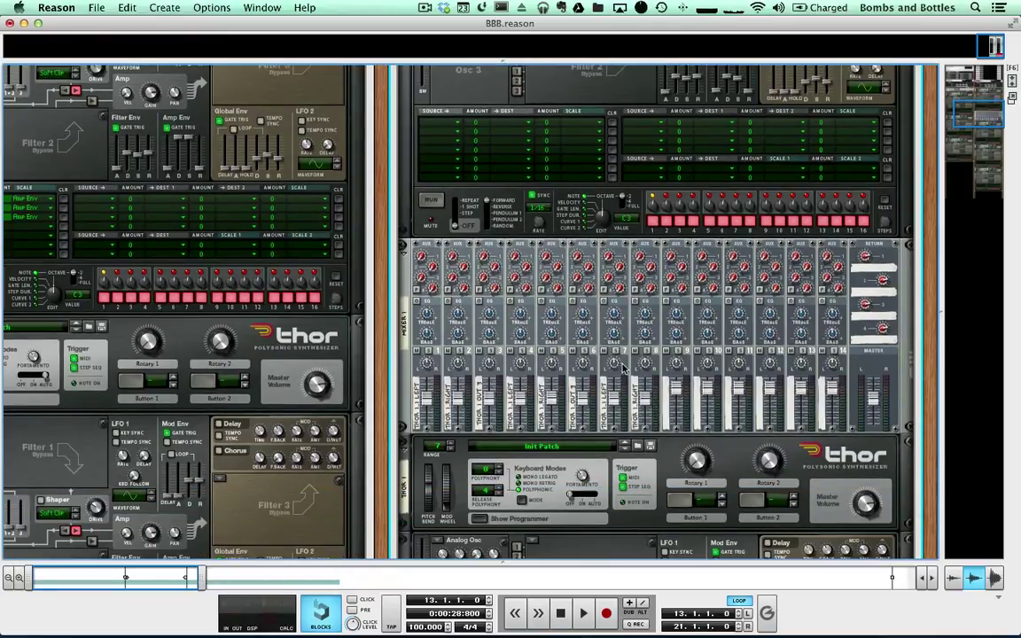
{"action": "left_click", "coordinate": [908, 333]}
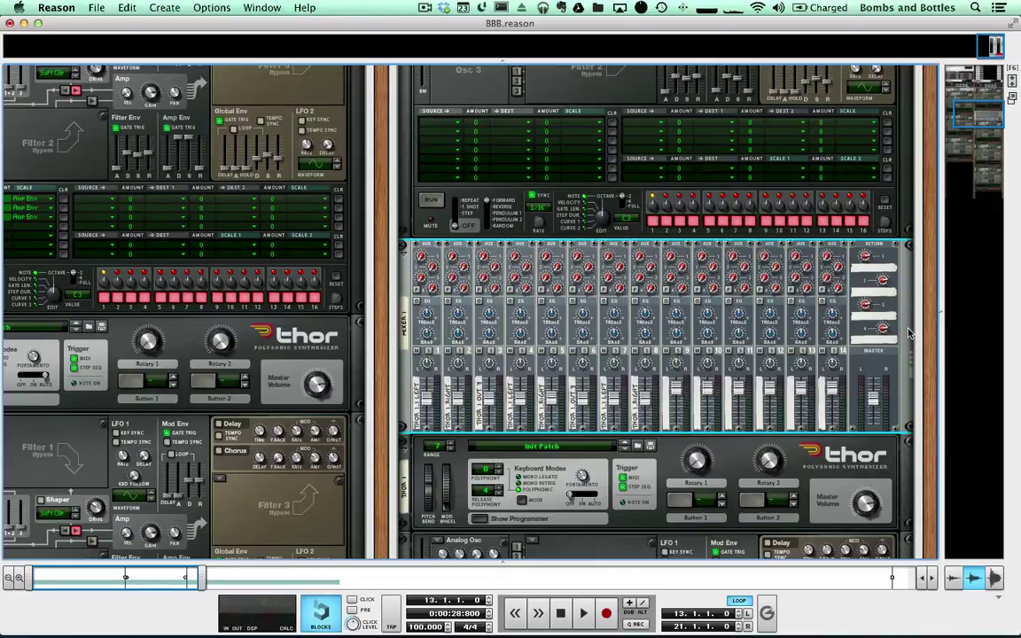
{"action": "key", "text": "Tab"}
{"action": "scroll", "coordinate": [850, 383], "scroll_direction": "up", "scroll_amount": 3}
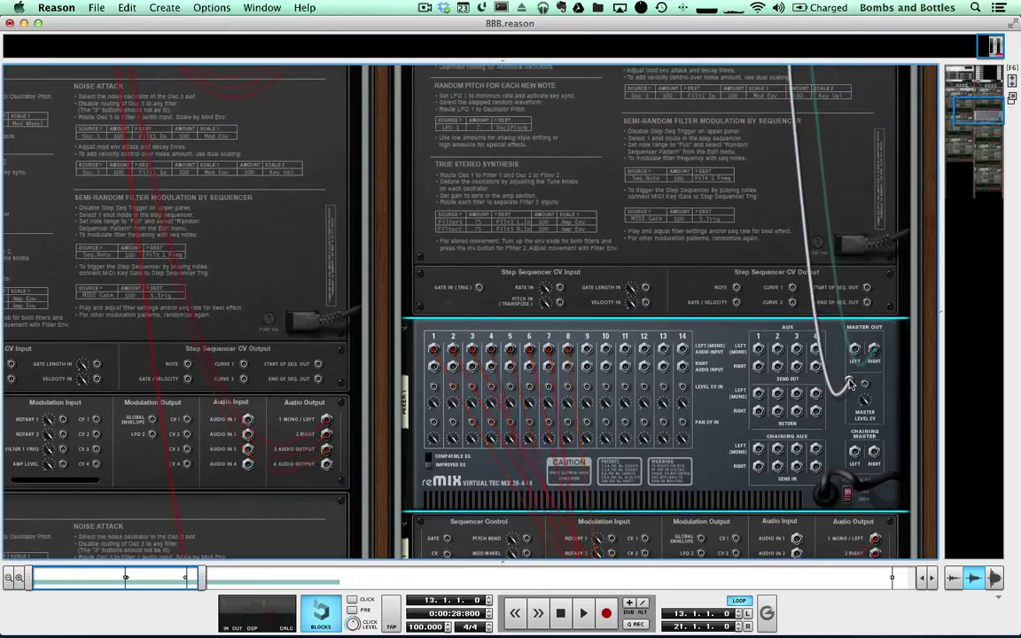
{"action": "key", "text": "Tab"}
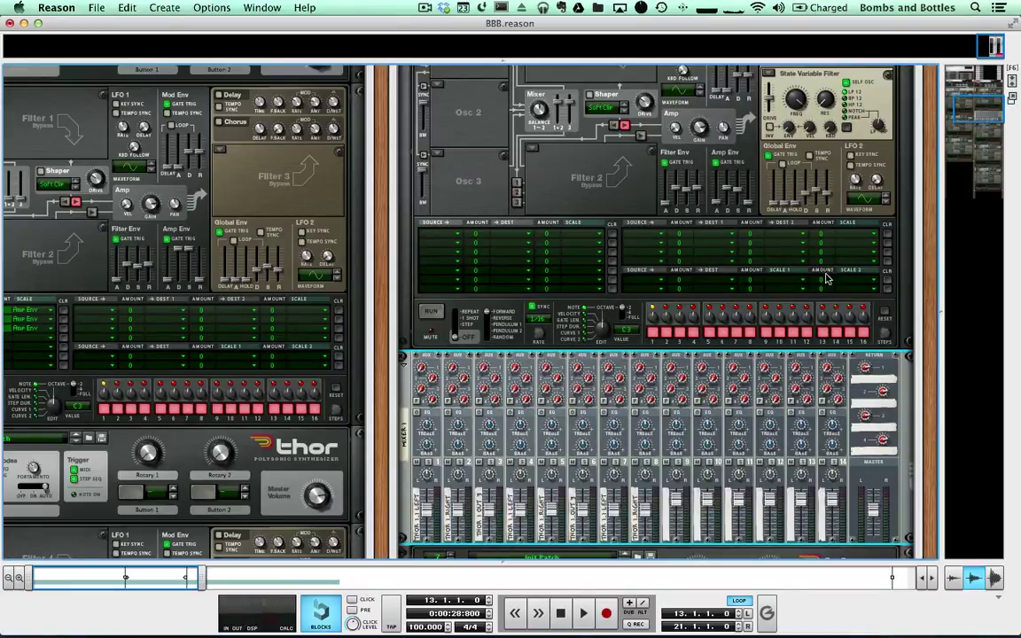
Cable the mixer's master left and right outputs to audio inputs 1 and 2 of the new Thor.
{"action": "key", "text": "Tab"}
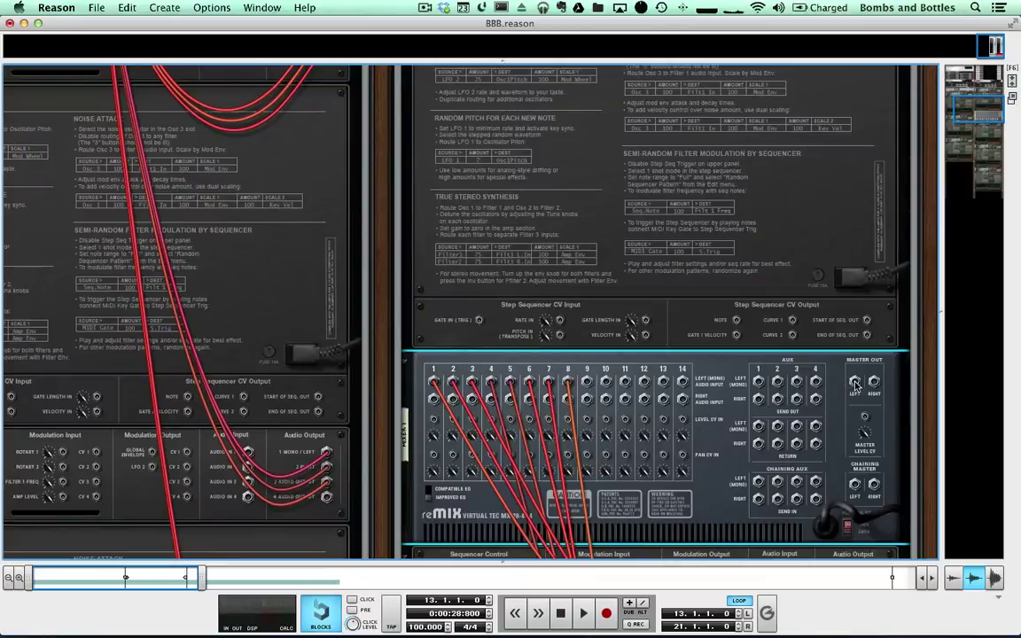
{"action": "scroll", "coordinate": [795, 272], "scroll_direction": "up", "scroll_amount": 3}
{"action": "scroll", "coordinate": [795, 272], "scroll_direction": "up", "scroll_amount": 5}
{"action": "left_click_drag", "start_coordinate": [795, 272], "coordinate": [820, 305]}
{"action": "scroll", "coordinate": [870, 374], "scroll_direction": "down", "scroll_amount": 8}
{"action": "left_click_drag", "start_coordinate": [871, 374], "coordinate": [798, 120]}
{"action": "scroll", "coordinate": [558, 257], "scroll_direction": "up", "scroll_amount": 5}
{"action": "scroll", "coordinate": [871, 440], "scroll_direction": "down", "scroll_amount": 3}
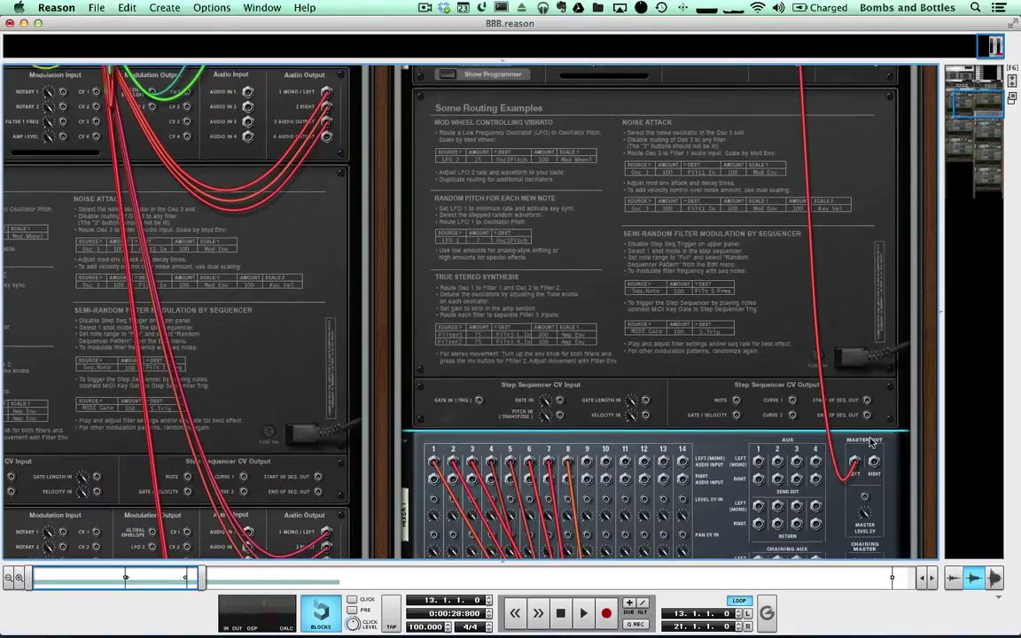
{"action": "left_click_drag", "start_coordinate": [873, 464], "coordinate": [797, 228]}
Unfold the Thor Filter device in Combinator 1 and examine its rear cabling beside the new Thor.
{"action": "scroll", "coordinate": [797, 441], "scroll_direction": "up", "scroll_amount": 1}
{"action": "scroll", "coordinate": [795, 371], "scroll_direction": "up", "scroll_amount": 6}
{"action": "scroll", "coordinate": [753, 306], "scroll_direction": "left", "scroll_amount": 5}
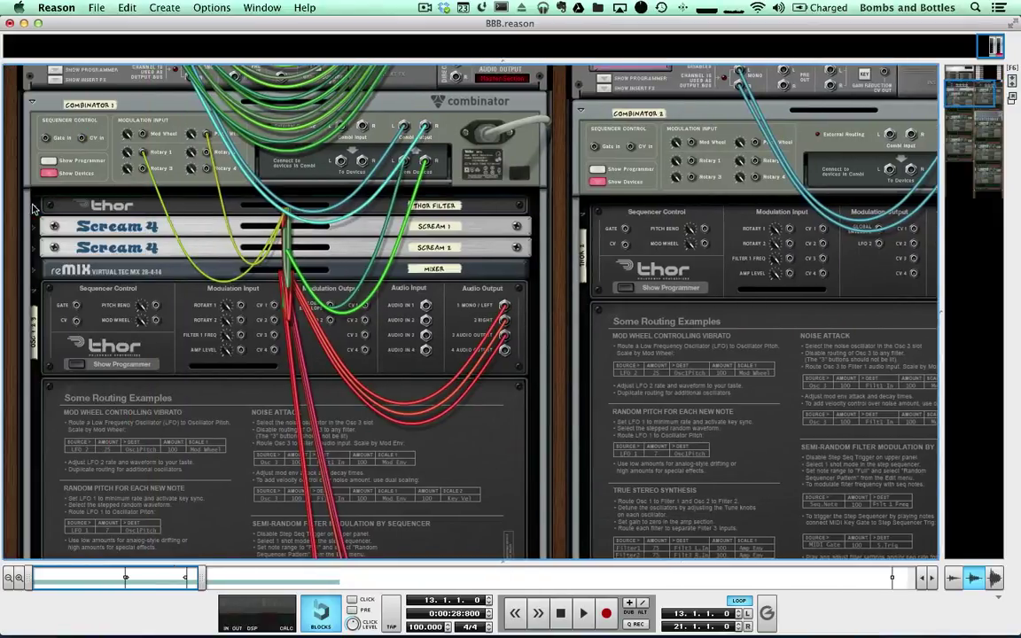
{"action": "scroll", "coordinate": [124, 227], "scroll_direction": "down", "scroll_amount": 6}
{"action": "scroll", "coordinate": [535, 275], "scroll_direction": "right", "scroll_amount": 5}
{"action": "scroll", "coordinate": [534, 275], "scroll_direction": "up", "scroll_amount": 2}
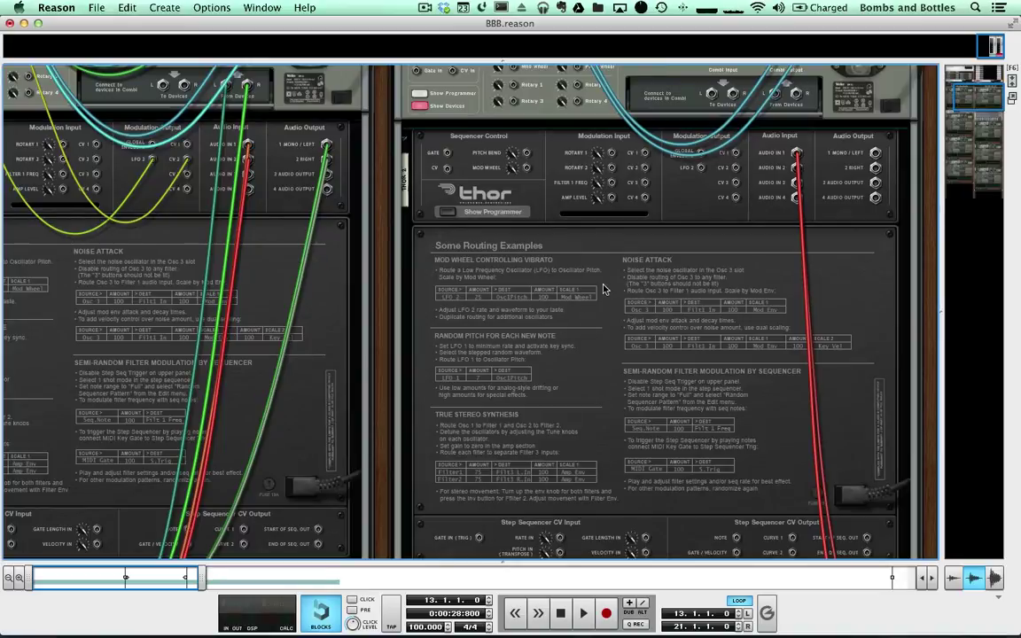
Set the sources of the new Thor's first two modulation rows to Audio Input 1 and Audio Input 2.
{"action": "key", "text": "Tab"}
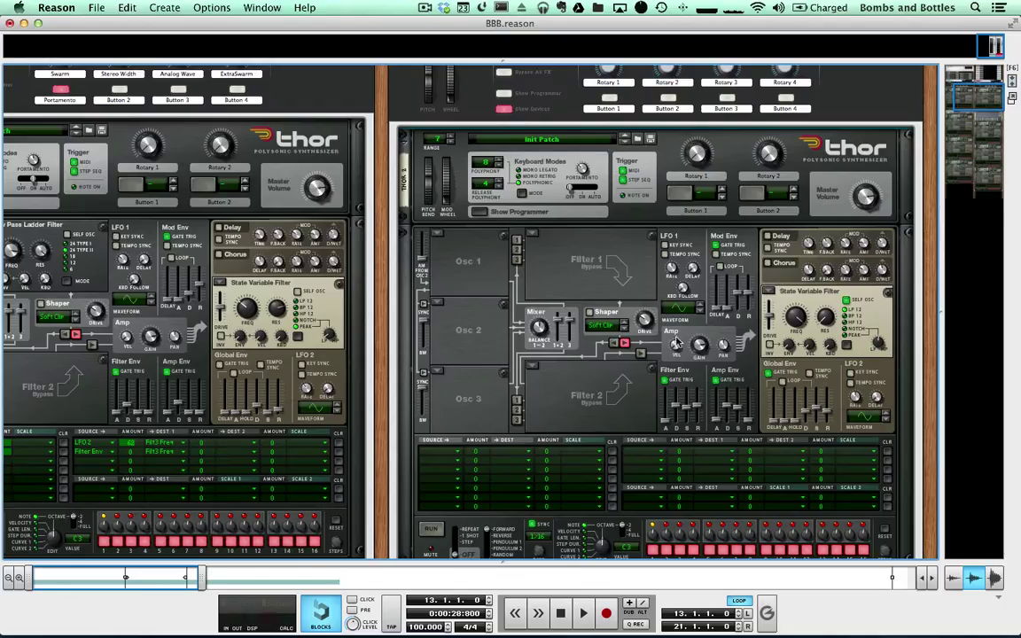
{"action": "scroll", "coordinate": [463, 349], "scroll_direction": "down", "scroll_amount": 4}
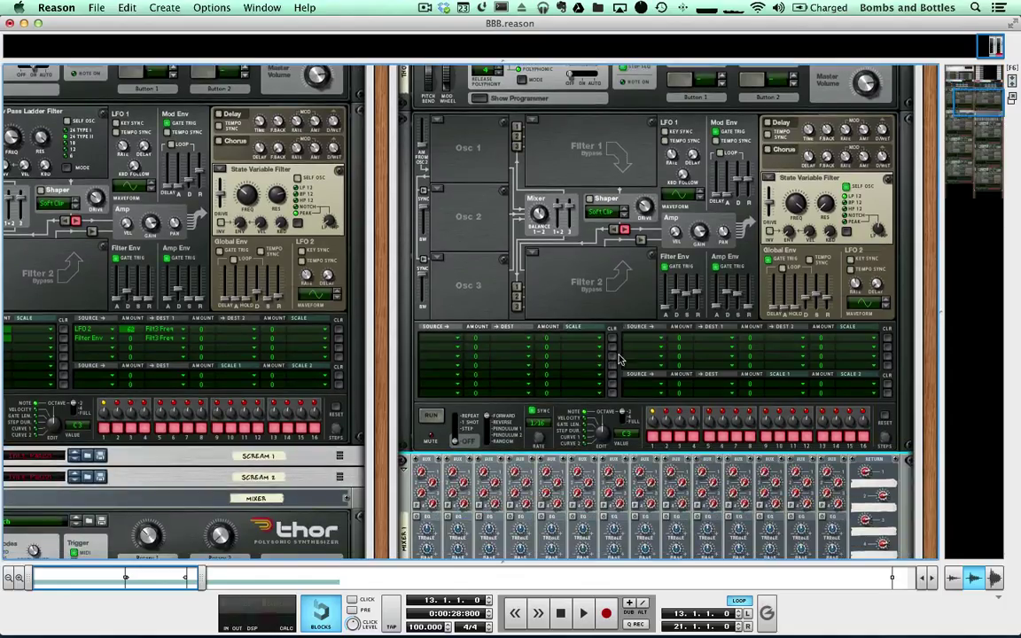
{"action": "scroll", "coordinate": [496, 351], "scroll_direction": "up", "scroll_amount": 1}
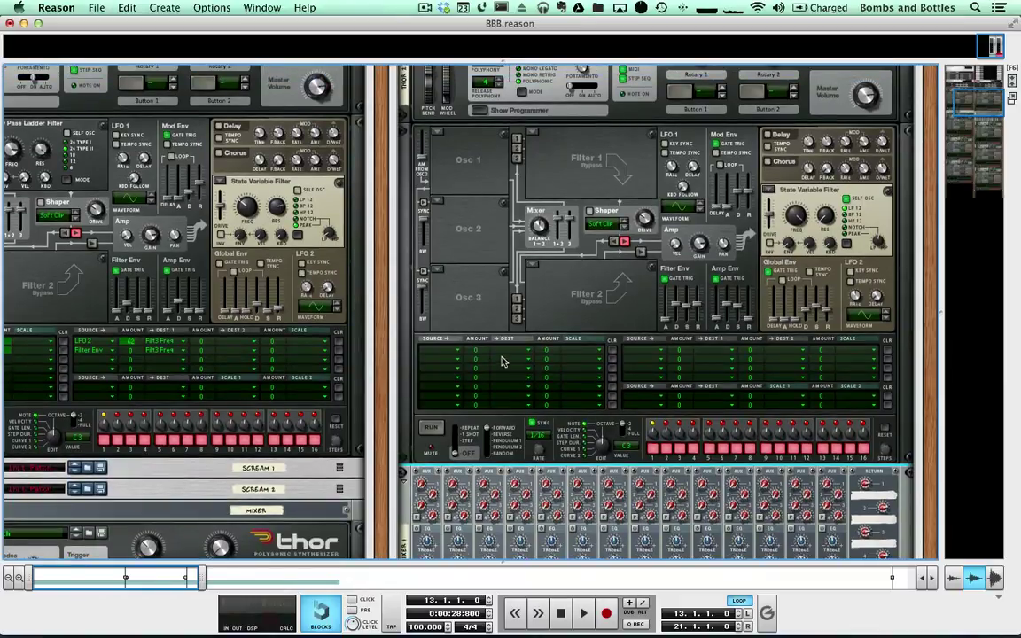
{"action": "left_click", "coordinate": [501, 362]}
{"action": "scroll", "coordinate": [501, 371], "scroll_direction": "down", "scroll_amount": 2}
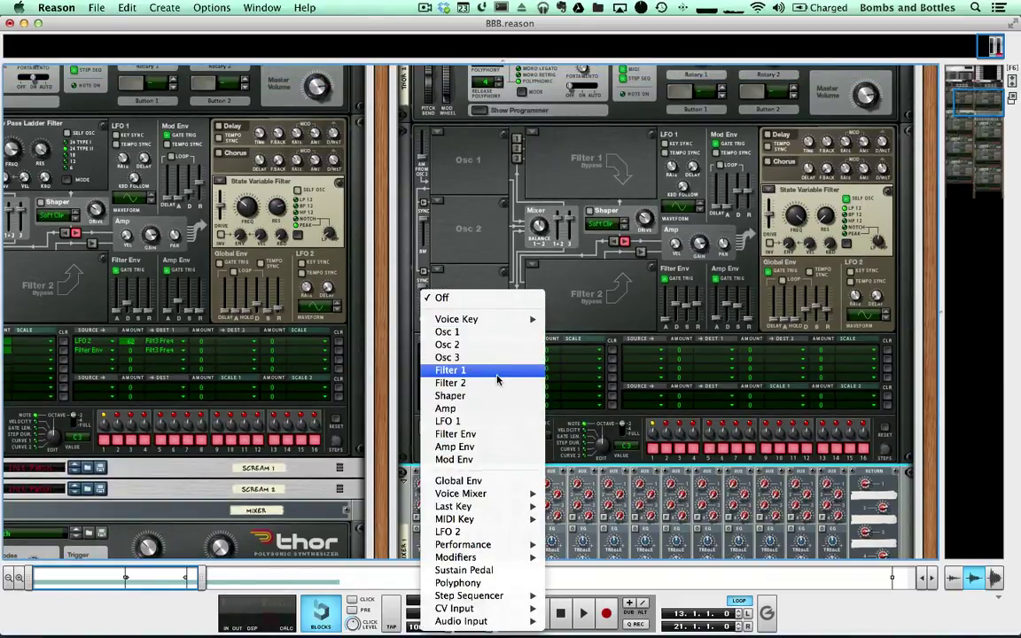
{"action": "mouse_move", "coordinate": [514, 620]}
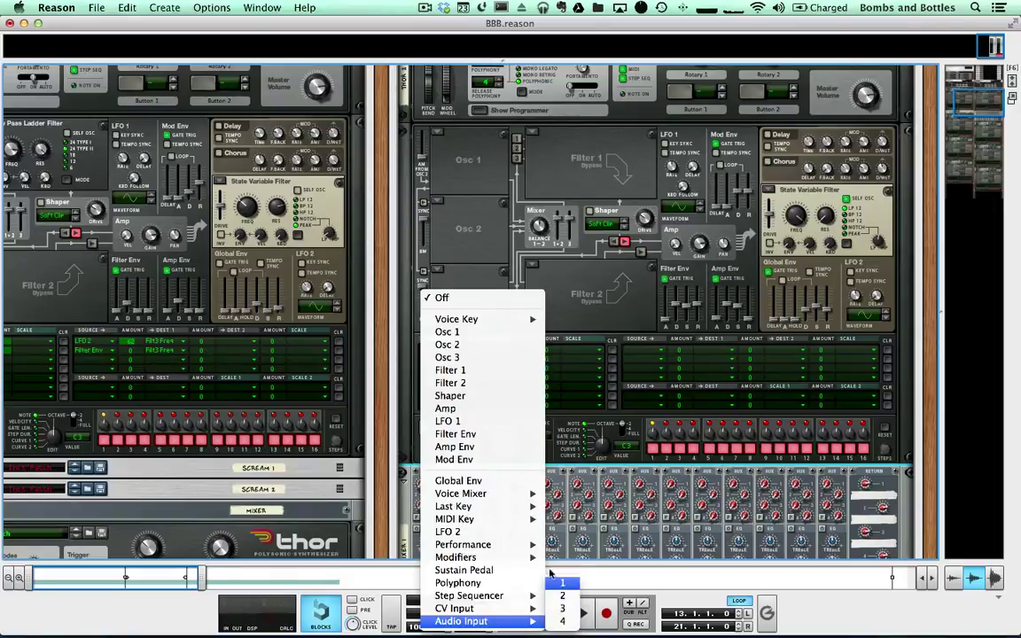
{"action": "left_click", "coordinate": [549, 572]}
{"action": "left_click", "coordinate": [501, 358]}
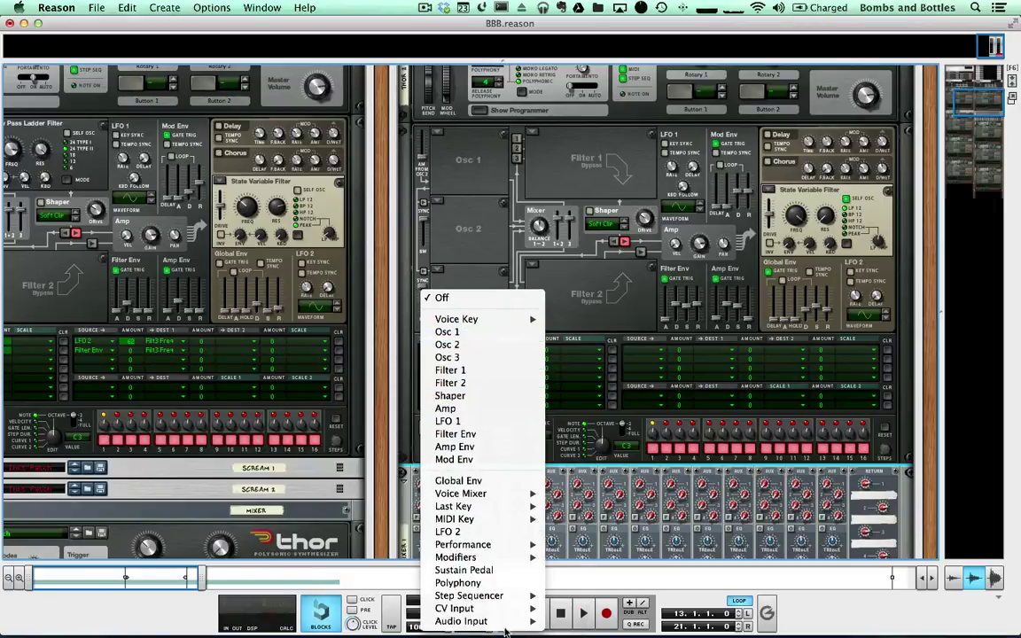
{"action": "mouse_move", "coordinate": [509, 621]}
{"action": "left_click", "coordinate": [556, 598]}
Route the Audio Input 1 and 2 rows to Filter 3 Left In and Right In, each with an amount of 100.
{"action": "left_click", "coordinate": [517, 352]}
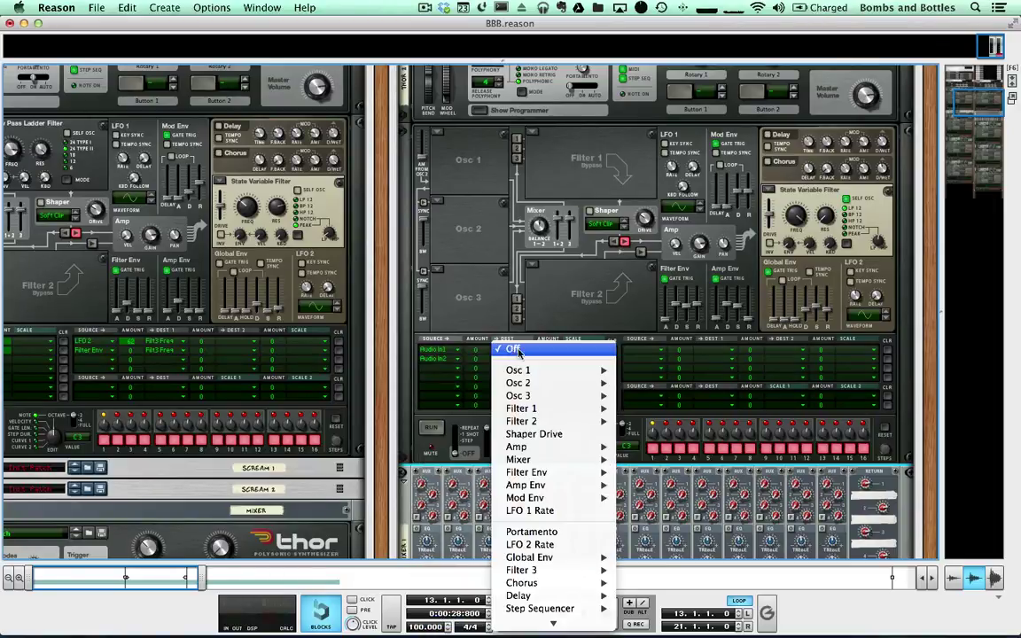
{"action": "mouse_move", "coordinate": [558, 557]}
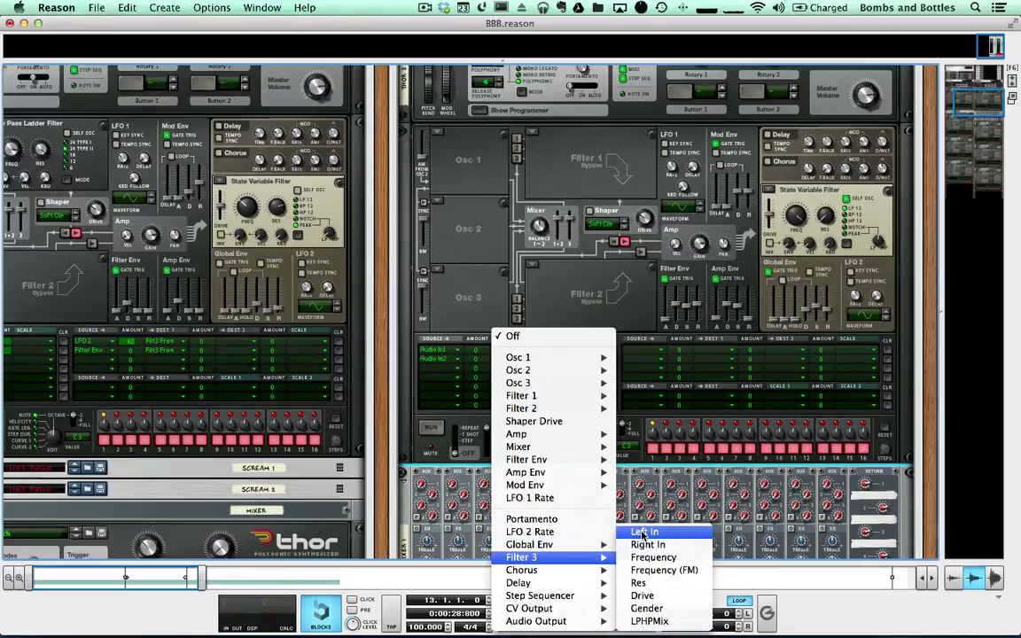
{"action": "left_click", "coordinate": [643, 533]}
{"action": "left_click", "coordinate": [515, 358]}
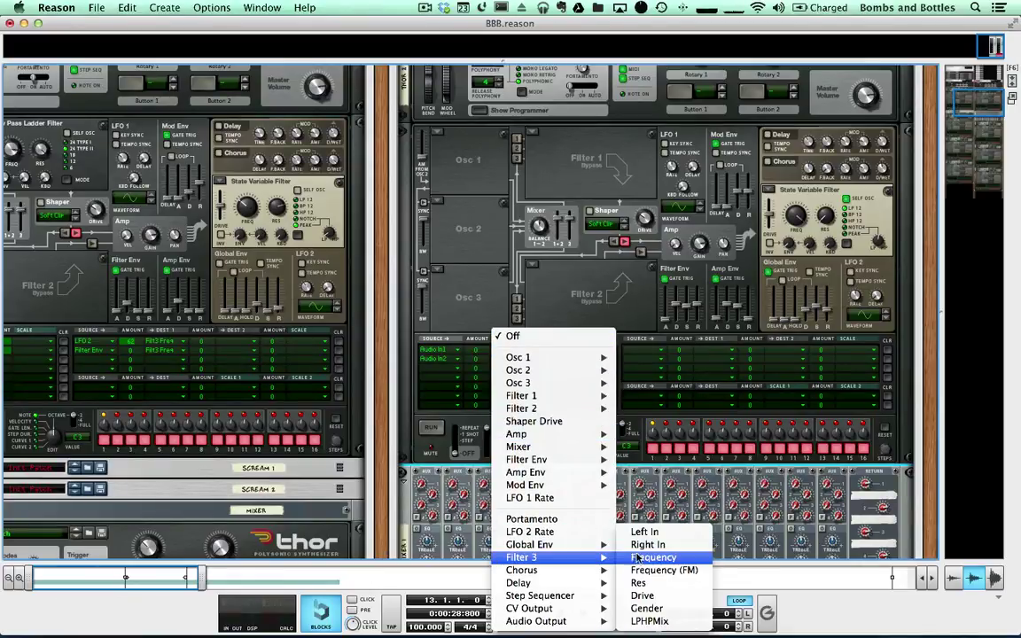
{"action": "left_click", "coordinate": [647, 544]}
{"action": "scroll", "coordinate": [487, 387], "scroll_direction": "up", "scroll_amount": 2}
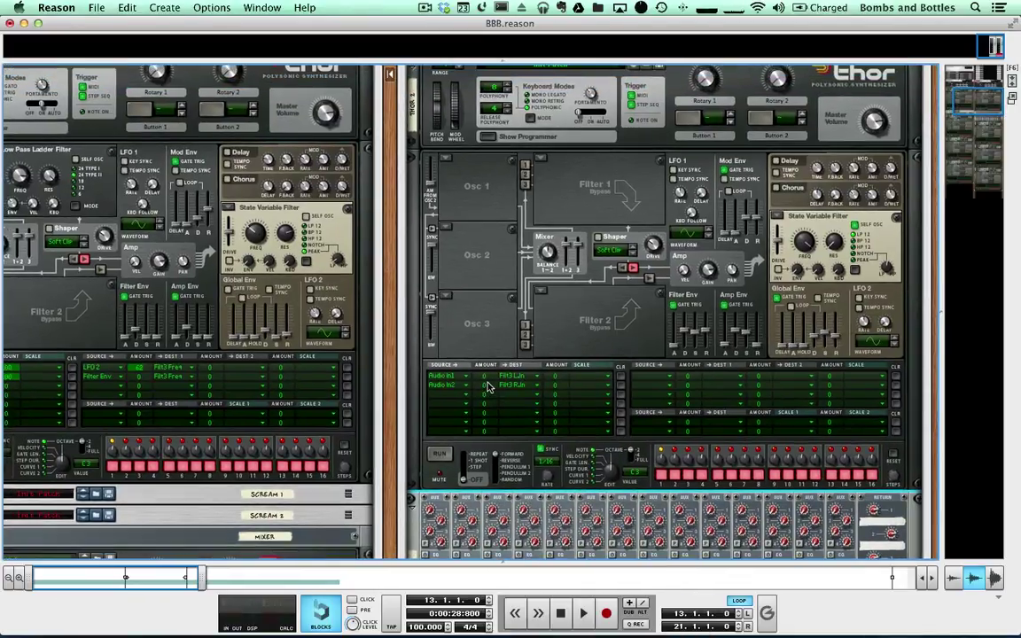
{"action": "left_click_drag", "start_coordinate": [488, 377], "coordinate": [488, 292]}
Adjust the frequency of the State Variable filter in the new Thor's Filter 3 slot.
{"action": "key", "text": "Tab"}
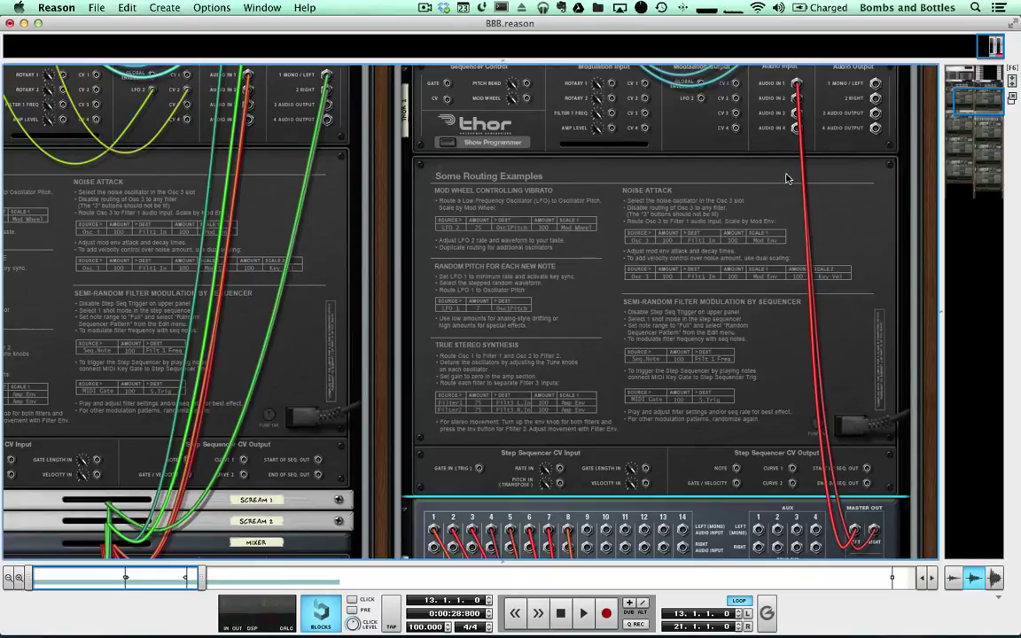
{"action": "key", "text": "Tab"}
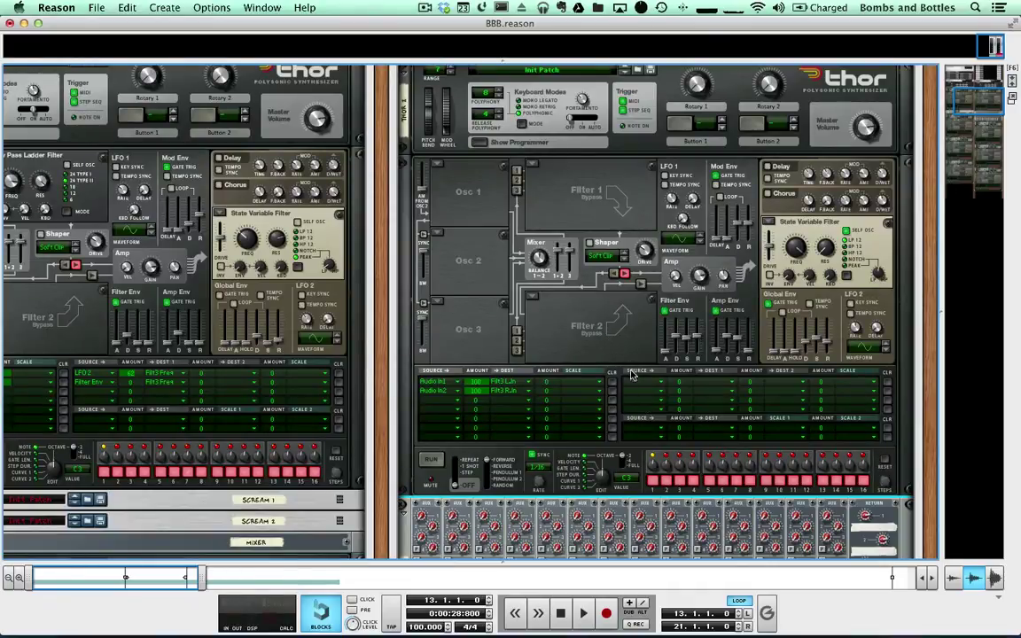
{"action": "scroll", "coordinate": [568, 333], "scroll_direction": "up", "scroll_amount": 1}
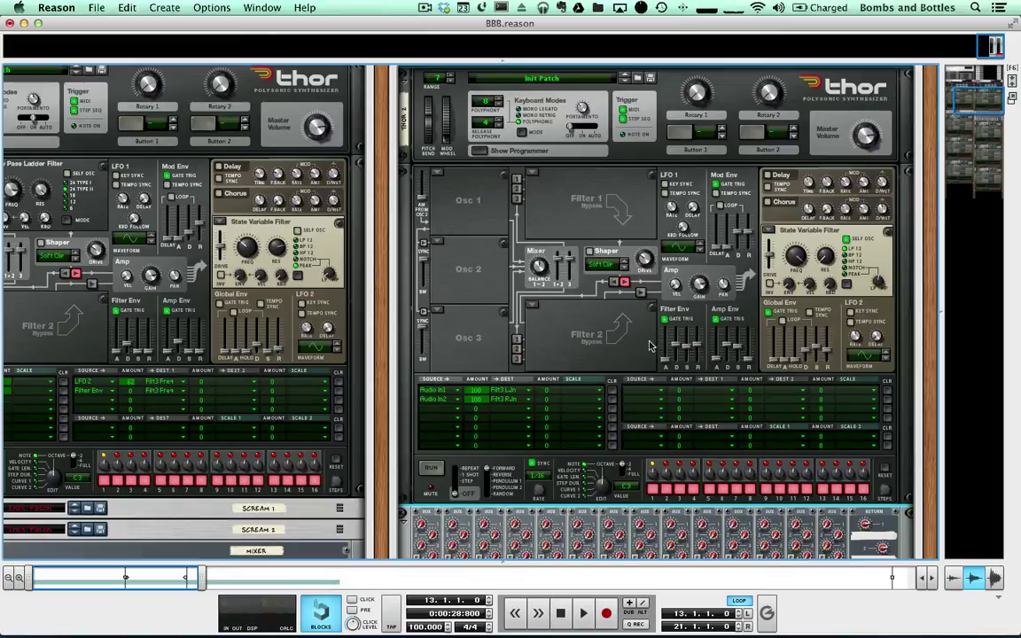
{"action": "scroll", "coordinate": [587, 330], "scroll_direction": "up", "scroll_amount": 1}
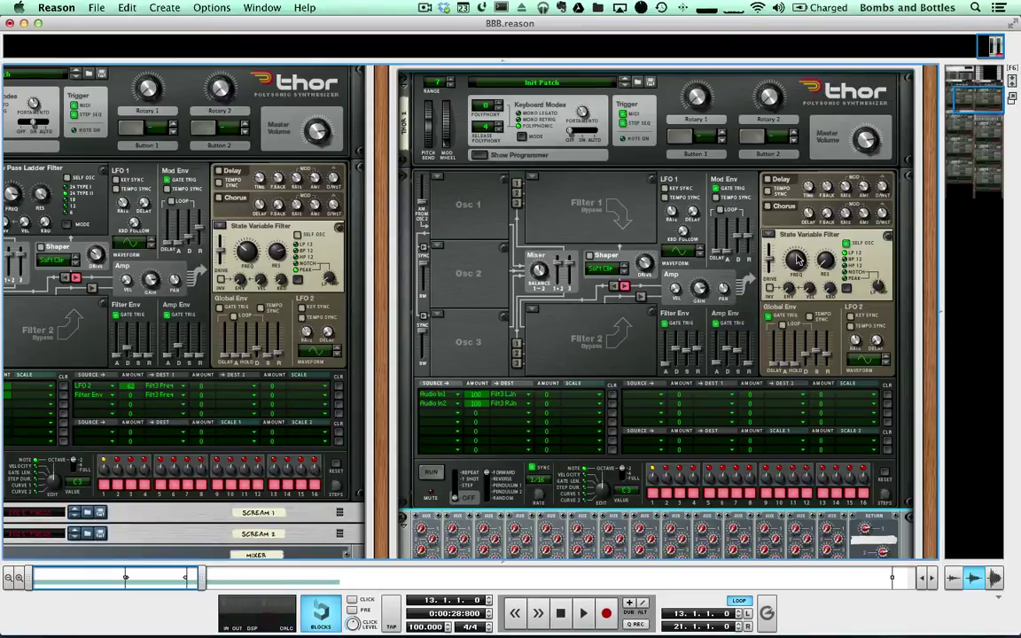
{"action": "left_click_drag", "start_coordinate": [797, 259], "coordinate": [798, 279]}
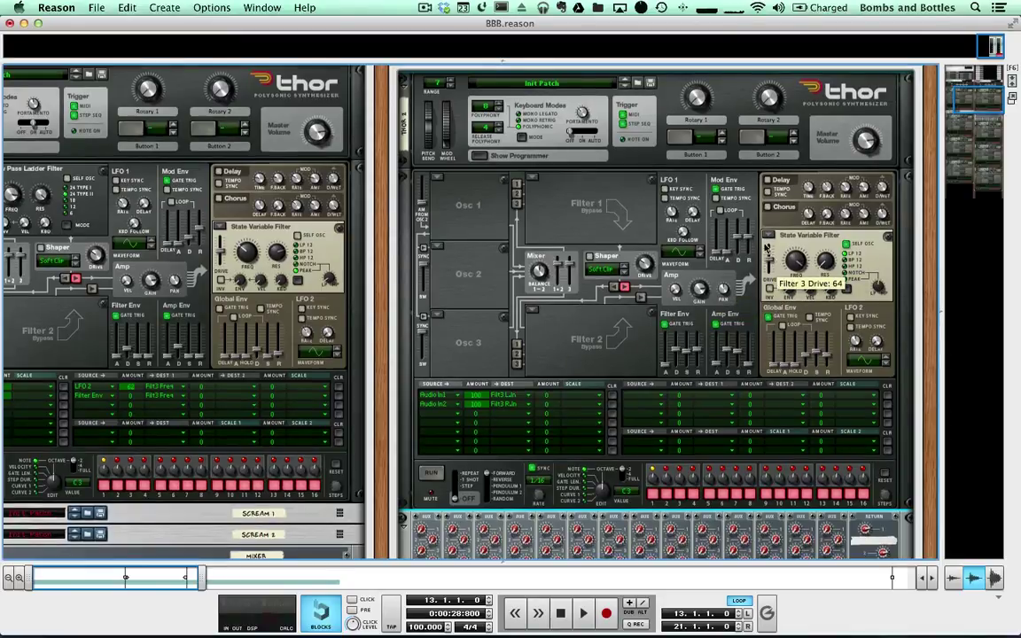
Cable the new Thor's audio outputs 1 and 2 to Combinator 2's From Devices left and right inputs.
{"action": "key", "text": "Tab"}
{"action": "scroll", "coordinate": [736, 177], "scroll_direction": "up", "scroll_amount": 3}
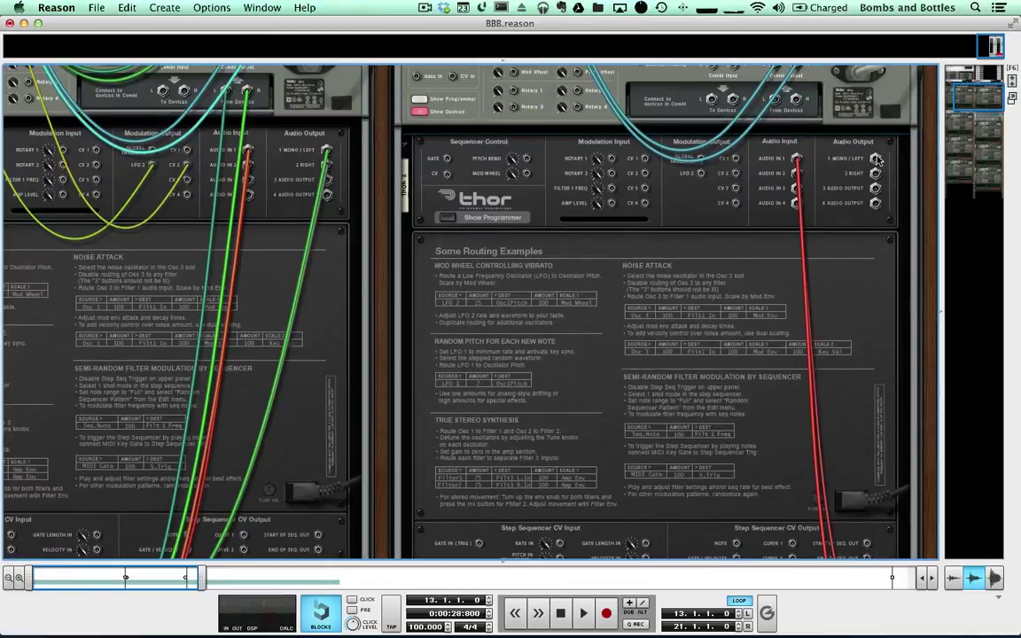
{"action": "left_click_drag", "start_coordinate": [875, 159], "coordinate": [784, 99]}
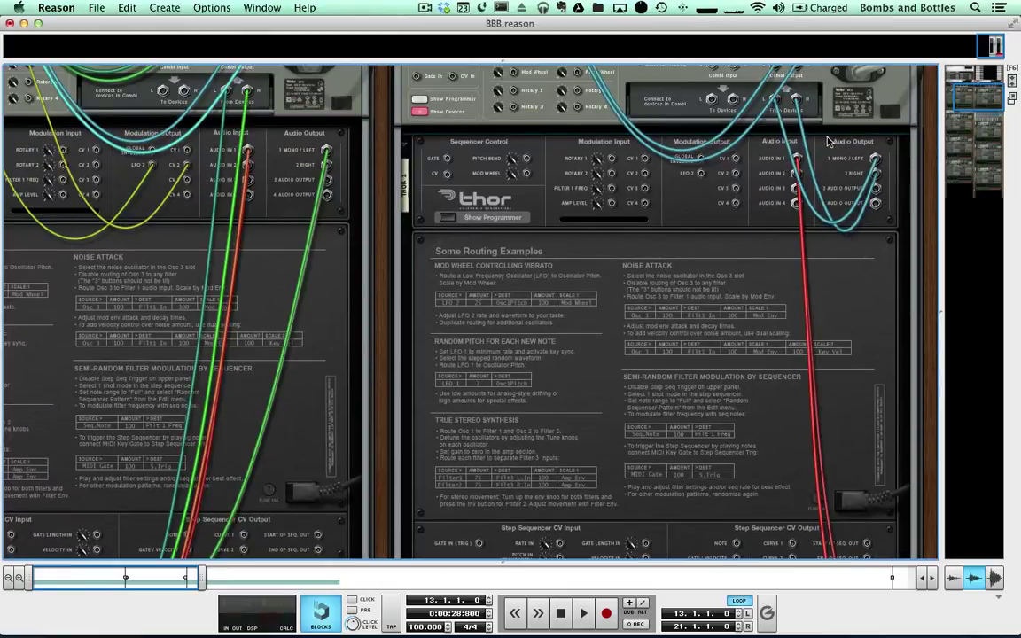
{"action": "key", "text": "Tab"}
{"action": "scroll", "coordinate": [795, 266], "scroll_direction": "down", "scroll_amount": 3}
{"action": "scroll", "coordinate": [795, 276], "scroll_direction": "up", "scroll_amount": 2}
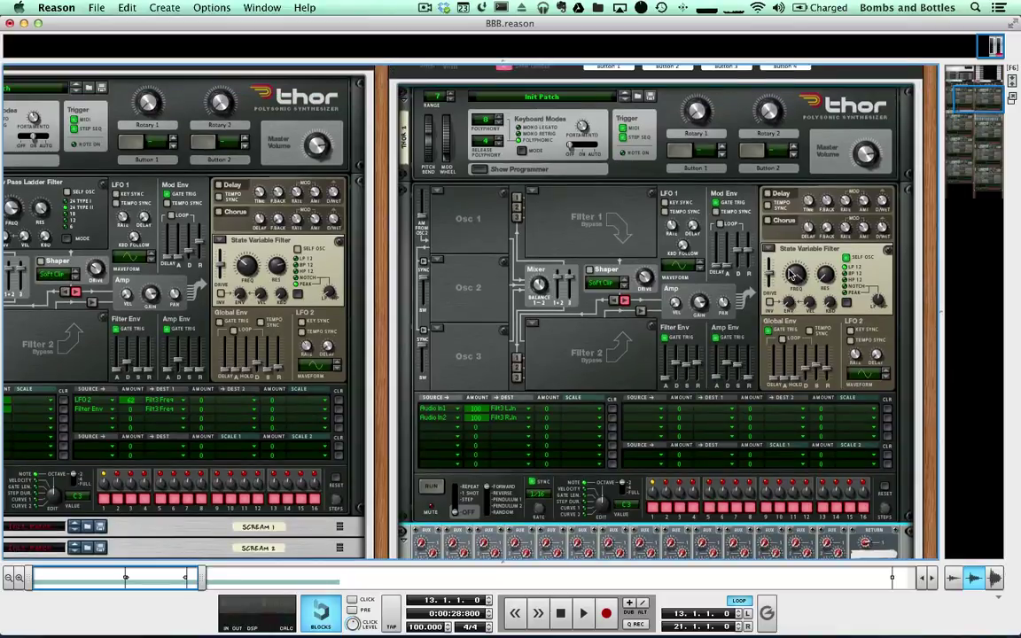
{"action": "scroll", "coordinate": [780, 268], "scroll_direction": "up", "scroll_amount": 5}
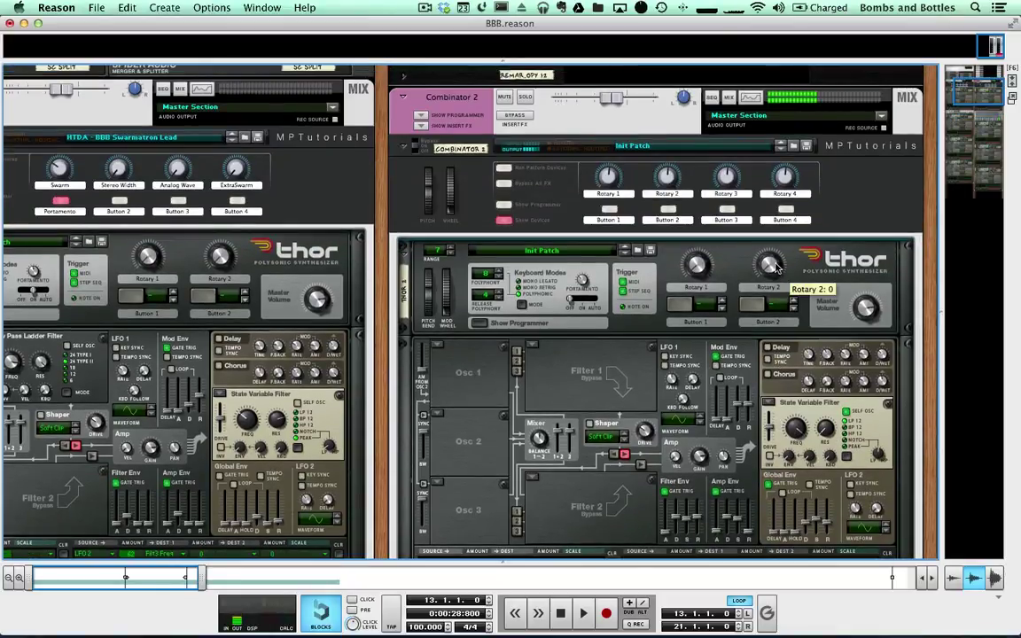
Readjust the frequency of the State Variable filter in Combinator 2's filter Thor.
{"action": "scroll", "coordinate": [776, 268], "scroll_direction": "down", "scroll_amount": 13}
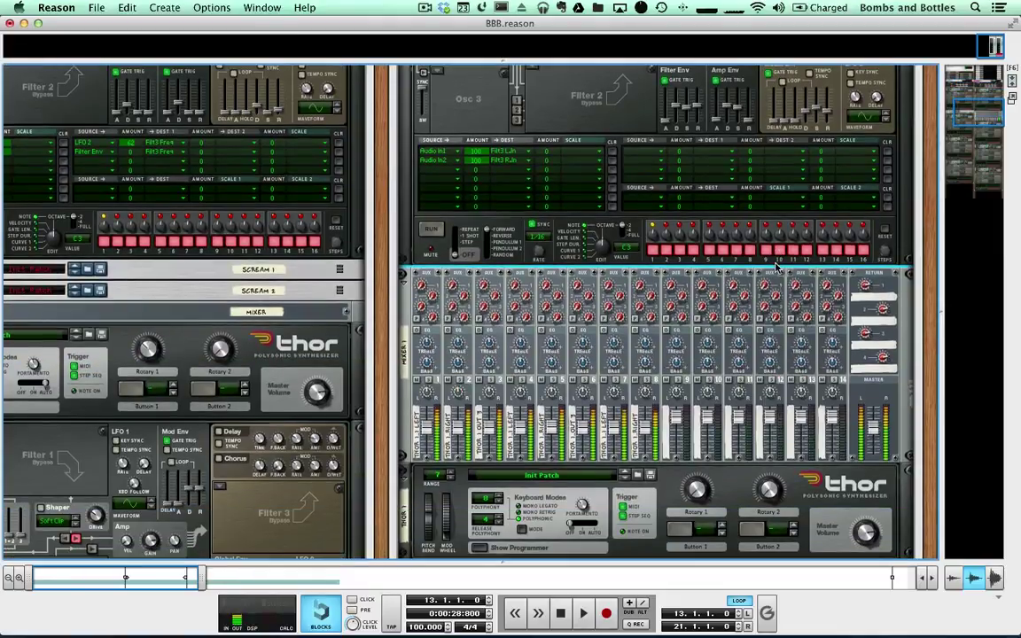
{"action": "scroll", "coordinate": [789, 301], "scroll_direction": "up", "scroll_amount": 5}
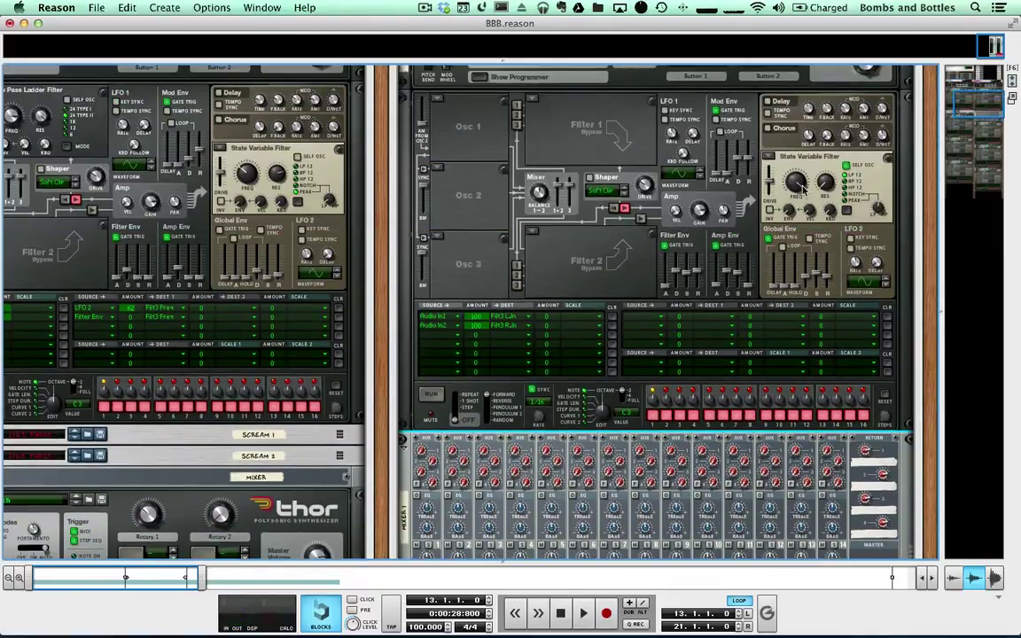
{"action": "left_click_drag", "start_coordinate": [802, 183], "coordinate": [795, 293]}
{"action": "mouse_move", "coordinate": [786, 191]}
{"action": "left_mouse_down"}
{"action": "mouse_move", "coordinate": [786, 202]}
{"action": "mouse_move", "coordinate": [787, 186]}
{"action": "left_mouse_up"}
{"action": "scroll", "coordinate": [656, 222], "scroll_direction": "up", "scroll_amount": 3}
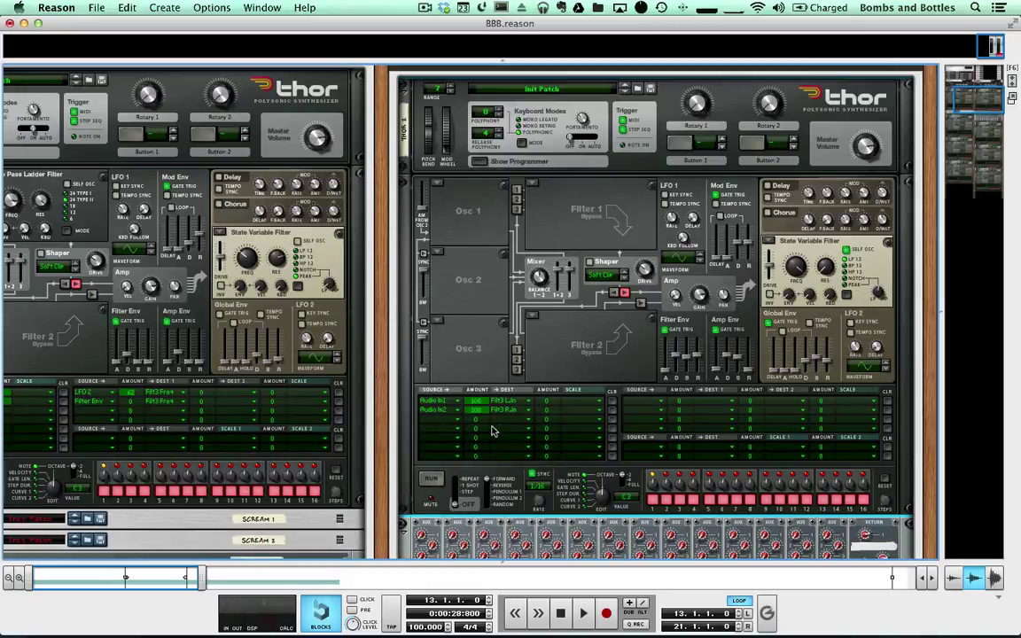
Route Voice Key Gate to Global Env Gate with an amount of 100 in the filter Thor's third modulation row.
{"action": "scroll", "coordinate": [530, 426], "scroll_direction": "left", "scroll_amount": 5}
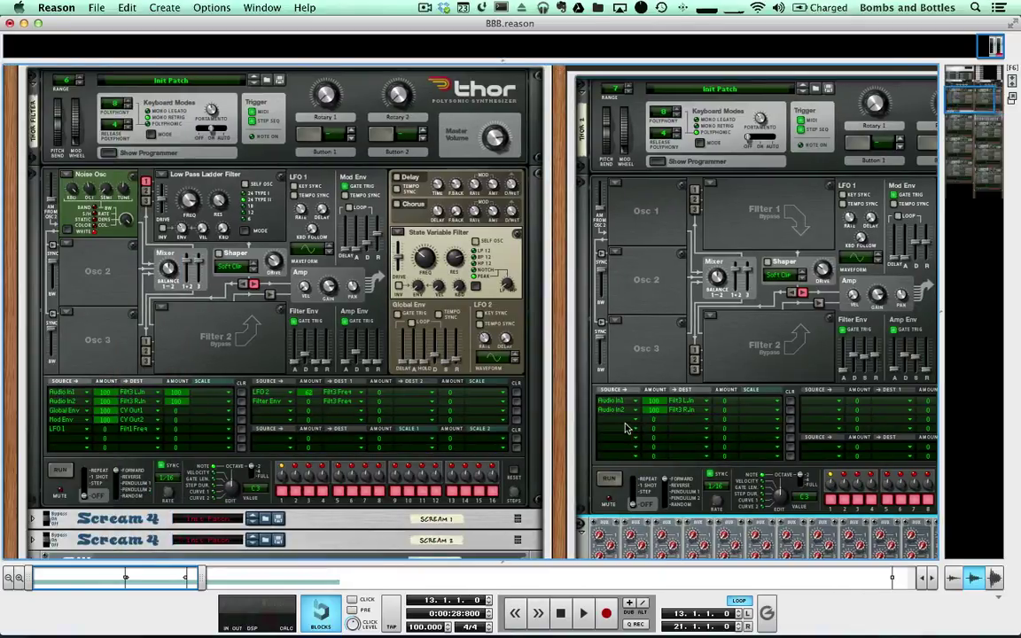
{"action": "scroll", "coordinate": [625, 429], "scroll_direction": "right", "scroll_amount": 2}
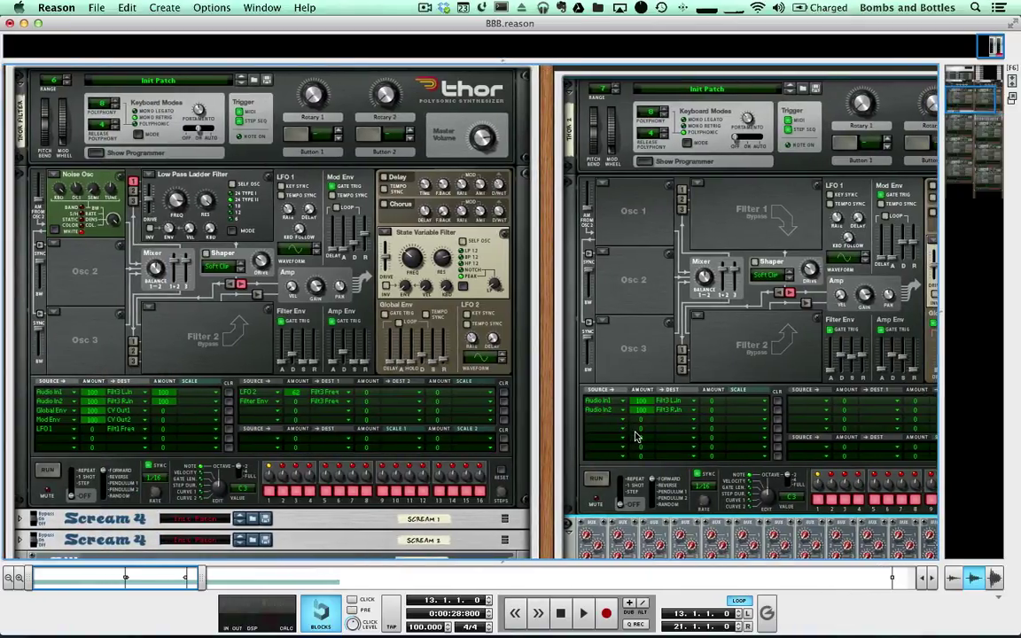
{"action": "scroll", "coordinate": [634, 436], "scroll_direction": "right", "scroll_amount": 3}
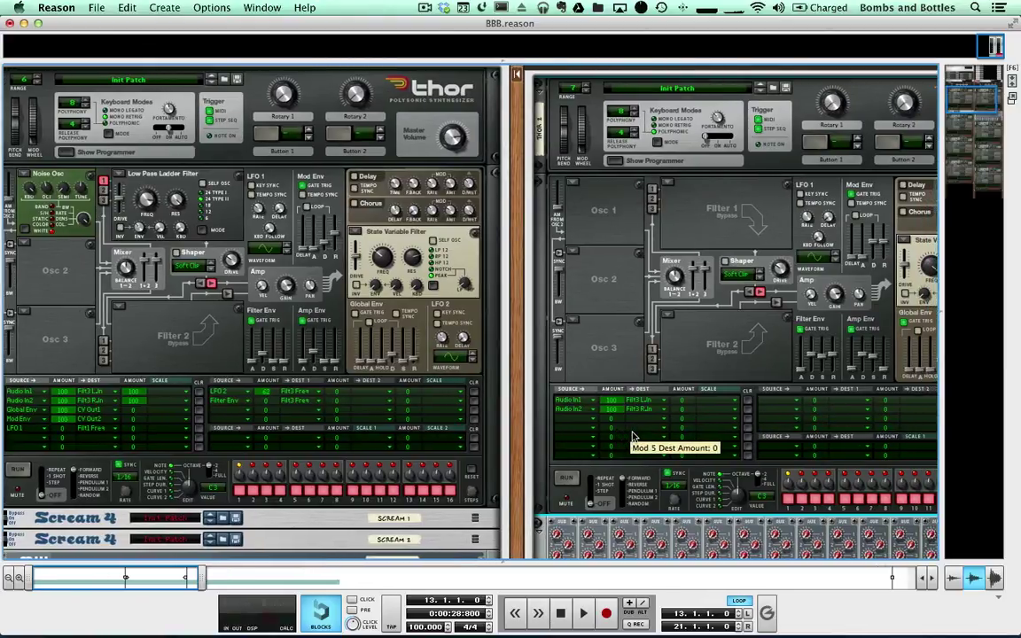
{"action": "scroll", "coordinate": [570, 422], "scroll_direction": "right", "scroll_amount": 5}
{"action": "left_click", "coordinate": [452, 418]}
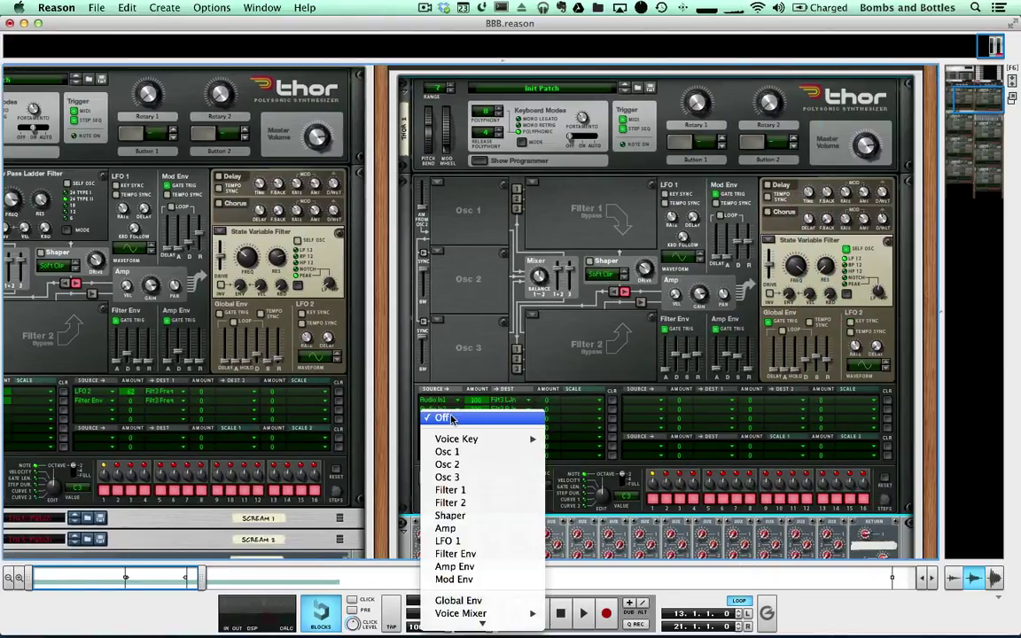
{"action": "mouse_move", "coordinate": [479, 440]}
{"action": "left_click", "coordinate": [623, 481]}
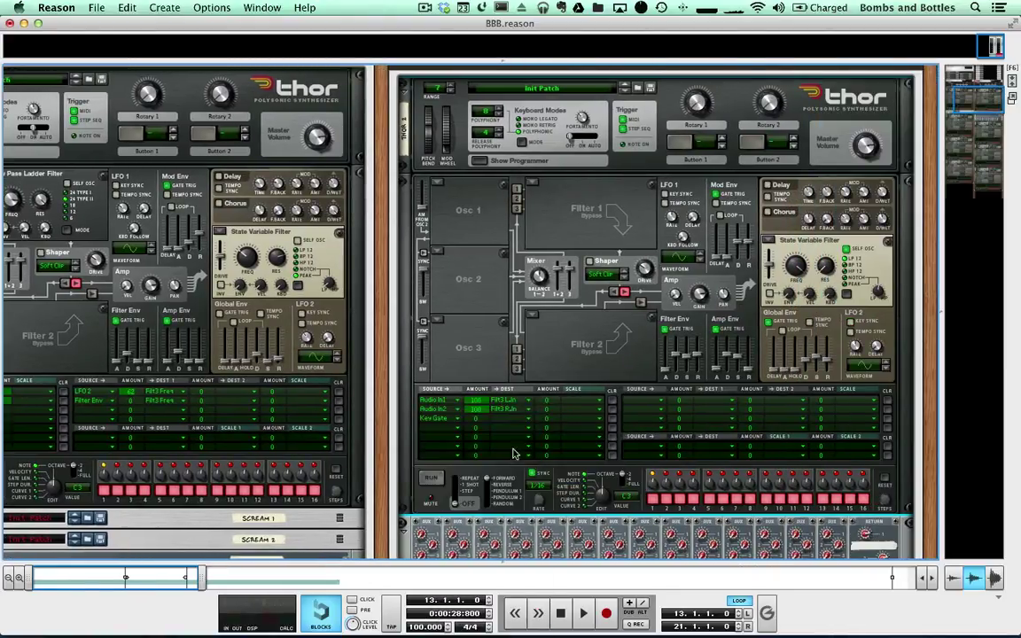
{"action": "left_click", "coordinate": [513, 418]}
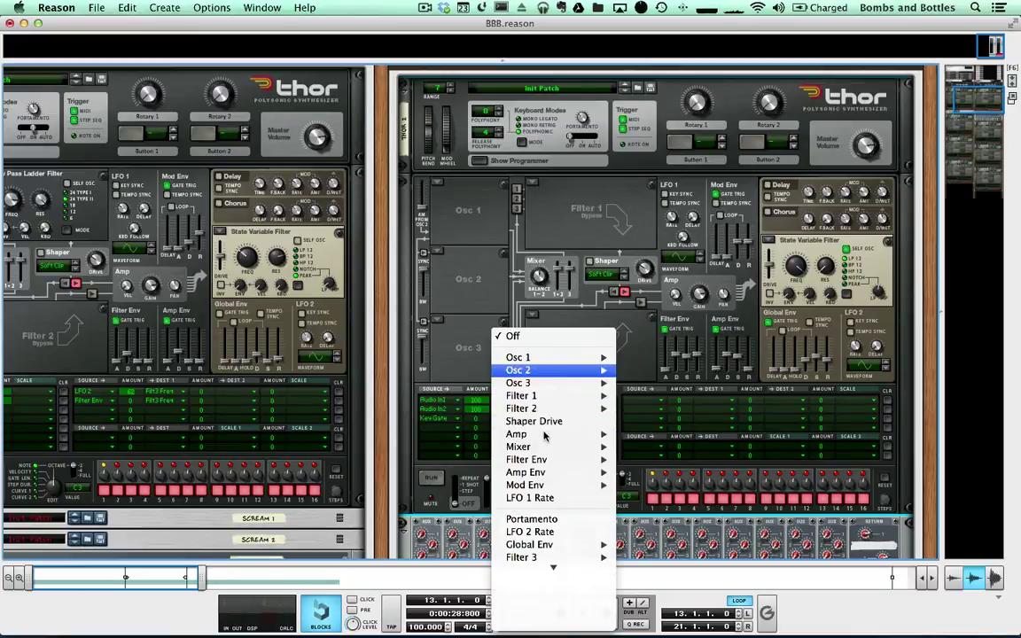
{"action": "mouse_move", "coordinate": [576, 545]}
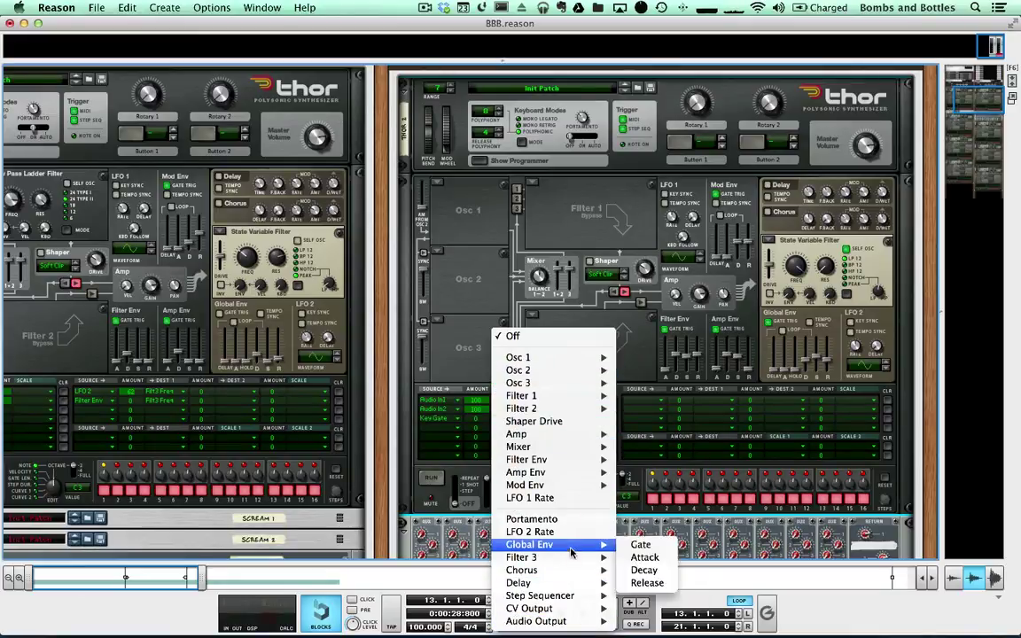
{"action": "left_click", "coordinate": [632, 549]}
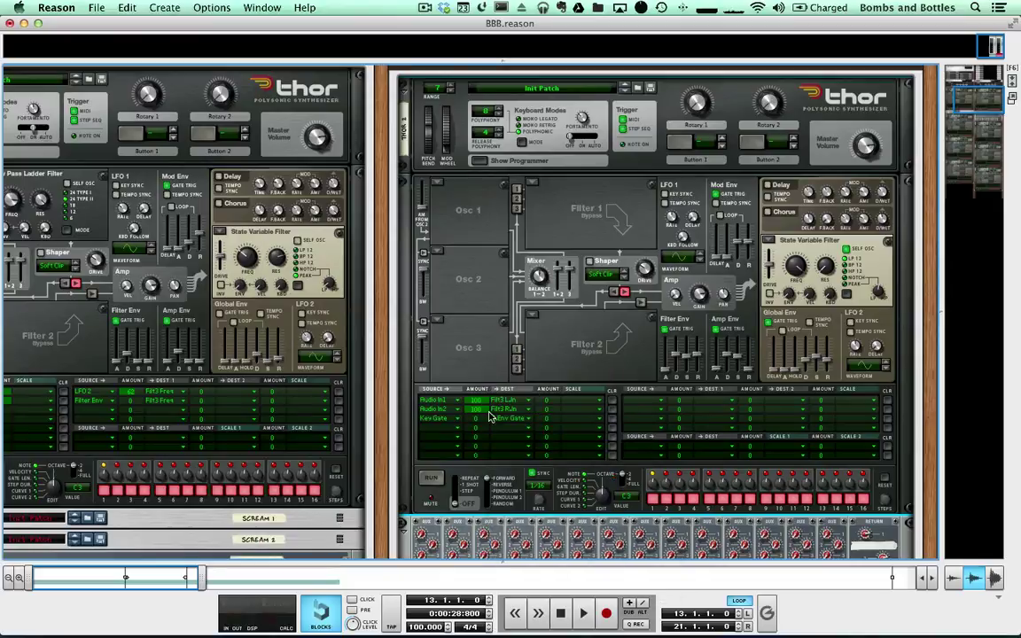
{"action": "left_click_drag", "start_coordinate": [476, 418], "coordinate": [476, 359]}
Lower the filter Thor's Global Env release and set Filter 3's Global Env amount to 127.
{"action": "scroll", "coordinate": [784, 329], "scroll_direction": "up", "scroll_amount": 1}
{"action": "scroll", "coordinate": [784, 329], "scroll_direction": "up", "scroll_amount": 1}
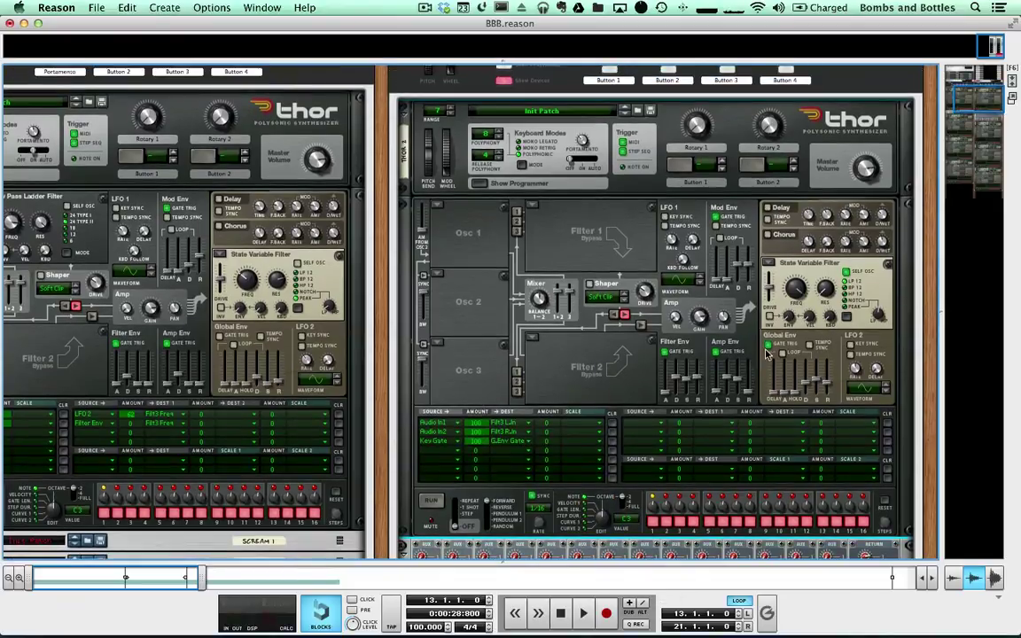
{"action": "left_click_drag", "start_coordinate": [826, 372], "coordinate": [830, 435]}
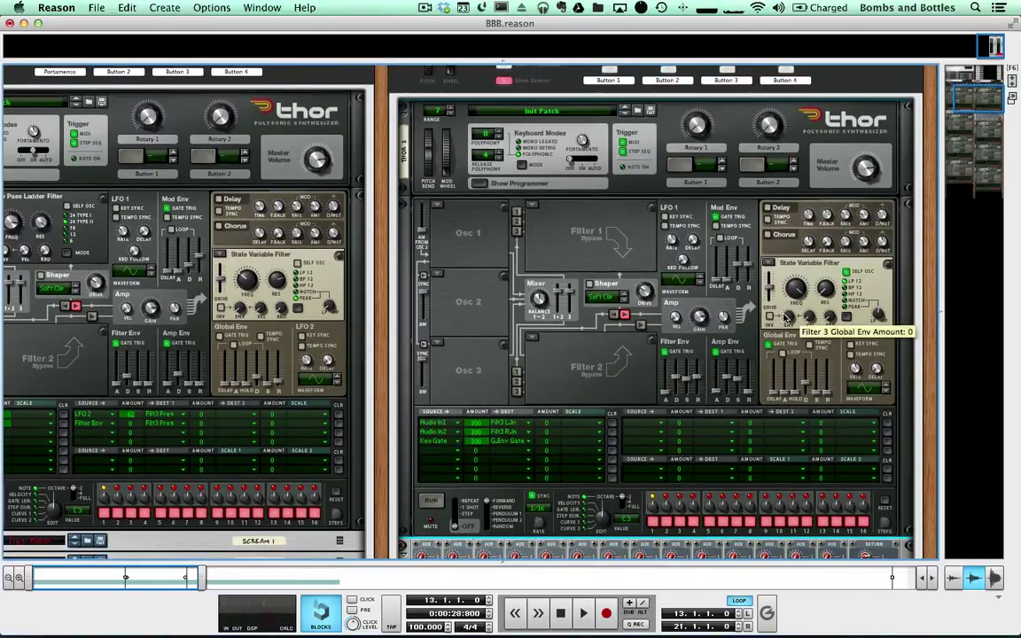
{"action": "left_click_drag", "start_coordinate": [788, 317], "coordinate": [709, 282]}
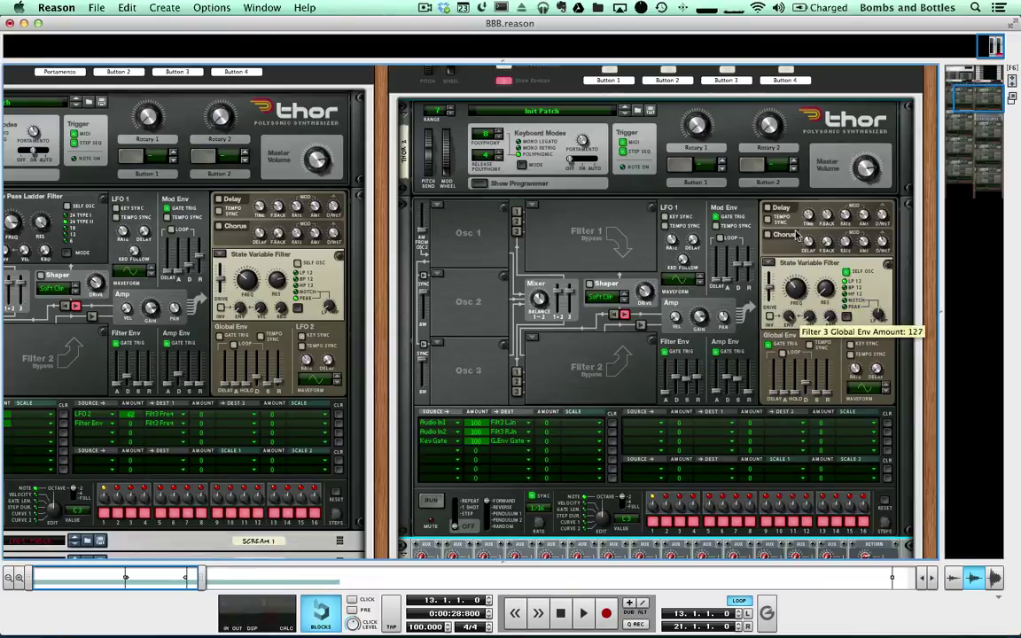
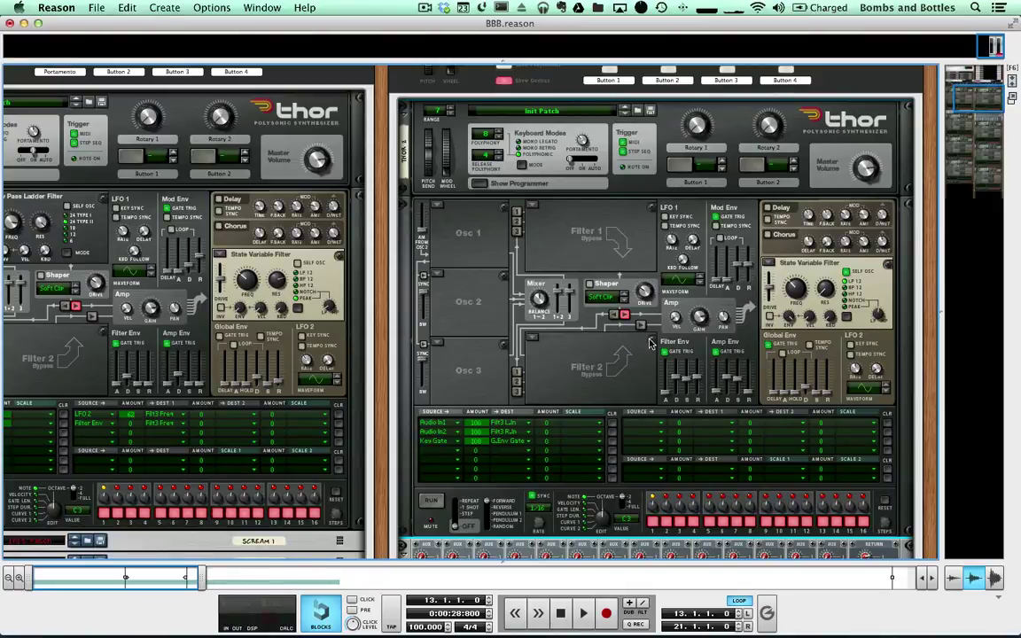
Rename Combinator 2's Rotary 1 knob as Swarm.
{"action": "scroll", "coordinate": [649, 344], "scroll_direction": "down", "scroll_amount": 4}
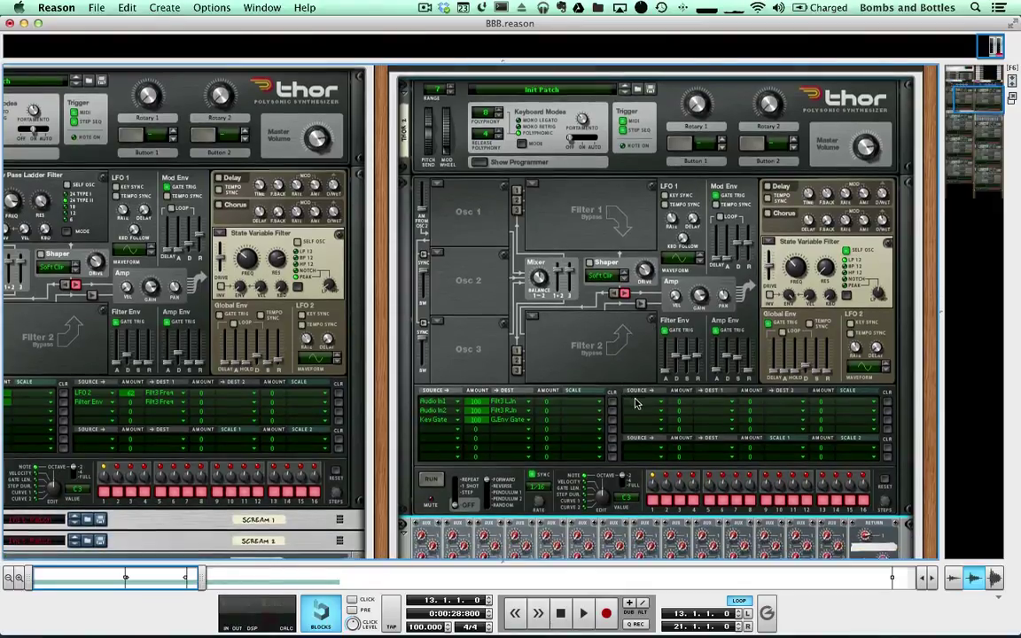
{"action": "scroll", "coordinate": [617, 407], "scroll_direction": "up", "scroll_amount": 10}
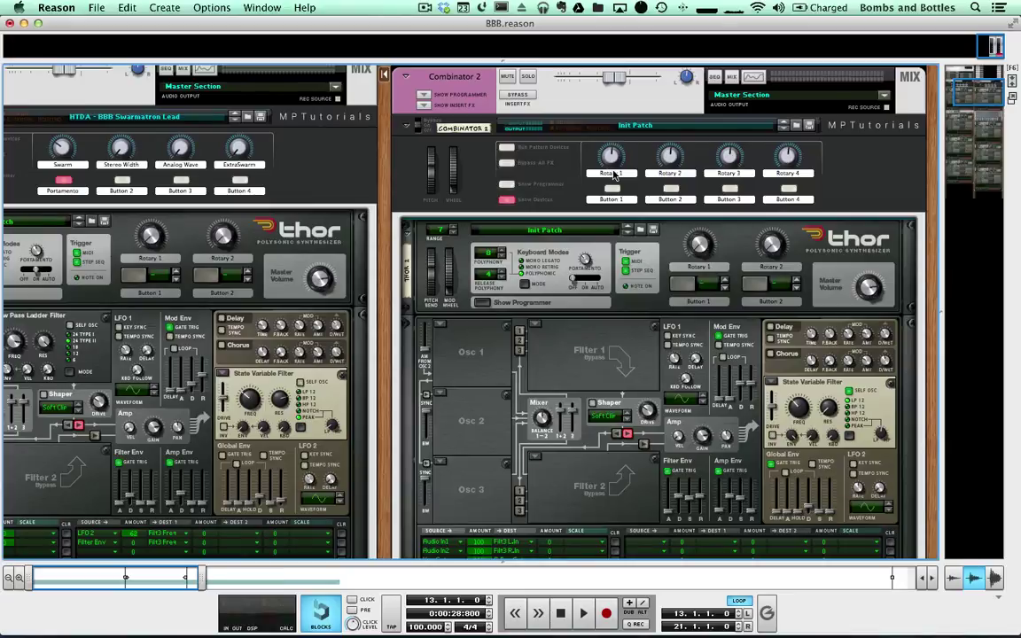
{"action": "double_click", "coordinate": [611, 172]}
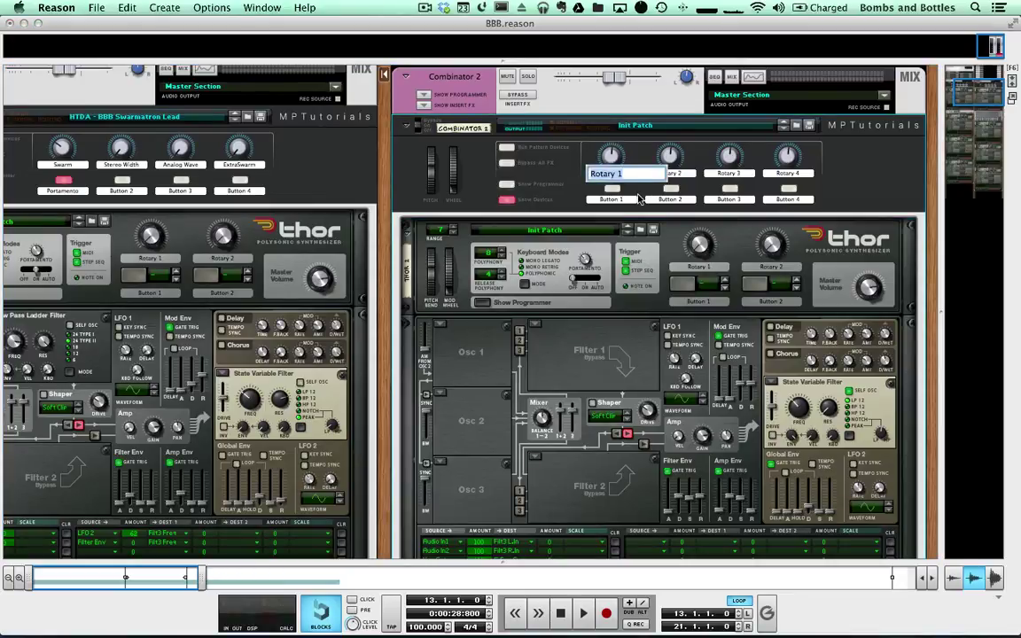
{"action": "type", "text": "Sawrm"}
{"action": "key", "text": "BackSpace"}
{"action": "key", "text": "BackSpace"}
{"action": "key", "text": "BackSpace"}
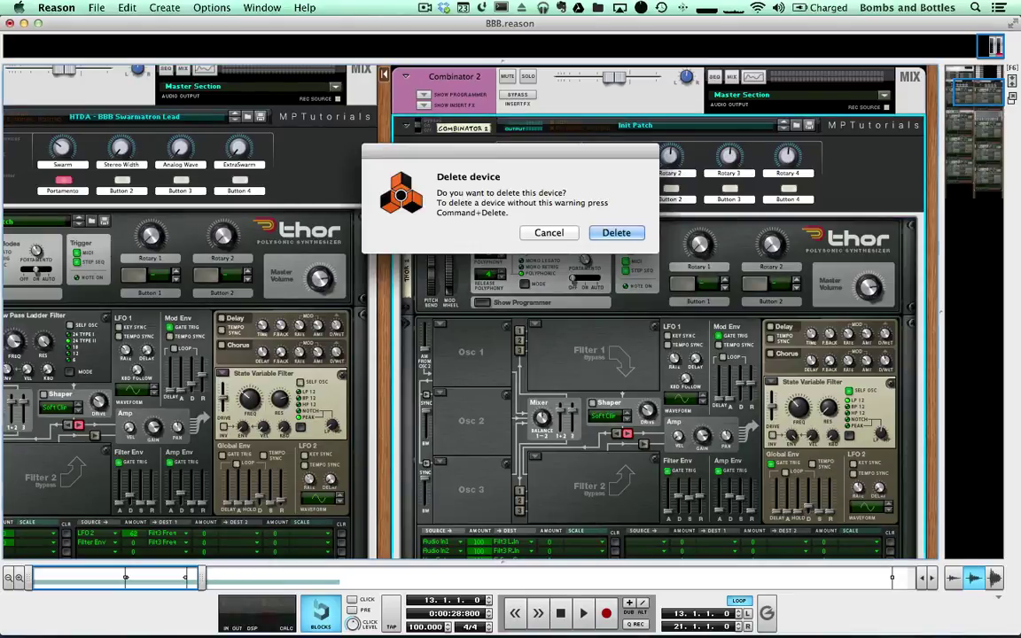
{"action": "left_click", "coordinate": [549, 233]}
{"action": "double_click", "coordinate": [610, 173]}
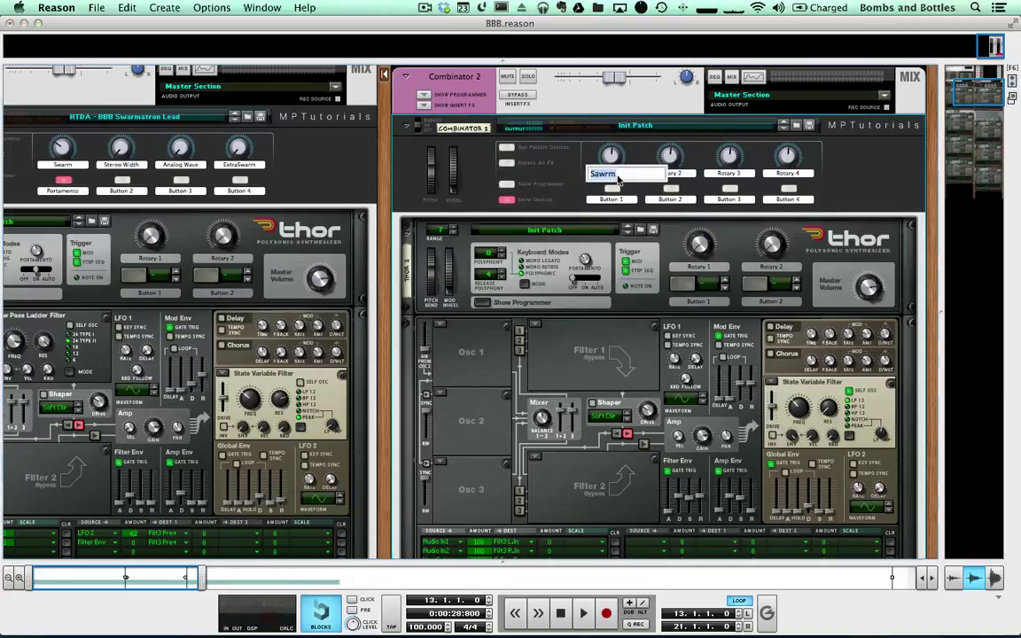
{"action": "type", "text": "Swarm"}
{"action": "key", "text": "Return"}
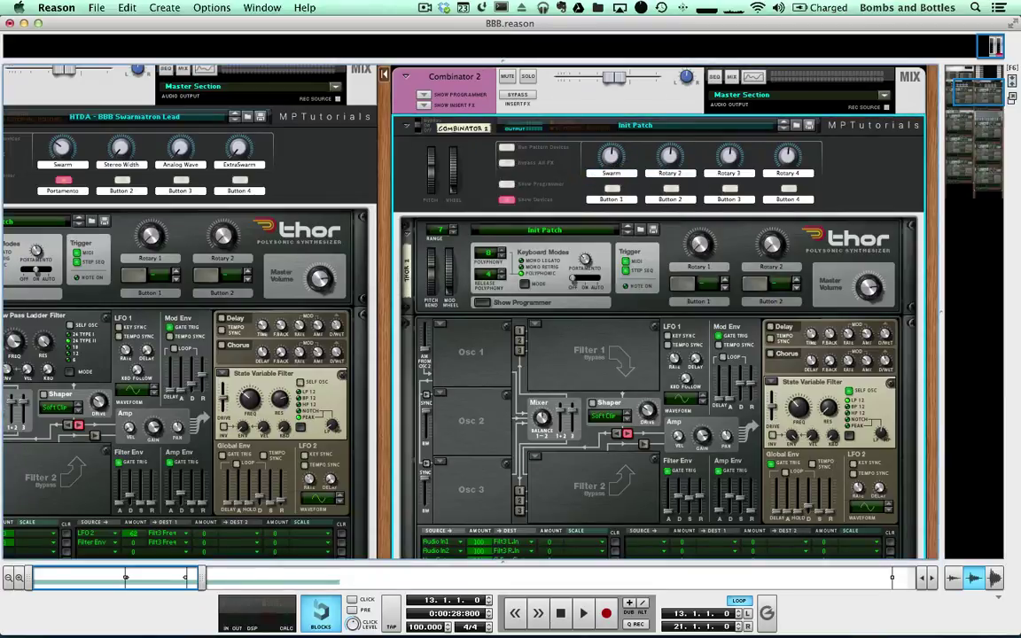
Show the programmers of Combinator 2 and the reference Swarmatron Lead Combinator.
{"action": "left_click", "coordinate": [601, 353]}
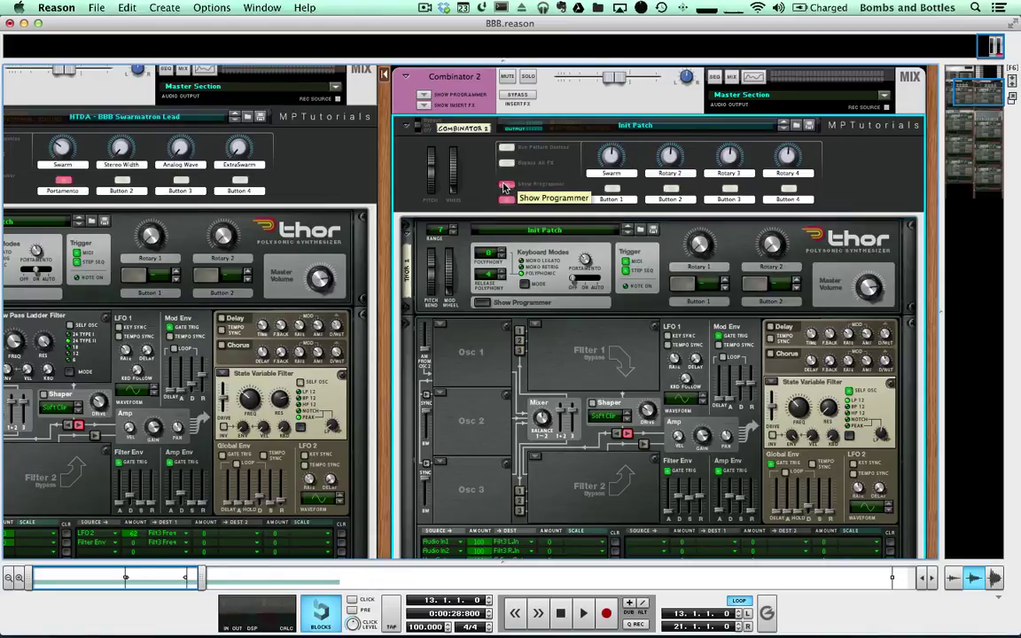
{"action": "left_click", "coordinate": [503, 188]}
{"action": "scroll", "coordinate": [457, 233], "scroll_direction": "left", "scroll_amount": 5}
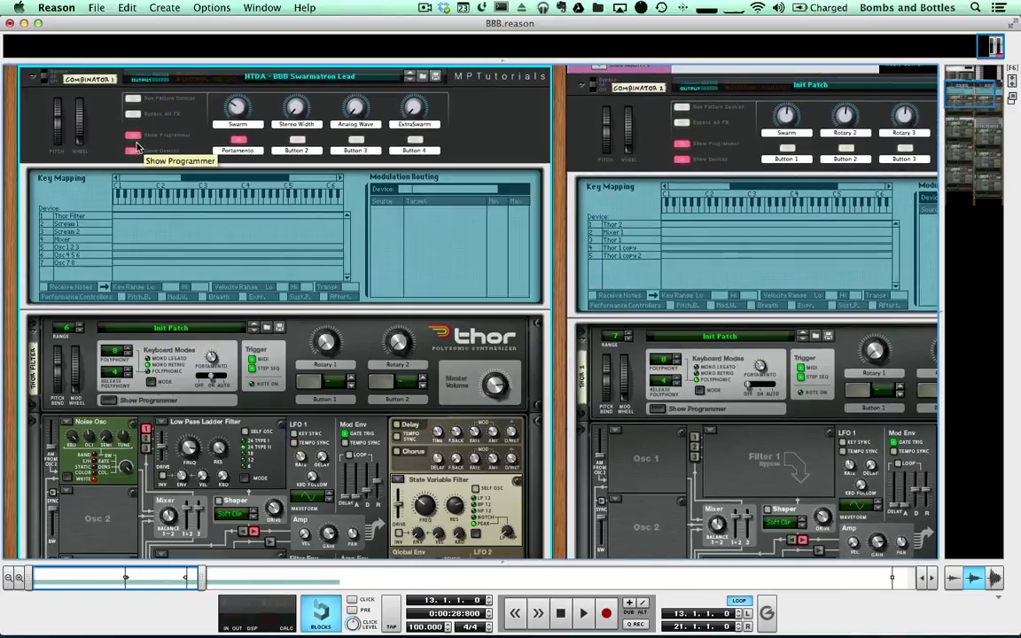
{"action": "left_click", "coordinate": [132, 147]}
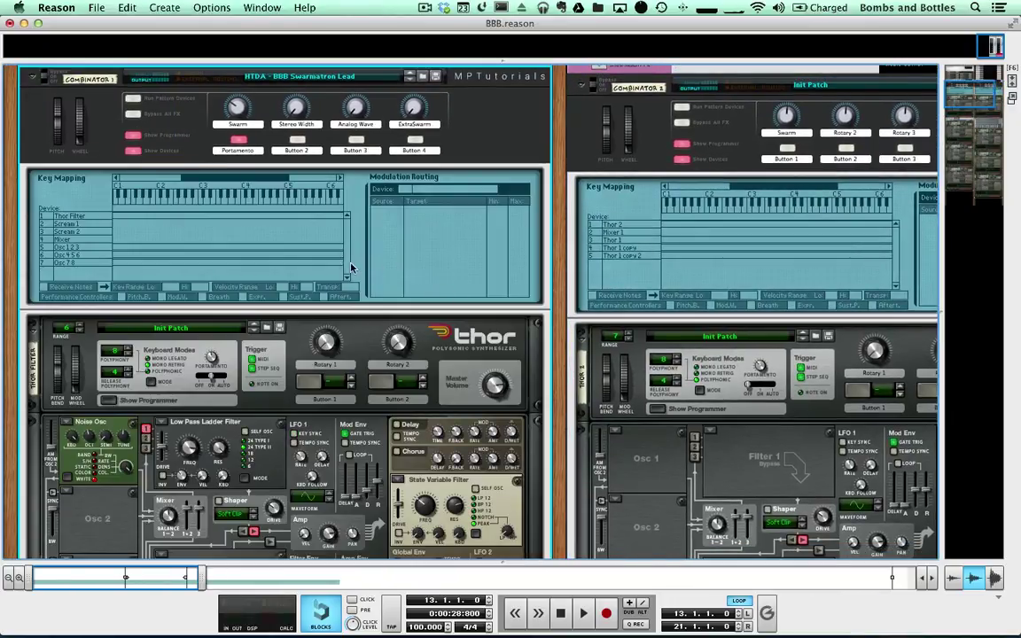
Select Thor 1 in Combinator 2's programmer and Osc 1 2 3 in the reference Combinator's to compare their modulation routings.
{"action": "scroll", "coordinate": [591, 256], "scroll_direction": "right", "scroll_amount": 5}
{"action": "scroll", "coordinate": [592, 256], "scroll_direction": "right", "scroll_amount": 3}
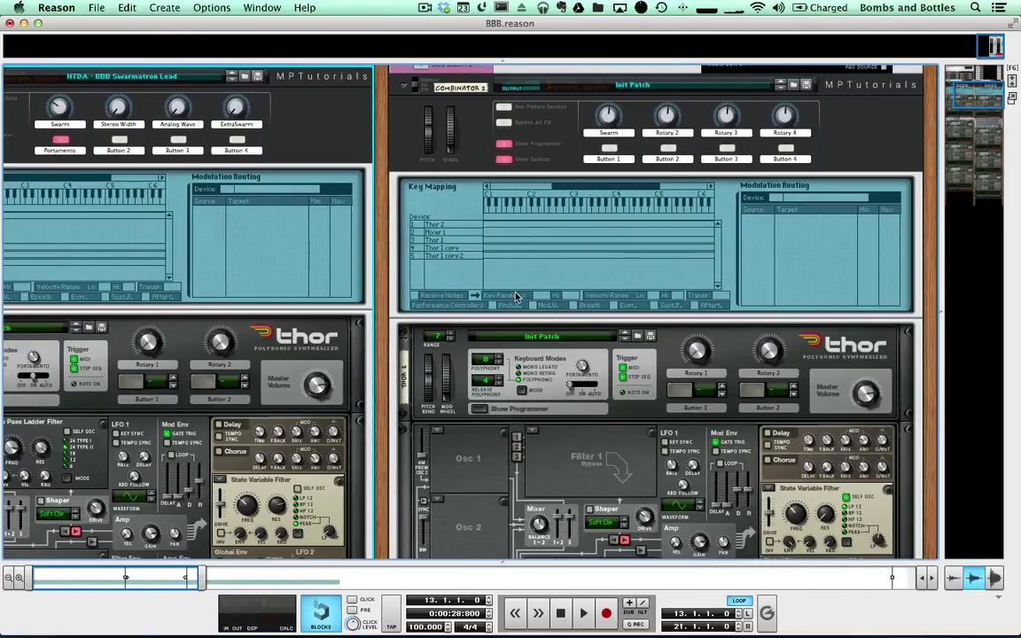
{"action": "left_click", "coordinate": [464, 241]}
{"action": "scroll", "coordinate": [266, 226], "scroll_direction": "left", "scroll_amount": 6}
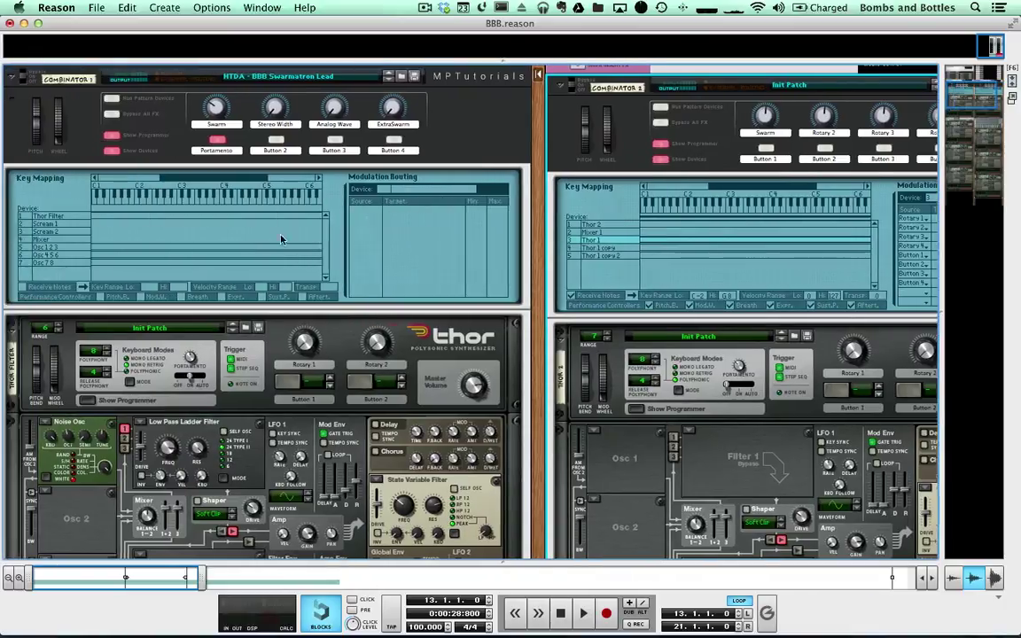
{"action": "left_click", "coordinate": [97, 247]}
{"action": "scroll", "coordinate": [675, 257], "scroll_direction": "right", "scroll_amount": 6}
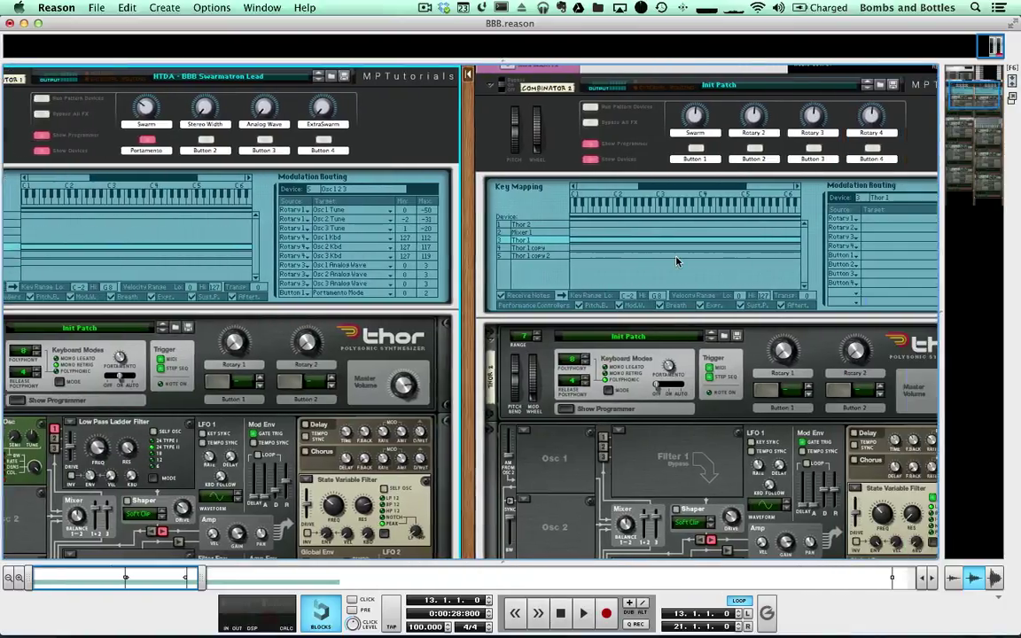
Rename the Thor 1 device directly below Combinator 2's mixer as "OSC 1, 2, 3".
{"action": "scroll", "coordinate": [503, 392], "scroll_direction": "down", "scroll_amount": 10}
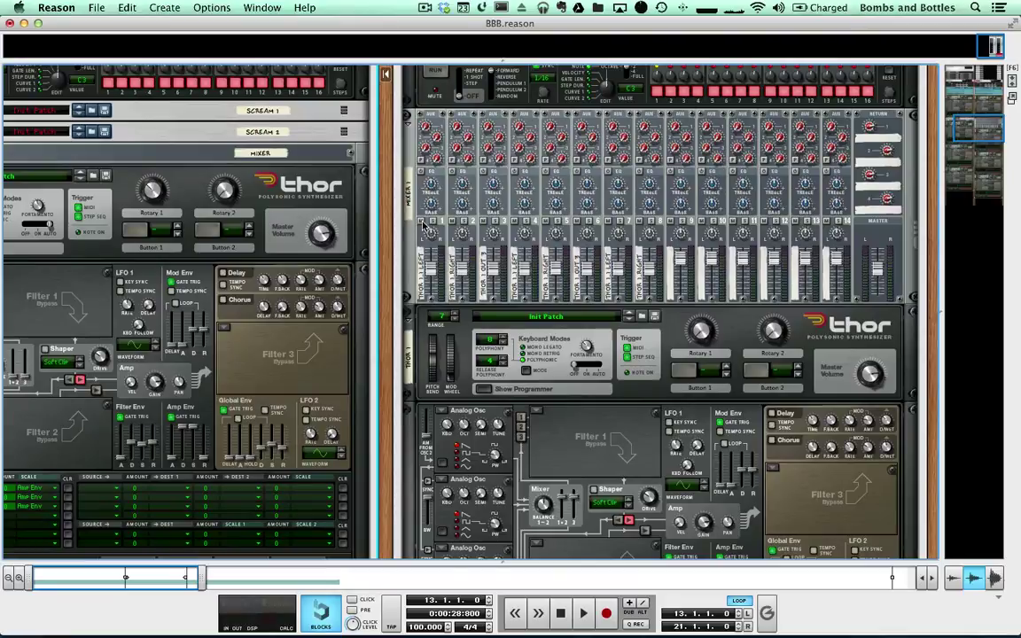
{"action": "left_click", "coordinate": [409, 352]}
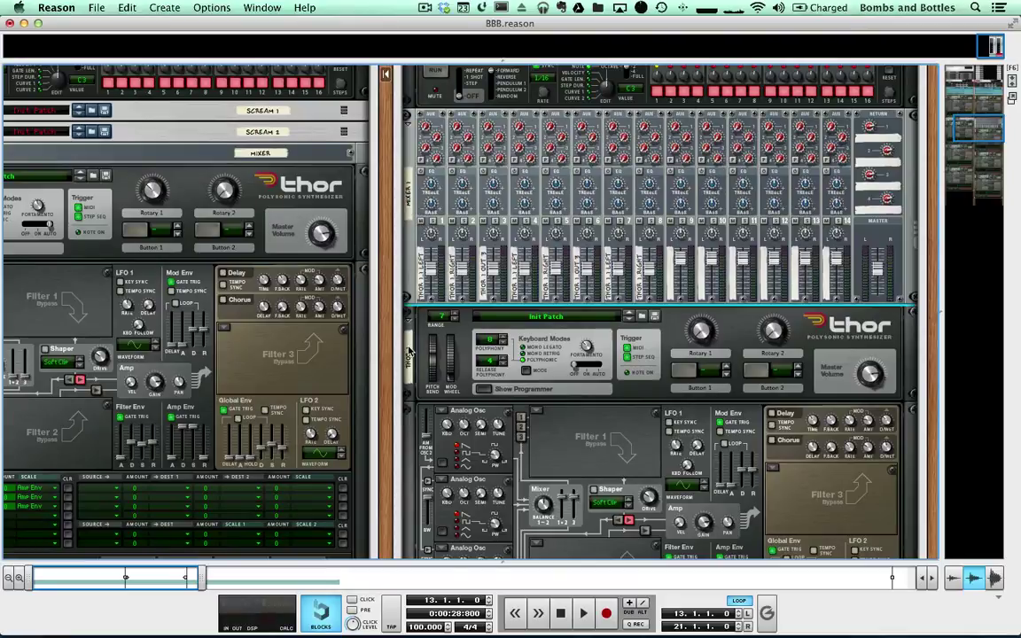
{"action": "type", "text": "OS"}
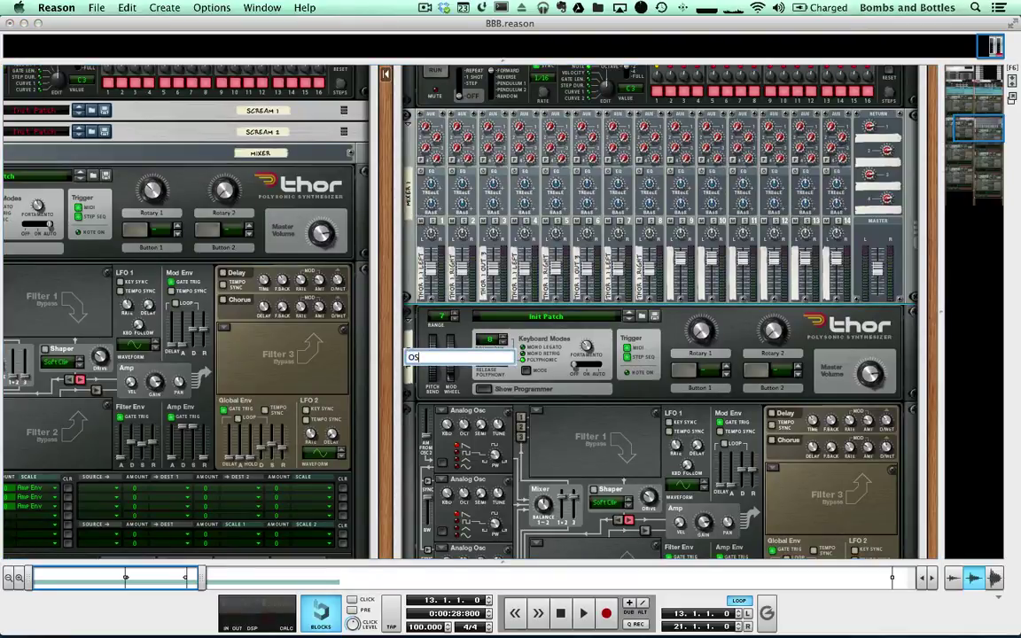
{"action": "type", "text": "C 1, 2, 3"}
{"action": "key", "text": "Return"}
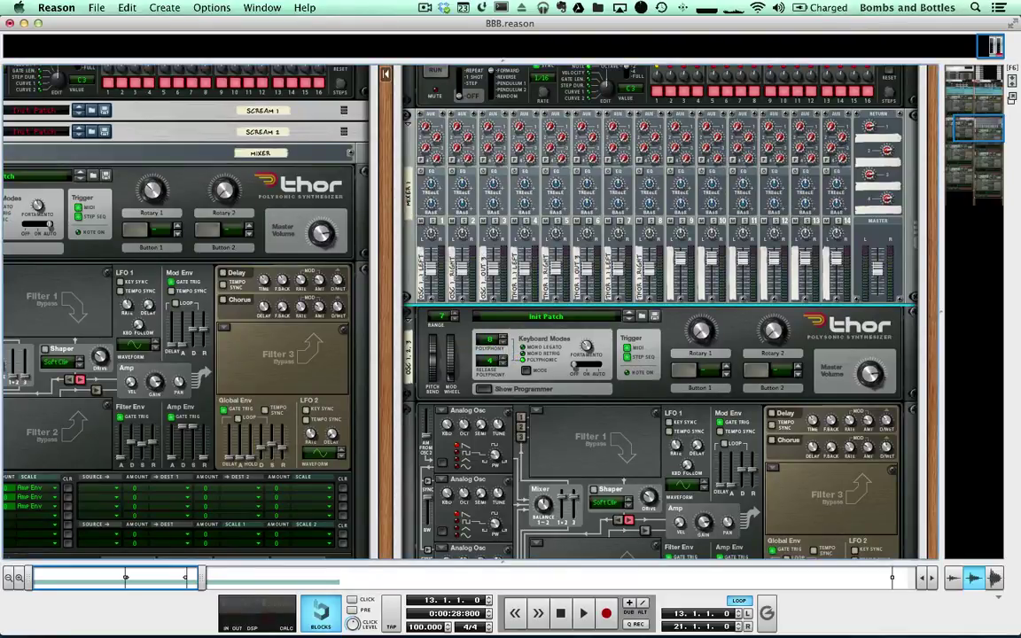
{"action": "key", "text": "super+j"}
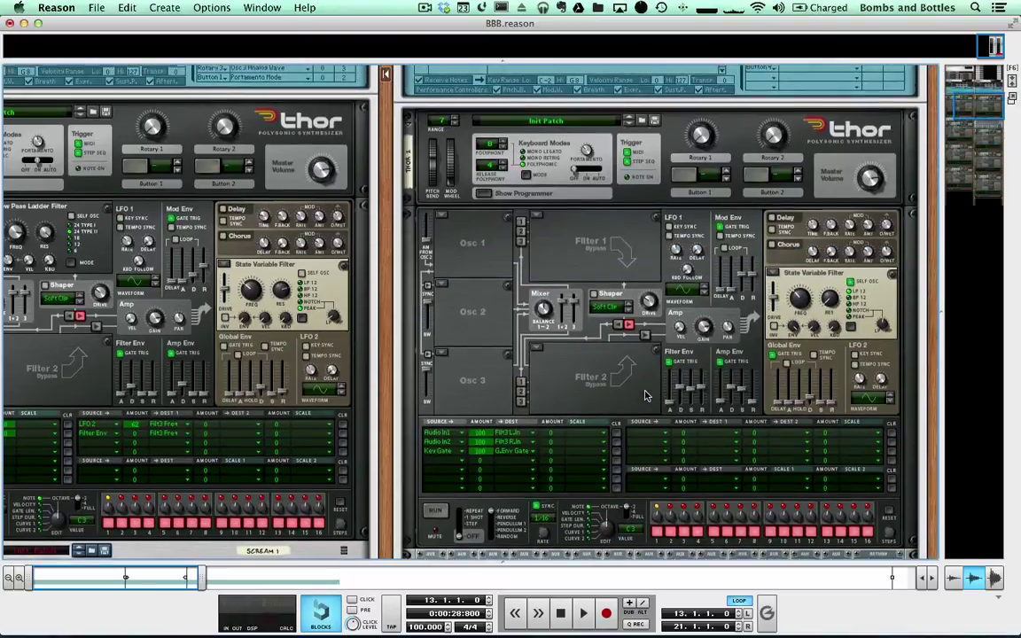
Set the source of the second and third modulation routing rows for OSC 1, 2, 3 in Combinator 2 to Rotary 1.
{"action": "scroll", "coordinate": [633, 399], "scroll_direction": "up", "scroll_amount": 2}
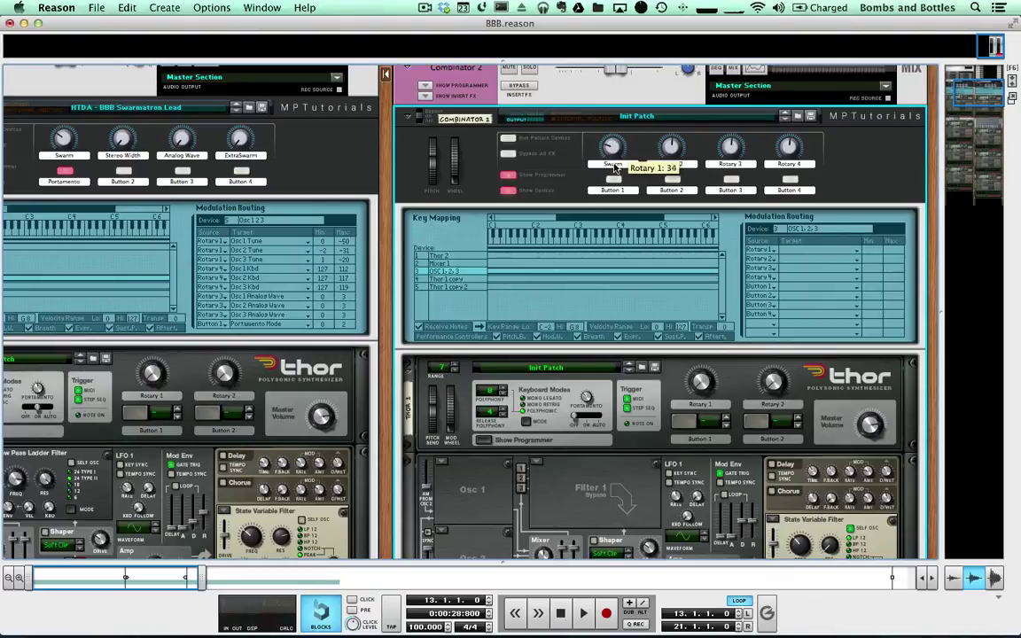
{"action": "left_click", "coordinate": [769, 267]}
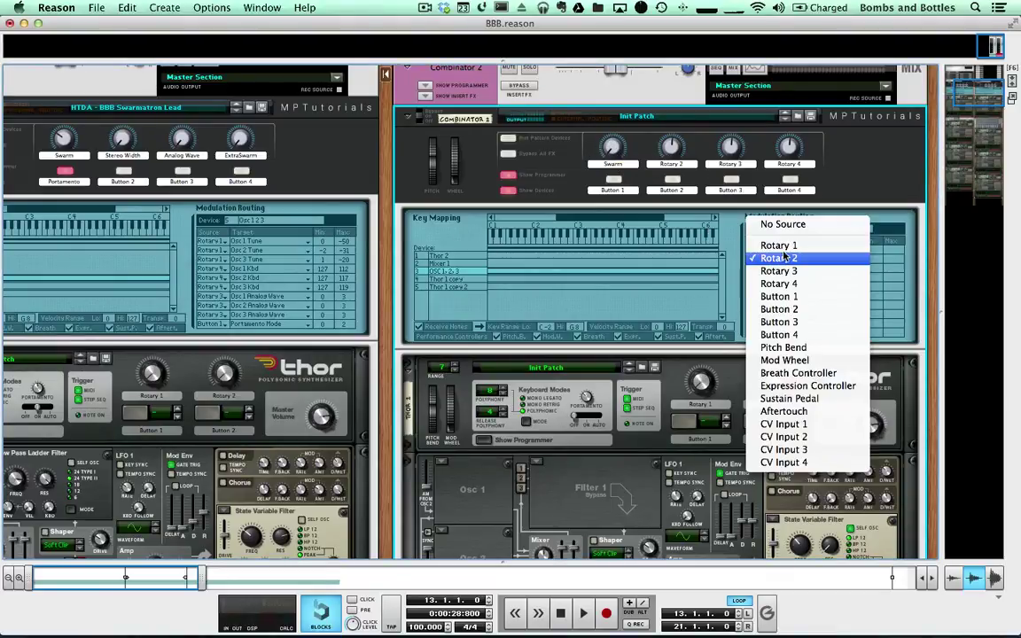
{"action": "left_click", "coordinate": [773, 267]}
{"action": "left_click", "coordinate": [775, 270]}
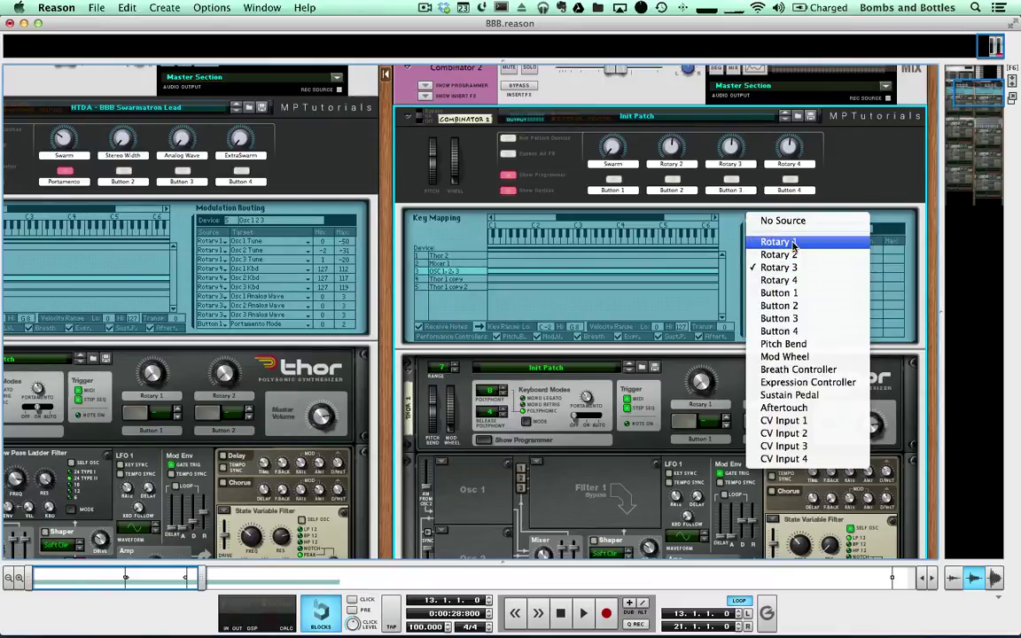
{"action": "left_click", "coordinate": [793, 242]}
Turn Combinator 2's Swarm rotary to try out its travel.
{"action": "scroll", "coordinate": [607, 120], "scroll_direction": "down", "scroll_amount": 1}
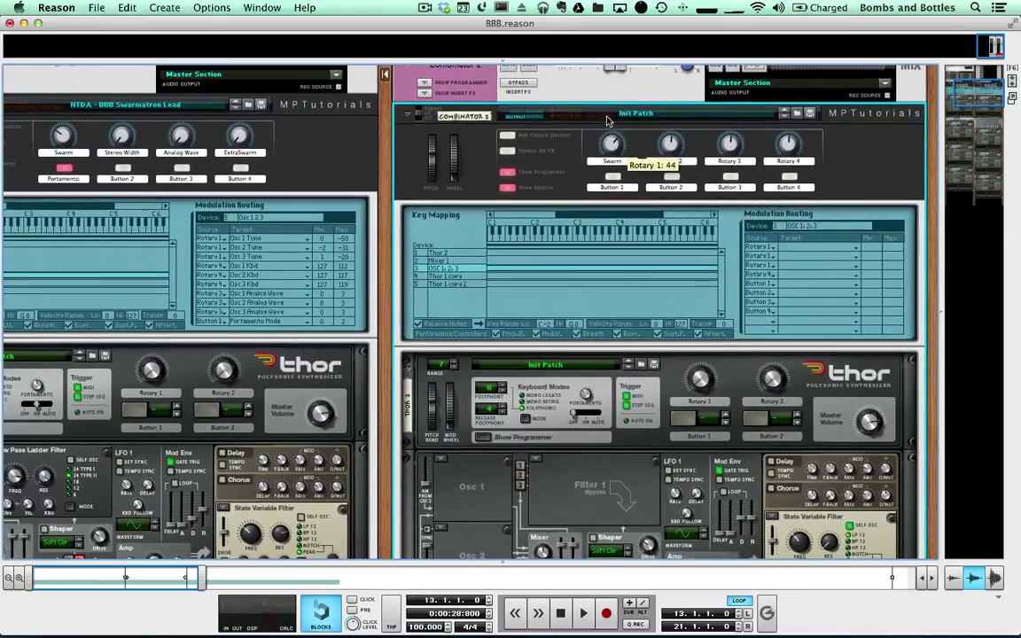
{"action": "left_click_drag", "start_coordinate": [610, 145], "coordinate": [610, 140]}
{"action": "scroll", "coordinate": [610, 142], "scroll_direction": "up", "scroll_amount": 1}
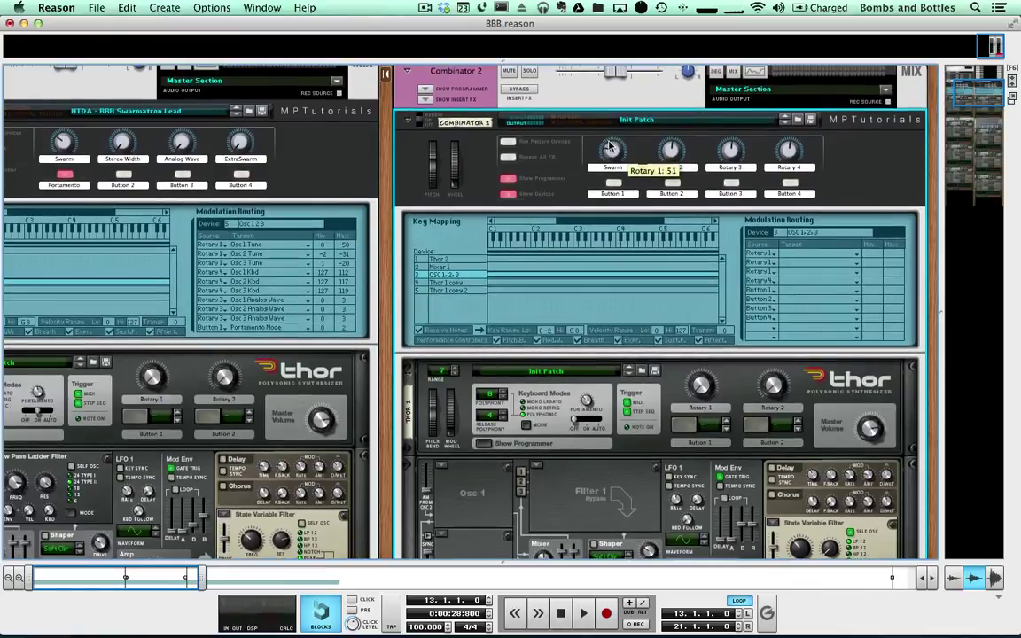
Route Rotary 1 to Osc 1 Tune in the first modulation routing row for OSC 1, 2, 3.
{"action": "scroll", "coordinate": [611, 144], "scroll_direction": "right", "scroll_amount": 1}
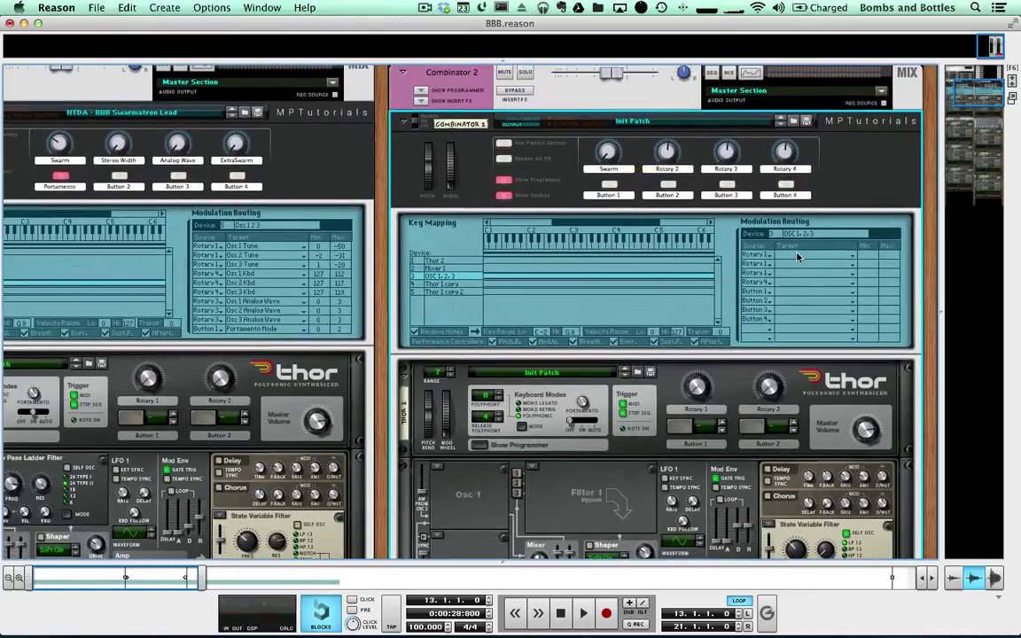
{"action": "left_click", "coordinate": [797, 256]}
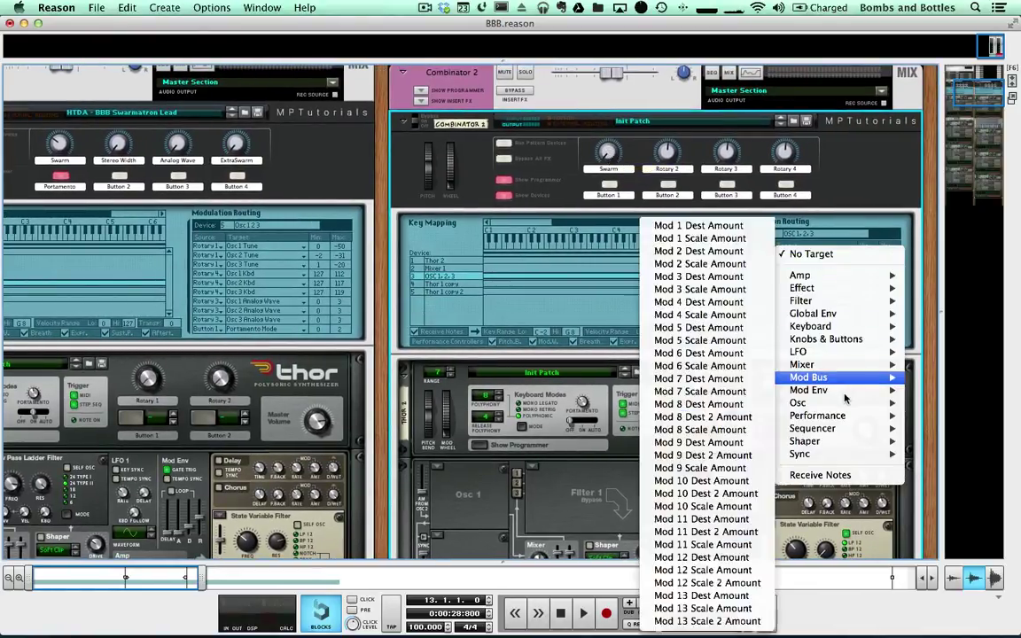
{"action": "left_click", "coordinate": [808, 229]}
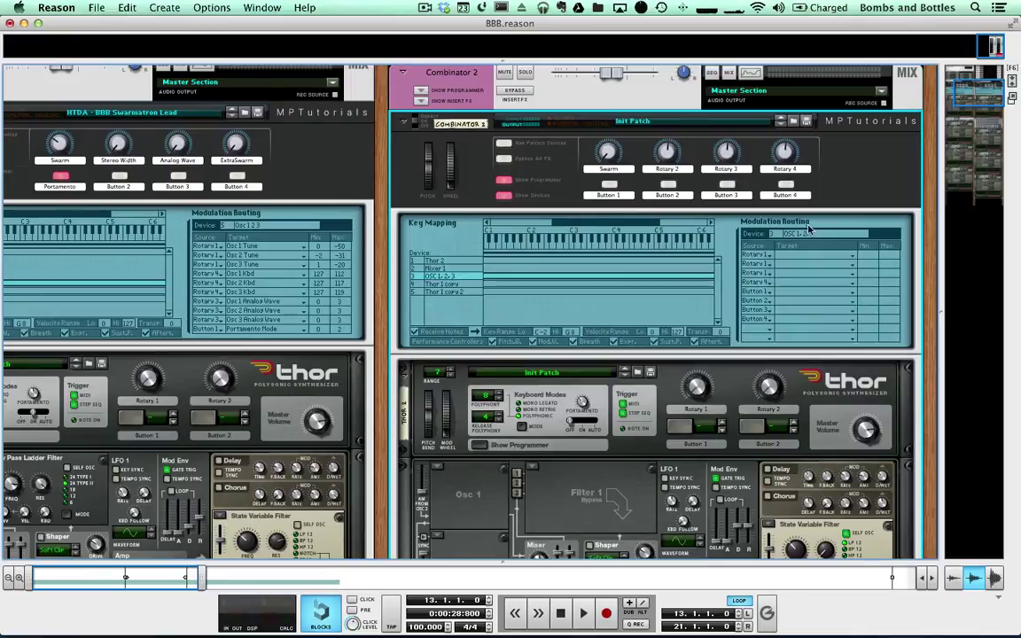
{"action": "left_click", "coordinate": [763, 257]}
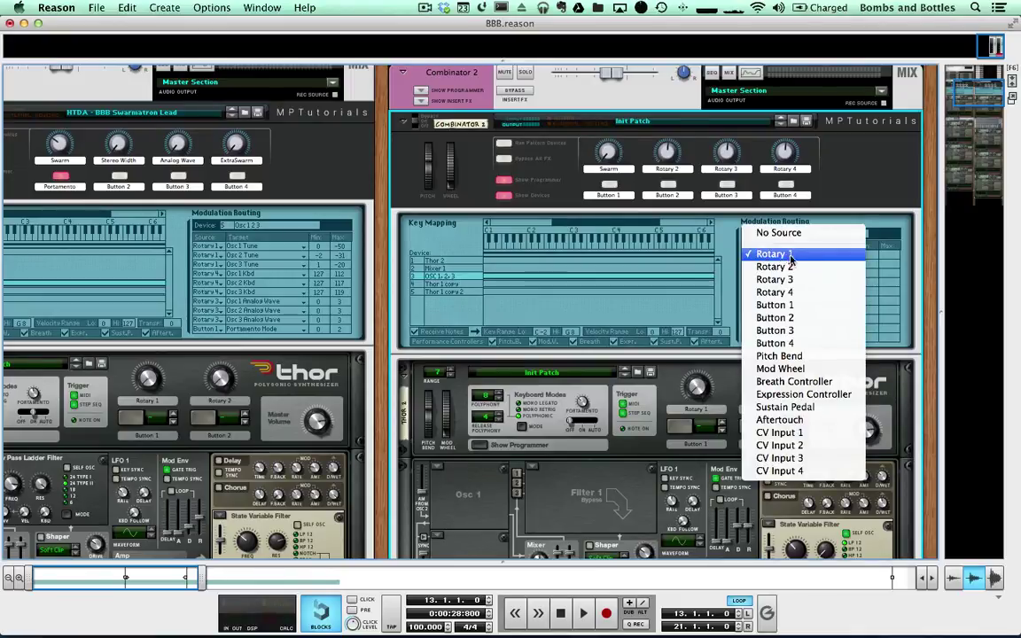
{"action": "left_click", "coordinate": [792, 255]}
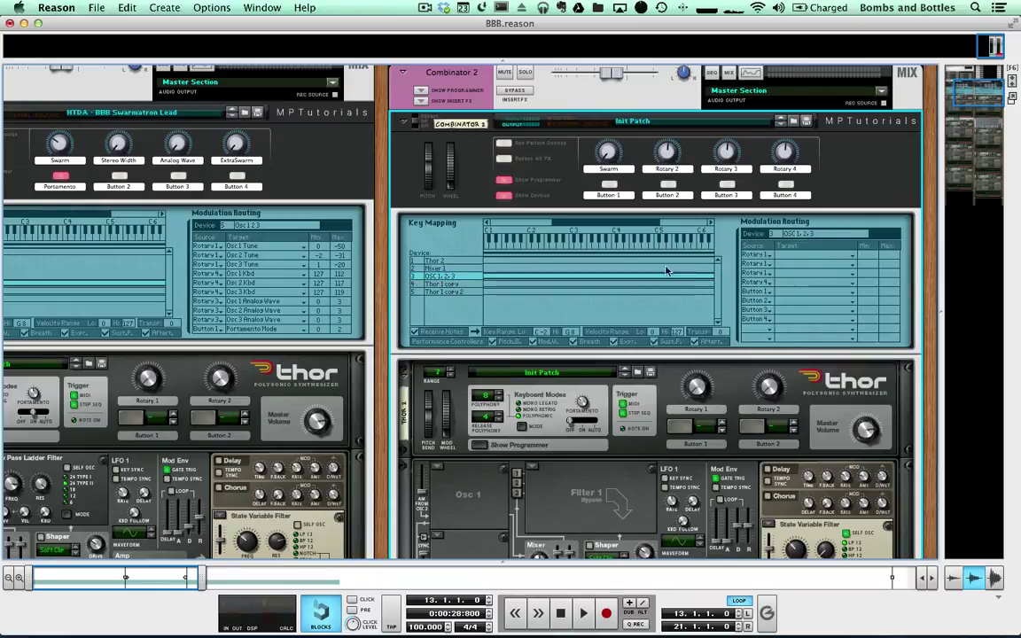
{"action": "left_click", "coordinate": [813, 255]}
{"action": "mouse_move", "coordinate": [839, 406]}
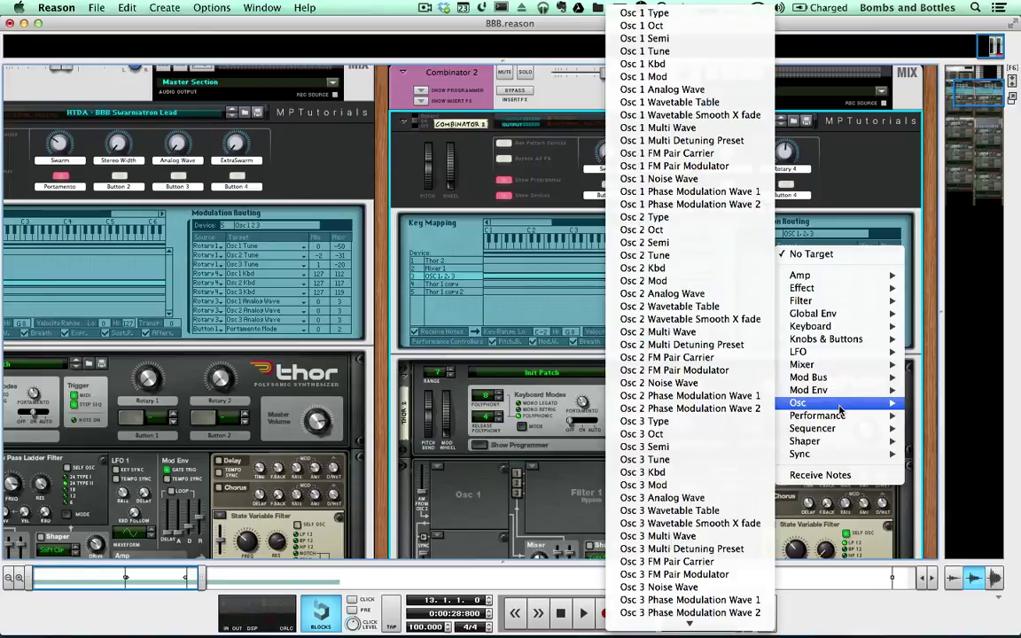
{"action": "scroll", "coordinate": [691, 53], "scroll_direction": "down", "scroll_amount": 1}
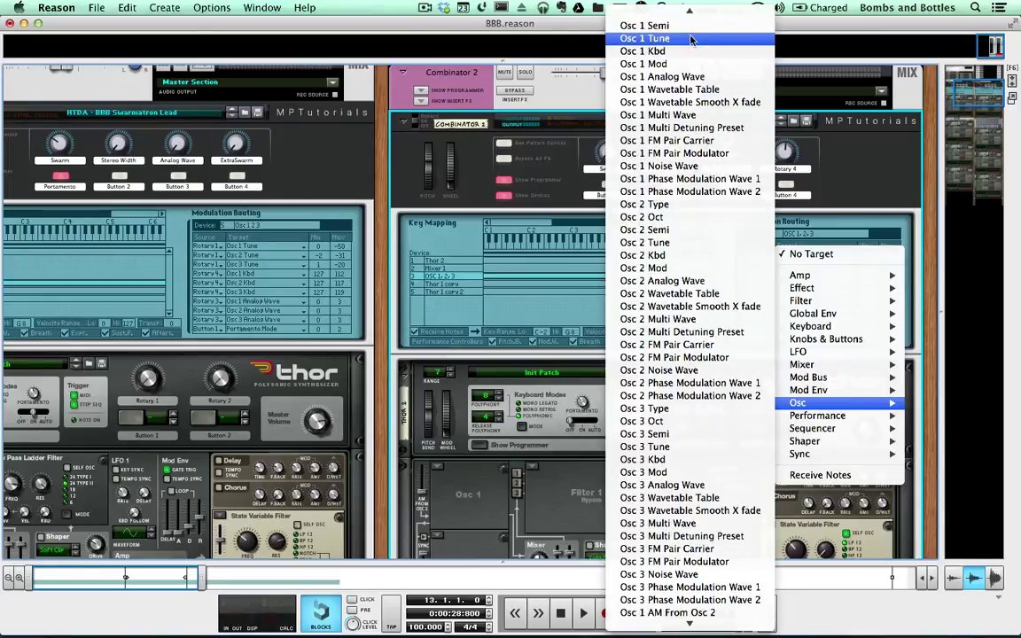
{"action": "left_click", "coordinate": [691, 40]}
Inspect the Osc 1 Tune knob on the OSC 1, 2, 3 Thor and the range of its new Rotary 1 routing.
{"action": "scroll", "coordinate": [570, 232], "scroll_direction": "down", "scroll_amount": 10}
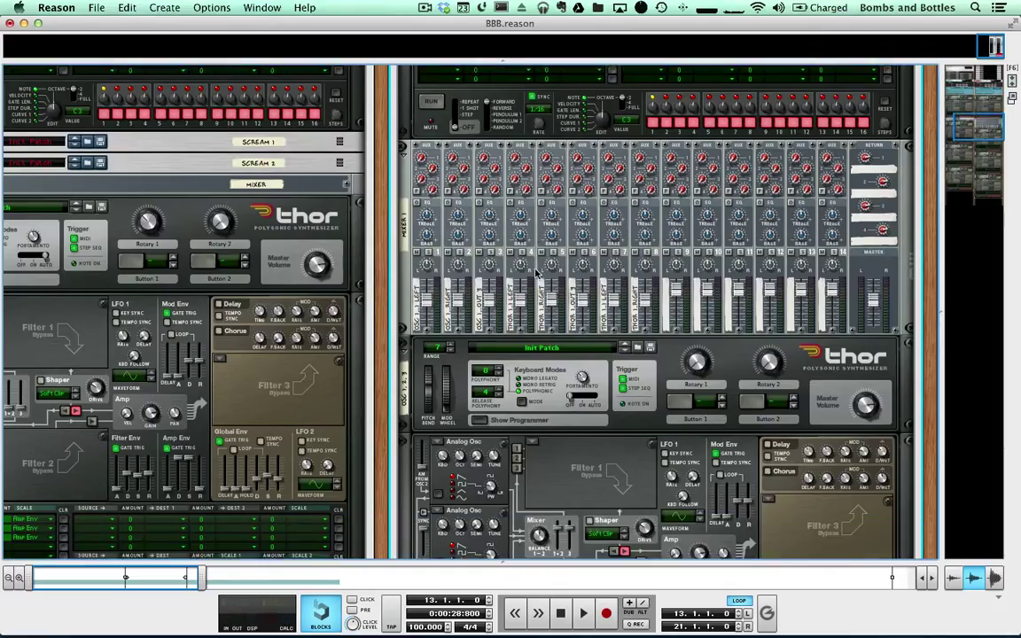
{"action": "scroll", "coordinate": [535, 274], "scroll_direction": "down", "scroll_amount": 3}
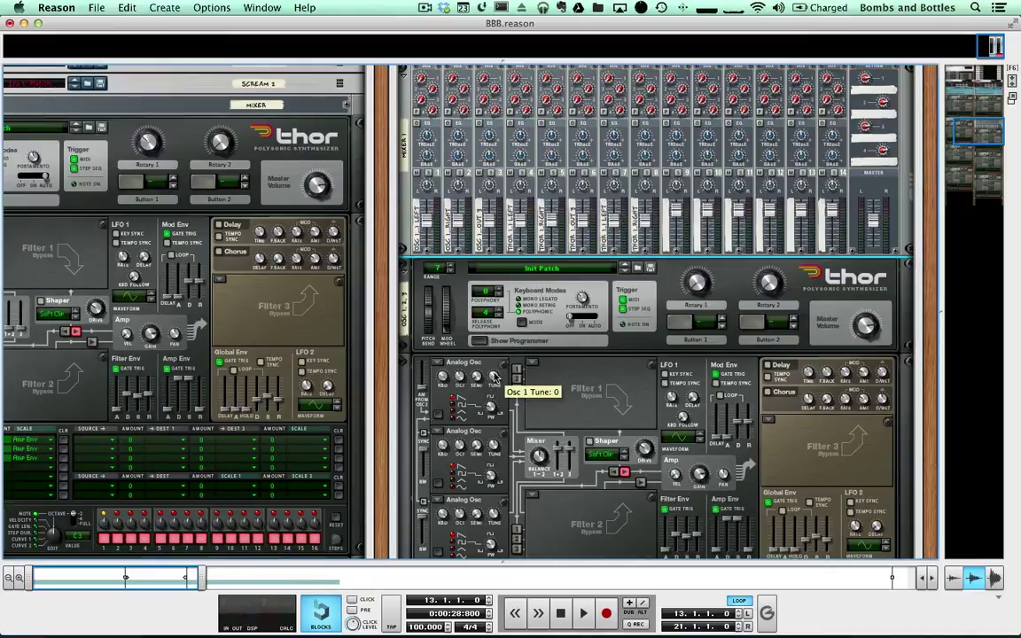
{"action": "scroll", "coordinate": [496, 379], "scroll_direction": "up", "scroll_amount": 15}
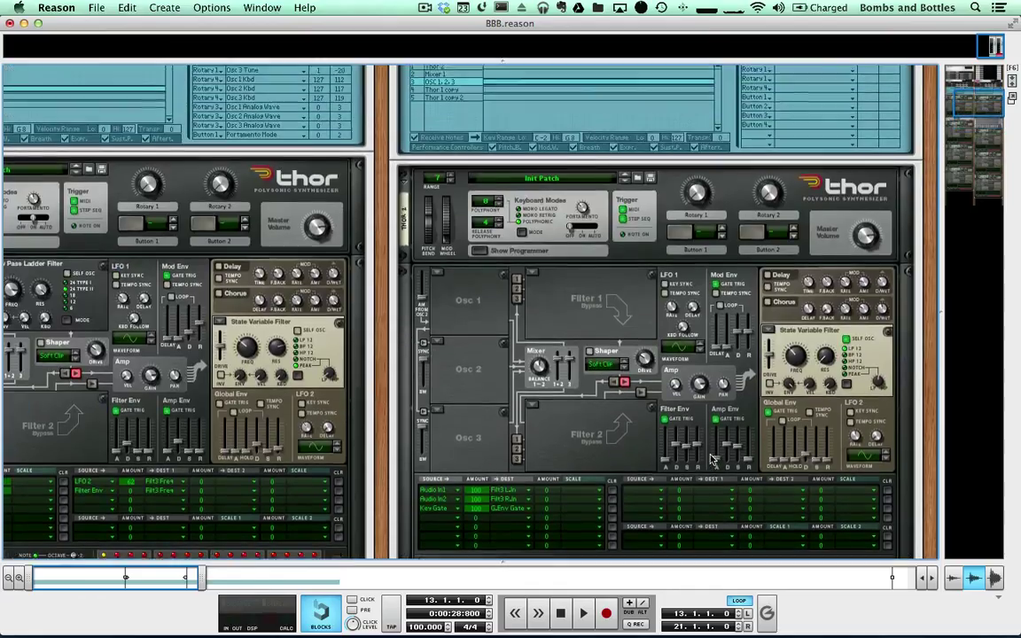
{"action": "scroll", "coordinate": [846, 295], "scroll_direction": "up", "scroll_amount": 3}
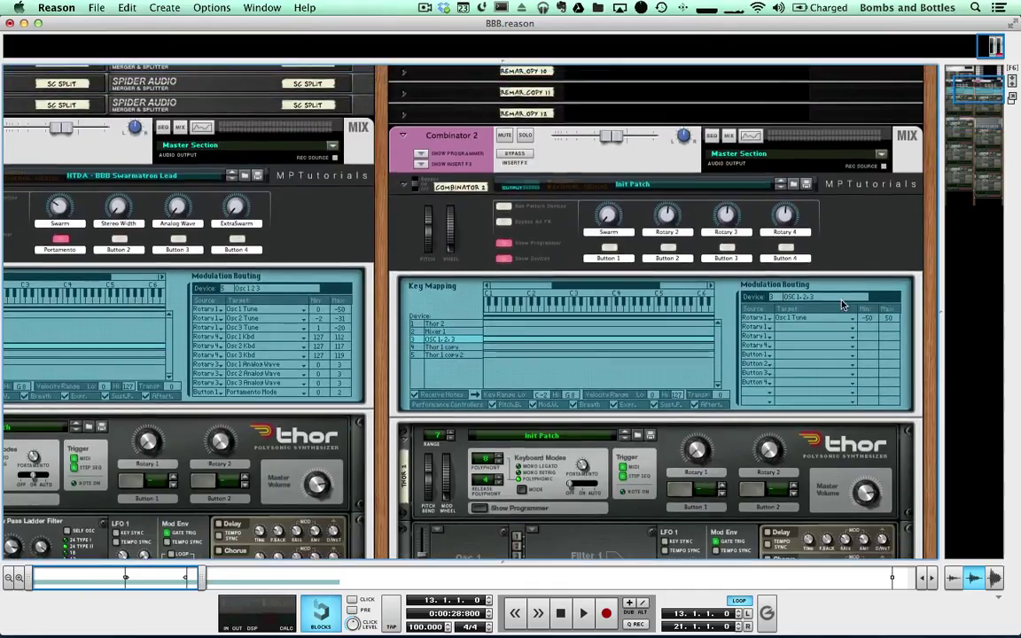
{"action": "scroll", "coordinate": [841, 326], "scroll_direction": "up", "scroll_amount": 1}
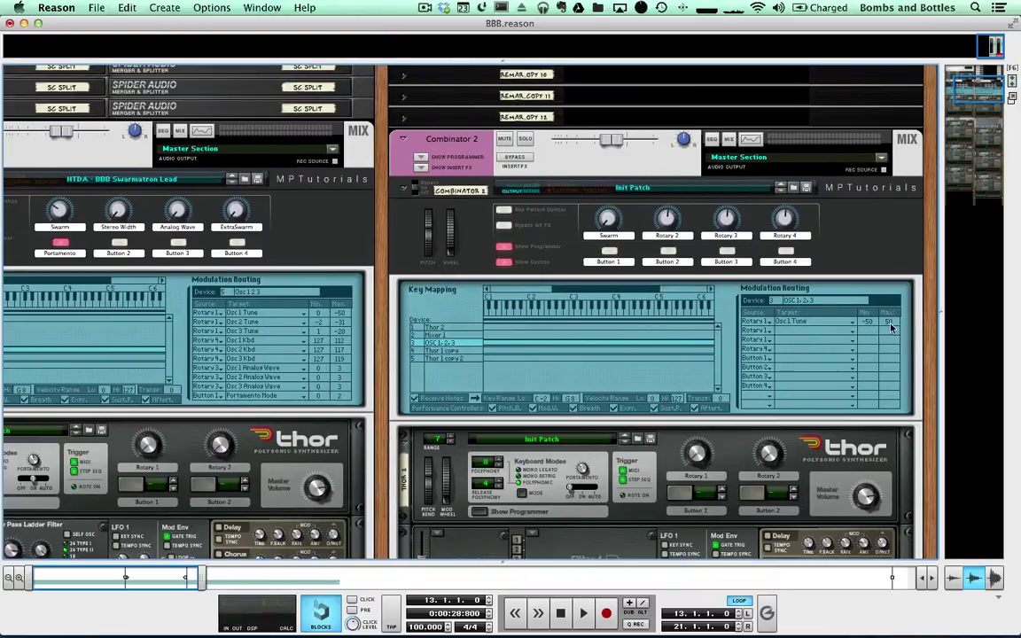
Turn the Swarm rotary between its extremes and check how the Osc 1 Tune knob on the OSC 1, 2, 3 Thor follows.
{"action": "left_click", "coordinate": [563, 200]}
{"action": "left_click_drag", "start_coordinate": [609, 197], "coordinate": [675, 261]}
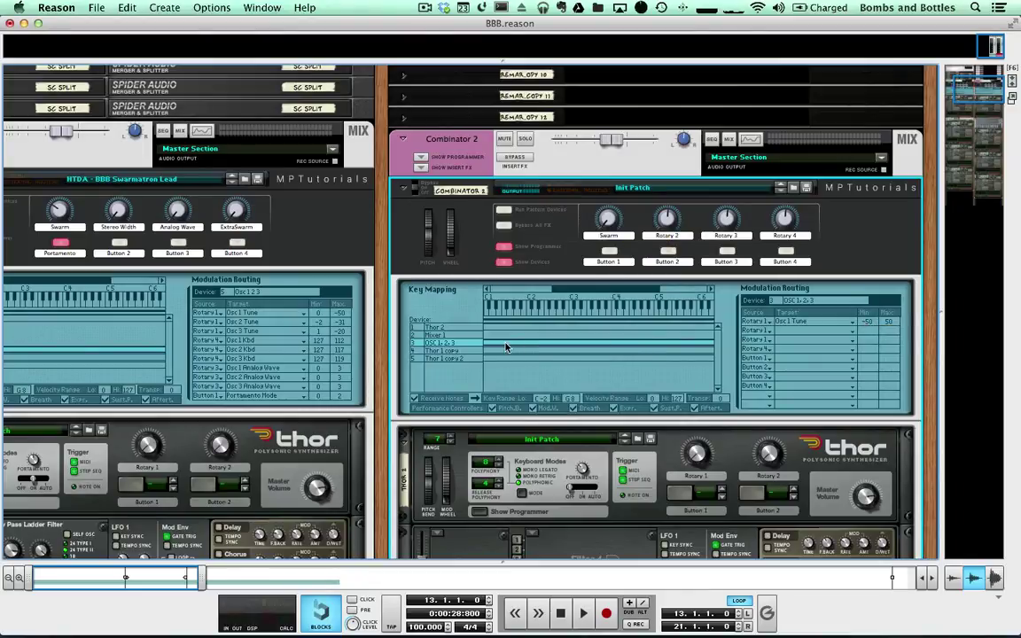
{"action": "scroll", "coordinate": [416, 337], "scroll_direction": "down", "scroll_amount": 5}
{"action": "scroll", "coordinate": [446, 359], "scroll_direction": "down", "scroll_amount": 3}
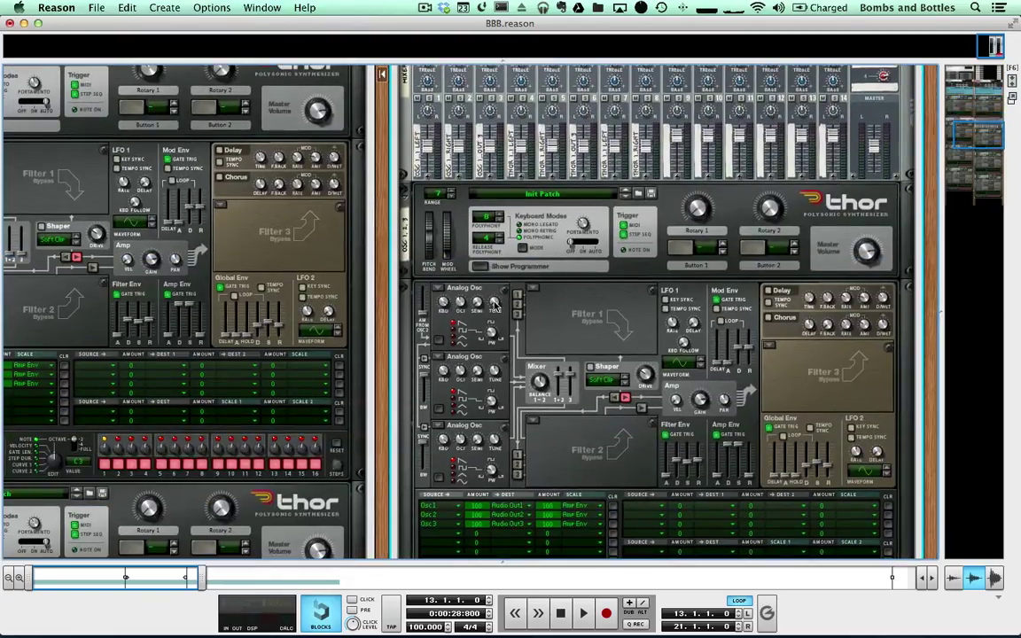
{"action": "scroll", "coordinate": [591, 312], "scroll_direction": "up", "scroll_amount": 10}
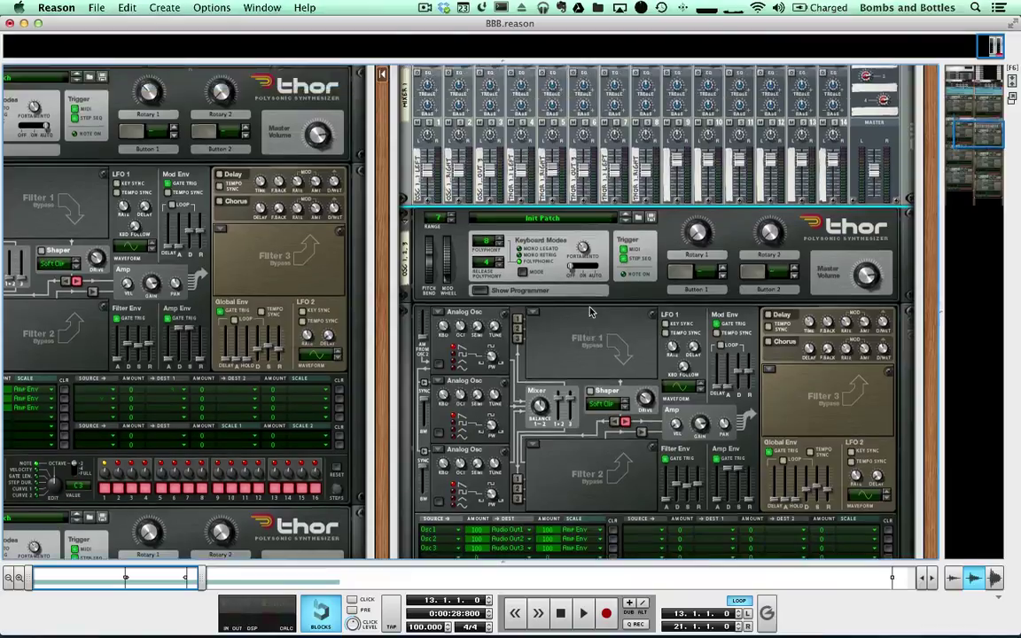
{"action": "scroll", "coordinate": [591, 312], "scroll_direction": "up", "scroll_amount": 2}
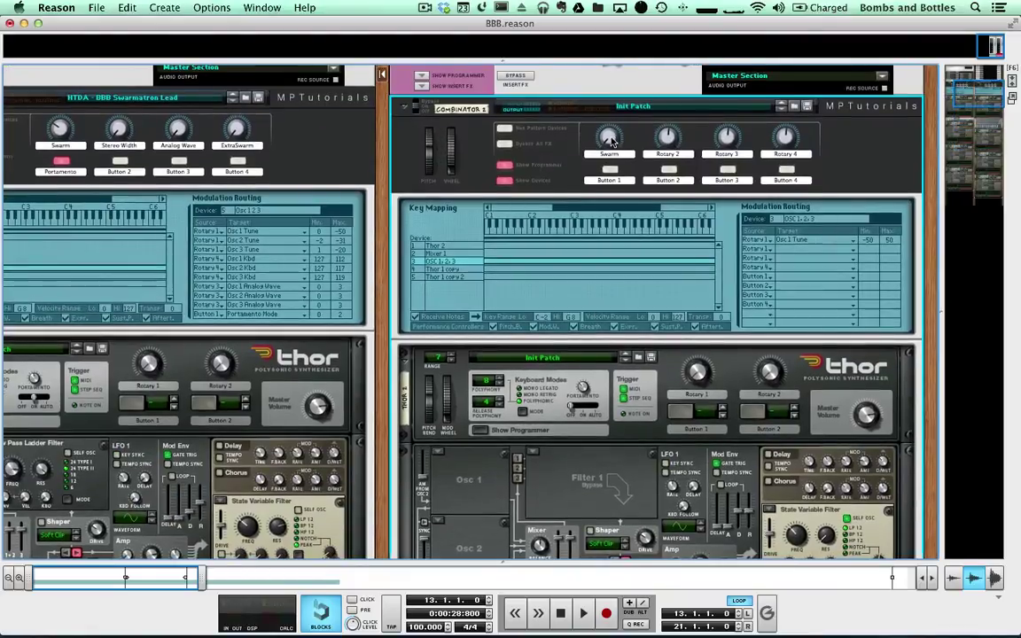
{"action": "scroll", "coordinate": [609, 117], "scroll_direction": "down", "scroll_amount": 2}
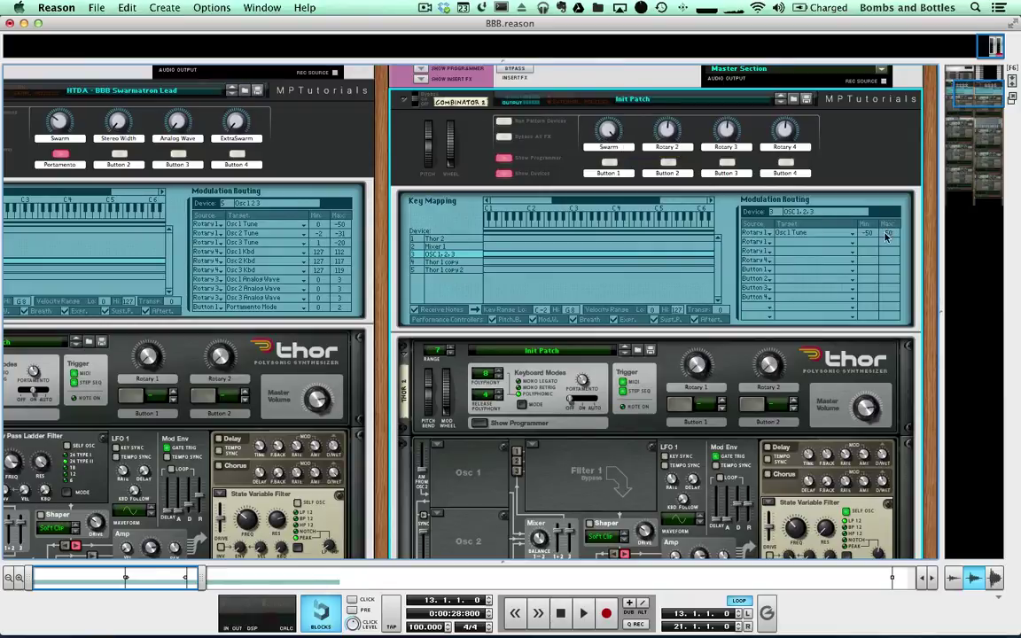
{"action": "scroll", "coordinate": [554, 255], "scroll_direction": "down", "scroll_amount": 5}
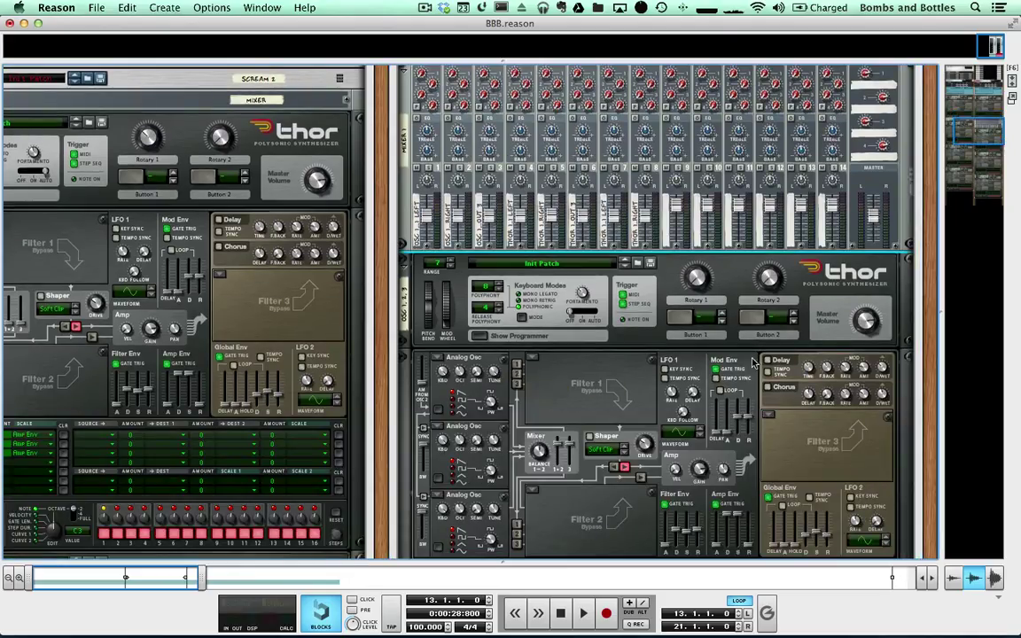
{"action": "scroll", "coordinate": [896, 225], "scroll_direction": "up", "scroll_amount": 10}
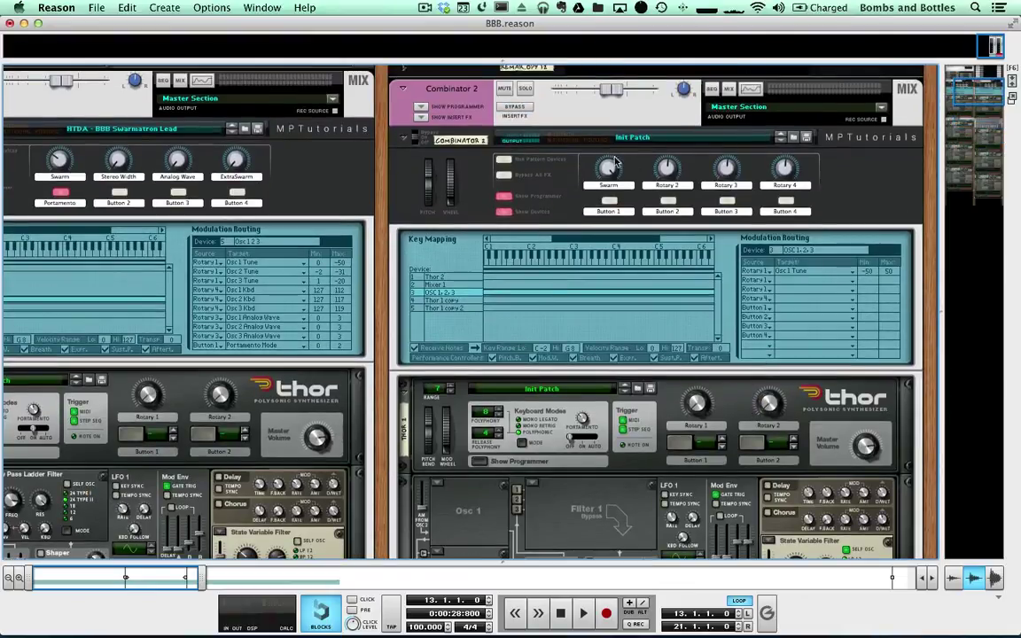
{"action": "left_click", "coordinate": [608, 168]}
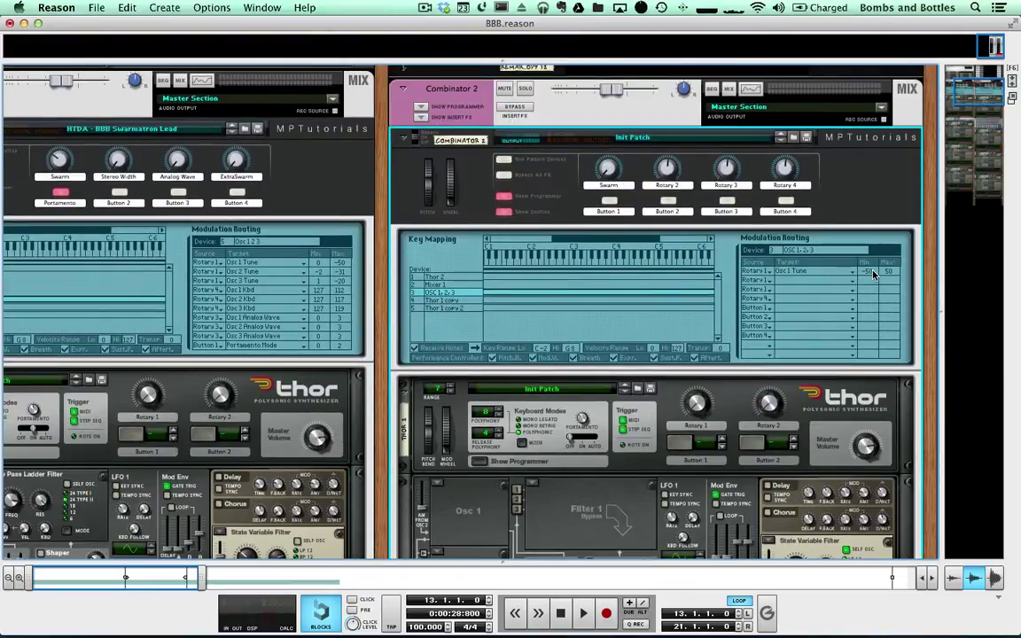
Set the Osc 1 Tune routing's range to a minimum of 0 and a maximum of -50.
{"action": "scroll", "coordinate": [873, 272], "scroll_direction": "down", "scroll_amount": 1}
{"action": "left_click_drag", "start_coordinate": [874, 274], "coordinate": [870, 203]}
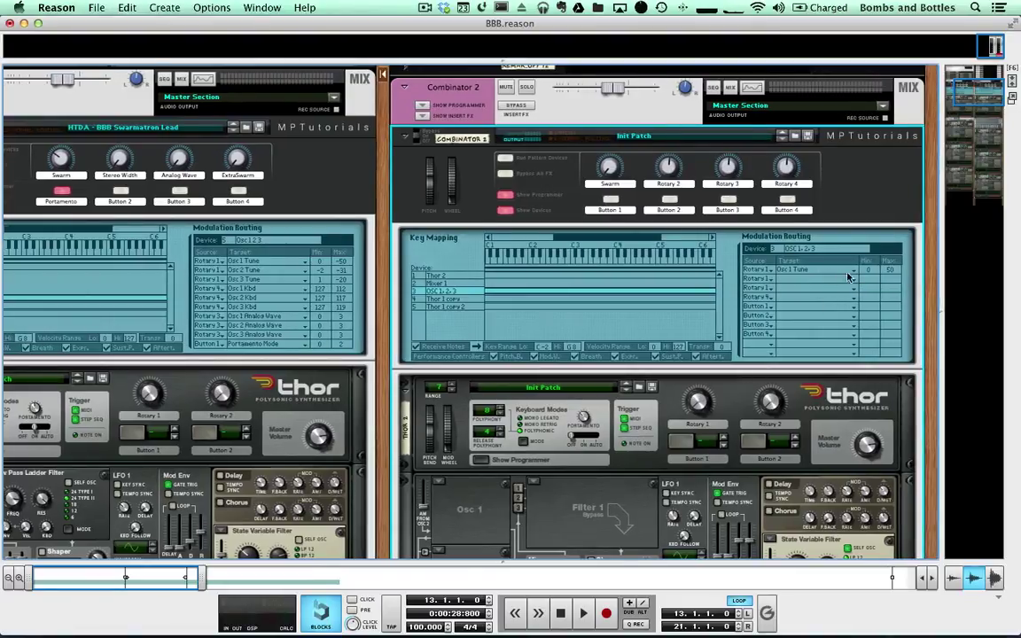
{"action": "scroll", "coordinate": [850, 276], "scroll_direction": "down", "scroll_amount": 1}
{"action": "scroll", "coordinate": [879, 276], "scroll_direction": "up", "scroll_amount": 1}
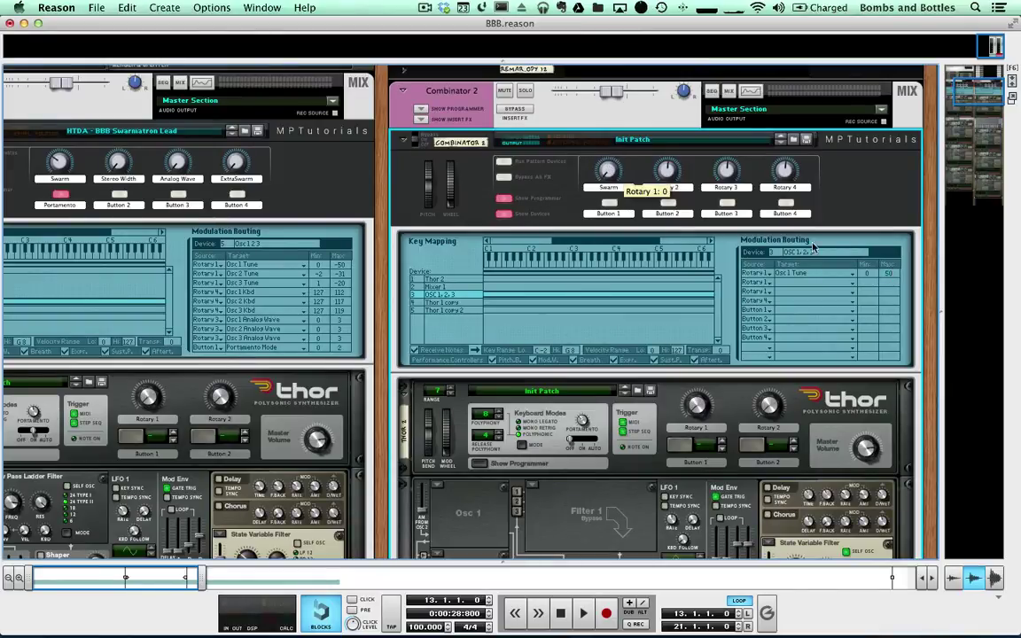
{"action": "left_click_drag", "start_coordinate": [896, 278], "coordinate": [910, 283]}
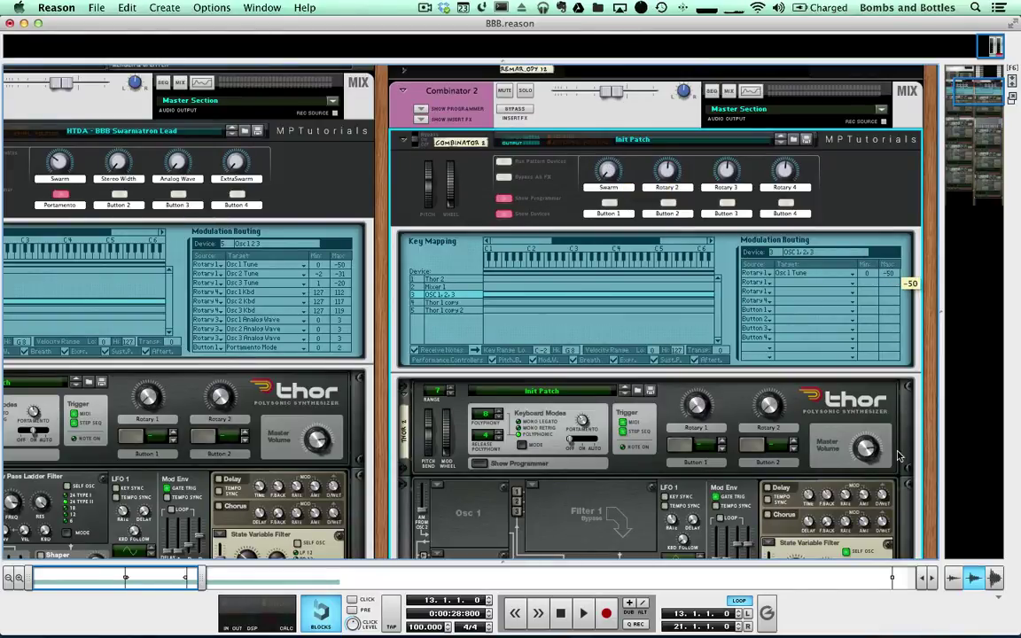
Route the second and third Rotary 1 rows for OSC 1, 2, 3 to Osc 2 Tune and Osc 3 Tune.
{"action": "left_click", "coordinate": [807, 280]}
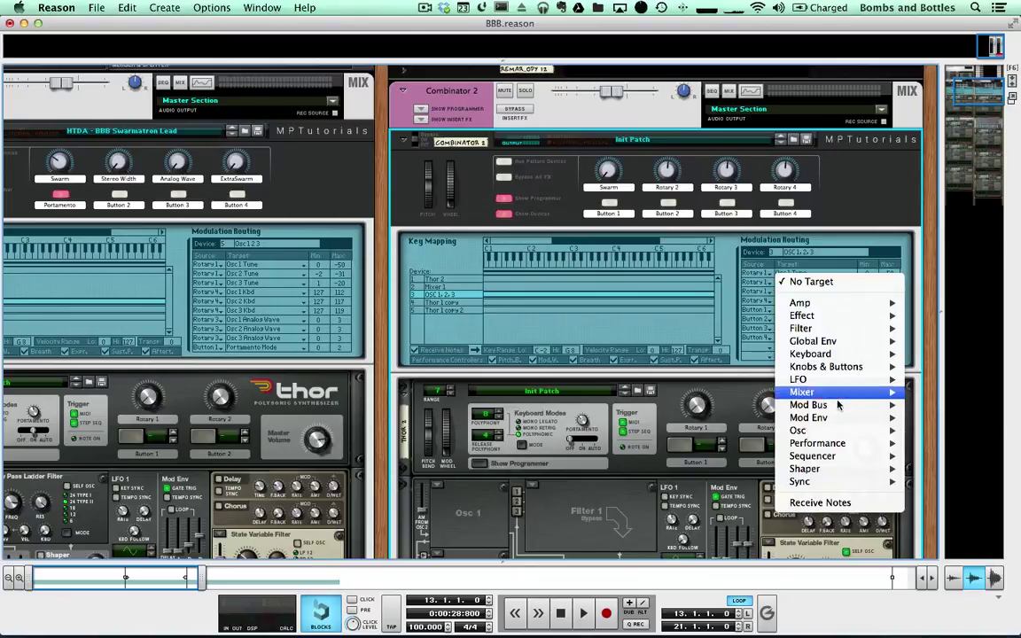
{"action": "mouse_move", "coordinate": [782, 431]}
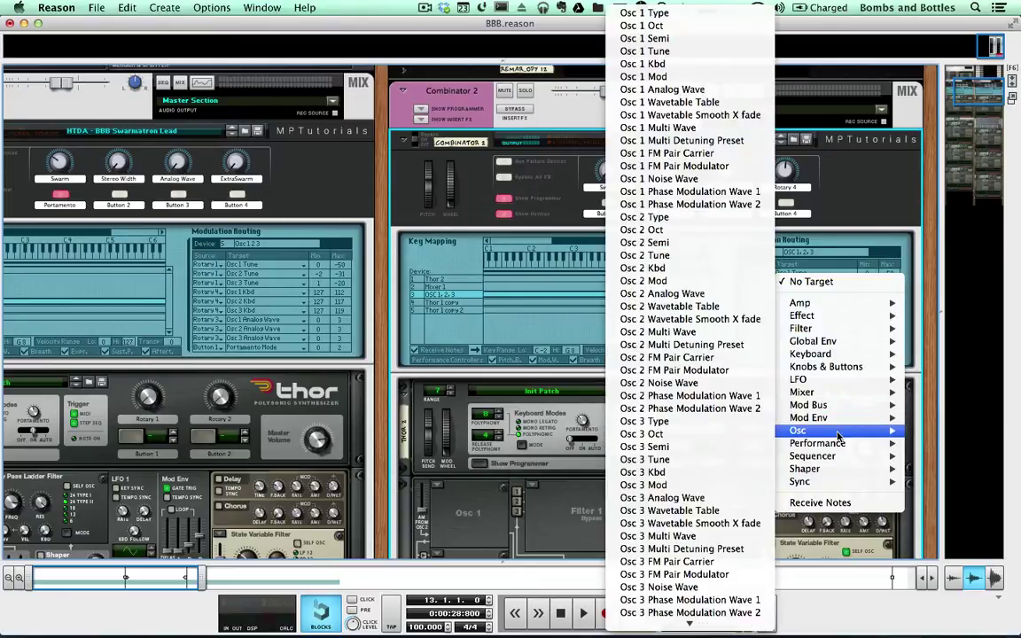
{"action": "left_click", "coordinate": [660, 255]}
{"action": "left_click", "coordinate": [800, 295]}
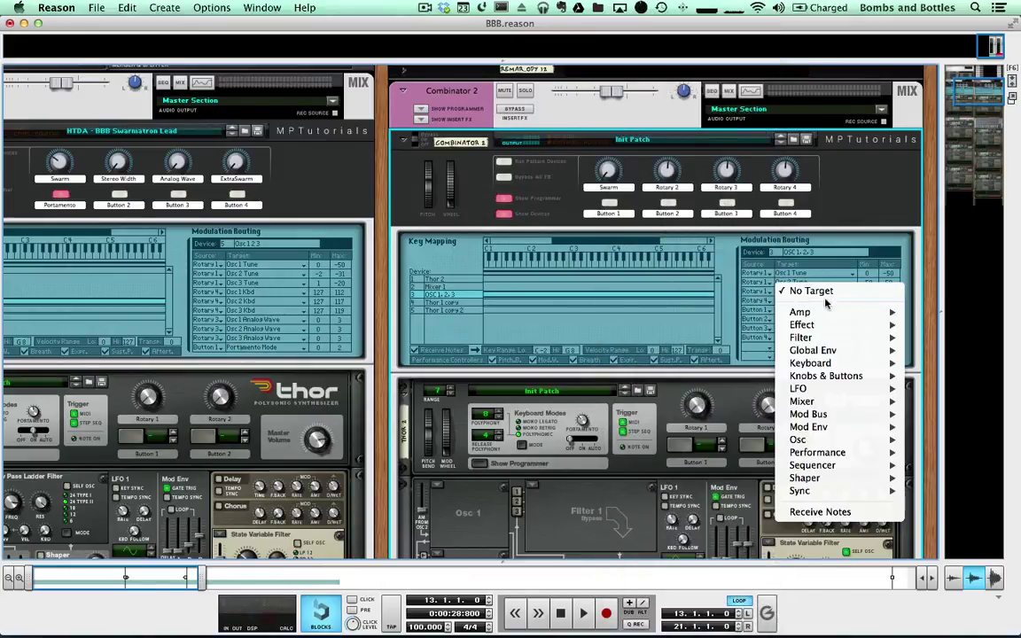
{"action": "mouse_move", "coordinate": [836, 441]}
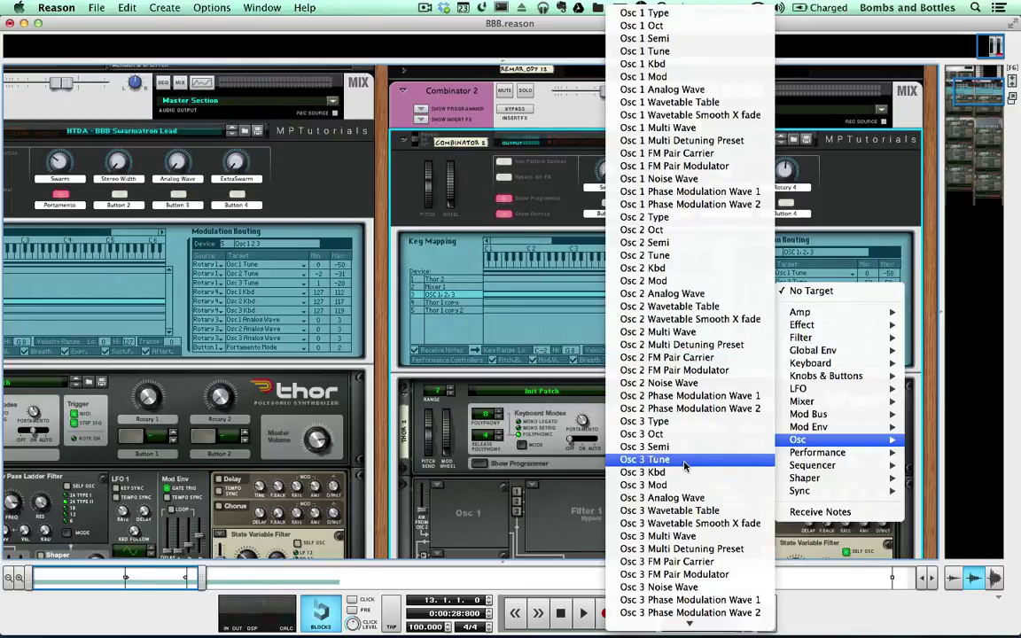
{"action": "left_click", "coordinate": [624, 459]}
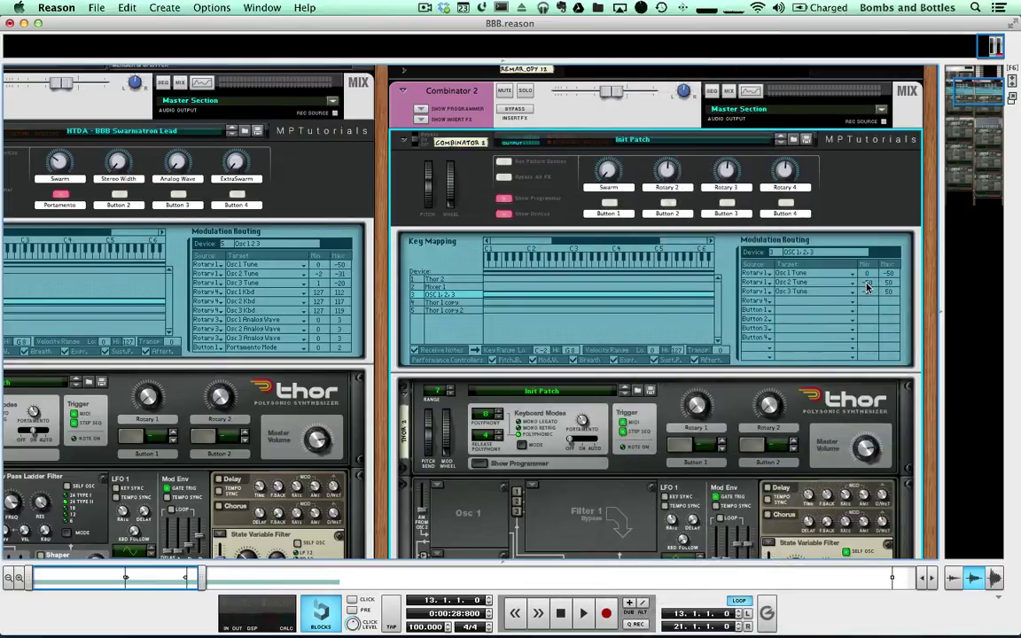
Set the Osc 2 Tune range to -3 minimum and -29 maximum, and the Osc 3 Tune range to 2 minimum and 21 maximum.
{"action": "left_click_drag", "start_coordinate": [889, 291], "coordinate": [858, 209]}
{"action": "left_click_drag", "start_coordinate": [888, 282], "coordinate": [886, 409]}
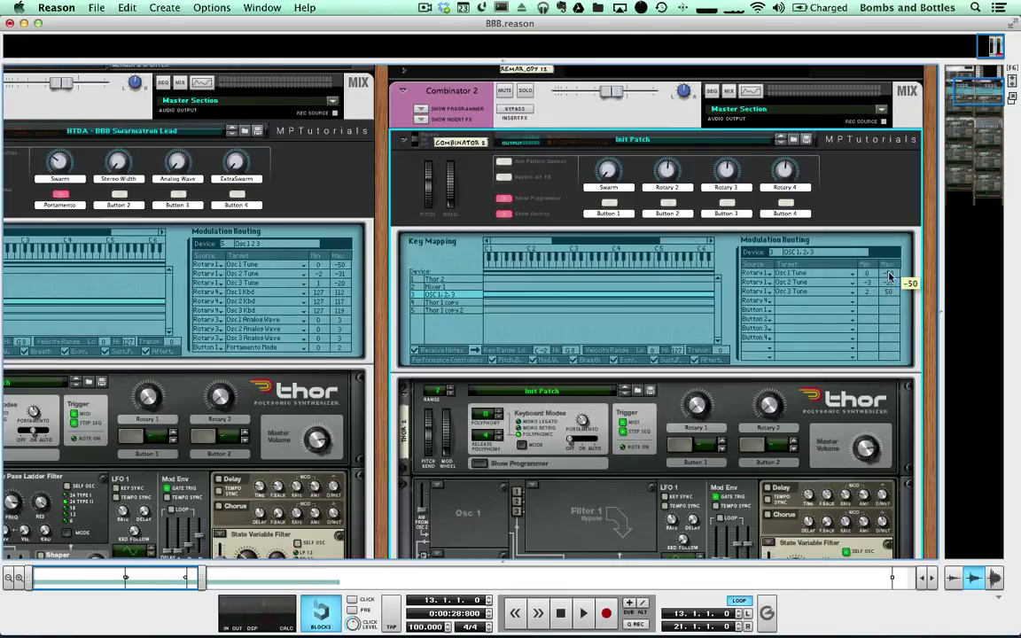
{"action": "left_click_drag", "start_coordinate": [886, 290], "coordinate": [881, 255]}
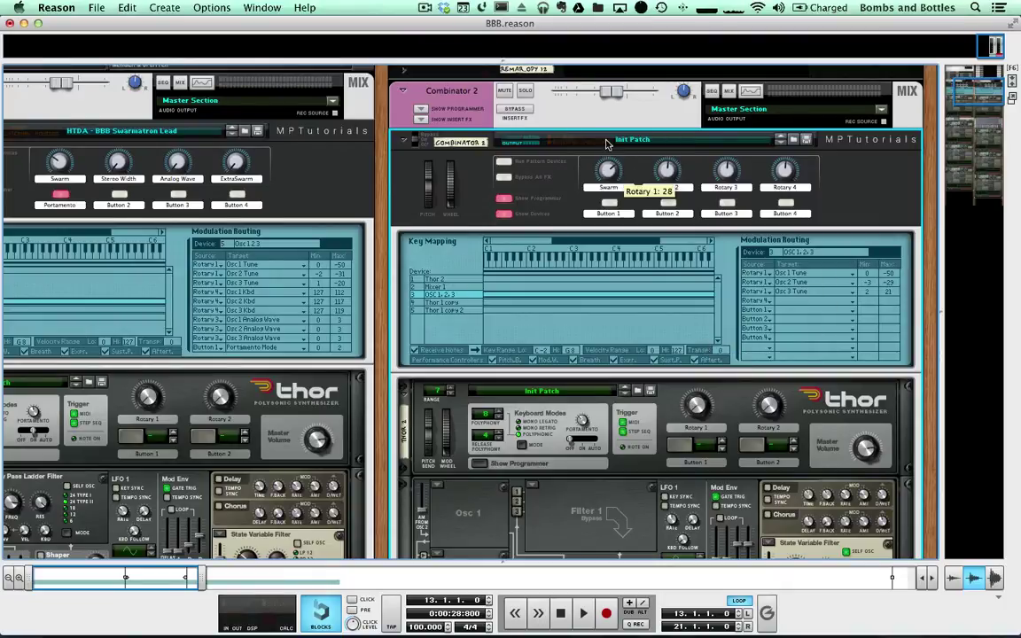
Mute channels 4 to 8 on the new Combinator's mixer, leaving only the OSC 1, 2, 3 channels audible.
{"action": "scroll", "coordinate": [618, 361], "scroll_direction": "down", "scroll_amount": 10}
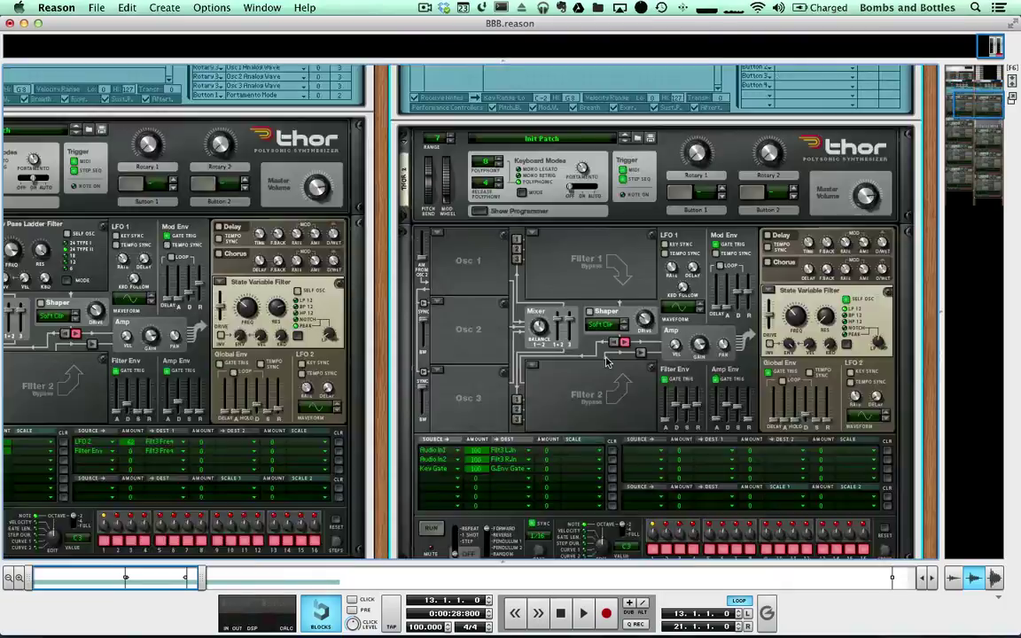
{"action": "scroll", "coordinate": [518, 348], "scroll_direction": "up", "scroll_amount": 3}
{"action": "scroll", "coordinate": [518, 348], "scroll_direction": "up", "scroll_amount": 2}
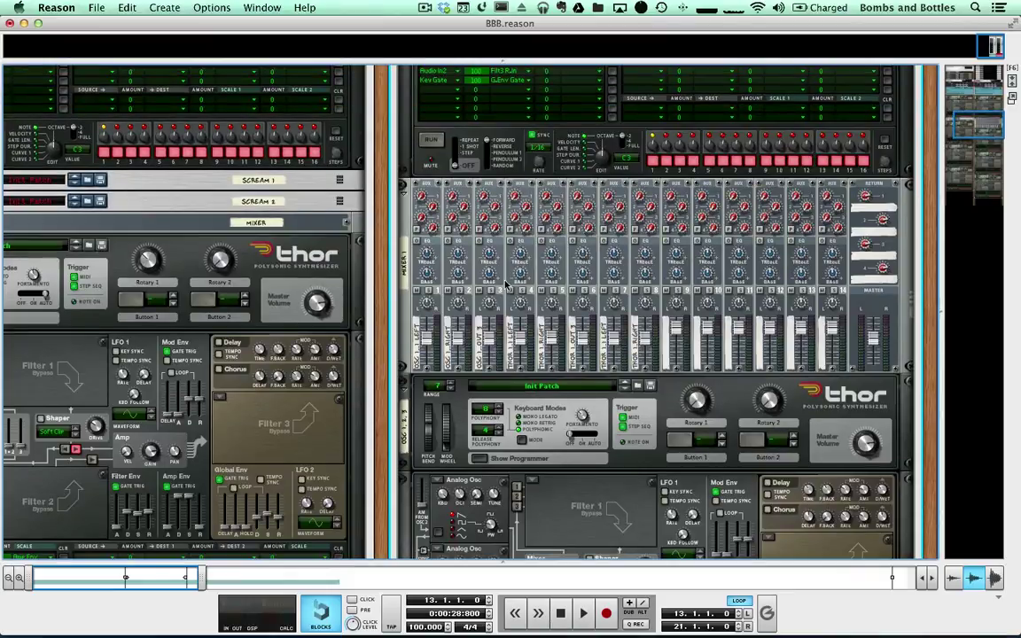
{"action": "left_click", "coordinate": [529, 292]}
{"action": "left_click", "coordinate": [560, 293]}
{"action": "left_click", "coordinate": [591, 293]}
{"action": "left_click", "coordinate": [622, 293]}
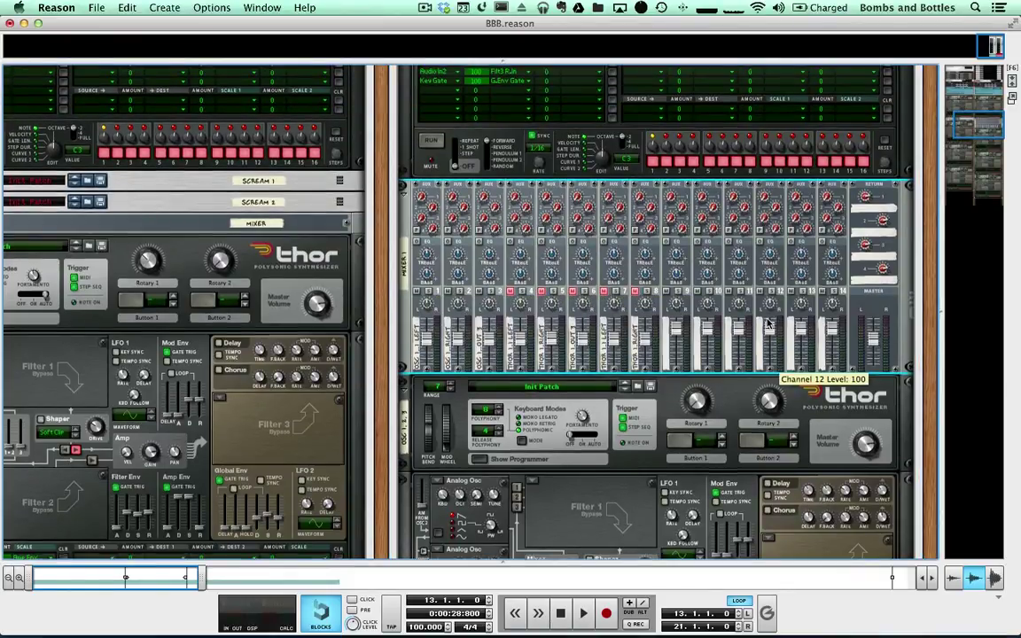
Audition the unmuted OSC 1, 2, 3 Thor, checking its mixer channels and oscillator Tune knobs while turning the Swarm rotary.
{"action": "scroll", "coordinate": [751, 342], "scroll_direction": "up", "scroll_amount": 10}
{"action": "scroll", "coordinate": [797, 336], "scroll_direction": "down", "scroll_amount": 3}
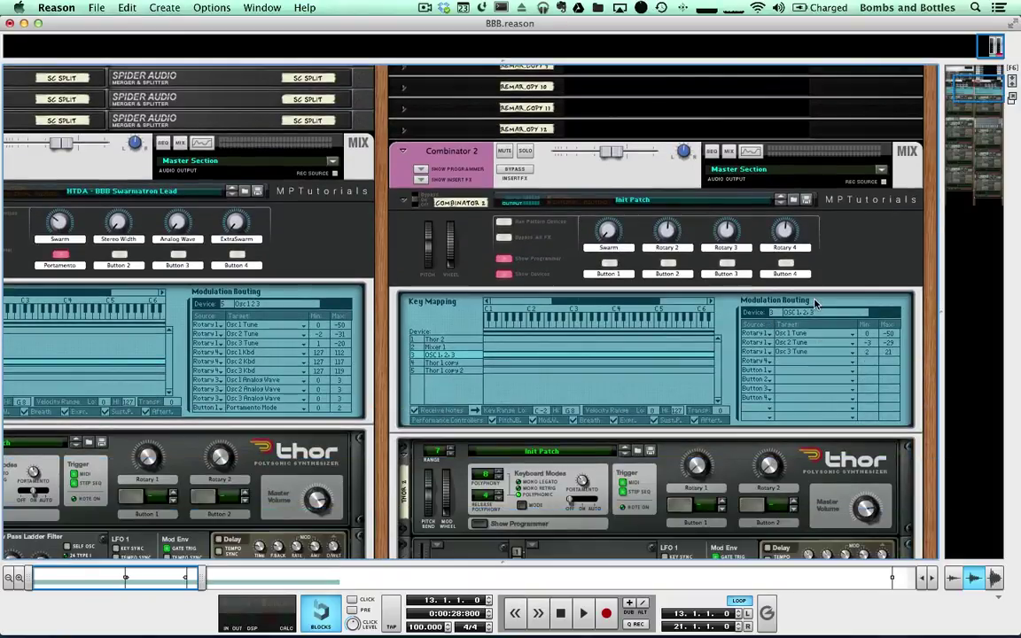
{"action": "scroll", "coordinate": [731, 350], "scroll_direction": "down", "scroll_amount": 5}
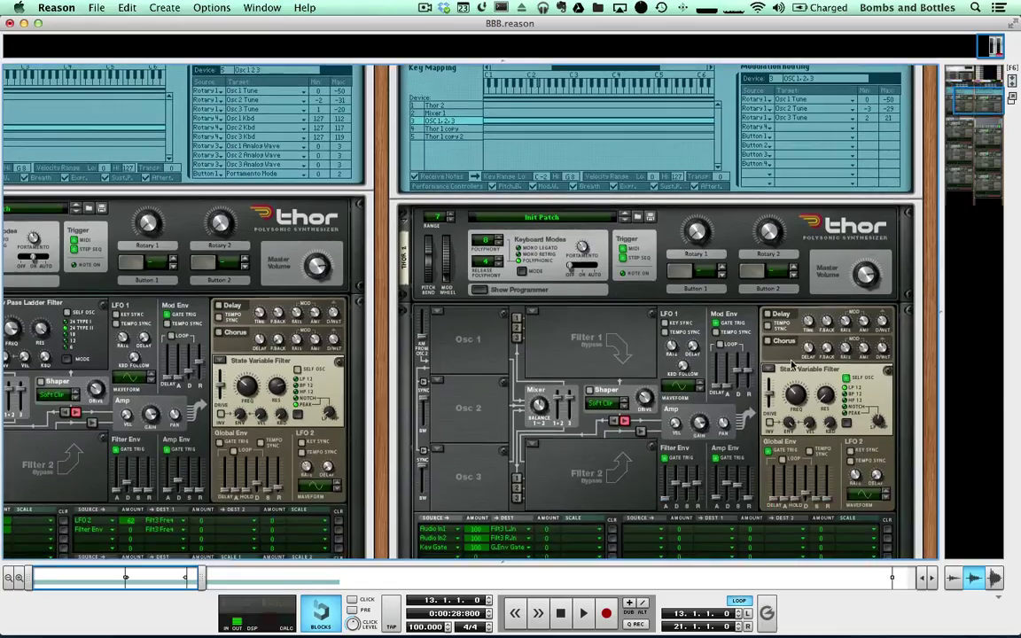
{"action": "scroll", "coordinate": [700, 315], "scroll_direction": "down", "scroll_amount": 5}
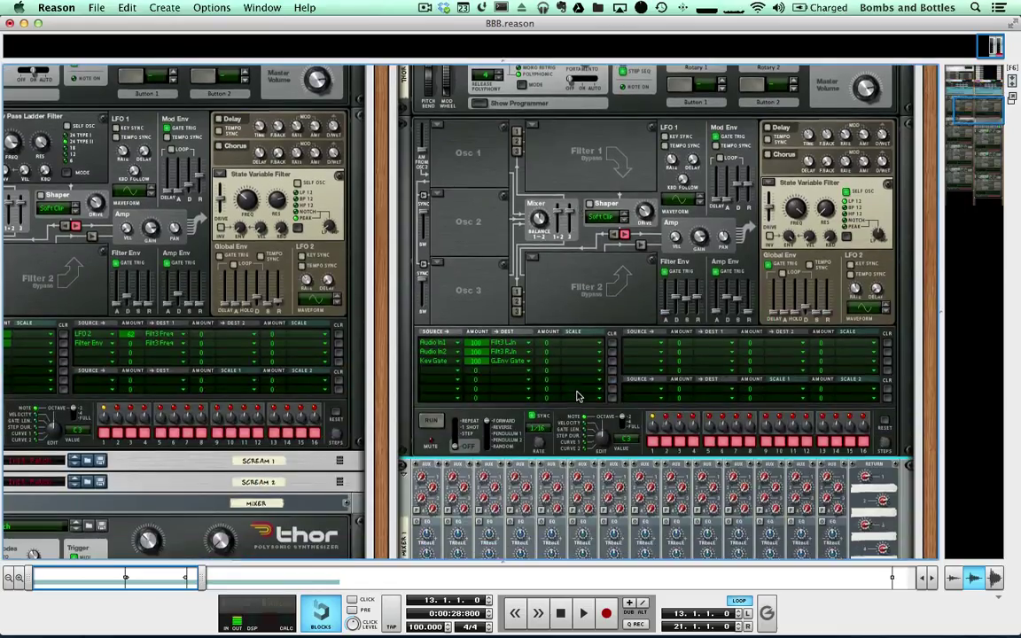
{"action": "scroll", "coordinate": [585, 401], "scroll_direction": "down", "scroll_amount": 4}
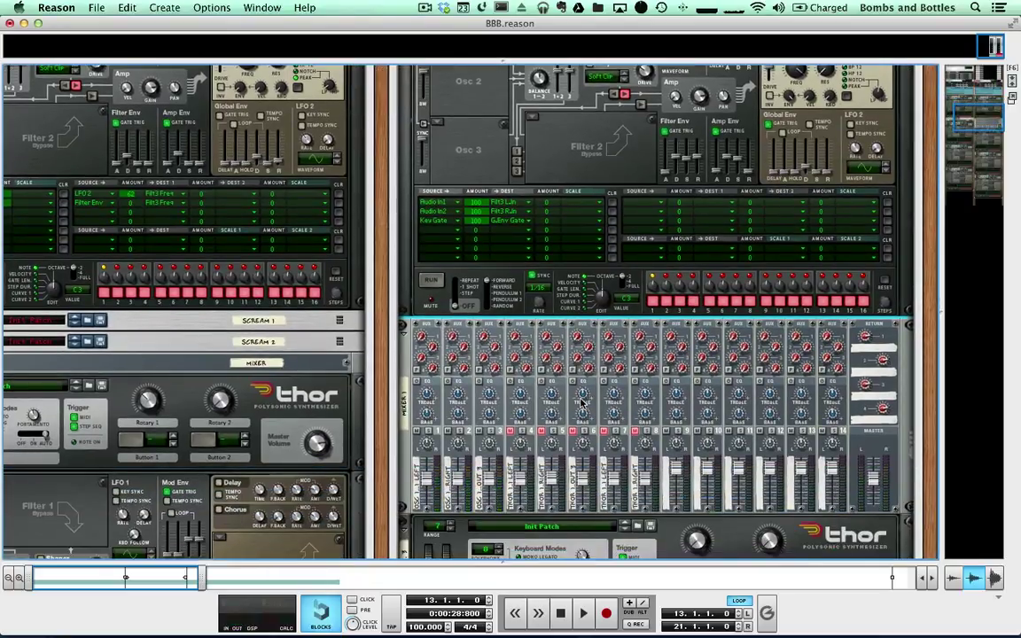
{"action": "scroll", "coordinate": [580, 404], "scroll_direction": "down", "scroll_amount": 1}
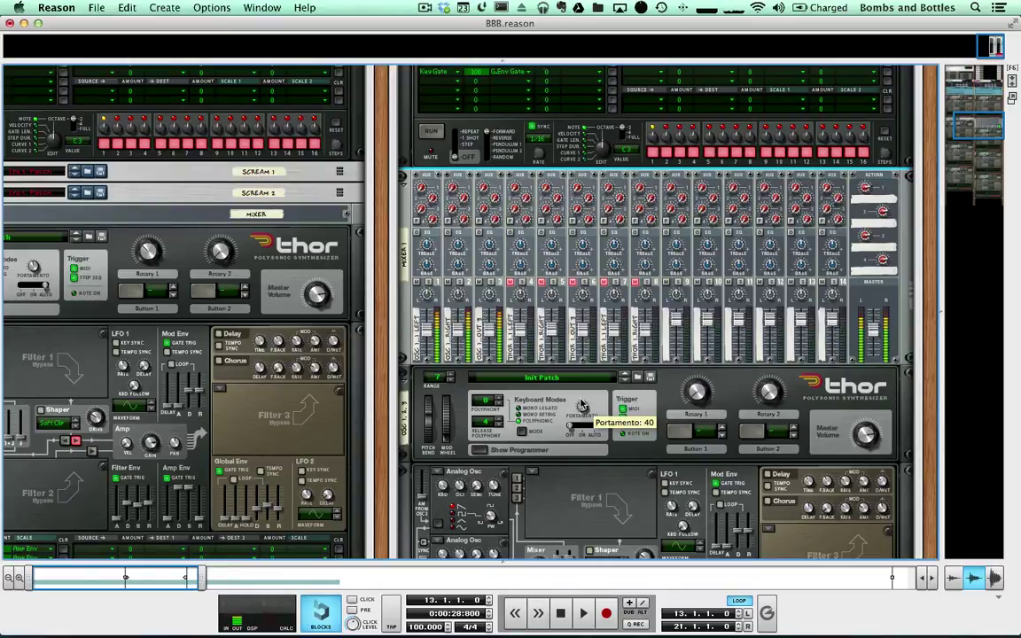
{"action": "scroll", "coordinate": [549, 400], "scroll_direction": "down", "scroll_amount": 2}
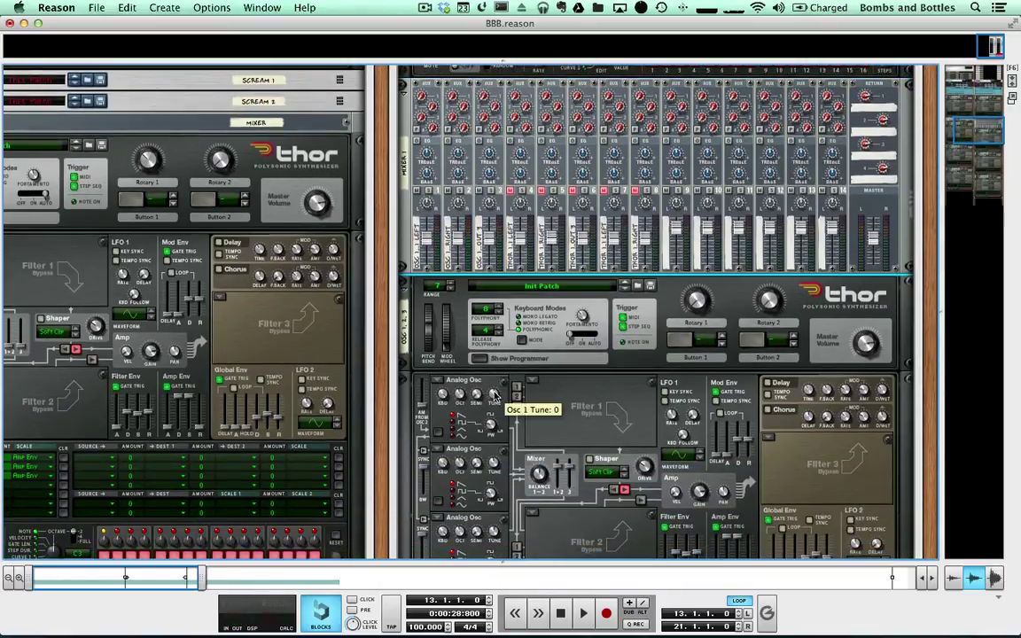
{"action": "scroll", "coordinate": [504, 462], "scroll_direction": "down", "scroll_amount": 2}
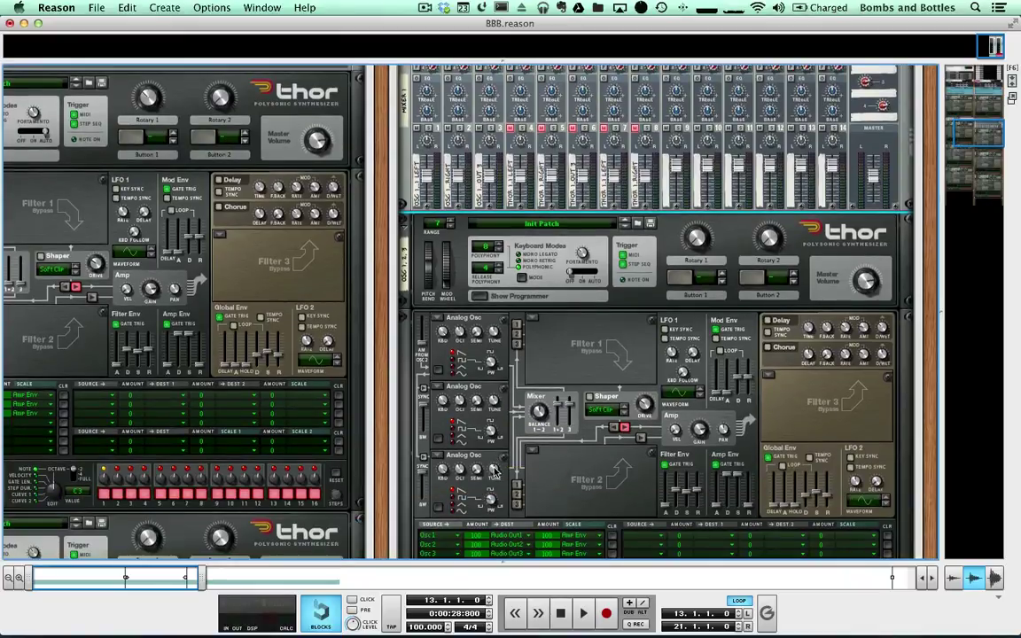
{"action": "scroll", "coordinate": [735, 462], "scroll_direction": "up", "scroll_amount": 6}
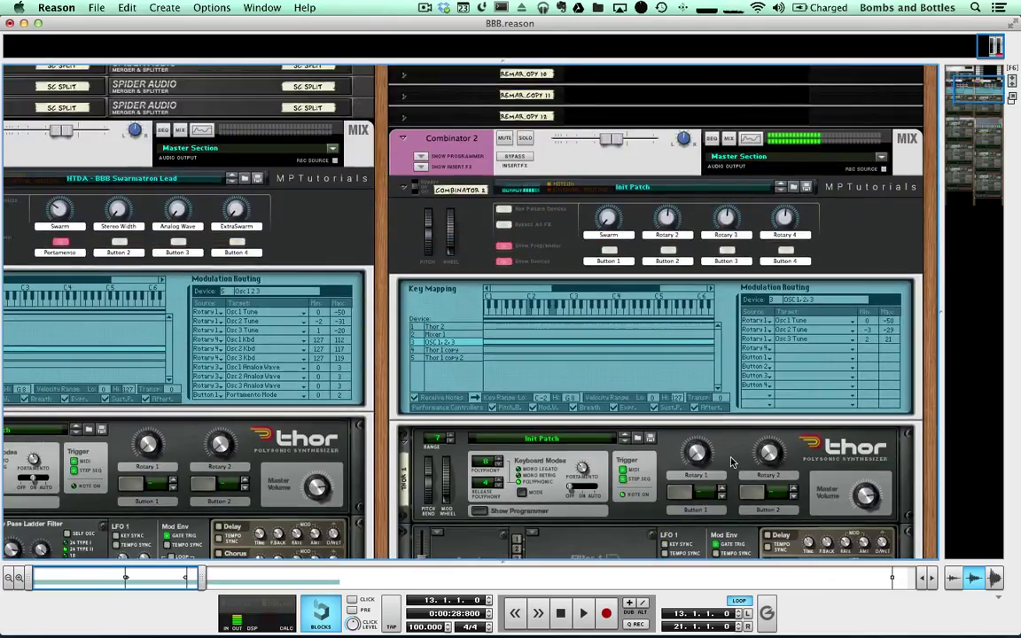
{"action": "left_click", "coordinate": [613, 205]}
{"action": "left_click_drag", "start_coordinate": [613, 205], "coordinate": [623, 237]}
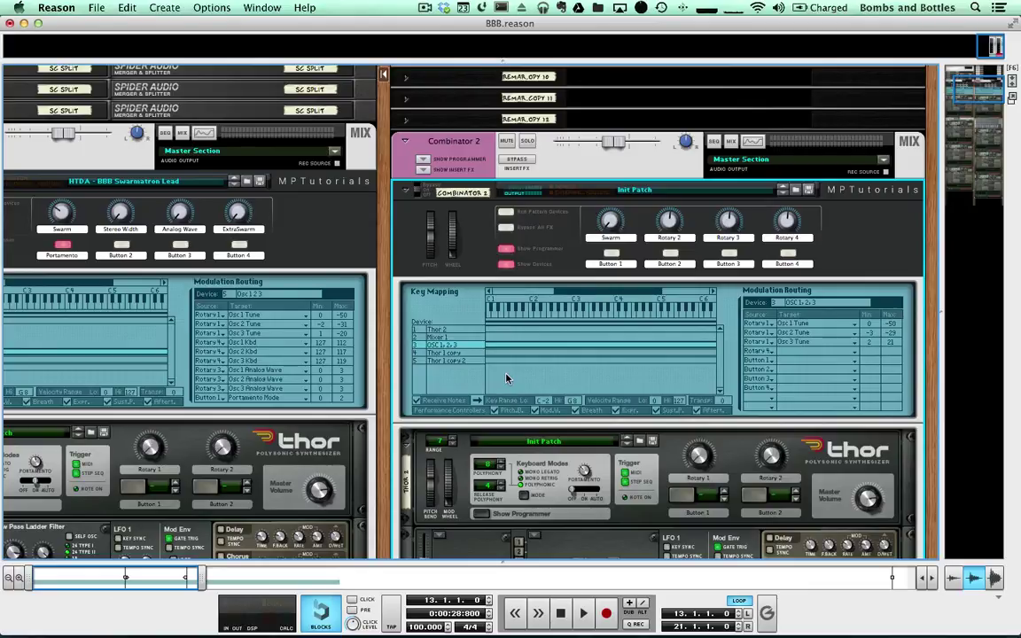
Set the source of the fourth, fifth and sixth modulation routing rows for OSC 1, 2, 3 to Rotary 3.
{"action": "scroll", "coordinate": [877, 144], "scroll_direction": "down", "scroll_amount": 4}
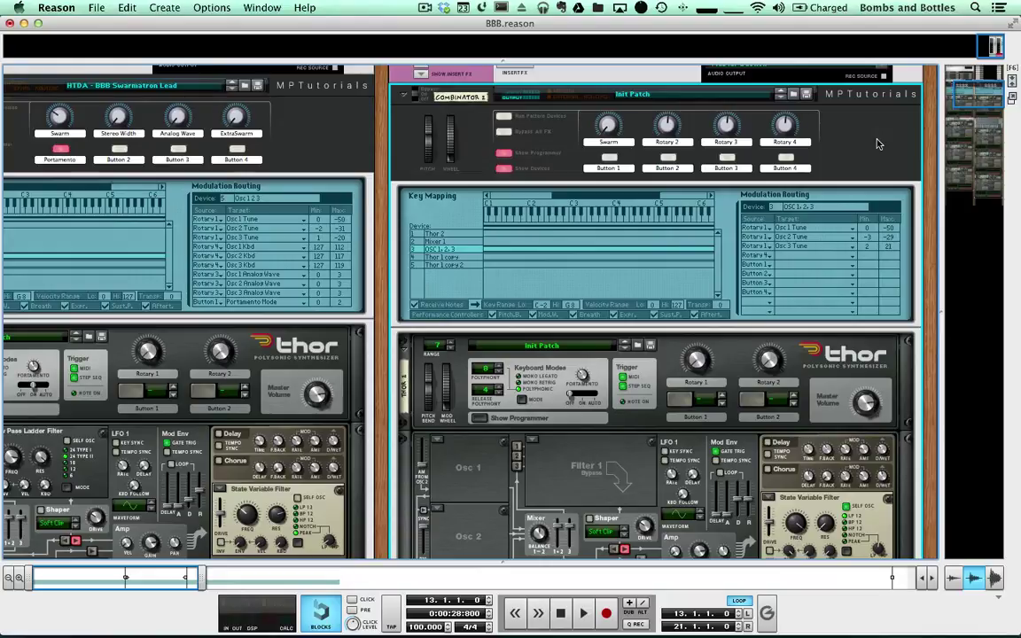
{"action": "left_click", "coordinate": [767, 254]}
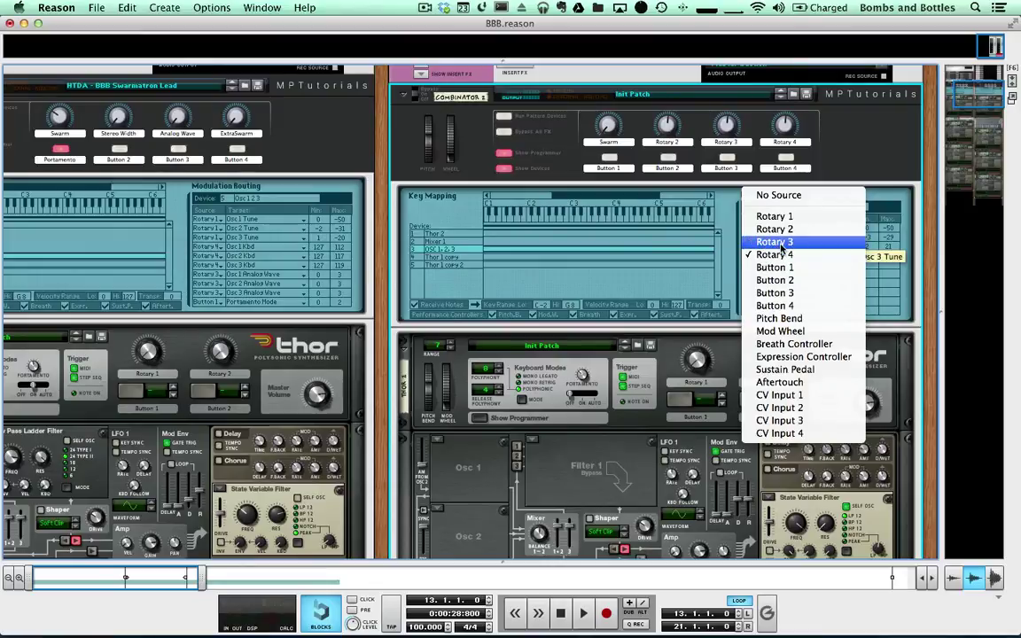
{"action": "left_click", "coordinate": [774, 242]}
{"action": "left_click", "coordinate": [779, 263]}
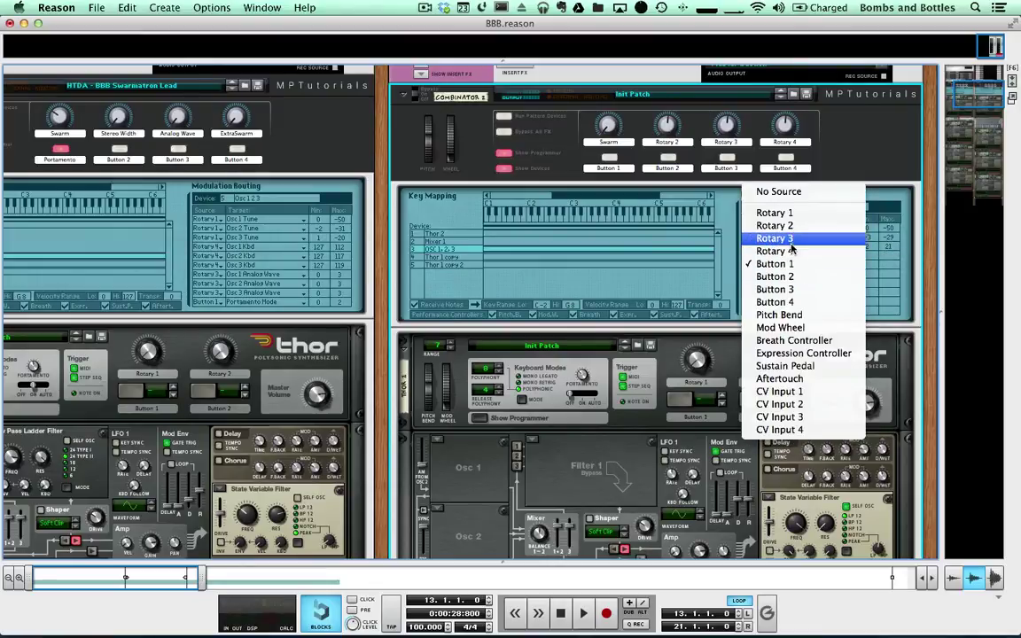
{"action": "left_click", "coordinate": [775, 238]}
{"action": "left_click", "coordinate": [783, 271]}
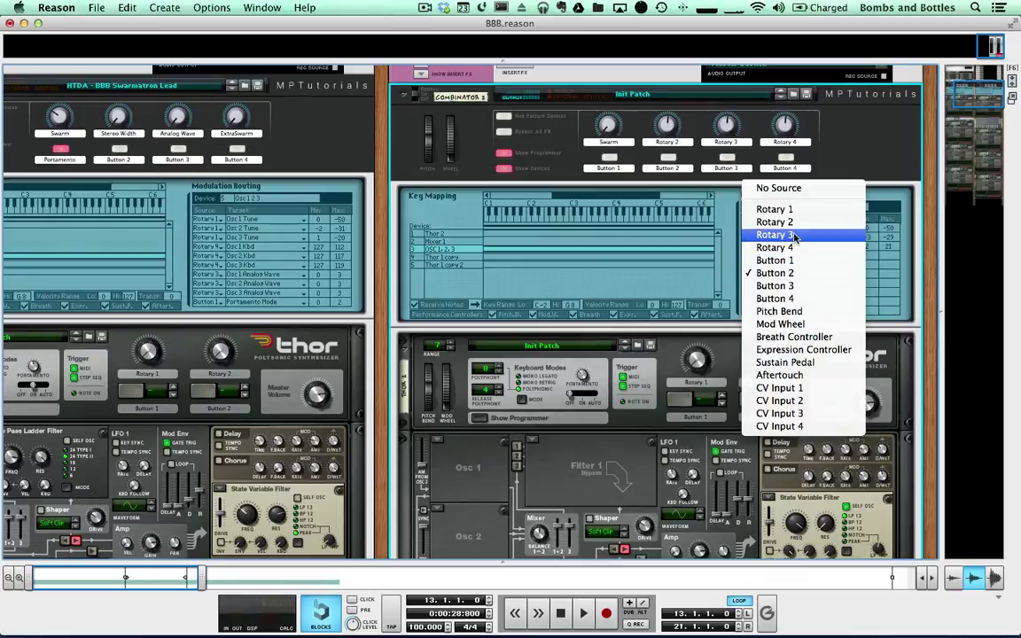
{"action": "left_click", "coordinate": [774, 235]}
Route the first Rotary 3 row for OSC 1, 2, 3 to Osc 1 Analog Wave with a range of 0 to 3.
{"action": "left_click", "coordinate": [800, 258]}
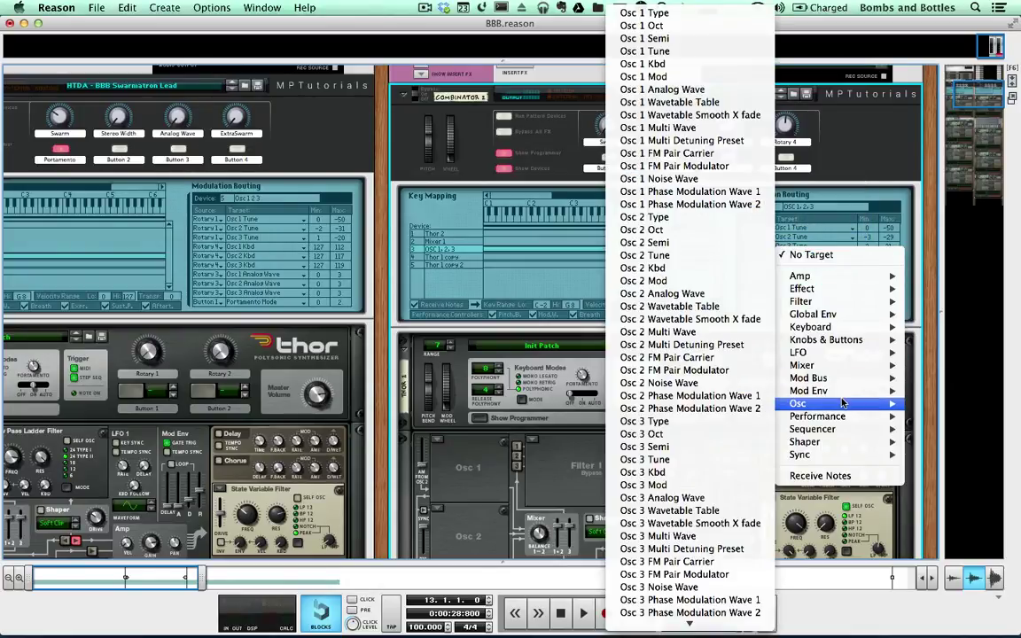
{"action": "mouse_move", "coordinate": [802, 403]}
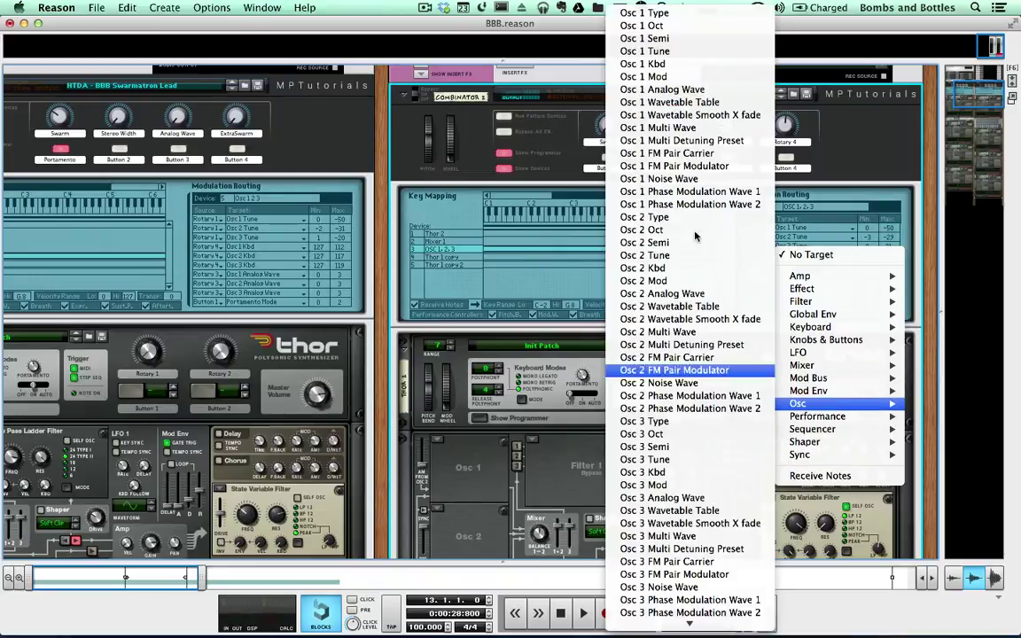
{"action": "left_click", "coordinate": [680, 89]}
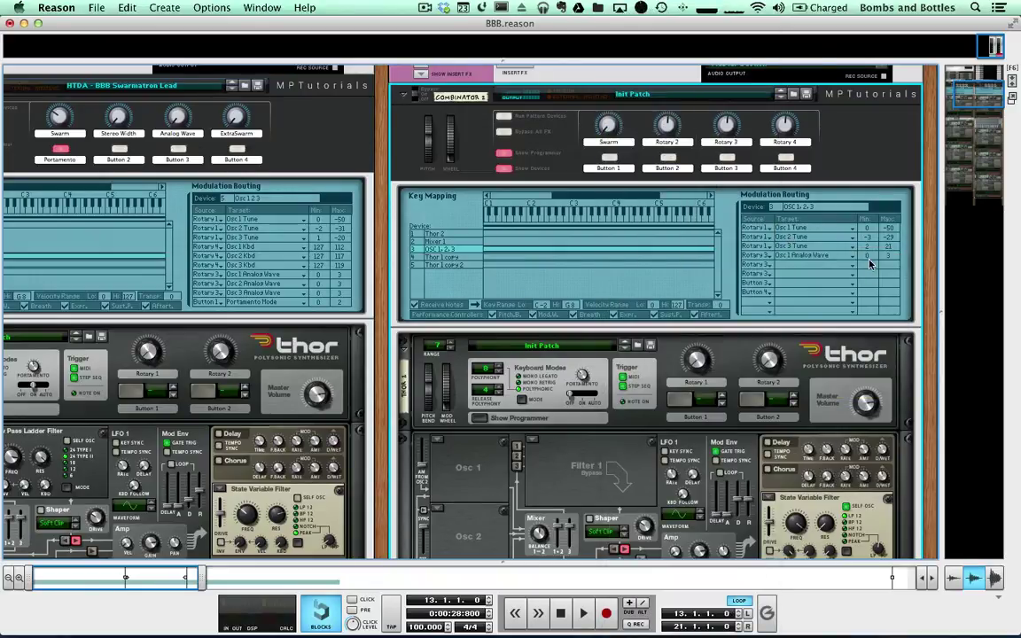
{"action": "left_click_drag", "start_coordinate": [875, 258], "coordinate": [893, 250]}
{"action": "left_click_drag", "start_coordinate": [872, 254], "coordinate": [790, 257]}
Rename the Combinator's Rotary 3 knob as Wave Type.
{"action": "double_click", "coordinate": [730, 143]}
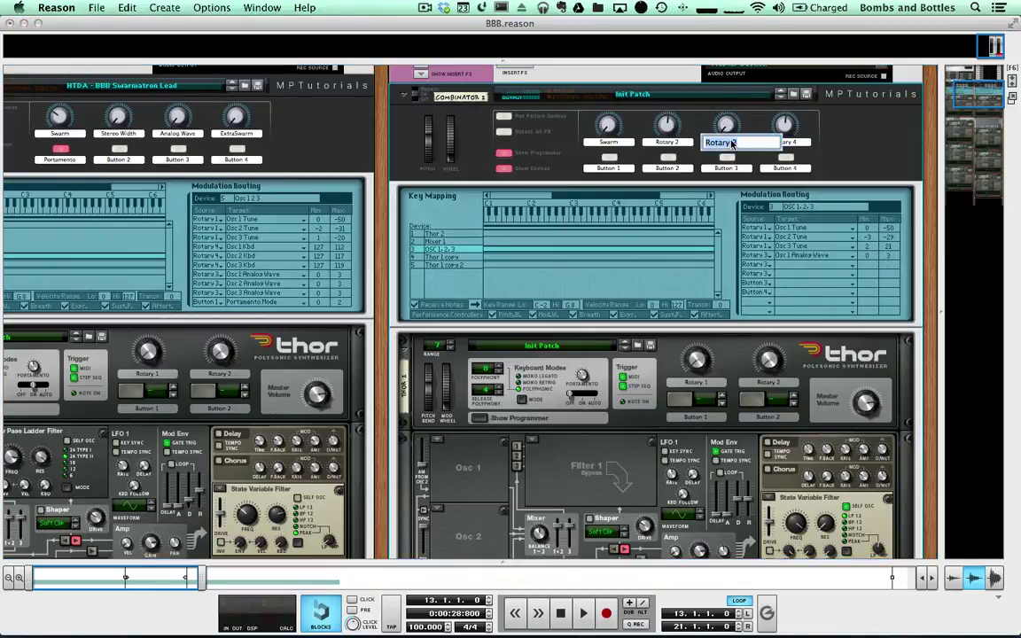
{"action": "type", "text": "Wave Type"}
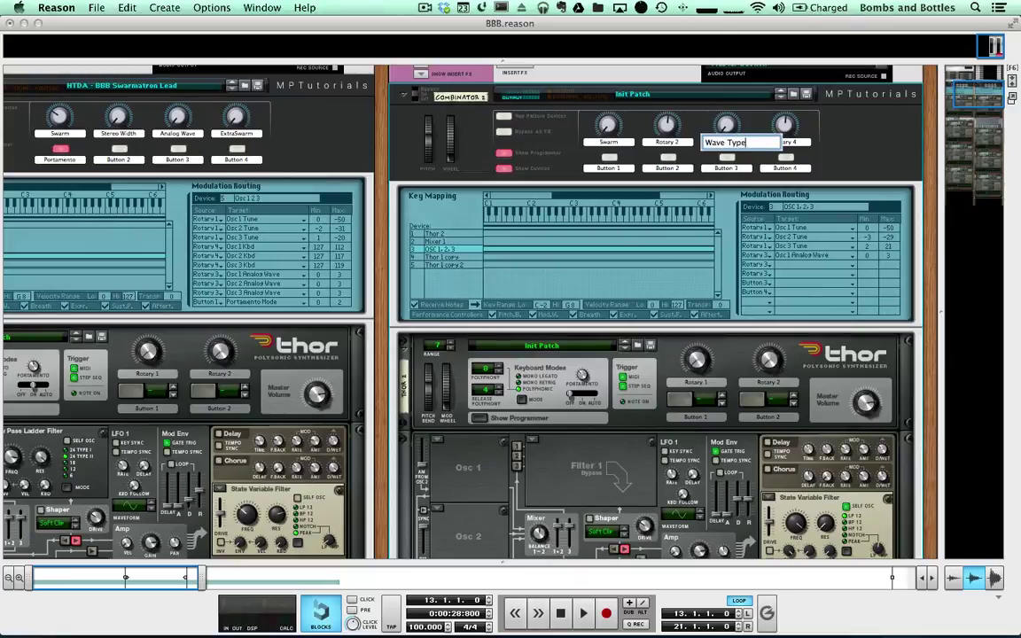
{"action": "key", "text": "Return"}
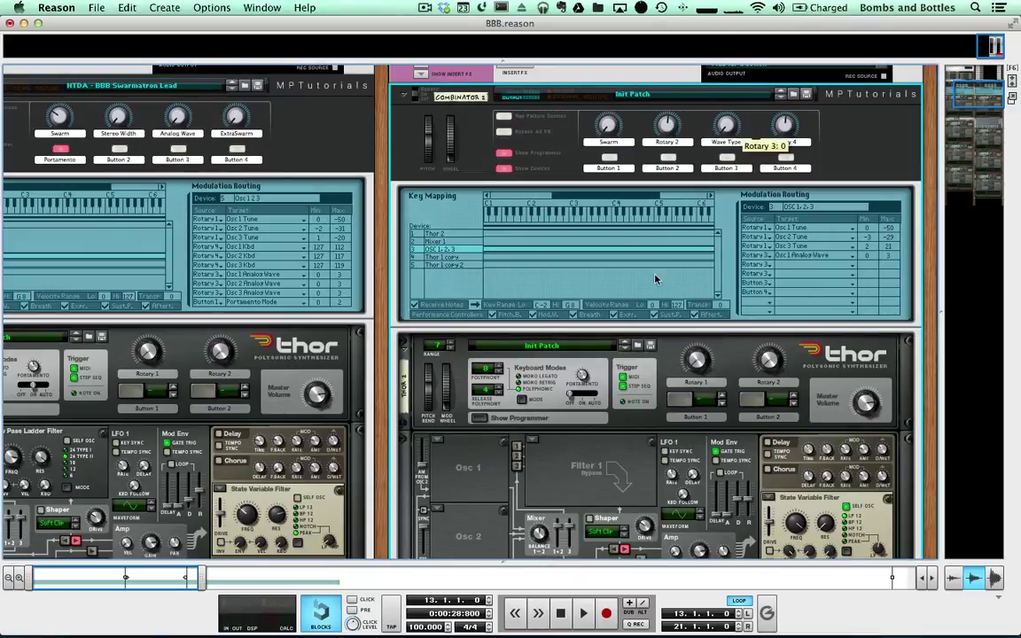
Turn the Wave Type rotary to several positions and check how the first oscillator's waveform on the OSC 1, 2, 3 Thor follows.
{"action": "scroll", "coordinate": [532, 341], "scroll_direction": "down", "scroll_amount": 10}
{"action": "scroll", "coordinate": [532, 341], "scroll_direction": "down", "scroll_amount": 3}
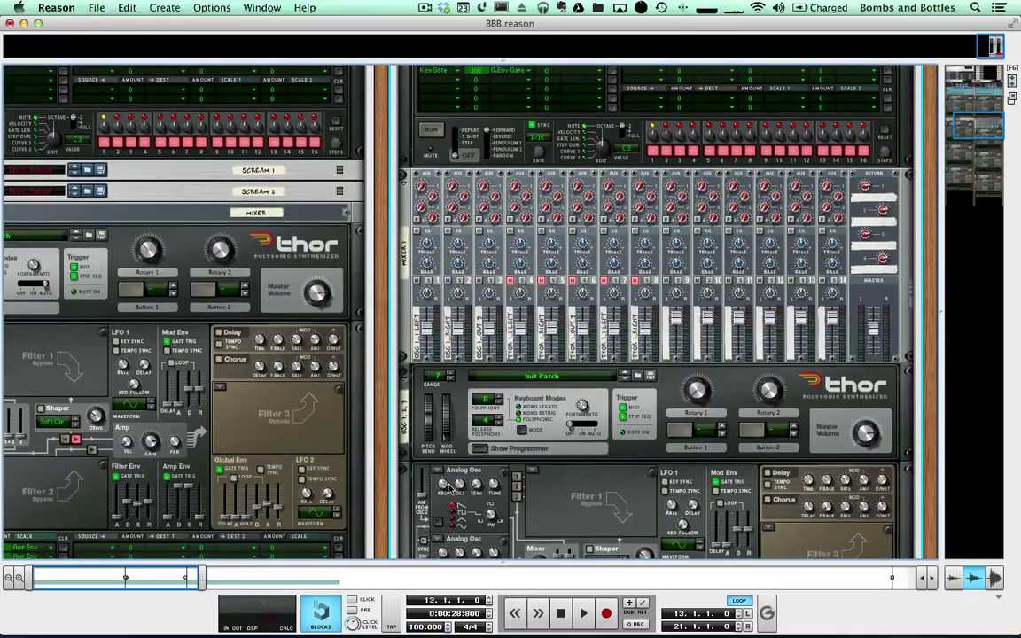
{"action": "scroll", "coordinate": [454, 487], "scroll_direction": "up", "scroll_amount": 10}
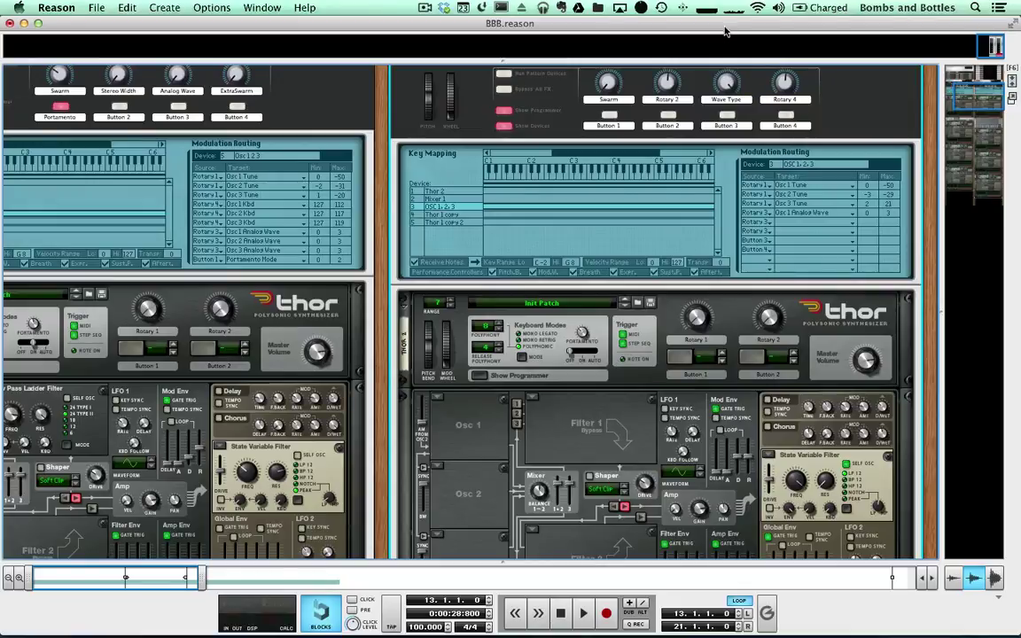
{"action": "scroll", "coordinate": [490, 291], "scroll_direction": "down", "scroll_amount": 10}
{"action": "scroll", "coordinate": [494, 295], "scroll_direction": "down", "scroll_amount": 5}
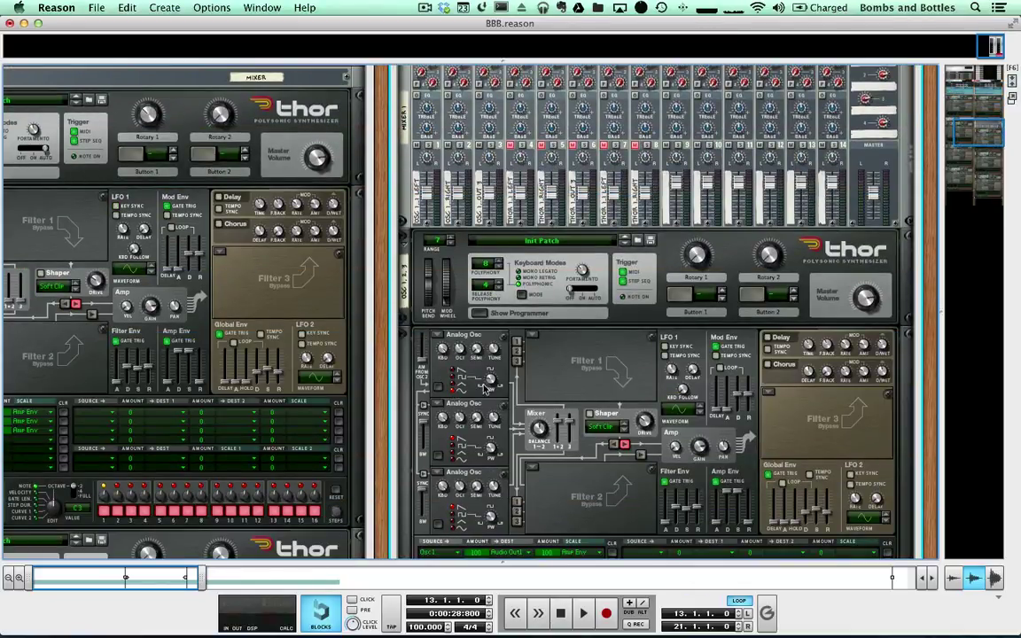
{"action": "scroll", "coordinate": [759, 366], "scroll_direction": "up", "scroll_amount": 12}
{"action": "scroll", "coordinate": [759, 366], "scroll_direction": "up", "scroll_amount": 10}
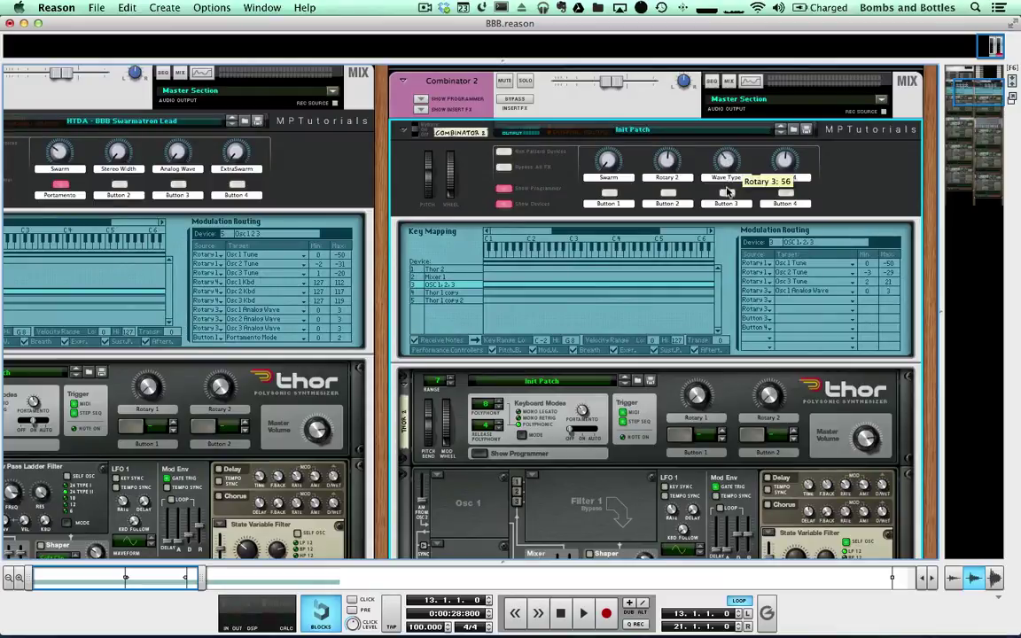
{"action": "scroll", "coordinate": [668, 272], "scroll_direction": "down", "scroll_amount": 14}
{"action": "scroll", "coordinate": [668, 272], "scroll_direction": "up", "scroll_amount": 12}
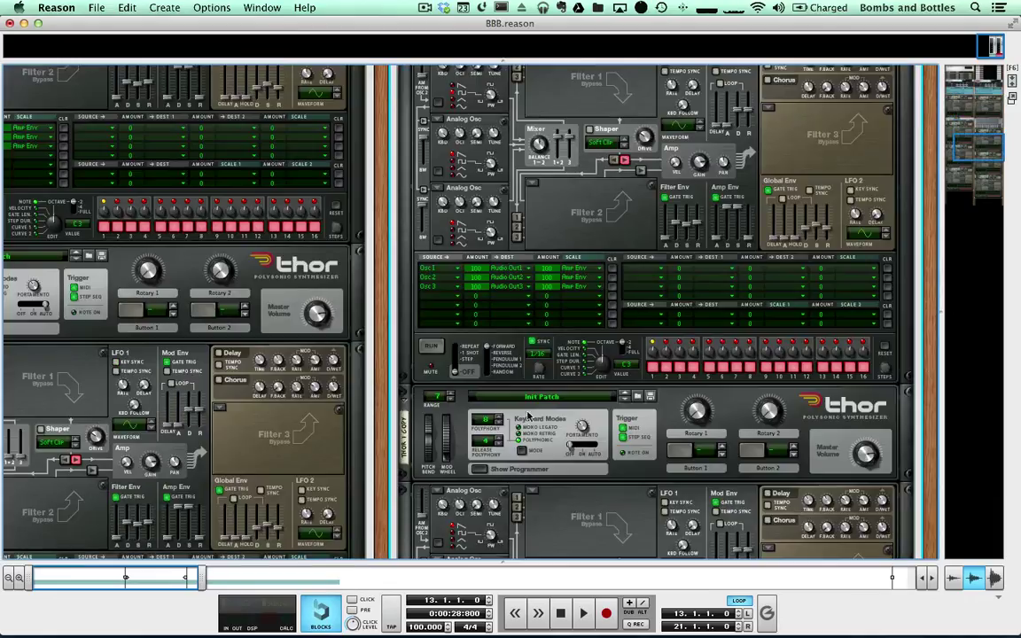
{"action": "scroll", "coordinate": [569, 423], "scroll_direction": "down", "scroll_amount": 11}
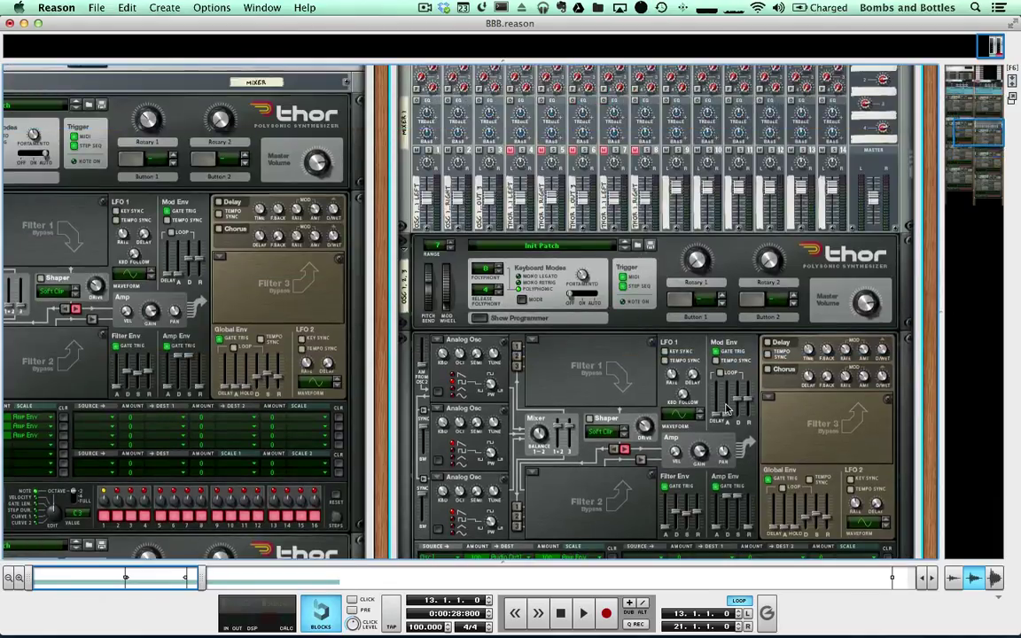
{"action": "scroll", "coordinate": [570, 423], "scroll_direction": "up", "scroll_amount": 14}
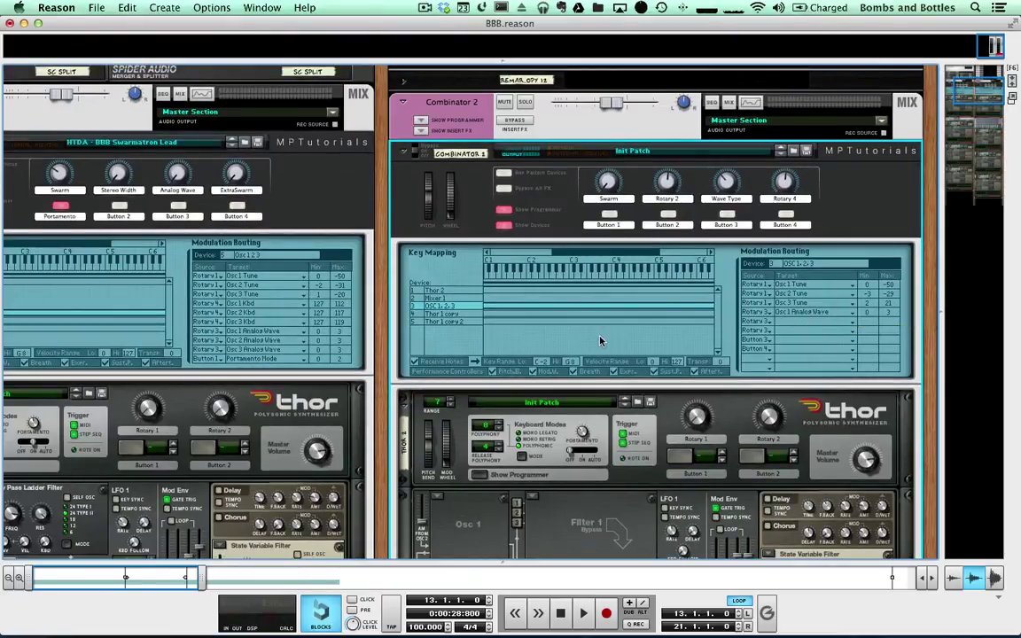
{"action": "scroll", "coordinate": [596, 346], "scroll_direction": "down", "scroll_amount": 15}
{"action": "scroll", "coordinate": [585, 357], "scroll_direction": "down", "scroll_amount": 2}
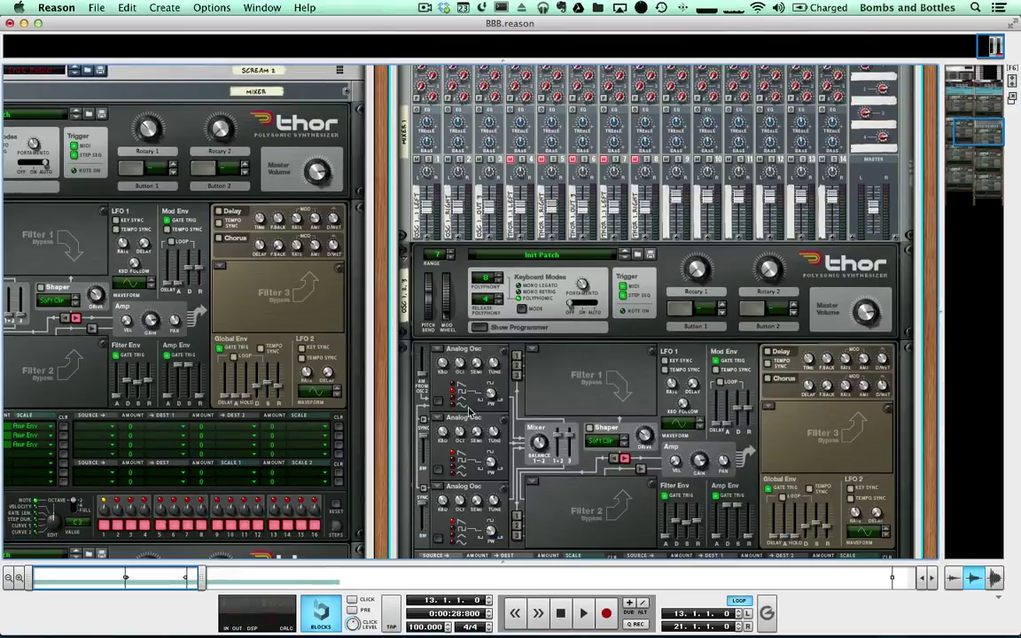
{"action": "scroll", "coordinate": [705, 333], "scroll_direction": "up", "scroll_amount": 17}
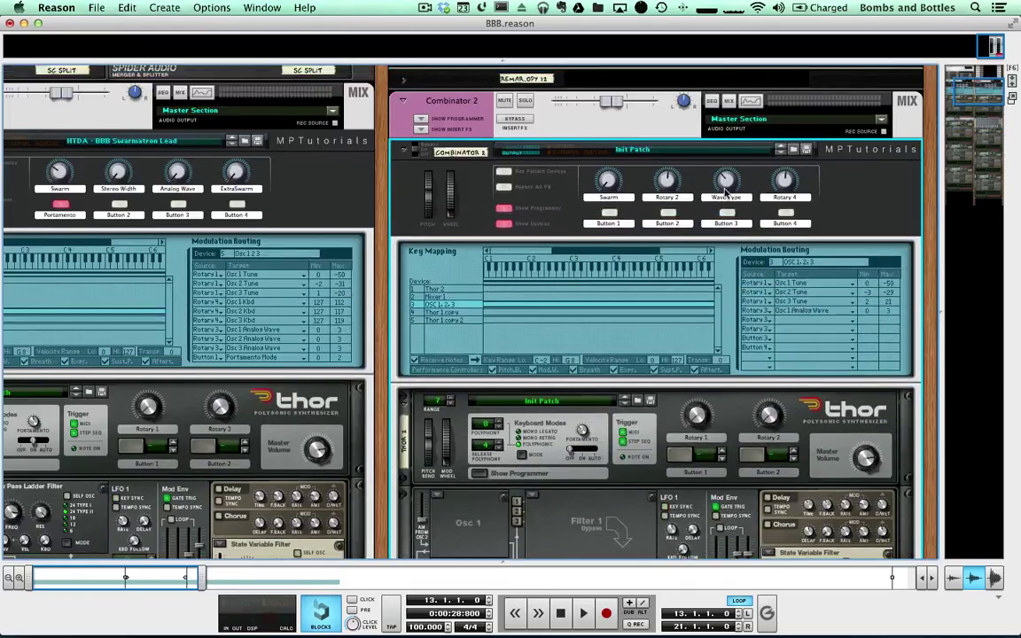
{"action": "mouse_move", "coordinate": [726, 200]}
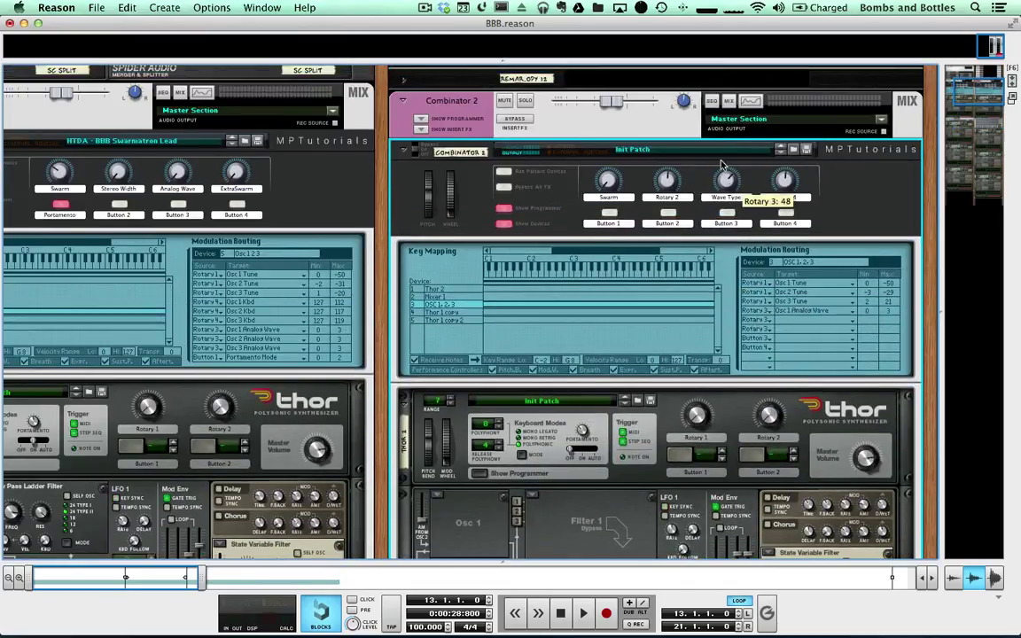
Collapse the Thor Filter device in the reference Combinator holding the HTDA - BBB Swarmatron Lead patch.
{"action": "scroll", "coordinate": [469, 194], "scroll_direction": "left", "scroll_amount": 5}
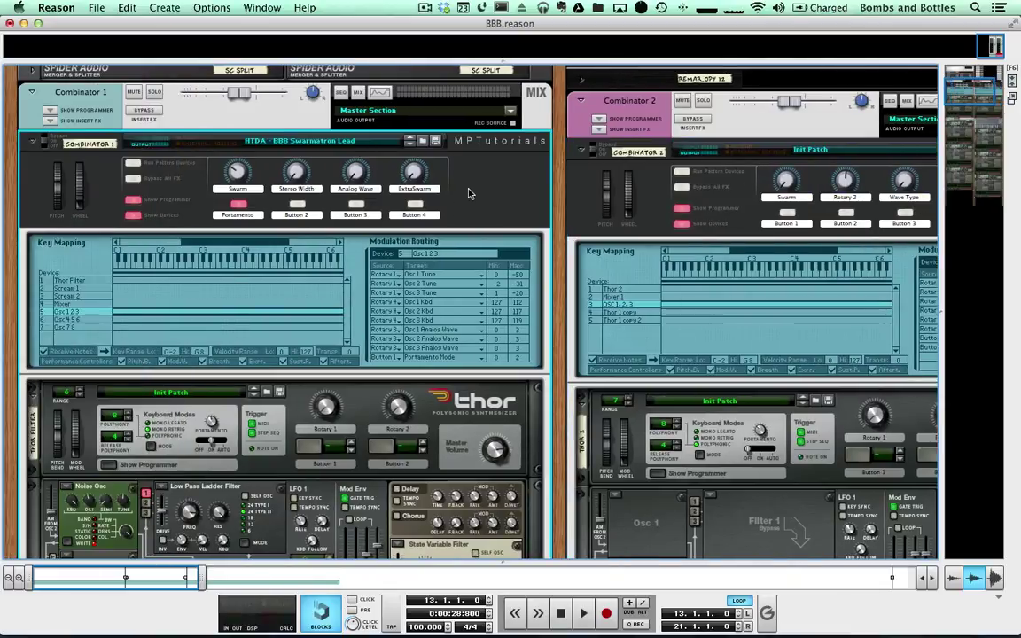
{"action": "scroll", "coordinate": [32, 357], "scroll_direction": "down", "scroll_amount": 3}
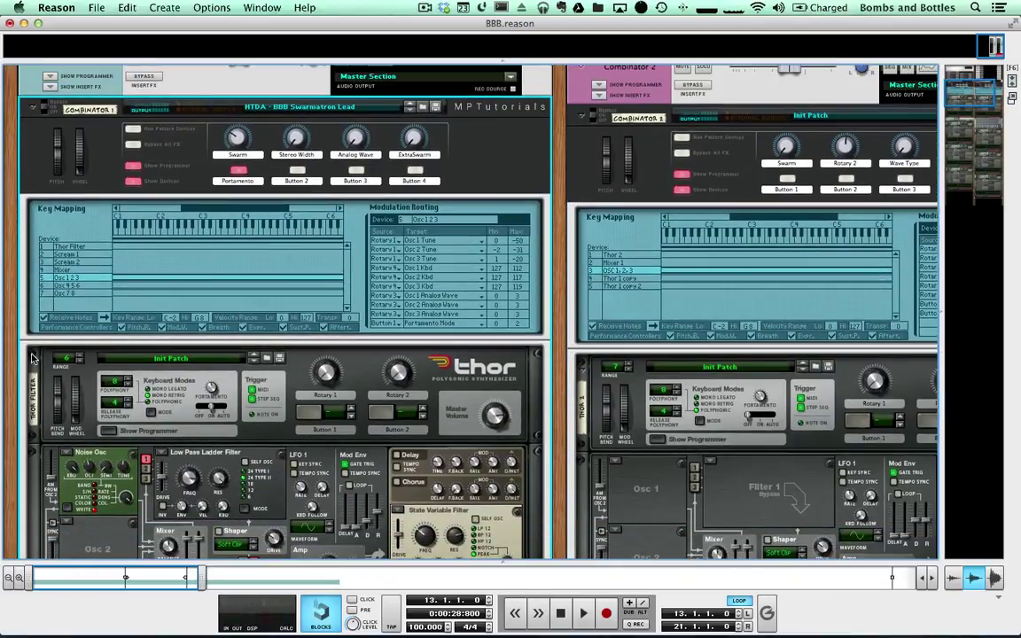
{"action": "left_click", "coordinate": [31, 357]}
{"action": "scroll", "coordinate": [266, 292], "scroll_direction": "down", "scroll_amount": 5}
{"action": "scroll", "coordinate": [372, 251], "scroll_direction": "up", "scroll_amount": 10}
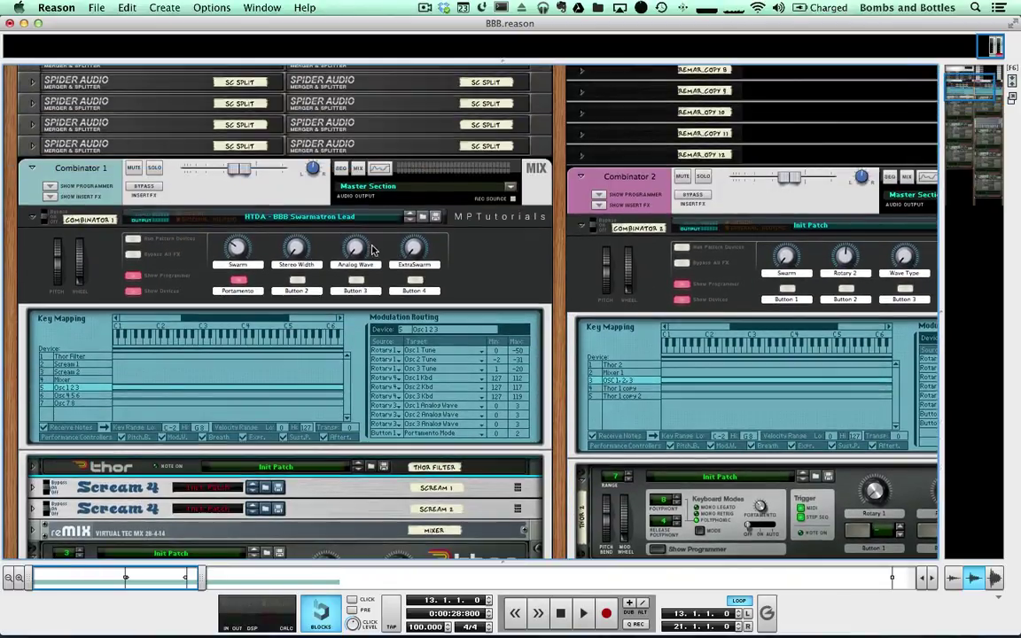
Turn the reference Combinator's Analog Wave rotary down to 0 after checking the oscillator waveforms on its Osc 1 2 3 Thor.
{"action": "scroll", "coordinate": [290, 268], "scroll_direction": "down", "scroll_amount": 10}
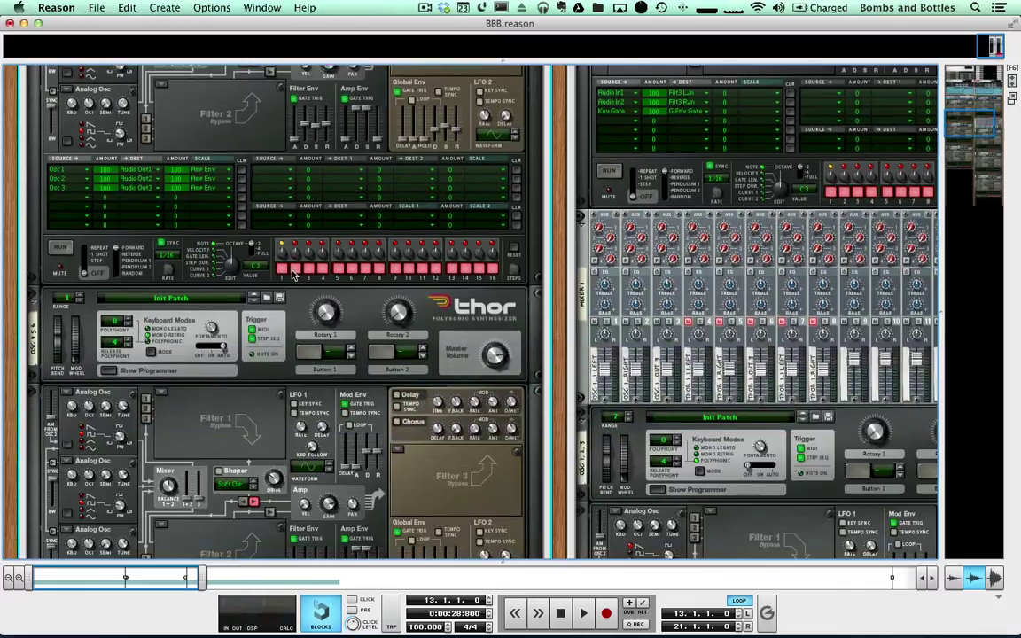
{"action": "scroll", "coordinate": [293, 273], "scroll_direction": "up", "scroll_amount": 5}
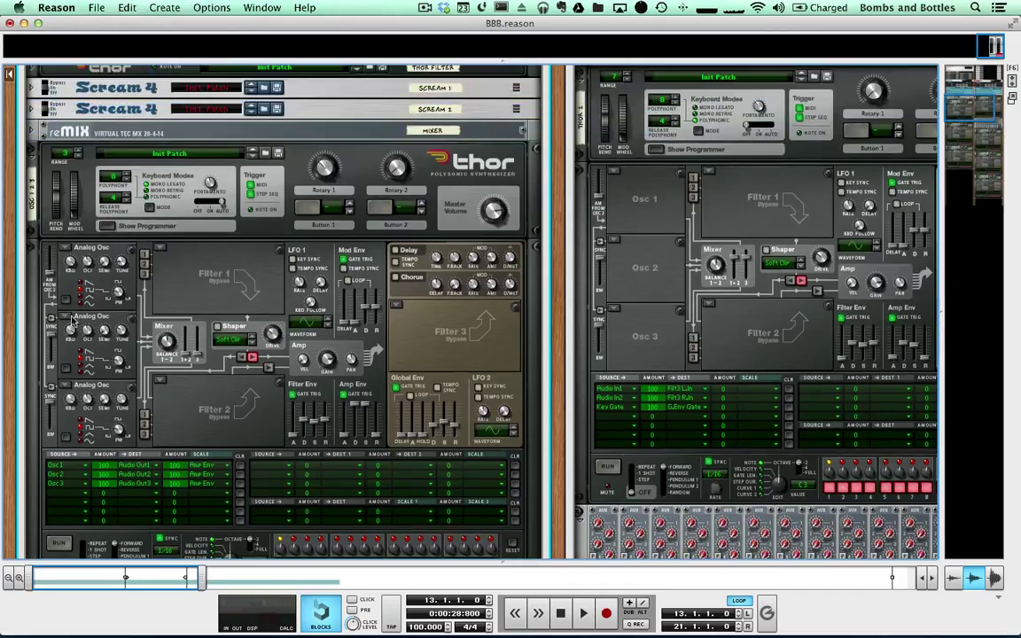
{"action": "scroll", "coordinate": [266, 319], "scroll_direction": "up", "scroll_amount": 10}
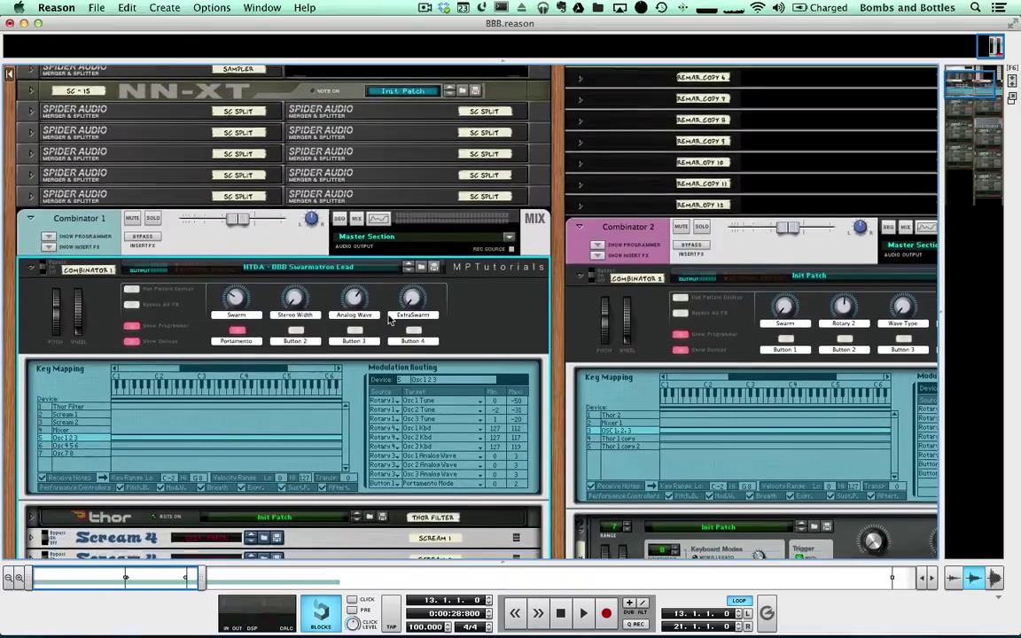
{"action": "scroll", "coordinate": [334, 286], "scroll_direction": "down", "scroll_amount": 1}
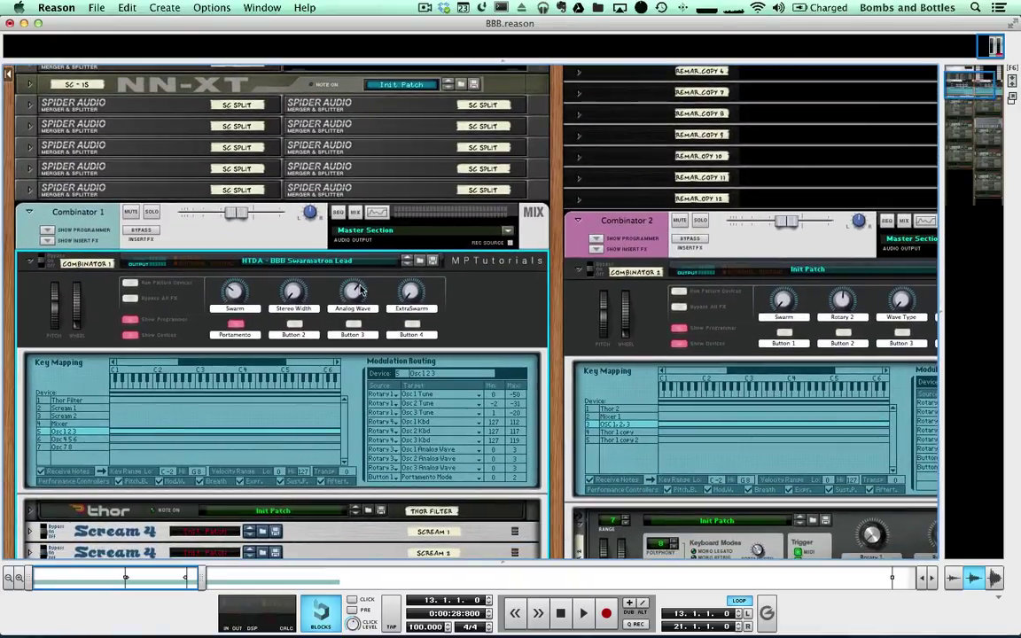
{"action": "mouse_move", "coordinate": [360, 292]}
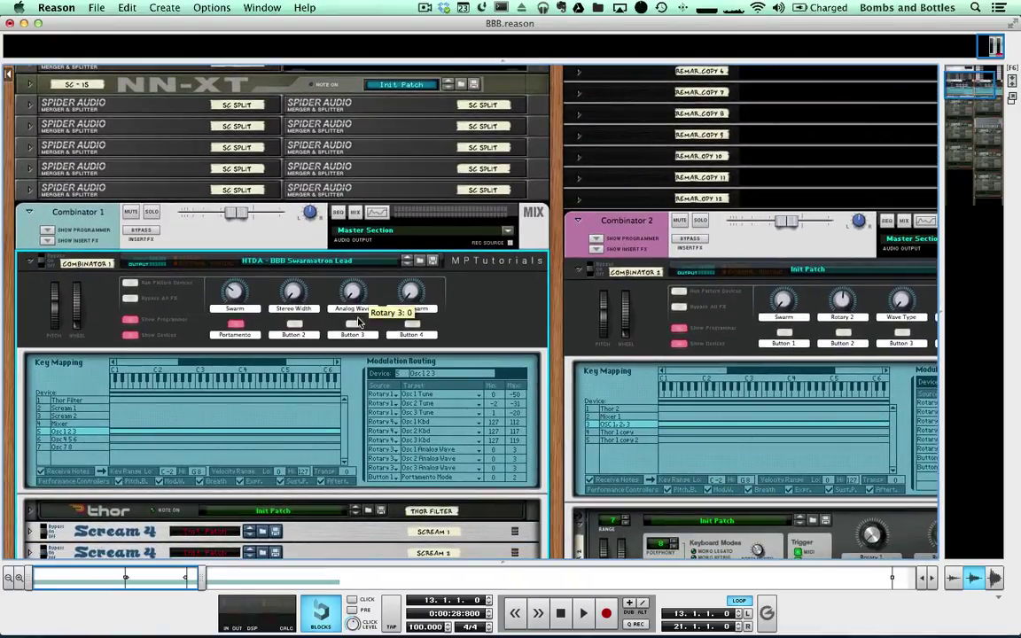
Look over Mixer 1's channel strips in Combinator 2 and select Mixer 1 in its programmer for modulation routing.
{"action": "scroll", "coordinate": [358, 323], "scroll_direction": "right", "scroll_amount": 5}
{"action": "left_click", "coordinate": [864, 331]}
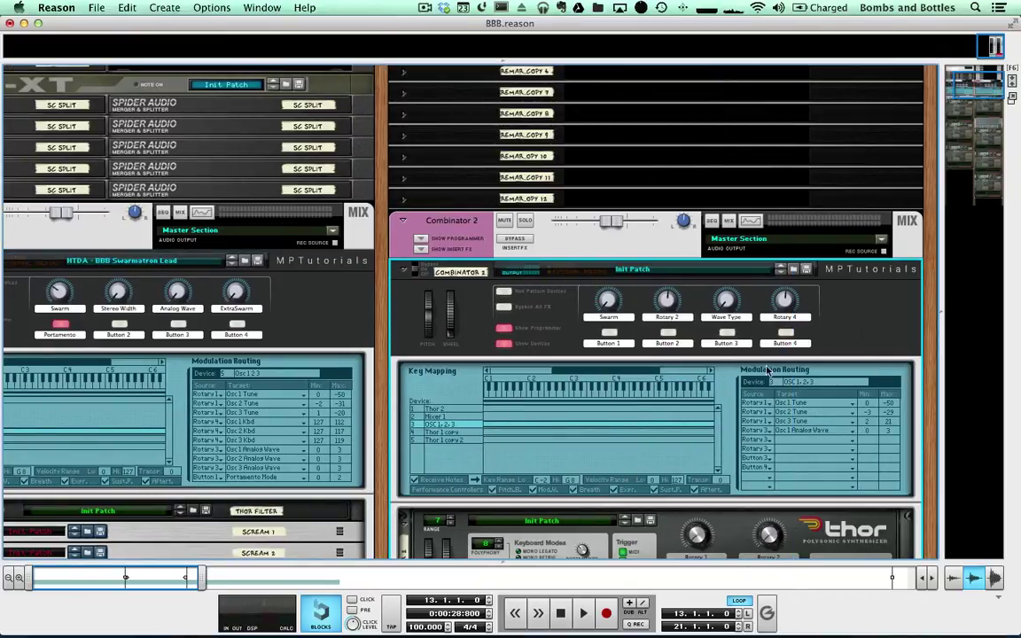
{"action": "scroll", "coordinate": [476, 431], "scroll_direction": "down", "scroll_amount": 3}
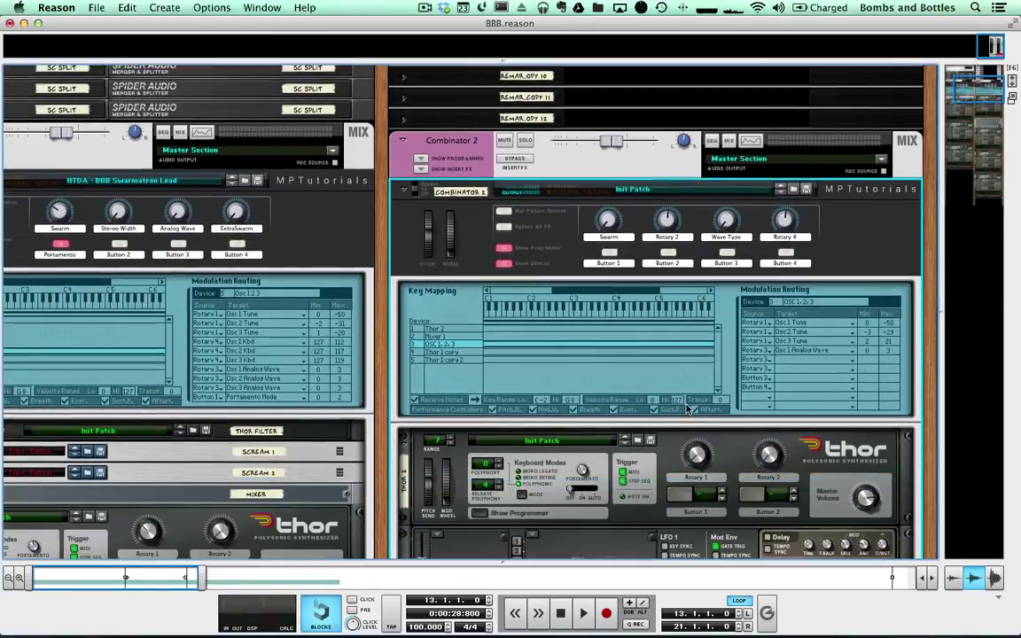
{"action": "scroll", "coordinate": [675, 379], "scroll_direction": "down", "scroll_amount": 6}
{"action": "scroll", "coordinate": [675, 379], "scroll_direction": "down", "scroll_amount": 5}
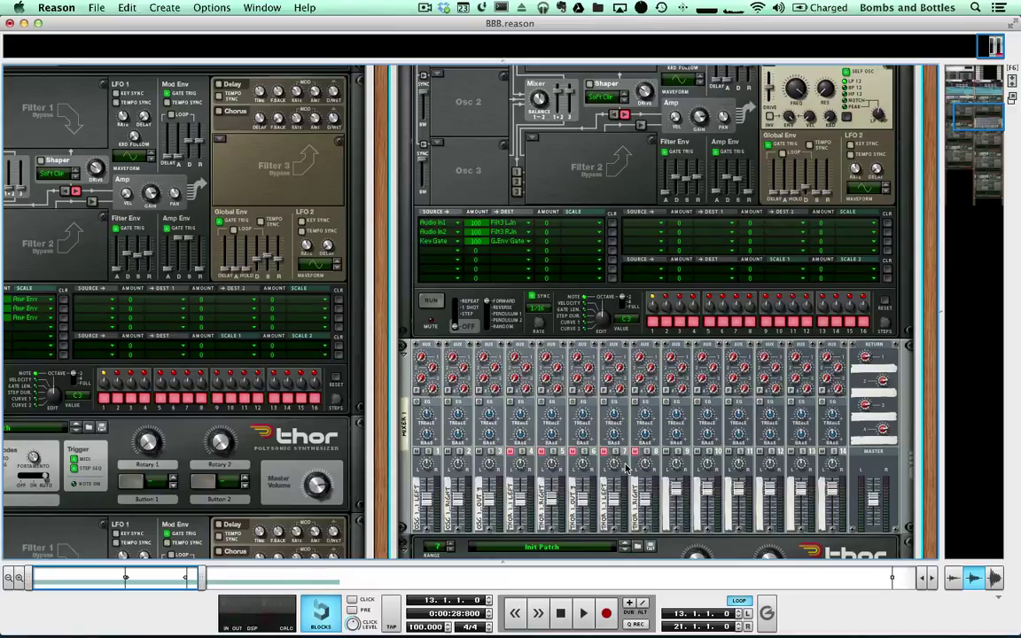
{"action": "left_click", "coordinate": [443, 469]}
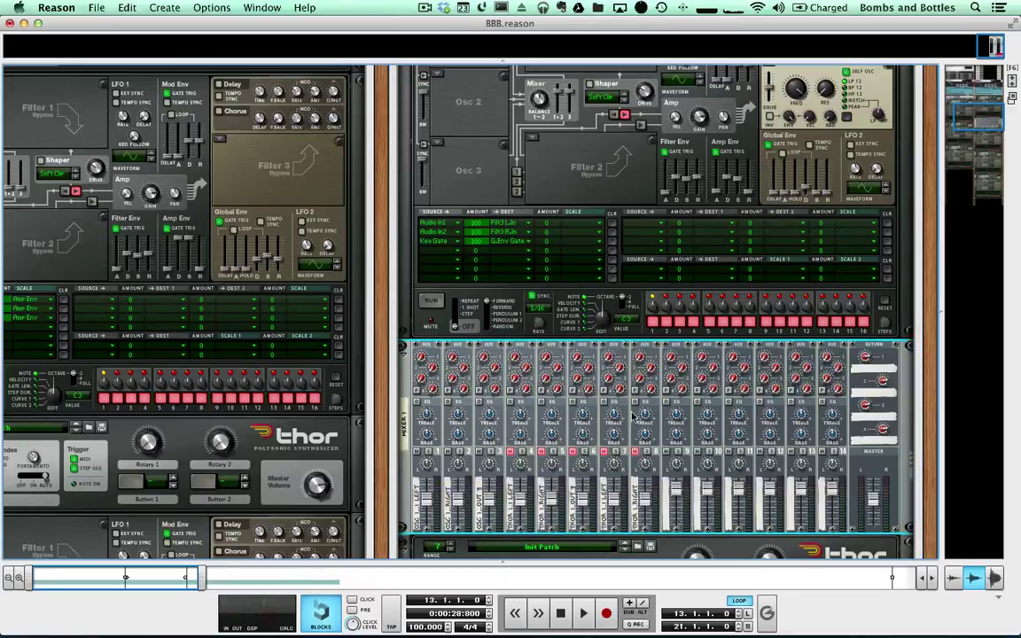
{"action": "scroll", "coordinate": [599, 444], "scroll_direction": "up", "scroll_amount": 7}
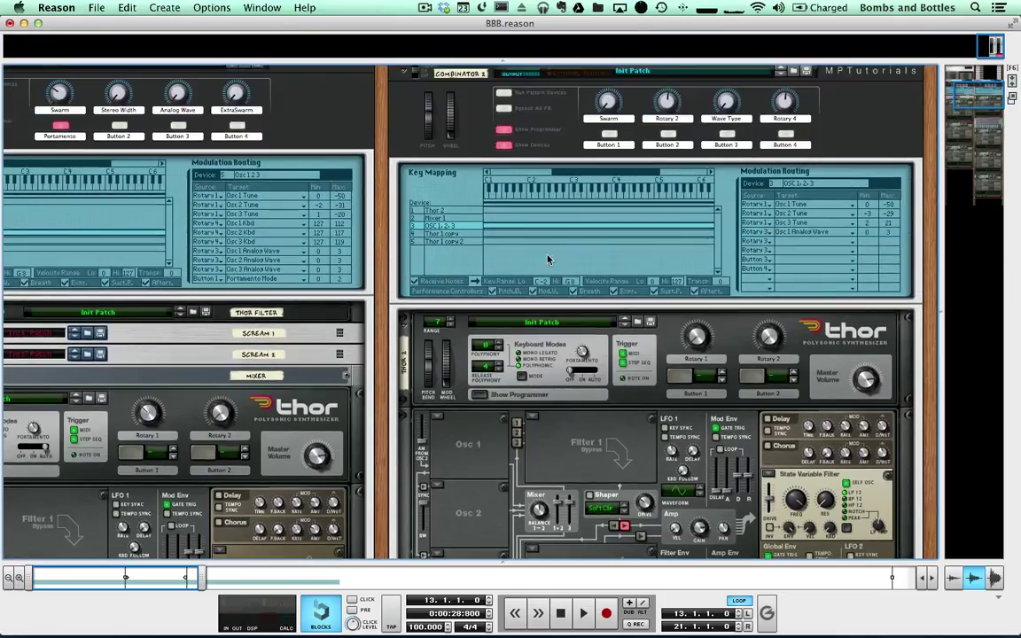
{"action": "left_click", "coordinate": [482, 218]}
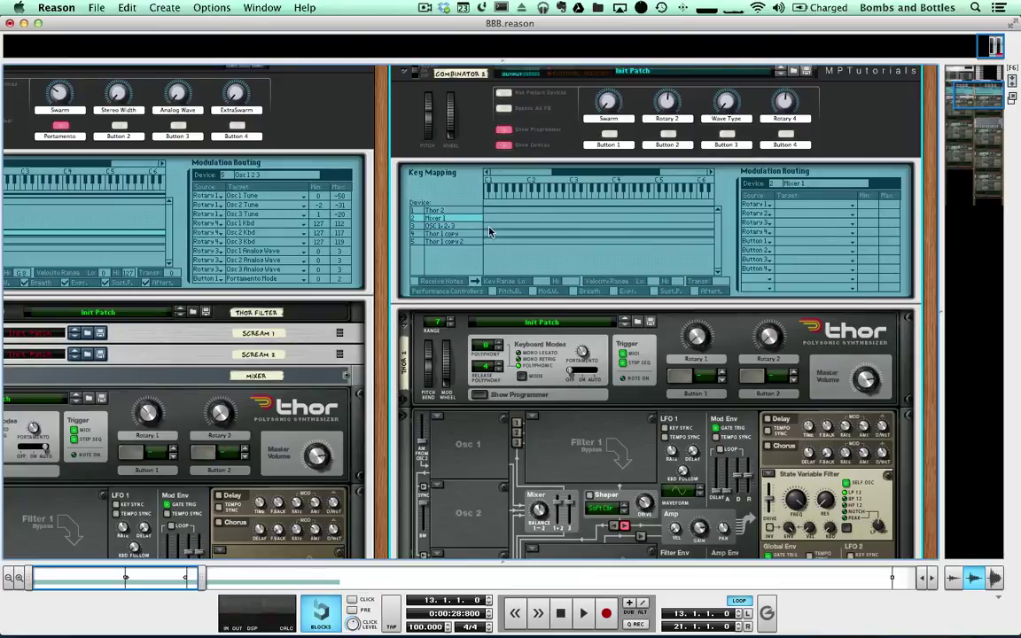
Set the source of the first five Mixer 1 modulation routing rows to Rotary 2.
{"action": "left_click", "coordinate": [763, 206]}
{"action": "left_click", "coordinate": [767, 216]}
{"action": "left_click", "coordinate": [764, 213]}
{"action": "left_click", "coordinate": [764, 213]}
{"action": "left_click", "coordinate": [764, 223]}
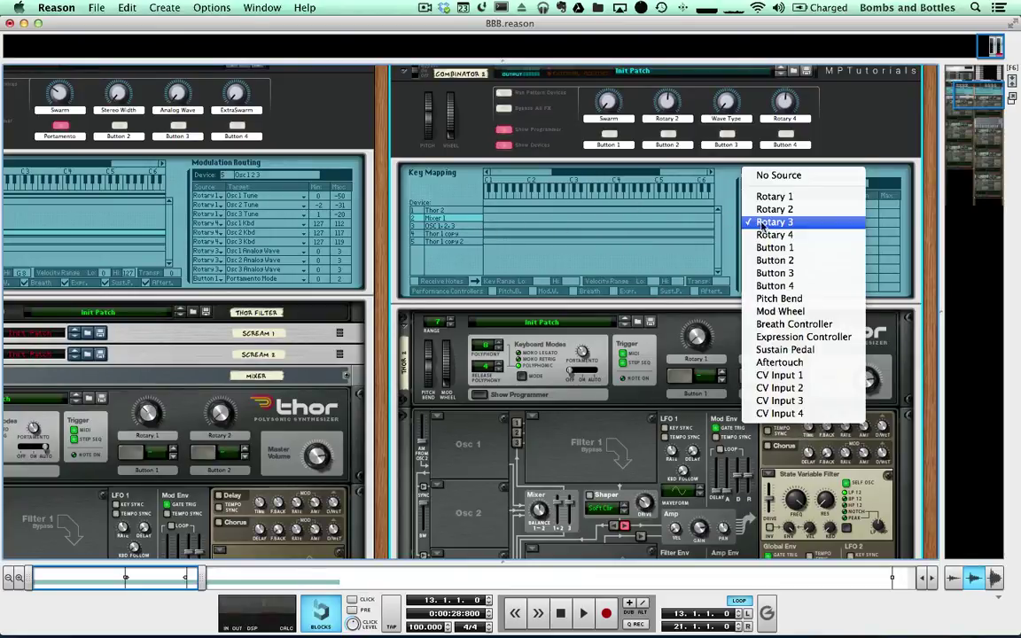
{"action": "left_click", "coordinate": [766, 212]}
{"action": "left_click", "coordinate": [767, 233]}
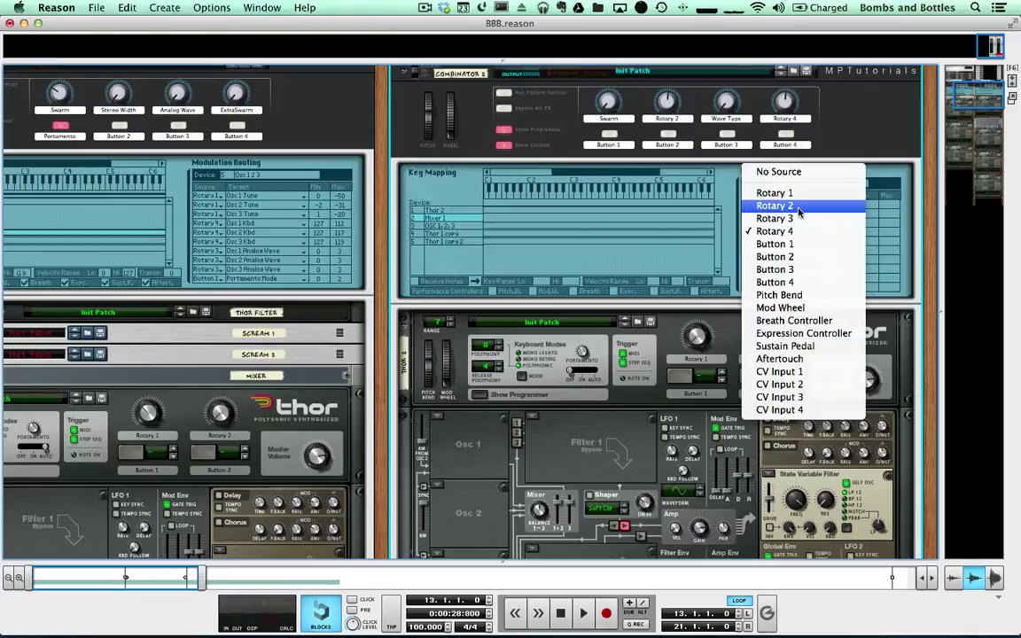
{"action": "left_click", "coordinate": [778, 204]}
{"action": "left_click", "coordinate": [788, 239]}
{"action": "left_click", "coordinate": [771, 202]}
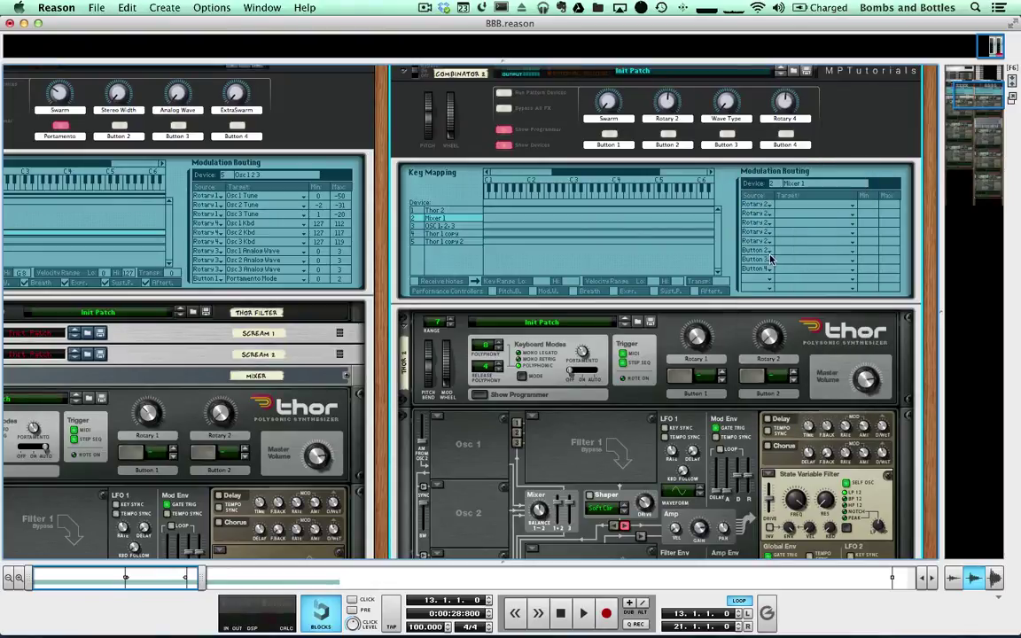
Change the Button 2, Button 3 and Button 4 source rows of Mixer 1's modulation routing to Rotary 2.
{"action": "left_click", "coordinate": [775, 249]}
{"action": "left_click", "coordinate": [804, 206]}
{"action": "left_click", "coordinate": [776, 258]}
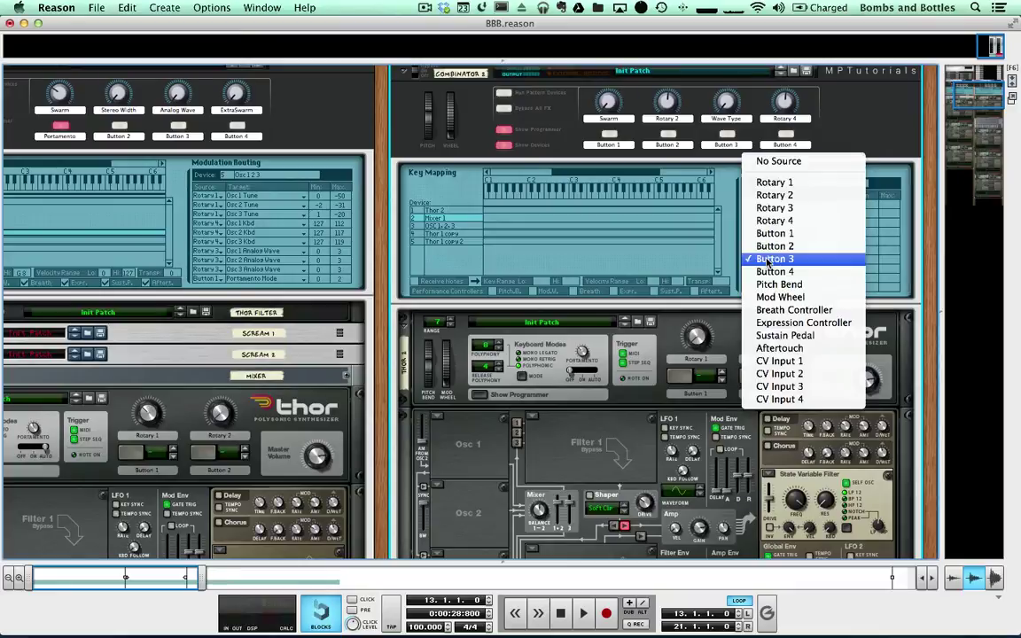
{"action": "left_click", "coordinate": [776, 195]}
{"action": "left_click", "coordinate": [767, 269]}
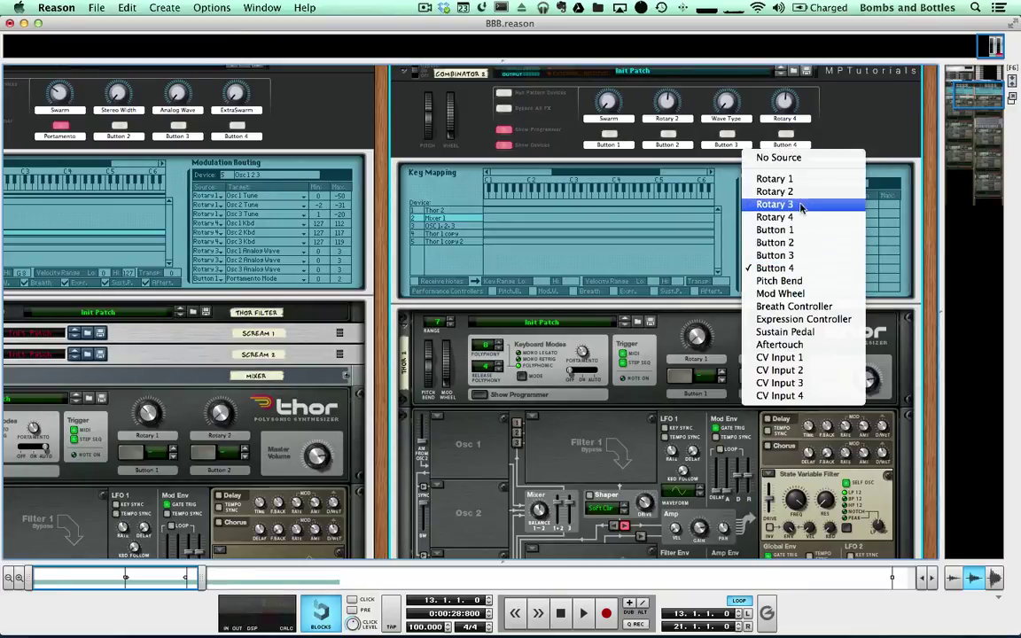
{"action": "left_click", "coordinate": [769, 193]}
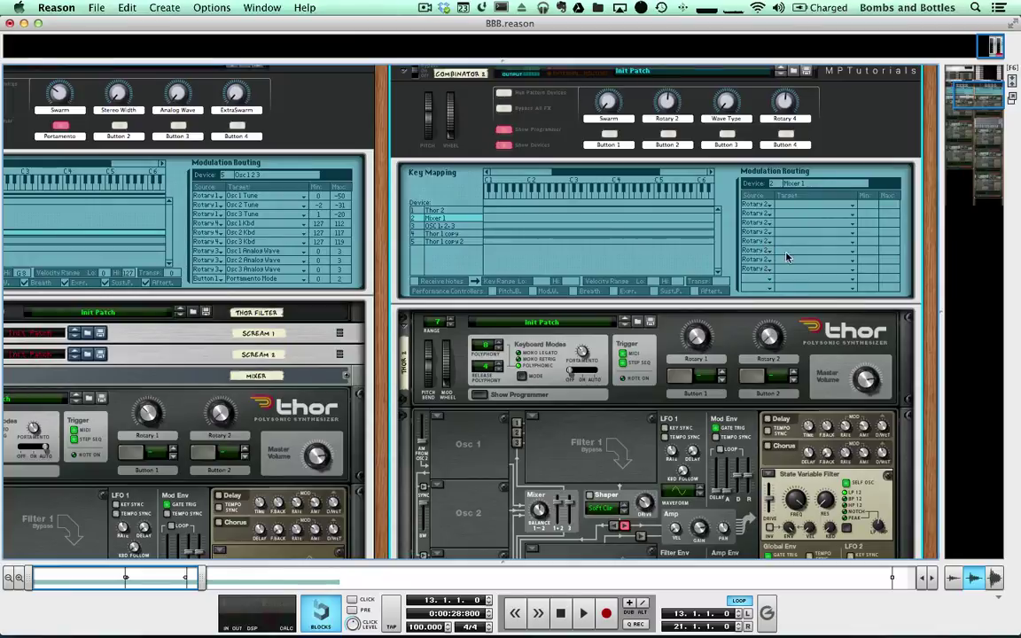
Route the first three Rotary 2 rows of Mixer 1 to Channel 1 Pan, Channel 2 Pan and Channel 3 Pan.
{"action": "left_click", "coordinate": [812, 204]}
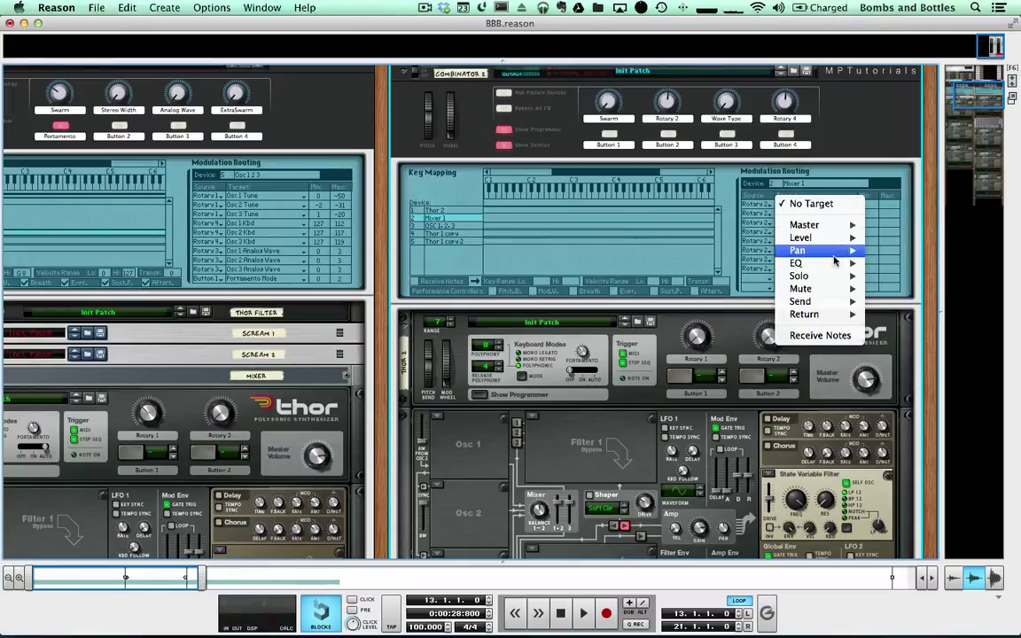
{"action": "mouse_move", "coordinate": [802, 251]}
{"action": "left_click", "coordinate": [909, 251]}
{"action": "left_click", "coordinate": [812, 214]}
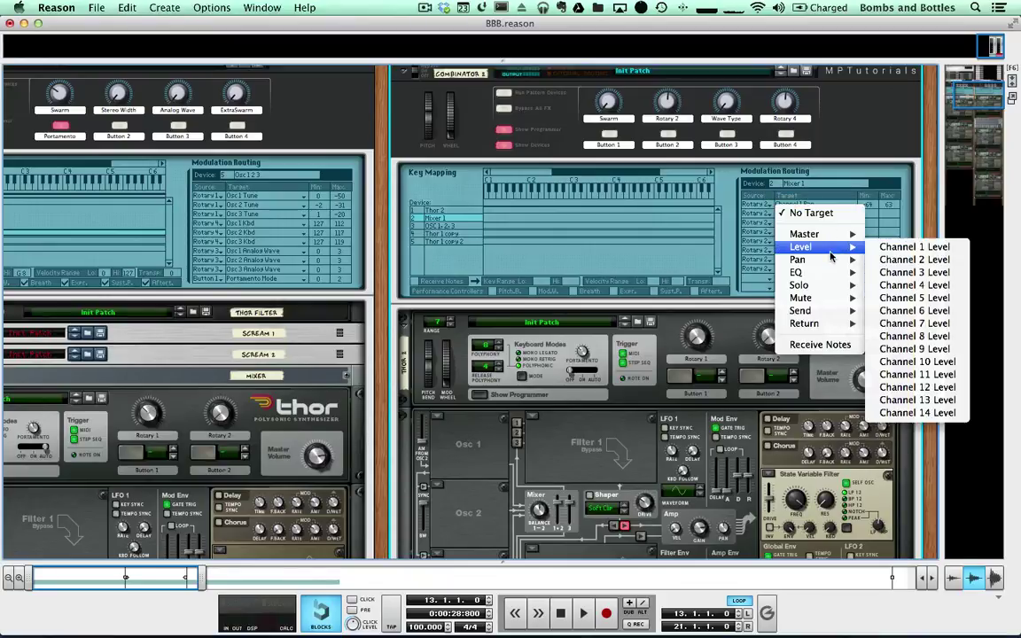
{"action": "left_click", "coordinate": [911, 272]}
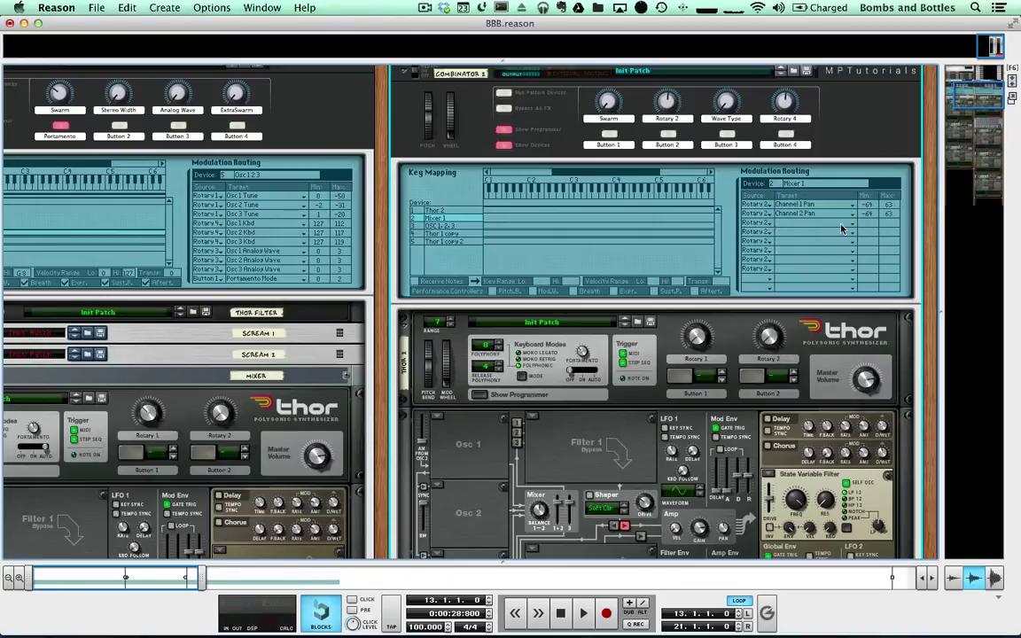
{"action": "left_click", "coordinate": [843, 222]}
{"action": "mouse_move", "coordinate": [844, 256]}
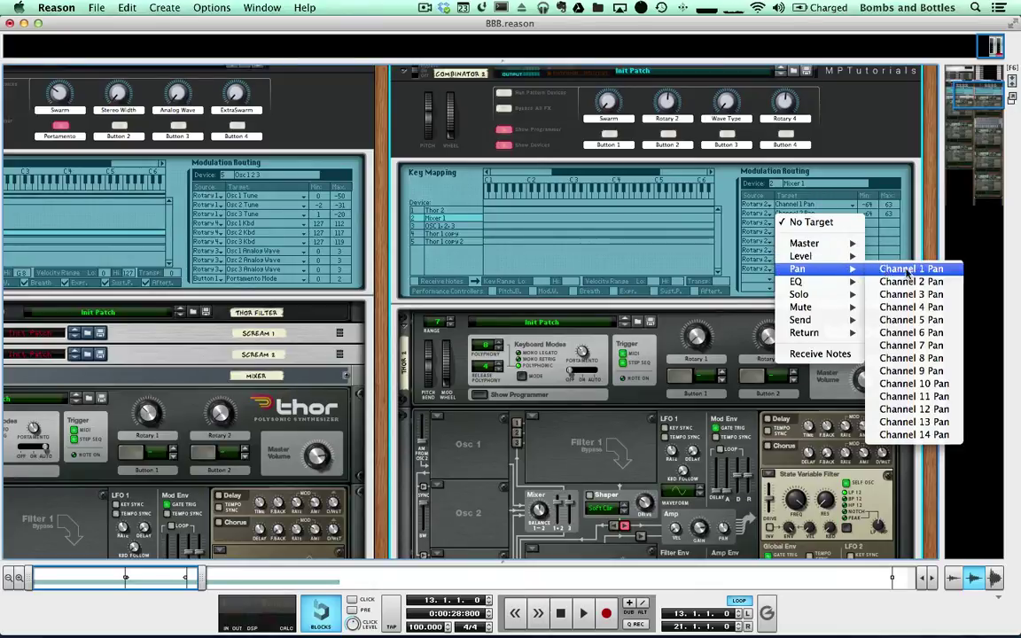
{"action": "left_click", "coordinate": [912, 293]}
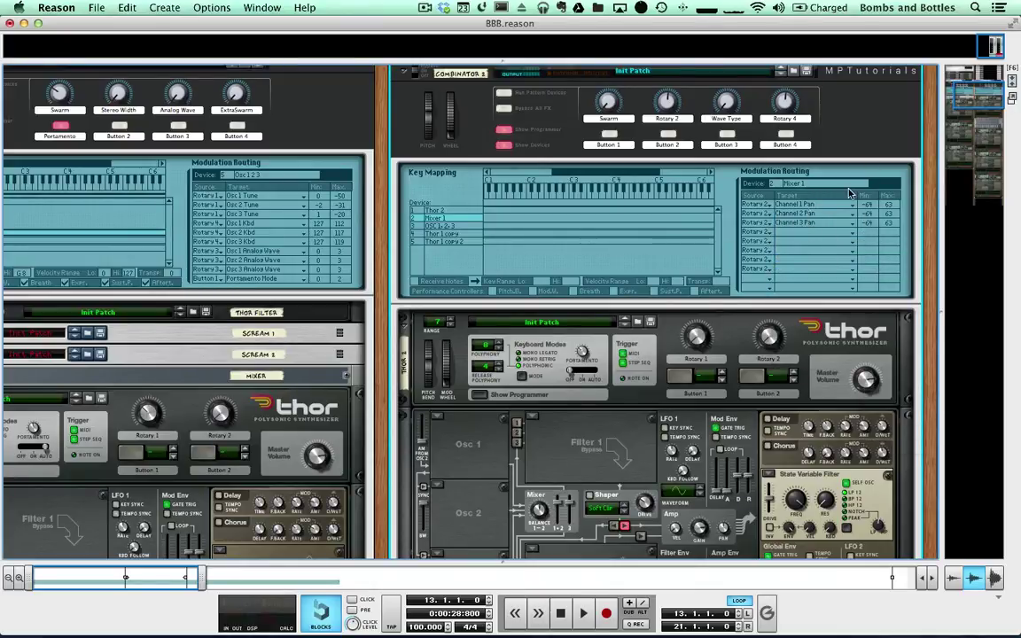
Expand the Mixer device in the reference Combinator to show its channel pan knobs.
{"action": "scroll", "coordinate": [511, 258], "scroll_direction": "left", "scroll_amount": 5}
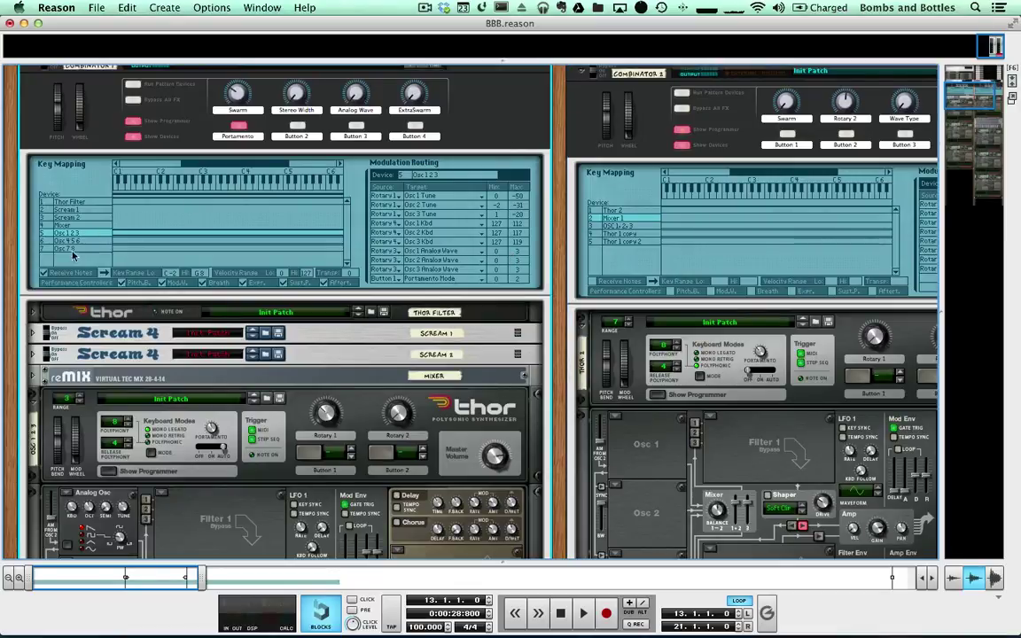
{"action": "scroll", "coordinate": [273, 383], "scroll_direction": "down", "scroll_amount": 10}
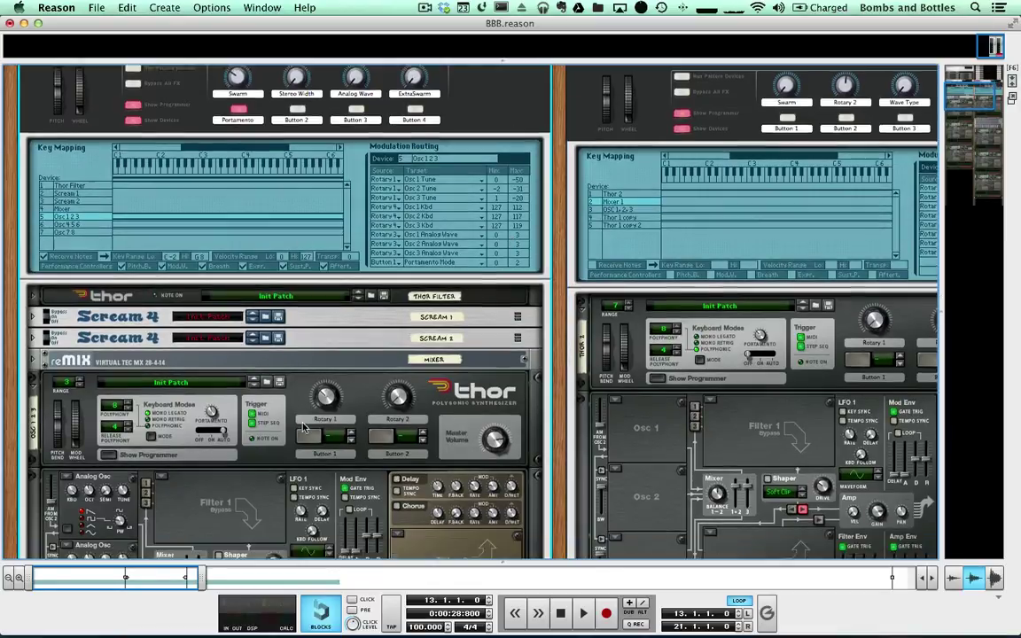
{"action": "scroll", "coordinate": [299, 423], "scroll_direction": "down", "scroll_amount": 2}
{"action": "scroll", "coordinate": [297, 422], "scroll_direction": "up", "scroll_amount": 10}
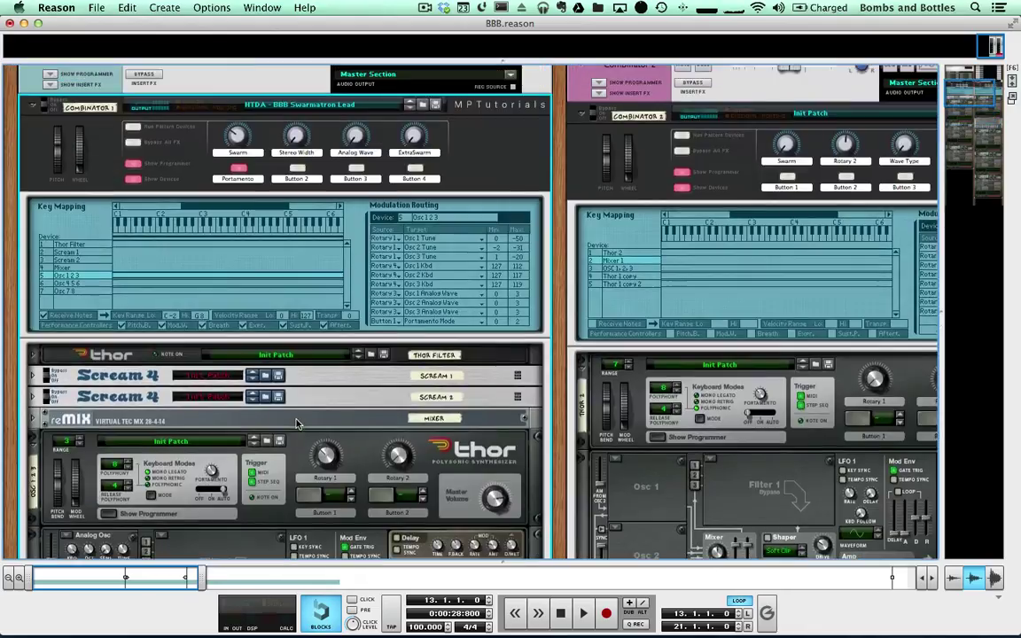
{"action": "left_click", "coordinate": [33, 419]}
{"action": "scroll", "coordinate": [153, 372], "scroll_direction": "down", "scroll_amount": 5}
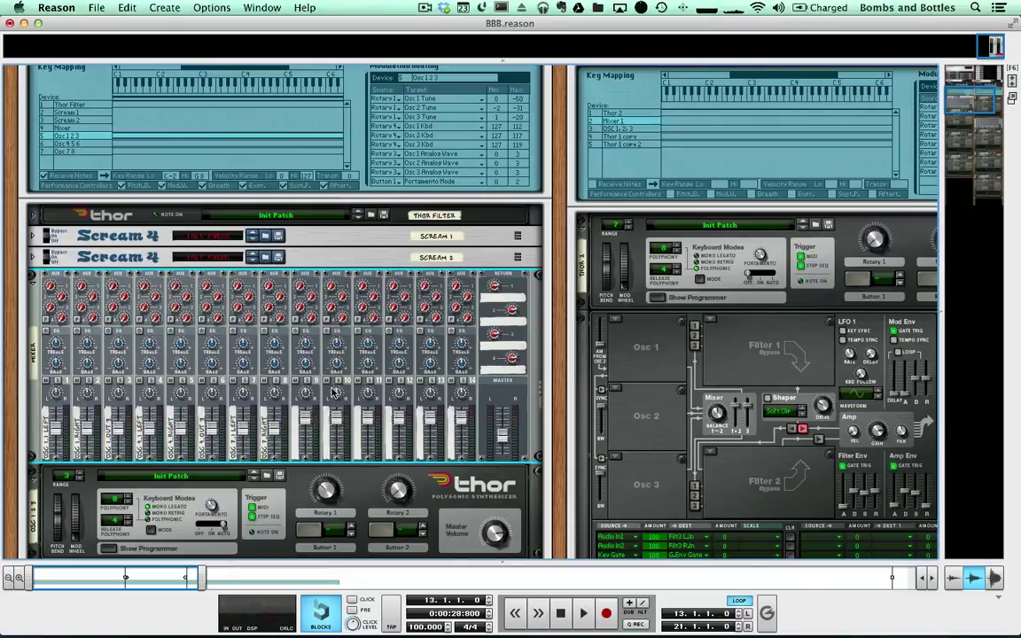
{"action": "scroll", "coordinate": [327, 395], "scroll_direction": "up", "scroll_amount": 10}
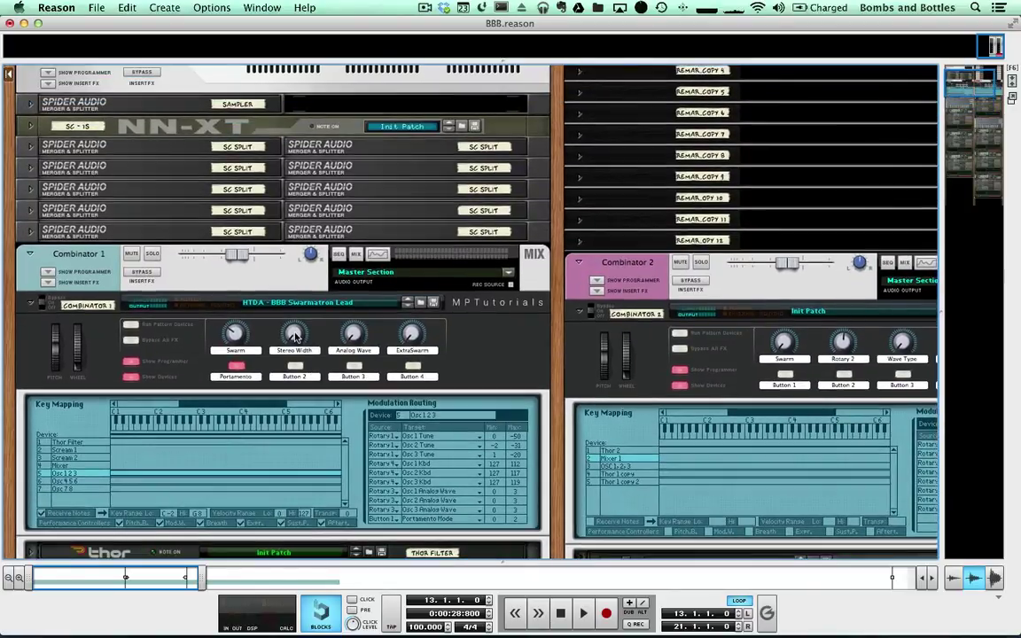
{"action": "left_click", "coordinate": [296, 333]}
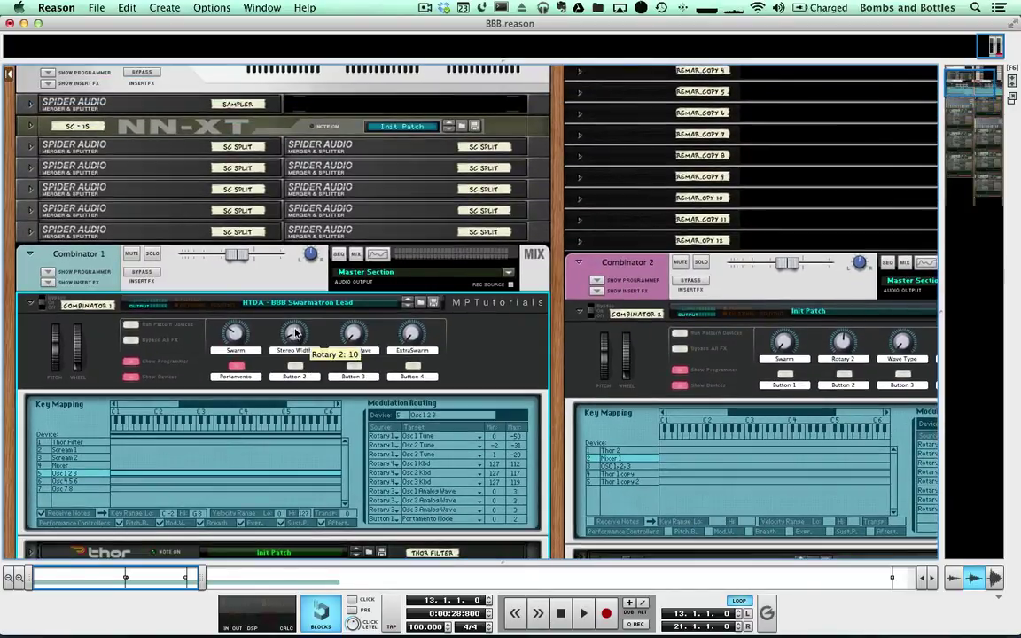
{"action": "left_click_drag", "start_coordinate": [295, 327], "coordinate": [266, 256]}
{"action": "scroll", "coordinate": [278, 293], "scroll_direction": "down", "scroll_amount": 8}
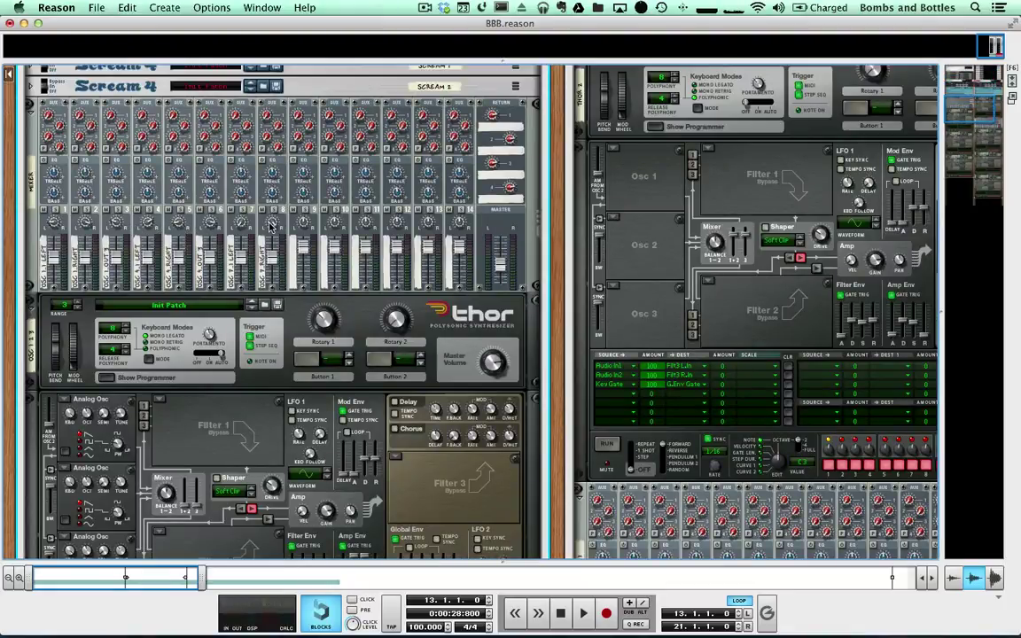
{"action": "mouse_move", "coordinate": [272, 226]}
{"action": "scroll", "coordinate": [279, 232], "scroll_direction": "up", "scroll_amount": 8}
{"action": "scroll", "coordinate": [286, 241], "scroll_direction": "up", "scroll_amount": 3}
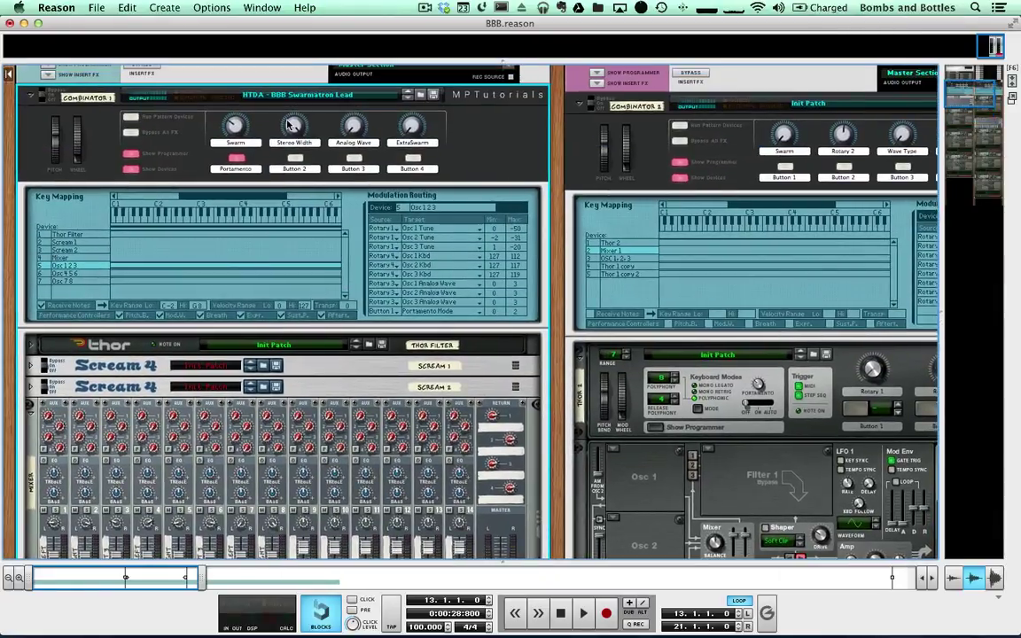
{"action": "mouse_move", "coordinate": [288, 133]}
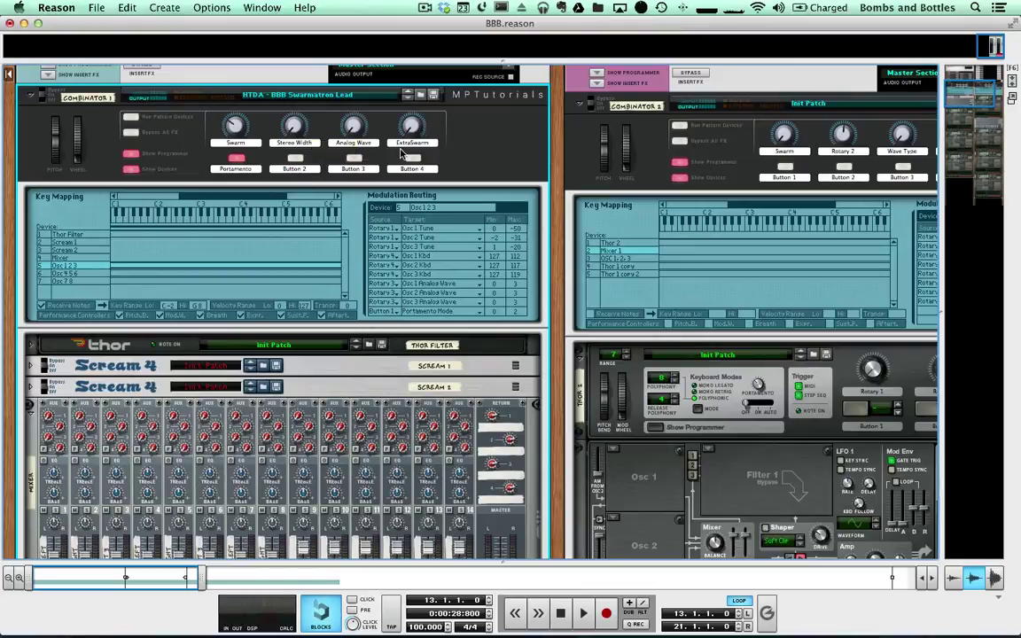
Load the MPT - Swarmatron Supersaw patch into Combinator 2 and look over its Thor Filter device.
{"action": "scroll", "coordinate": [421, 162], "scroll_direction": "right", "scroll_amount": 5}
{"action": "left_click", "coordinate": [837, 141]}
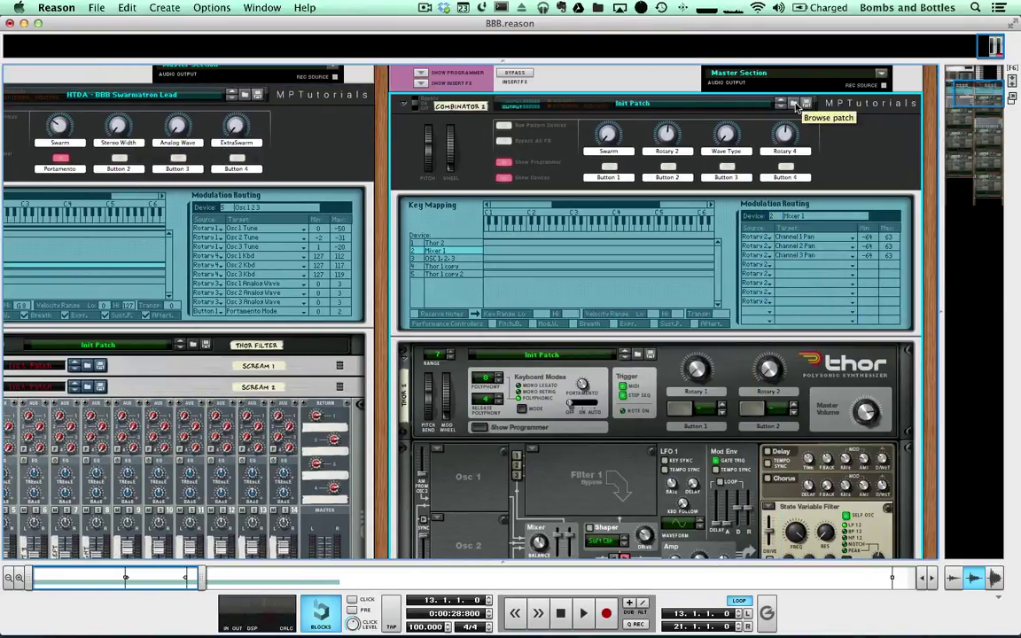
{"action": "left_click", "coordinate": [796, 105]}
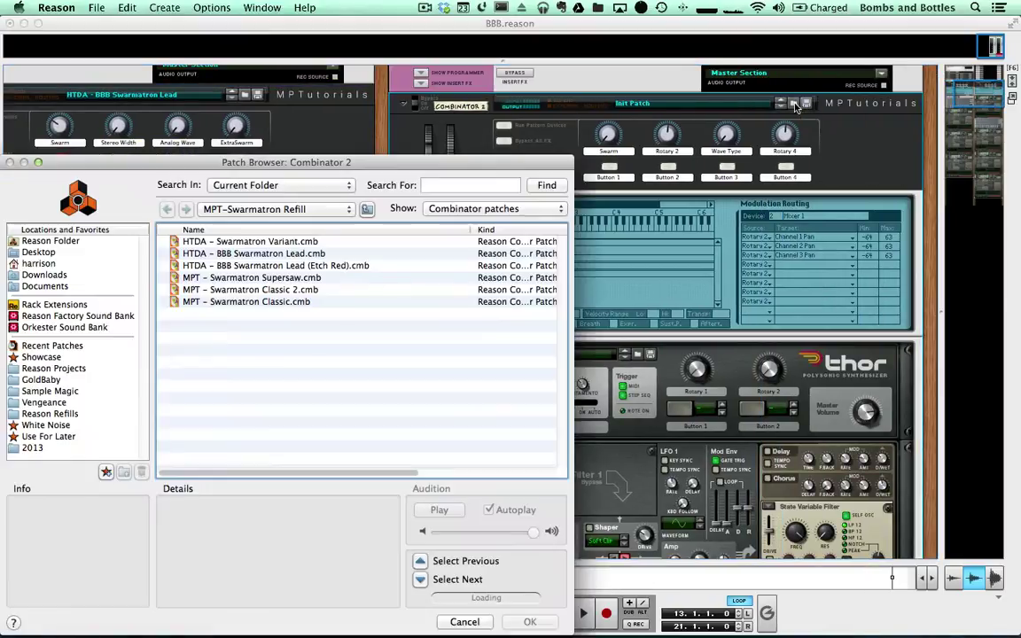
{"action": "double_click", "coordinate": [298, 280]}
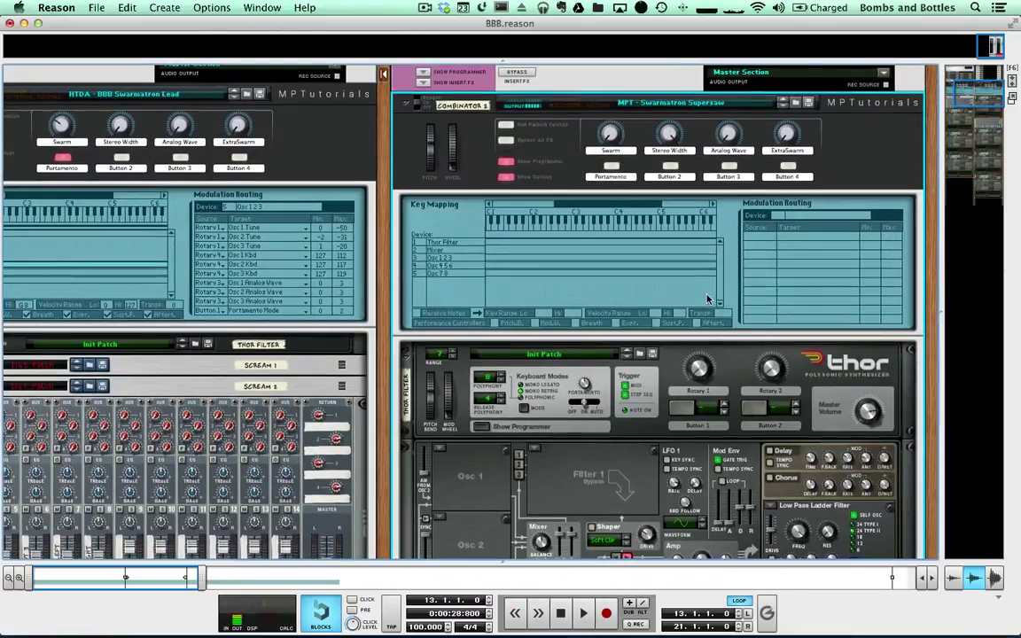
{"action": "scroll", "coordinate": [718, 328], "scroll_direction": "down", "scroll_amount": 3}
{"action": "scroll", "coordinate": [730, 352], "scroll_direction": "down", "scroll_amount": 3}
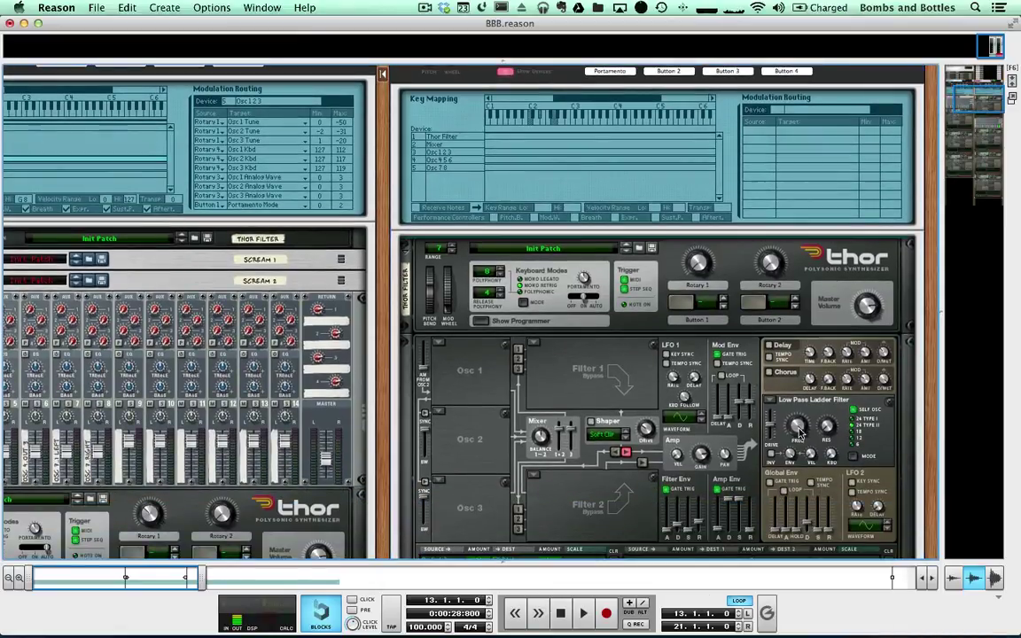
Sweep Filter 3's frequency on Combinator 2's Thor Filter device and change the filter type to State Variable Filter.
{"action": "left_click_drag", "start_coordinate": [798, 431], "coordinate": [804, 440]}
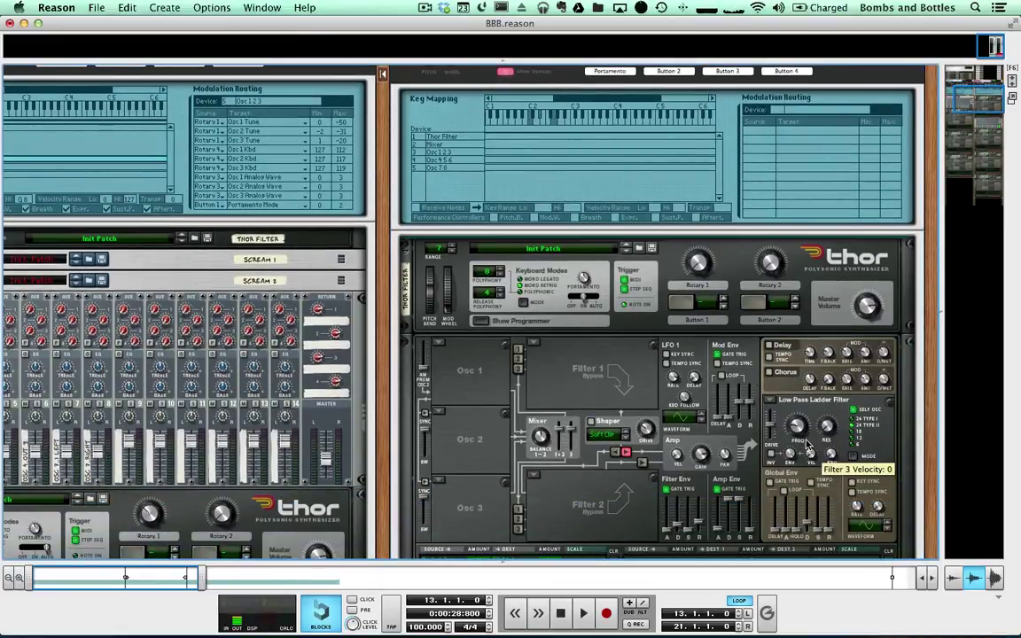
{"action": "left_click", "coordinate": [787, 412]}
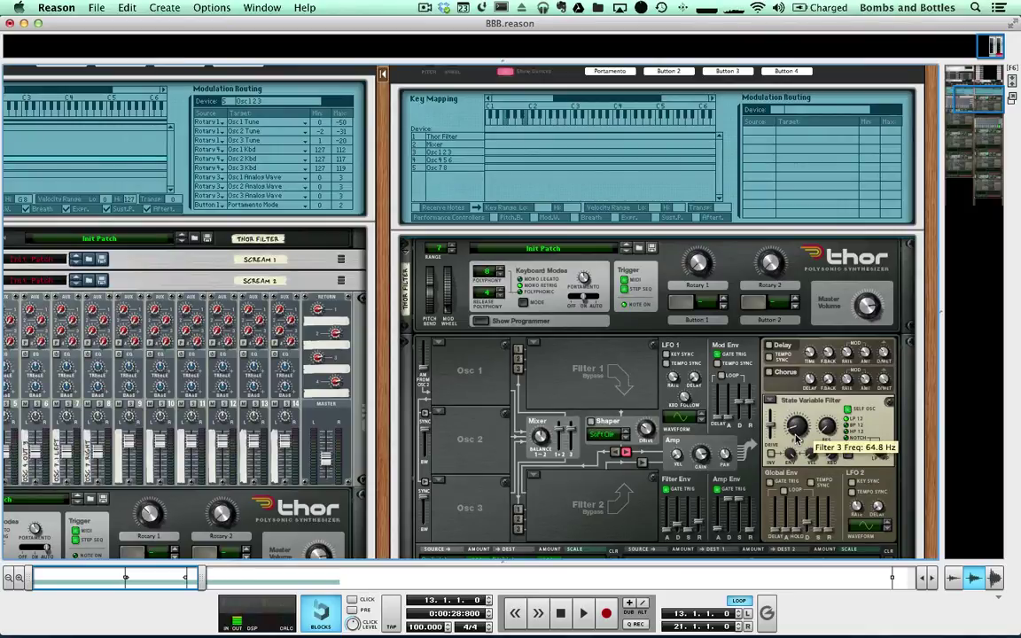
Turn up Combinator 2's Swarm, Stereo Width, Analog Wave and ExtraSwarm rotaries to demonstrate the Supersaw patch.
{"action": "scroll", "coordinate": [671, 186], "scroll_direction": "up", "scroll_amount": 4}
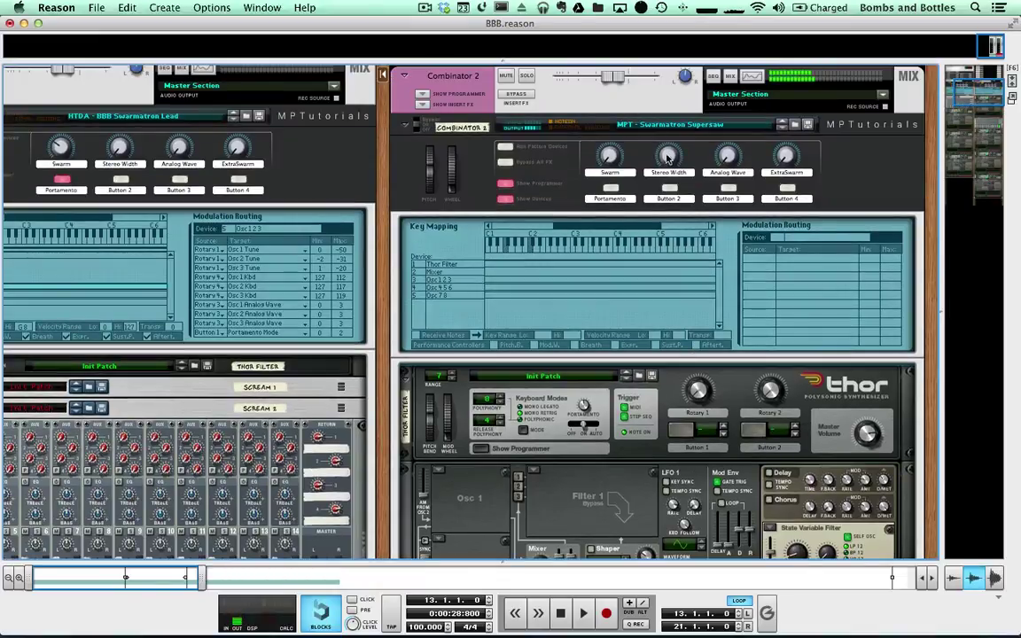
{"action": "scroll", "coordinate": [676, 184], "scroll_direction": "up", "scroll_amount": 1}
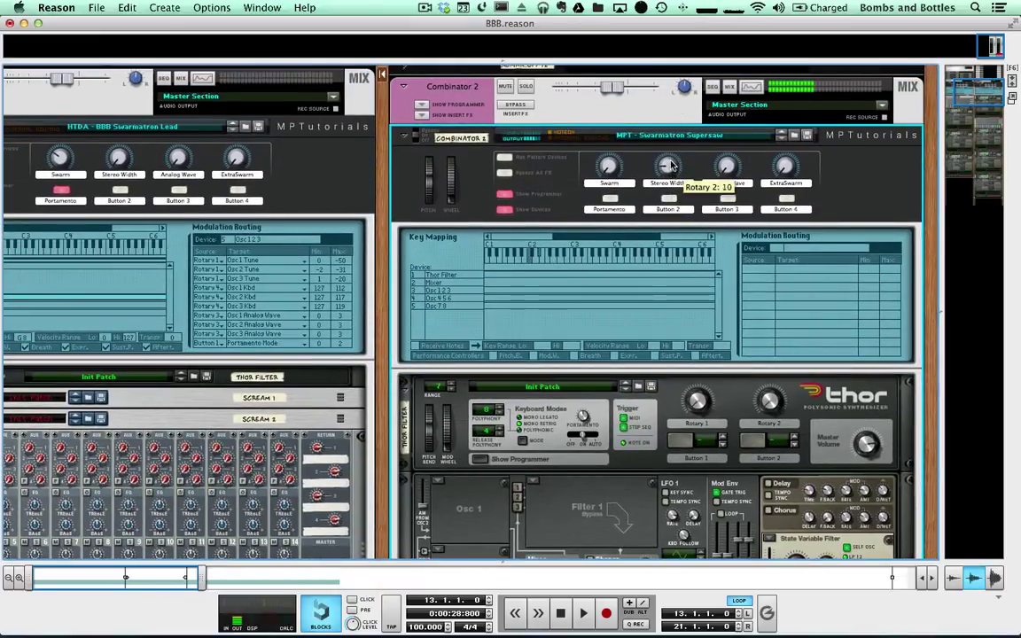
{"action": "left_click_drag", "start_coordinate": [669, 155], "coordinate": [669, 129]}
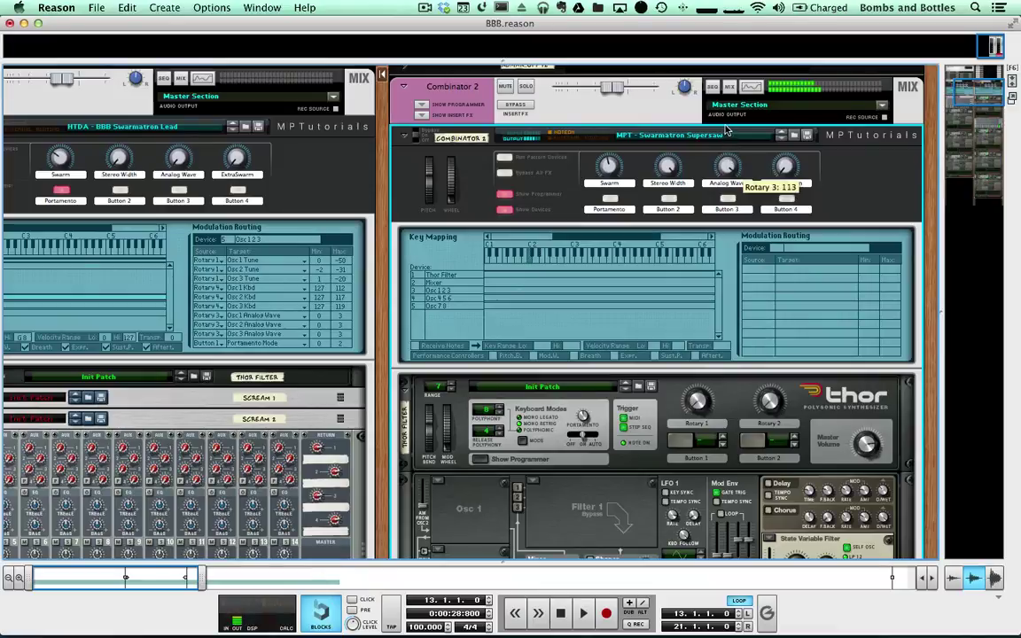
{"action": "left_click_drag", "start_coordinate": [725, 167], "coordinate": [782, 128]}
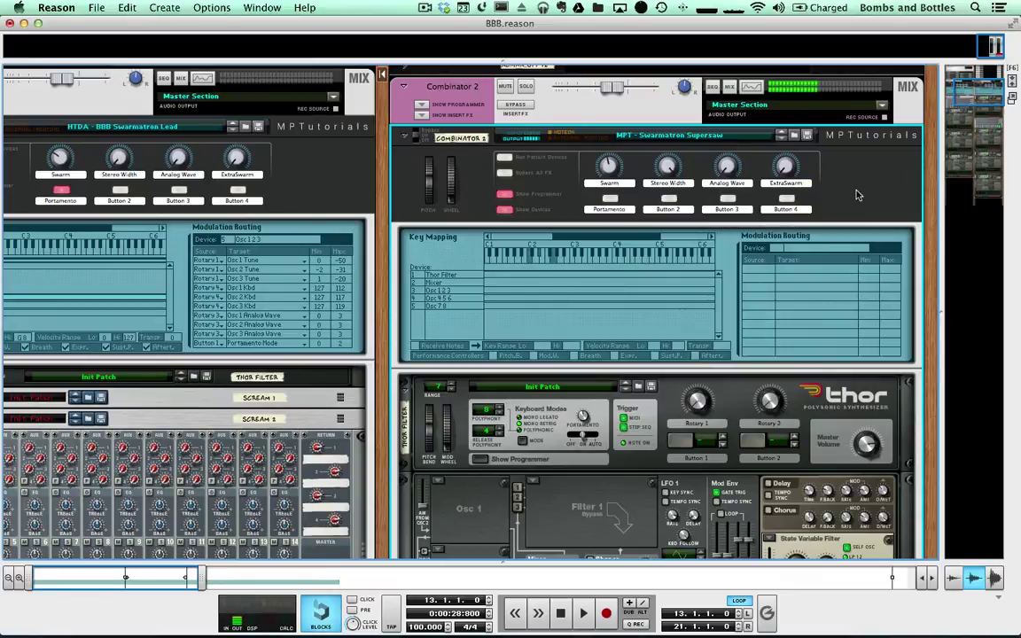
Load the HTDA - BBB Swarmatron Lead patch into Combinator 2 and look over its Thor Filter device.
{"action": "scroll", "coordinate": [767, 428], "scroll_direction": "down", "scroll_amount": 3}
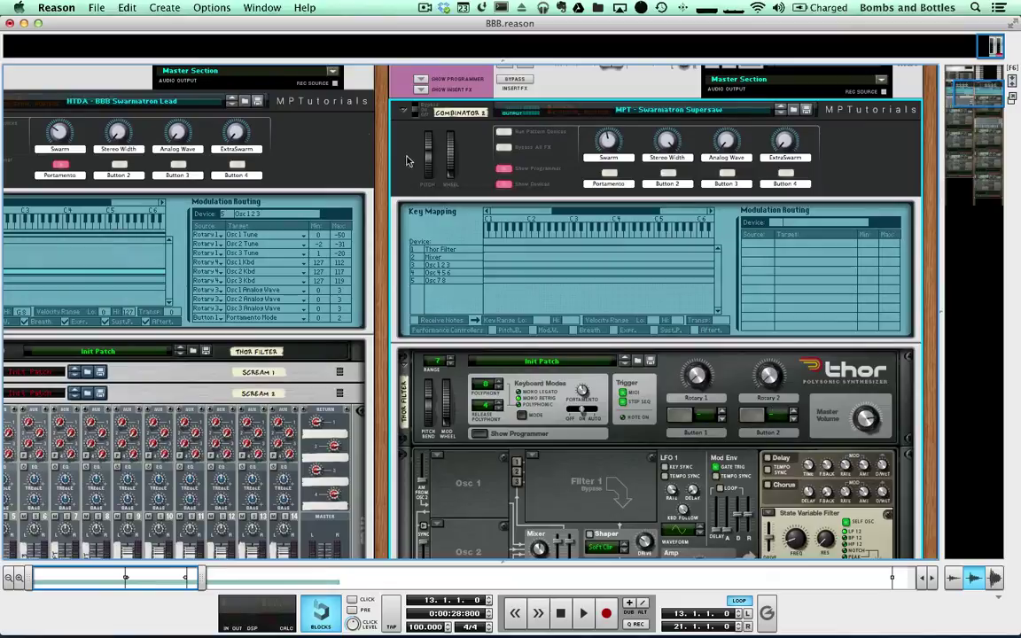
{"action": "right_click", "coordinate": [348, 136]}
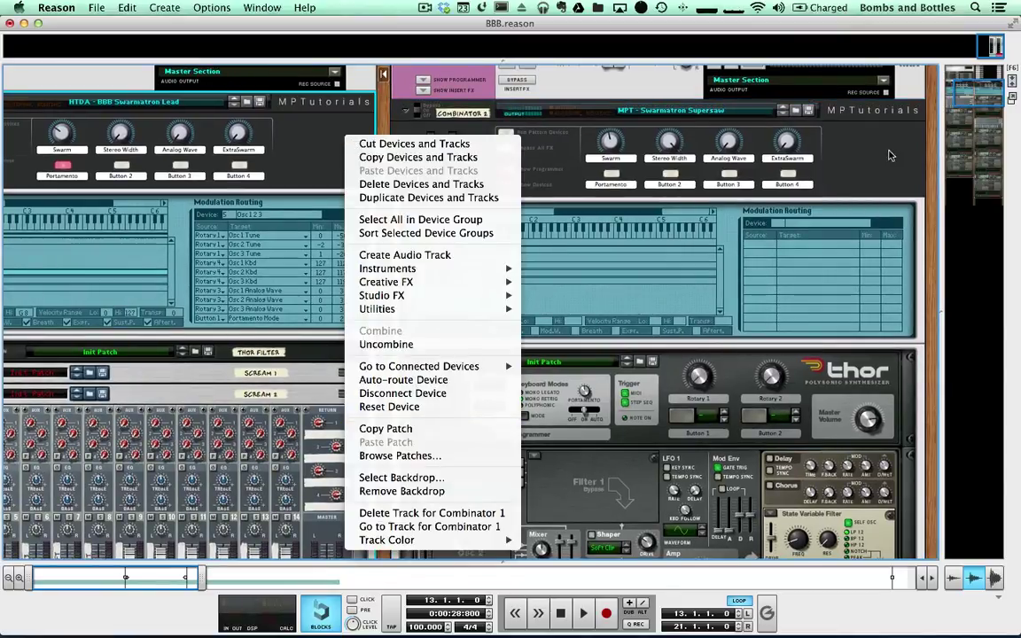
{"action": "left_click", "coordinate": [399, 455]}
{"action": "left_click", "coordinate": [254, 252]}
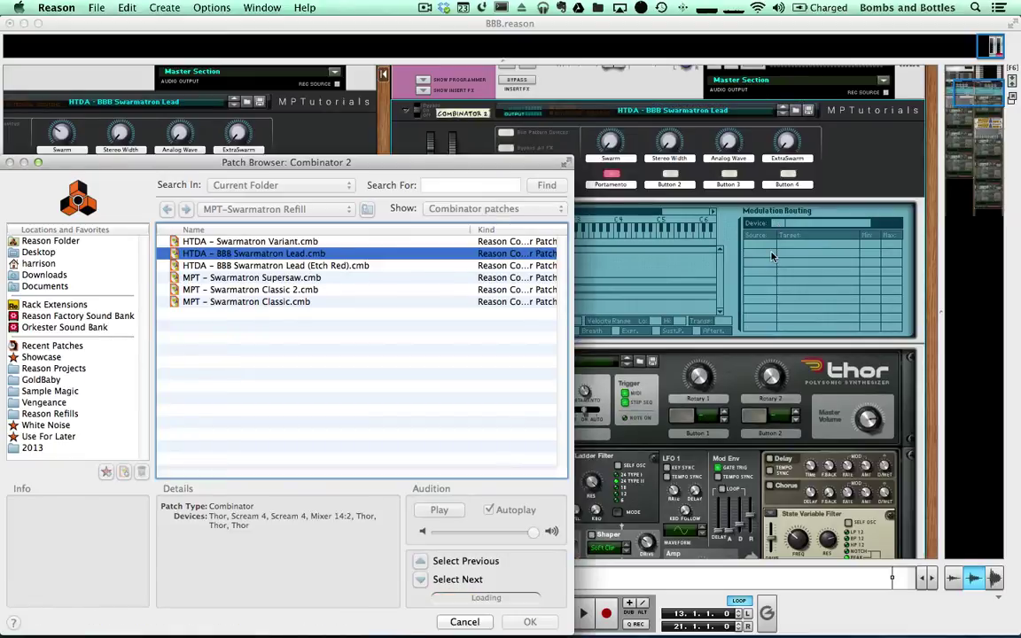
{"action": "key", "text": "Return"}
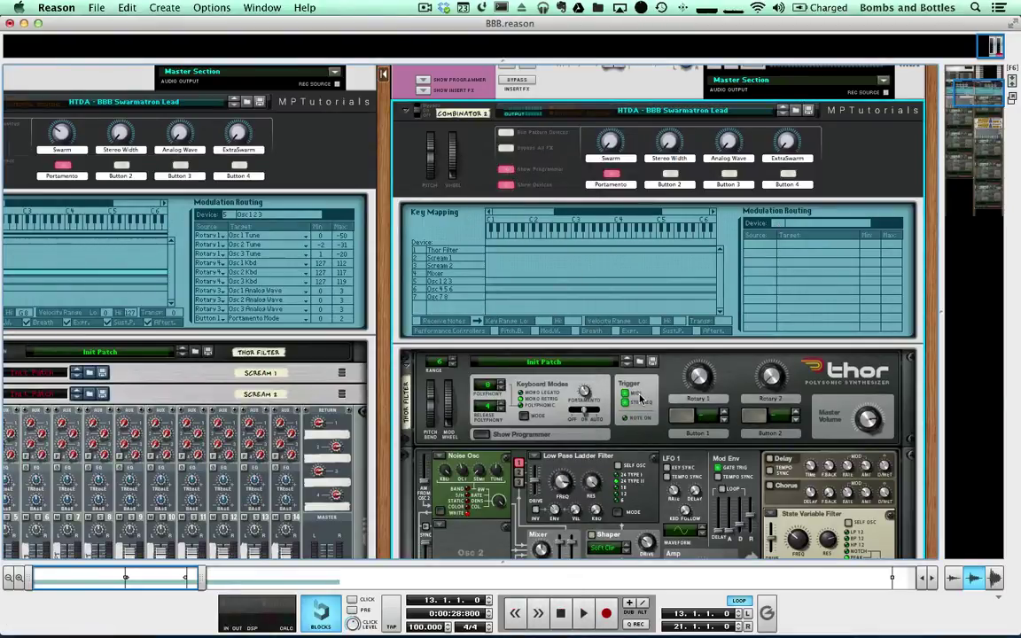
{"action": "scroll", "coordinate": [620, 381], "scroll_direction": "down", "scroll_amount": 3}
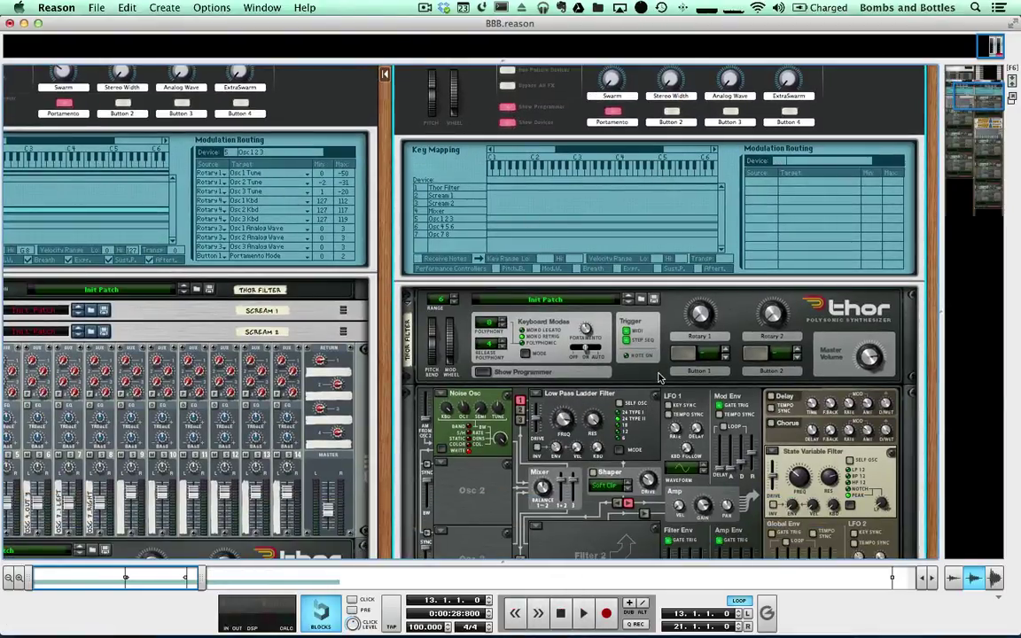
{"action": "scroll", "coordinate": [654, 359], "scroll_direction": "down", "scroll_amount": 6}
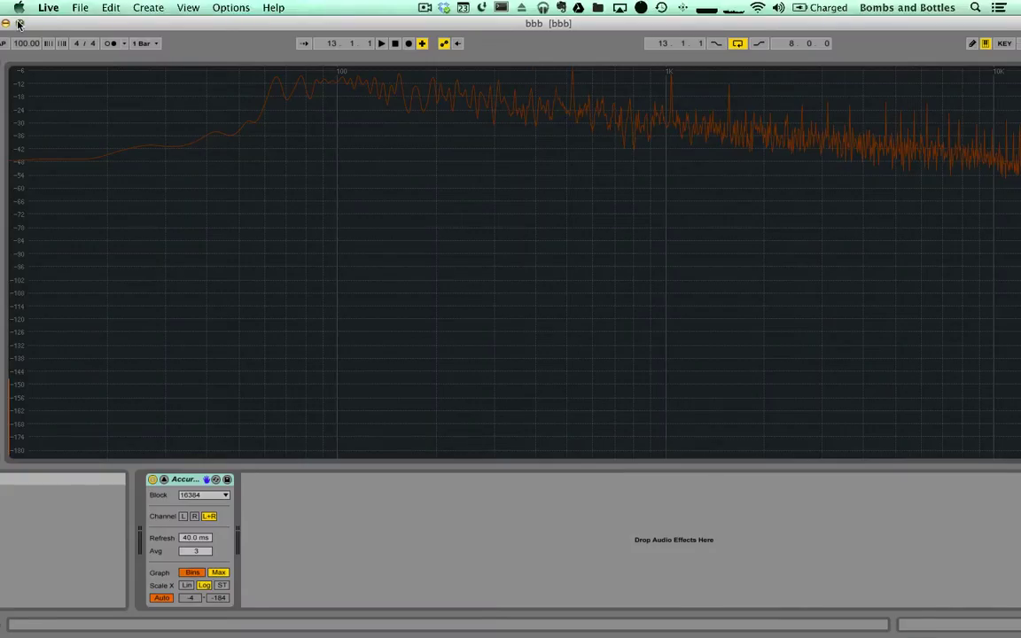
Switch to Live, play the BBB audio from bar 13 and enlarge the Master track's spectrum display to examine the noise content.
{"action": "left_click", "coordinate": [18, 23]}
{"action": "double_click", "coordinate": [289, 151]}
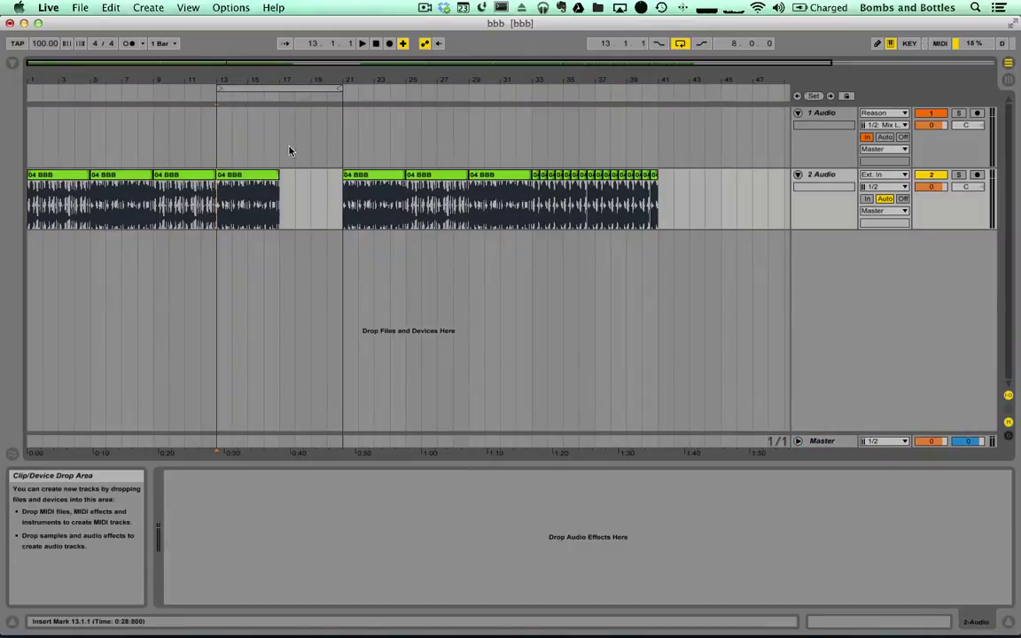
{"action": "left_click", "coordinate": [821, 440]}
{"action": "key", "text": "space"}
{"action": "double_click", "coordinate": [435, 532]}
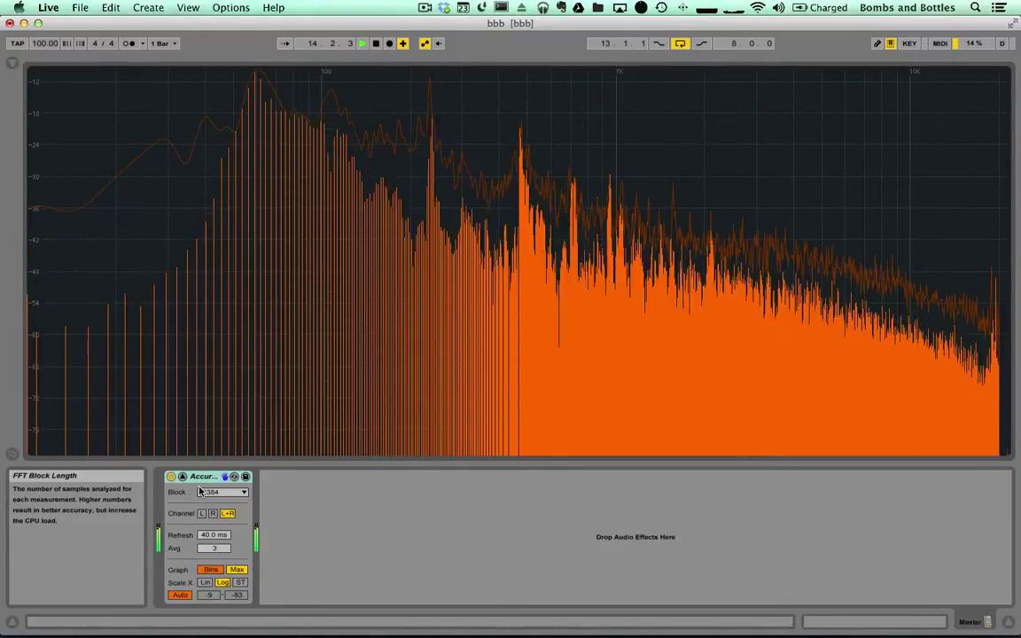
Return to Reason and look over Combinator 2's Thor Filter, Scream 4 and Mixer devices.
{"action": "mouse_move", "coordinate": [478, 390]}
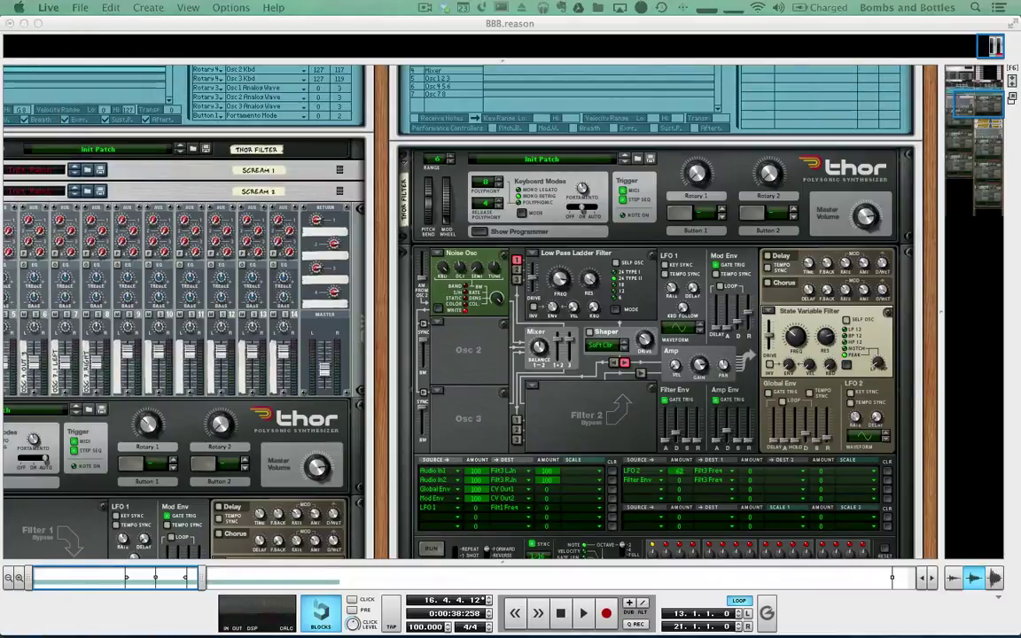
{"action": "left_click", "coordinate": [475, 342]}
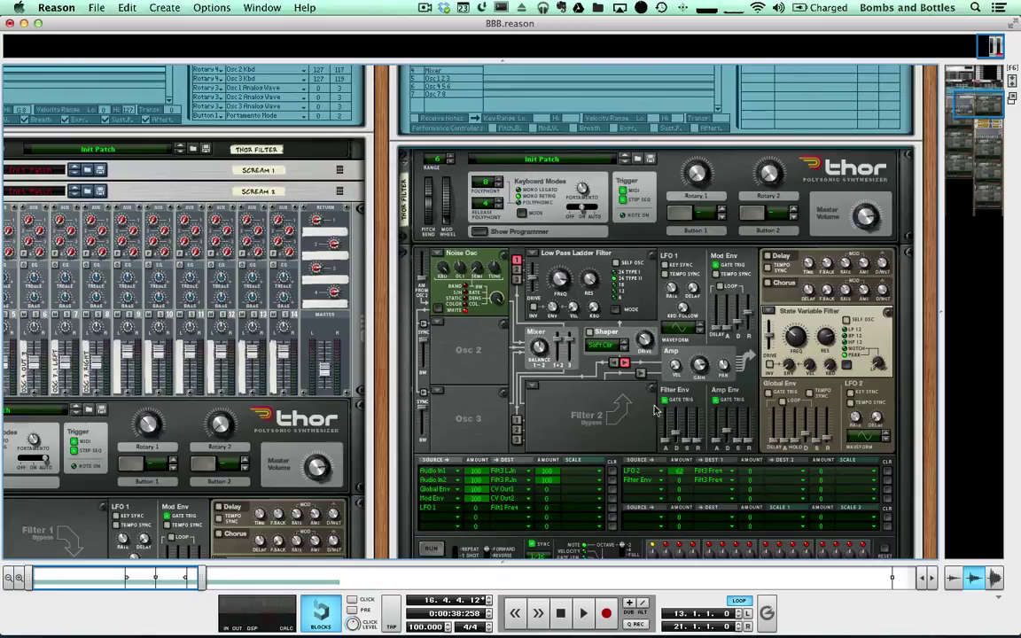
{"action": "scroll", "coordinate": [720, 363], "scroll_direction": "down", "scroll_amount": 15}
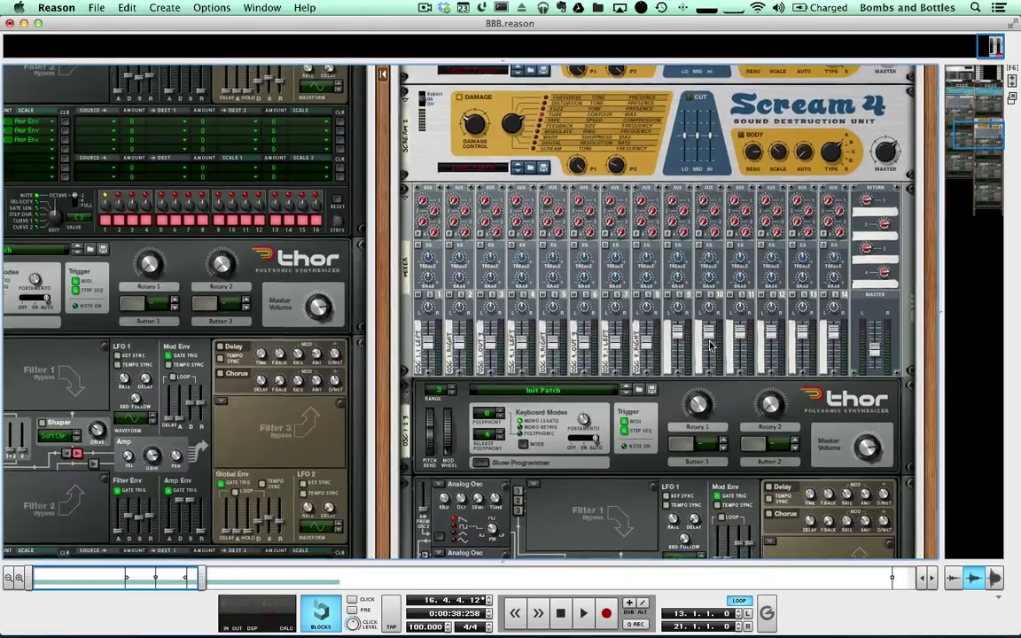
{"action": "scroll", "coordinate": [720, 364], "scroll_direction": "up", "scroll_amount": 8}
{"action": "scroll", "coordinate": [855, 319], "scroll_direction": "down", "scroll_amount": 4}
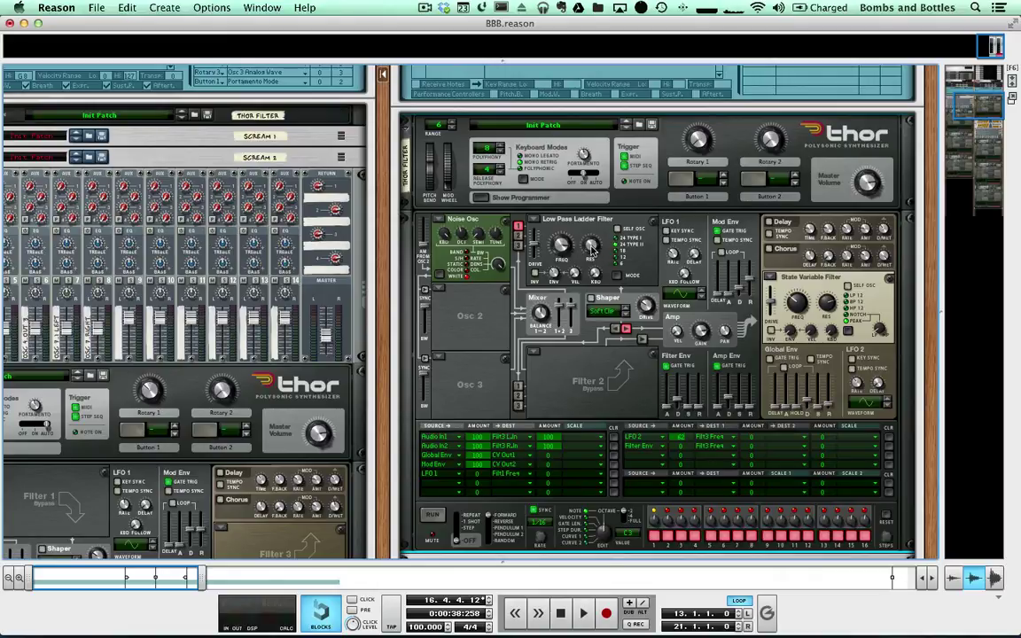
Set the Thor Filter's Audio In1 and Audio In2 modulation amounts to 0 to isolate the Noise Osc.
{"action": "left_click_drag", "start_coordinate": [592, 250], "coordinate": [592, 244]}
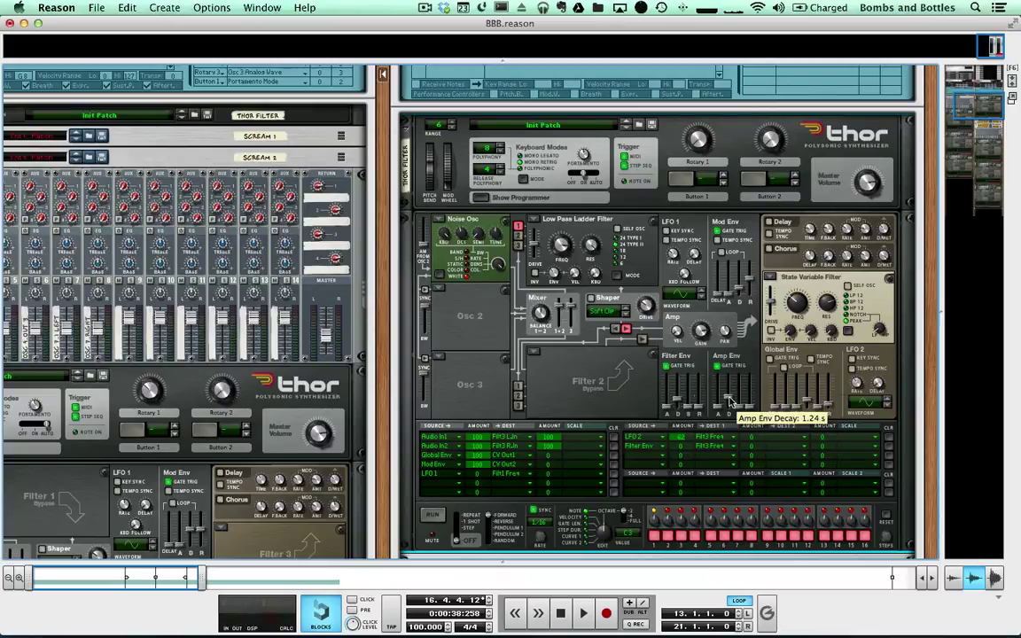
{"action": "left_click_drag", "start_coordinate": [480, 440], "coordinate": [487, 472]}
{"action": "key", "text": "F7"}
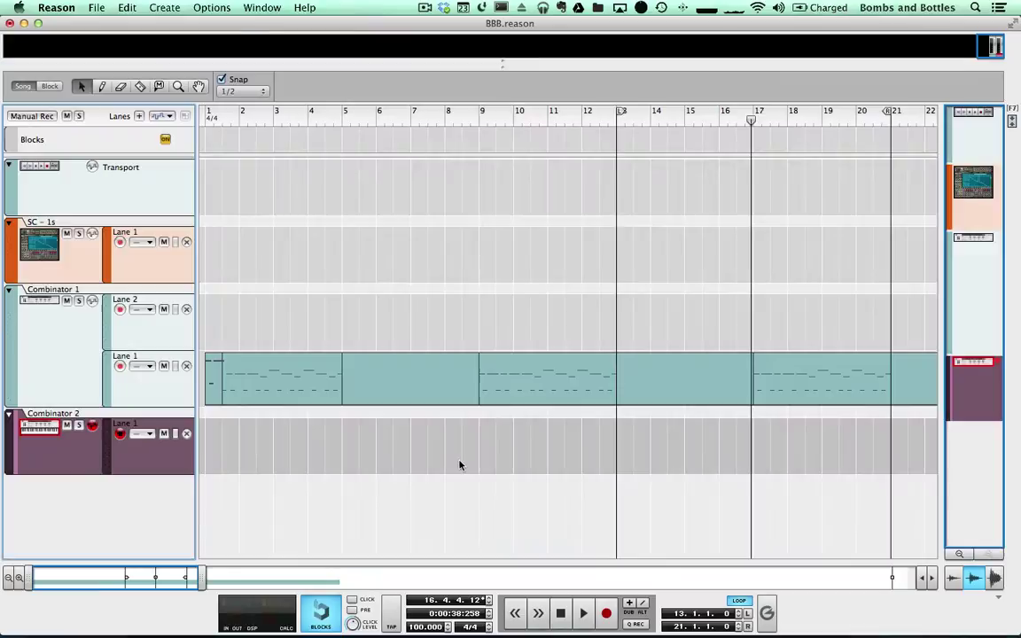
{"action": "key", "text": "F6"}
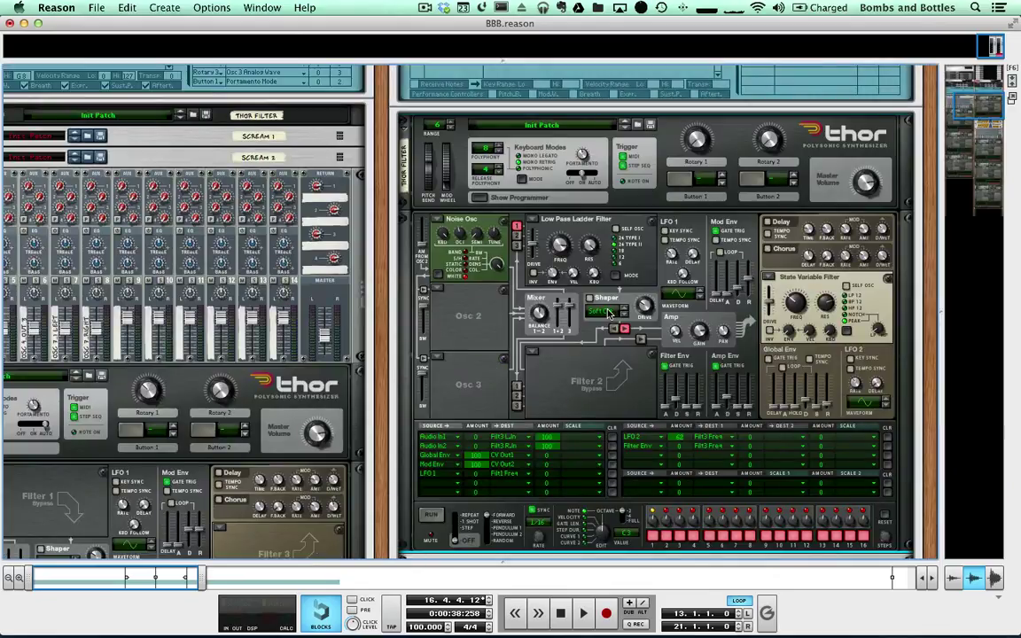
Compare the isolated noise in Live's spectrum with the BBB track by playing it from bar 13 with the enlarged Master spectrum.
{"action": "key", "text": "super+Tab"}
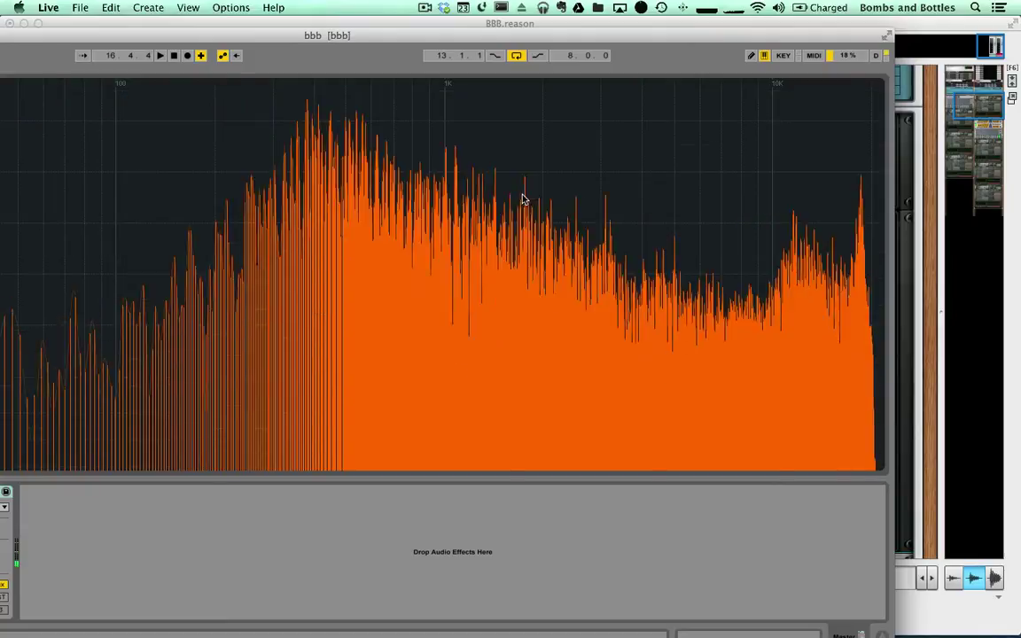
{"action": "key", "text": "Tab"}
{"action": "left_click_drag", "start_coordinate": [53, 35], "coordinate": [275, 62]}
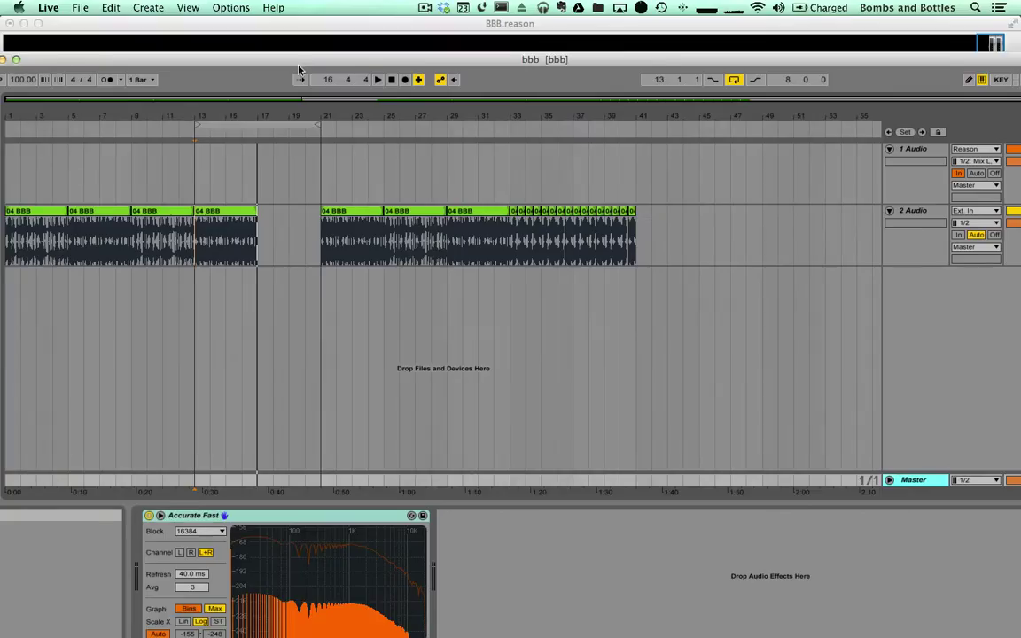
{"action": "left_click", "coordinate": [275, 410]}
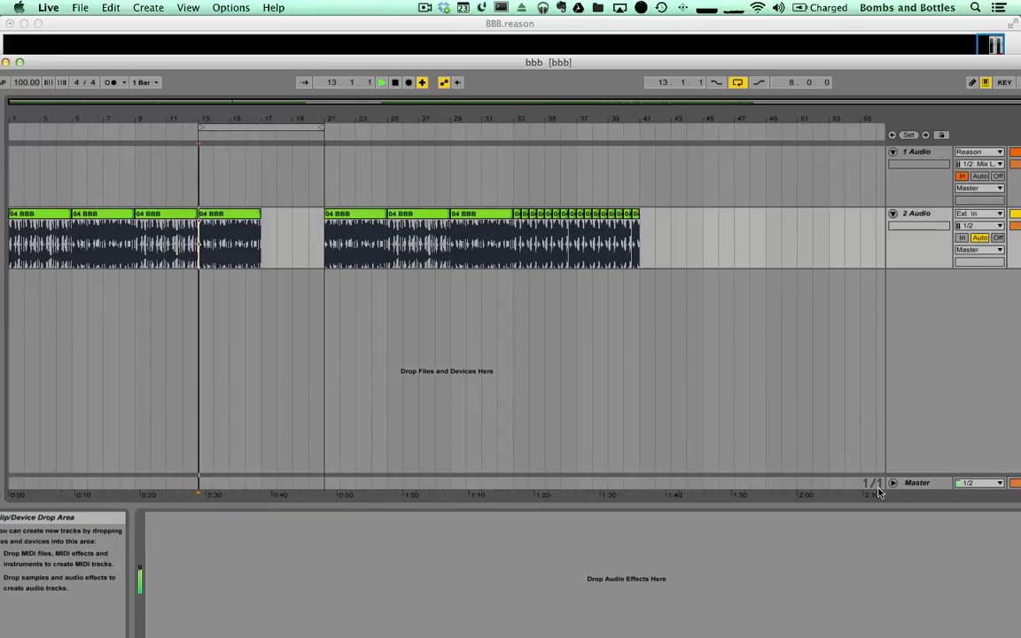
{"action": "left_click", "coordinate": [877, 491]}
{"action": "key", "text": "space"}
{"action": "left_click", "coordinate": [414, 517]}
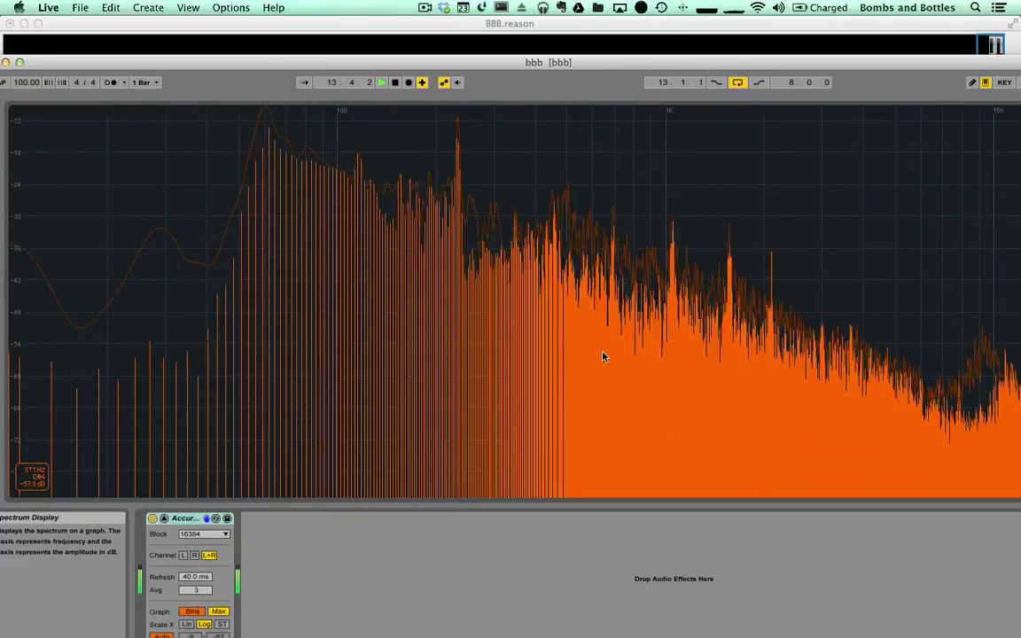
{"action": "double_click", "coordinate": [77, 62]}
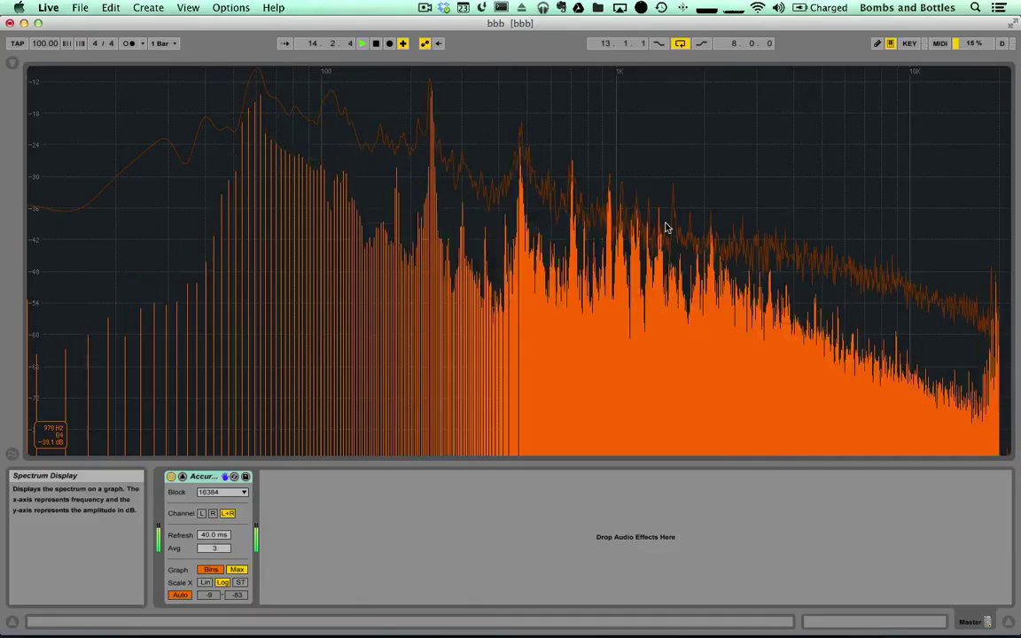
{"action": "left_click", "coordinate": [771, 241]}
{"action": "key", "text": "space"}
Place Live's insert marker at 17.1.1 on 2 Audio and enlarge the Master spectrum to examine the Reason noise signal.
{"action": "left_click", "coordinate": [285, 213]}
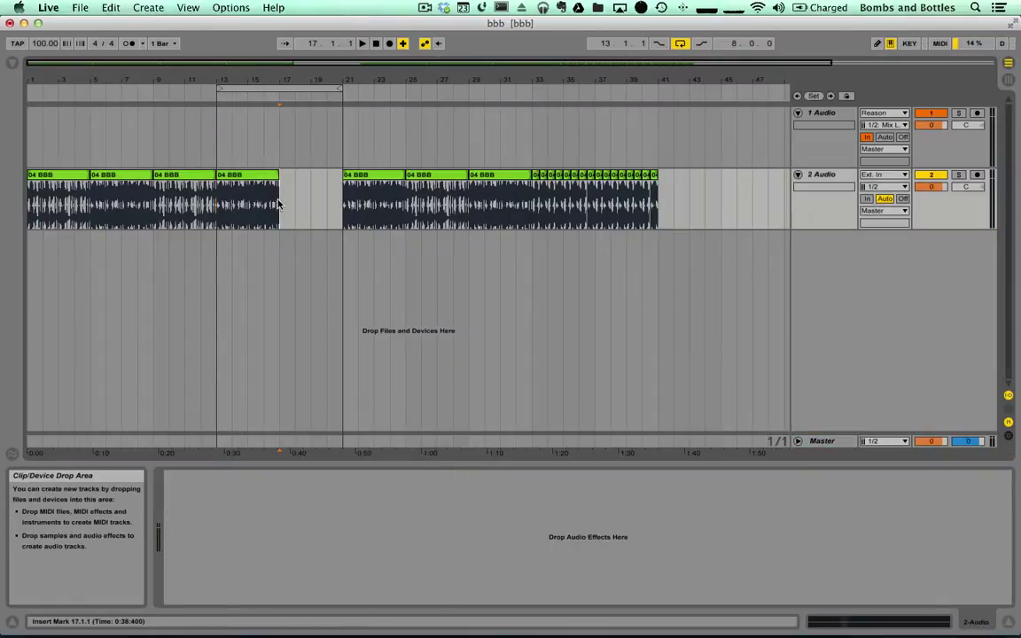
{"action": "left_click", "coordinate": [822, 440]}
{"action": "left_click", "coordinate": [301, 552]}
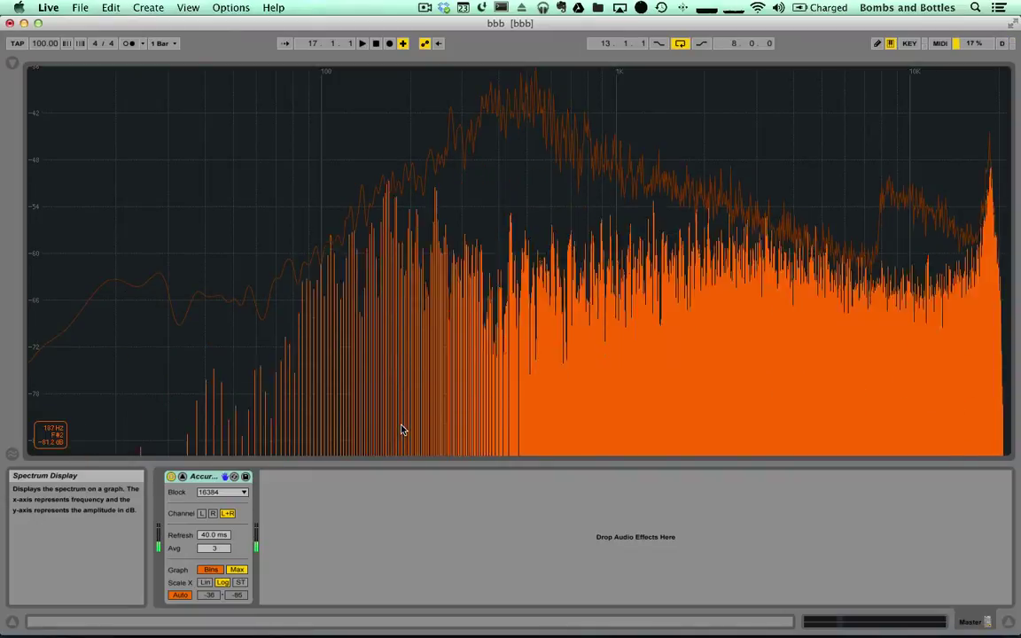
Return to Reason, restore the Thor Filter's Audio In1 and Audio In2 amounts to 100 and look over Combinator 2.
{"action": "left_click", "coordinate": [627, 599]}
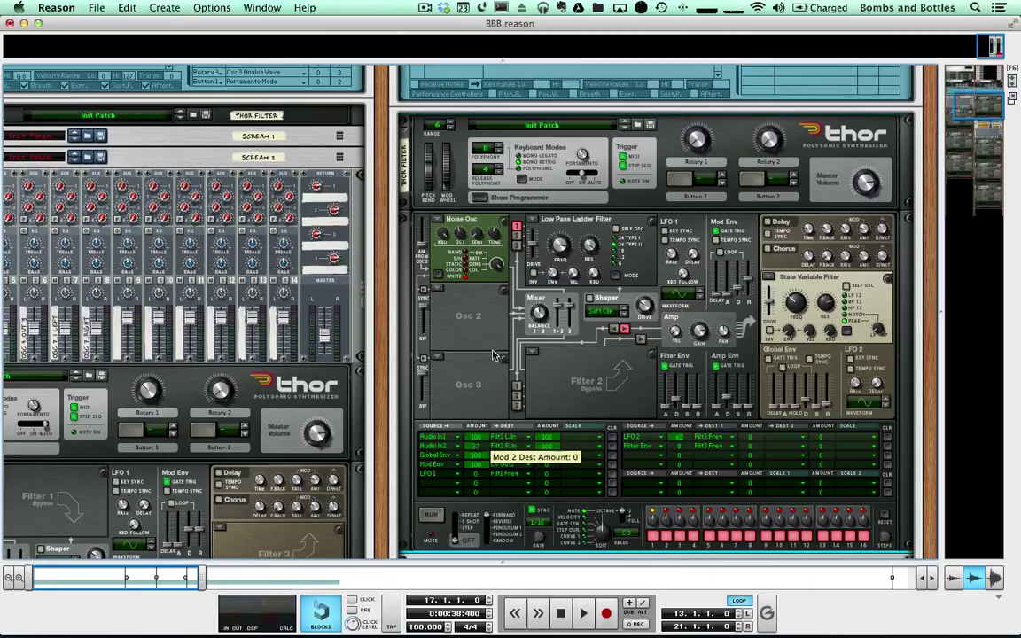
{"action": "scroll", "coordinate": [635, 401], "scroll_direction": "up", "scroll_amount": 5}
{"action": "scroll", "coordinate": [634, 399], "scroll_direction": "up", "scroll_amount": 5}
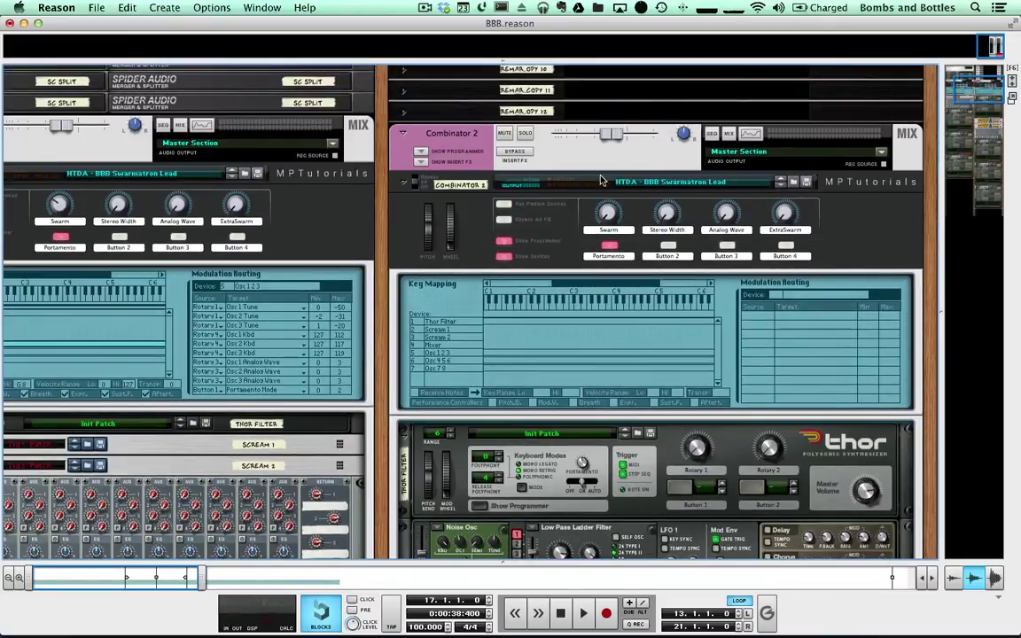
{"action": "scroll", "coordinate": [600, 180], "scroll_direction": "down", "scroll_amount": 10}
Check the full lead's spectrum in Live and return to Combinator 2's Thor Filter device in Reason.
{"action": "left_click", "coordinate": [603, 614]}
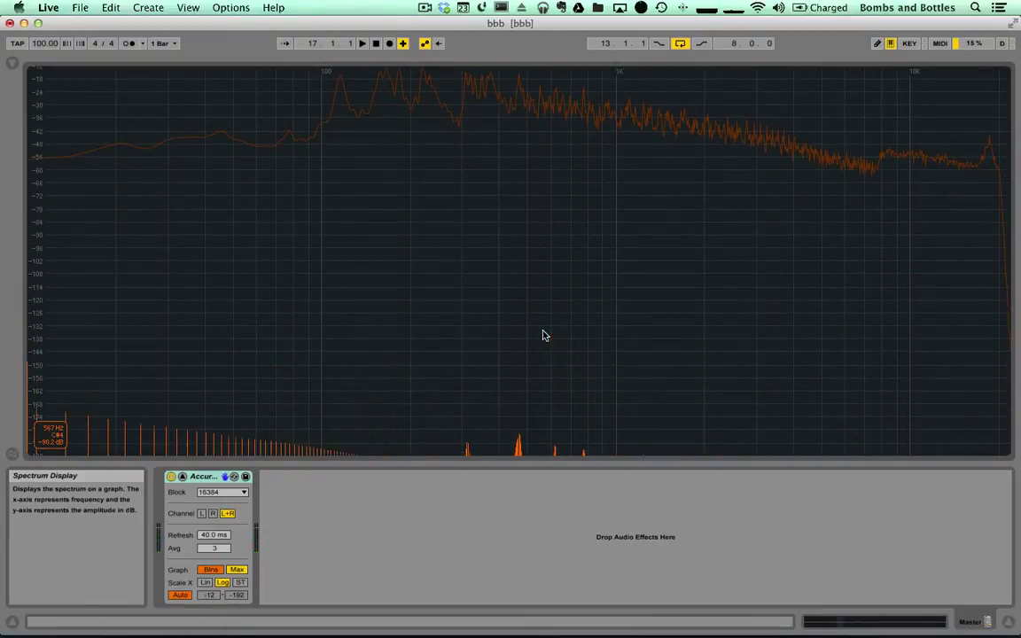
{"action": "key", "text": "Tab"}
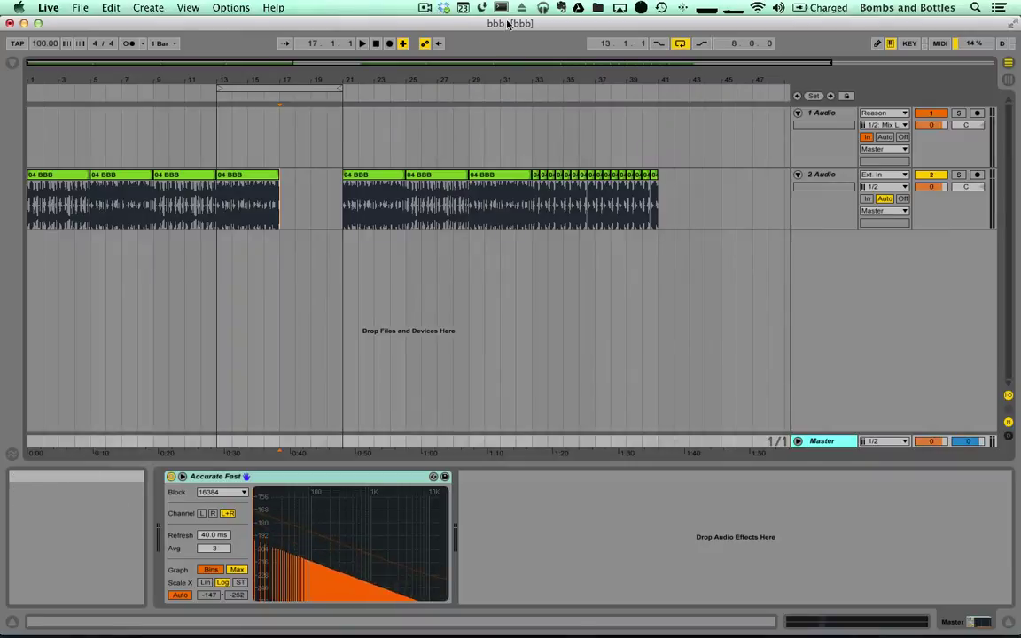
{"action": "key", "text": "super+Tab"}
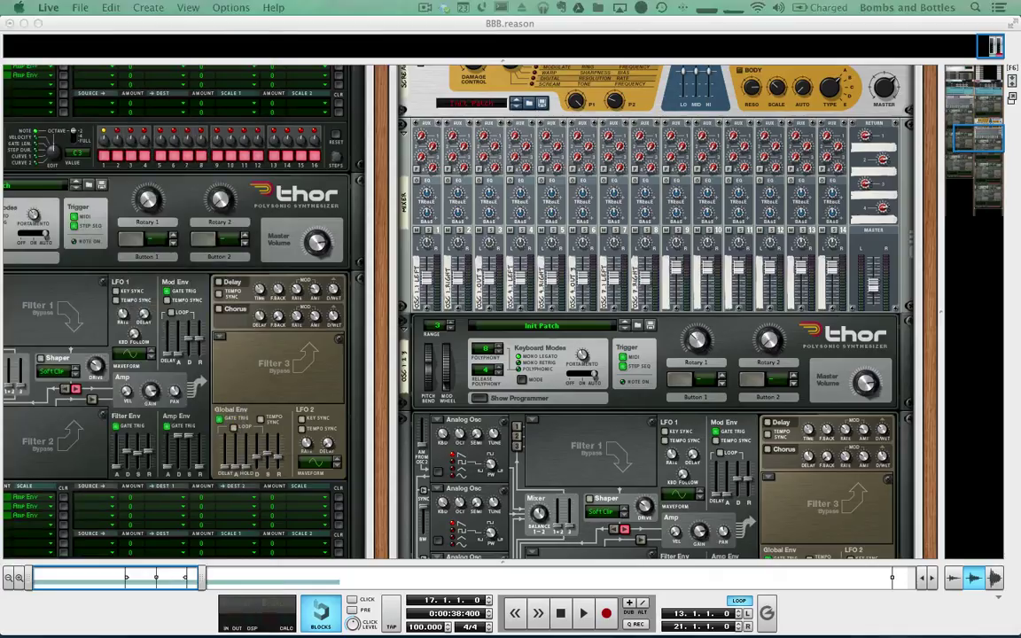
{"action": "scroll", "coordinate": [654, 270], "scroll_direction": "up", "scroll_amount": 5}
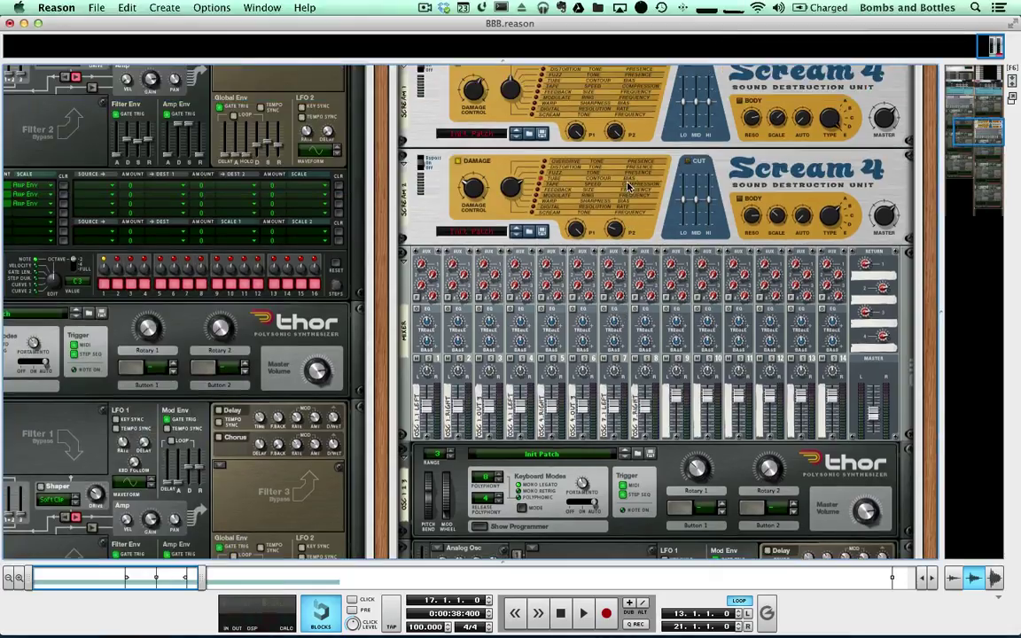
{"action": "scroll", "coordinate": [654, 270], "scroll_direction": "up", "scroll_amount": 8}
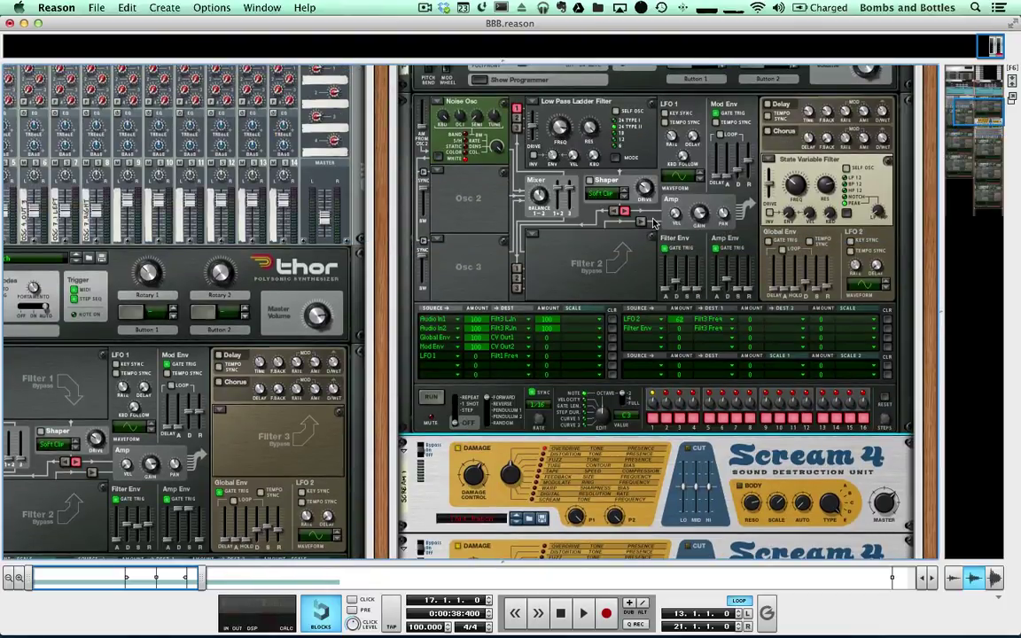
Examine the two Scream 4 units below the Thor Filter in Combinator 2, selecting the second one.
{"action": "scroll", "coordinate": [589, 440], "scroll_direction": "down", "scroll_amount": 3}
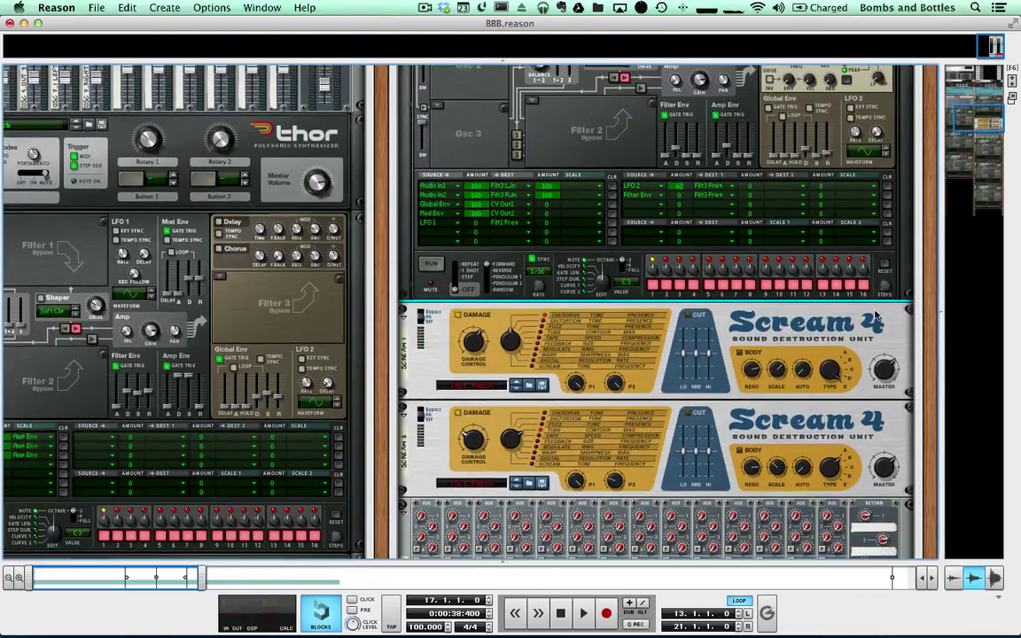
{"action": "scroll", "coordinate": [864, 342], "scroll_direction": "down", "scroll_amount": 1}
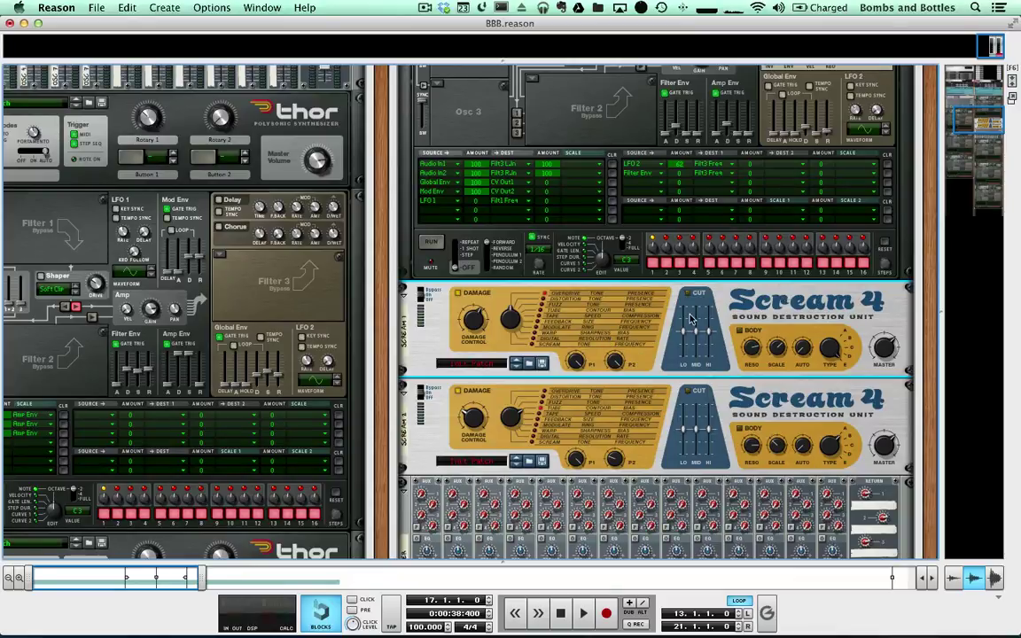
{"action": "left_click", "coordinate": [428, 416]}
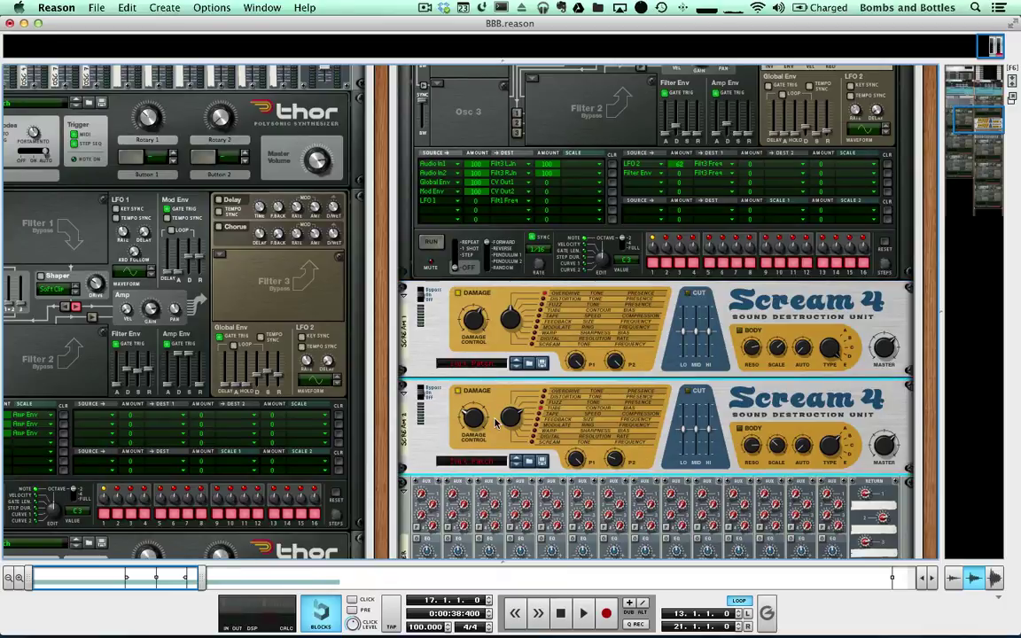
{"action": "scroll", "coordinate": [917, 405], "scroll_direction": "down", "scroll_amount": 1}
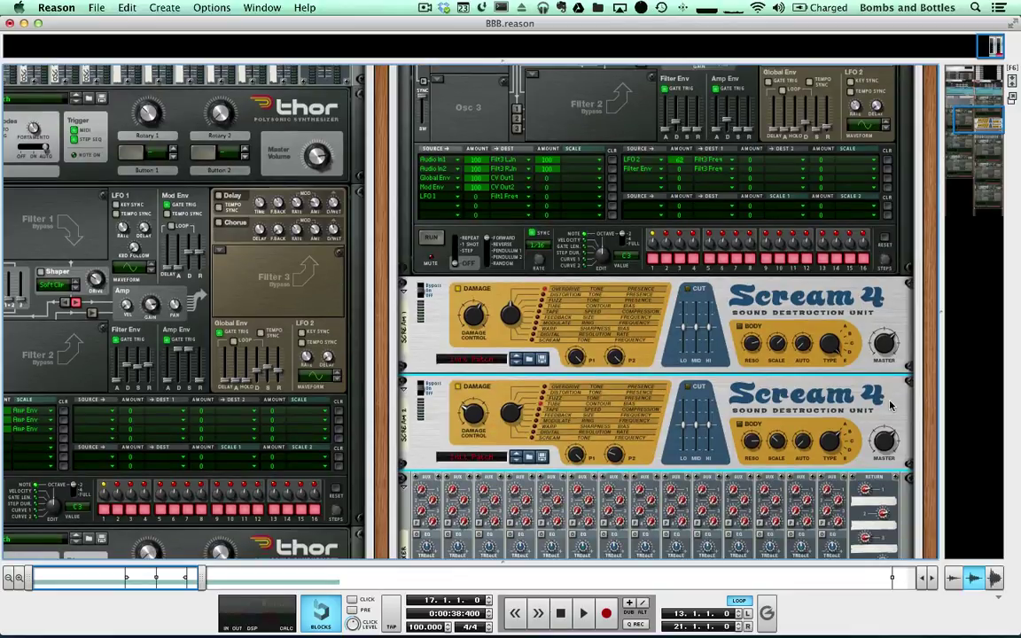
Flip the rack to inspect the Thor Filter's CV cables into Combinator 2's rotary inputs, and return to the front view.
{"action": "scroll", "coordinate": [835, 434], "scroll_direction": "up", "scroll_amount": 6}
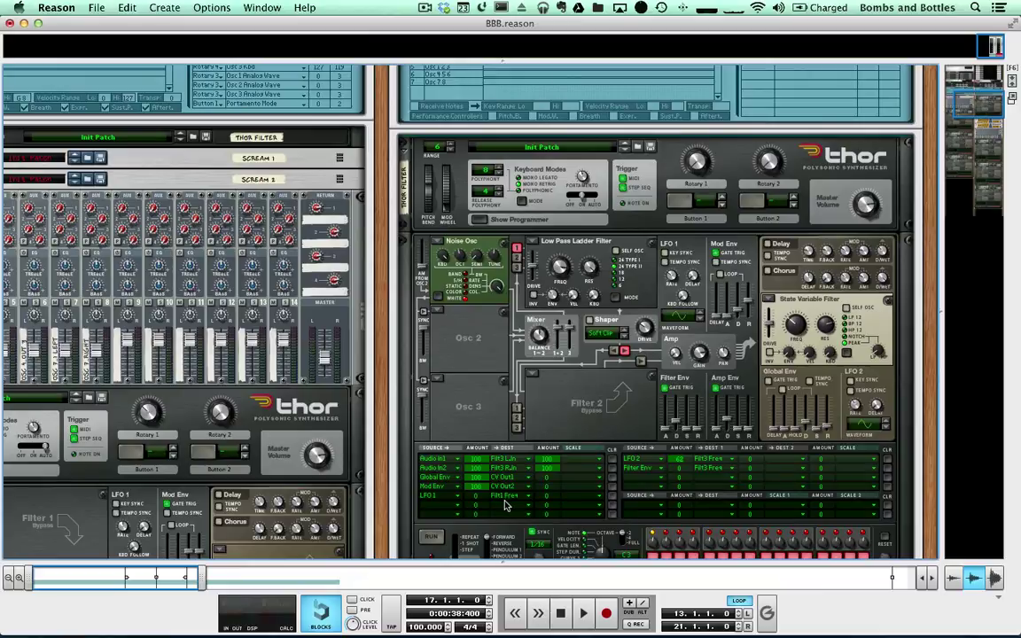
{"action": "key", "text": "Tab"}
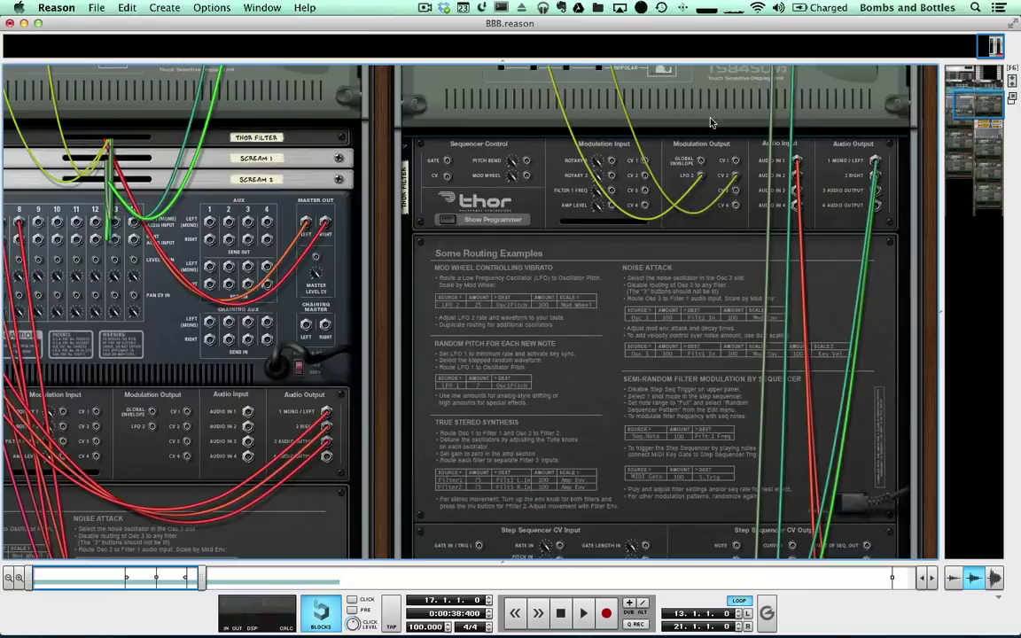
{"action": "scroll", "coordinate": [722, 272], "scroll_direction": "up", "scroll_amount": 3}
{"action": "scroll", "coordinate": [722, 272], "scroll_direction": "up", "scroll_amount": 3}
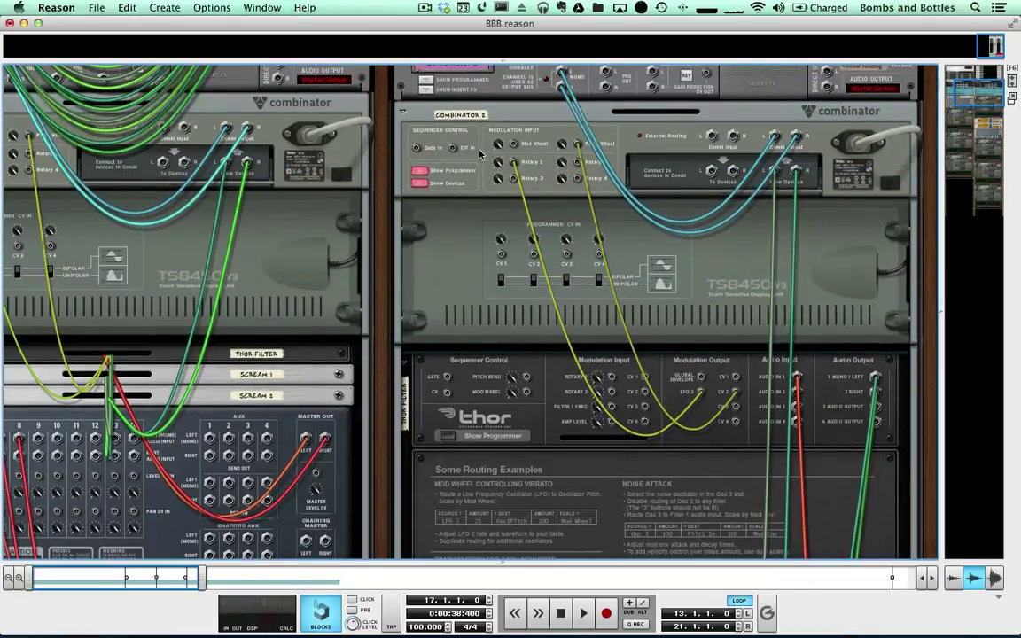
{"action": "key", "text": "Tab"}
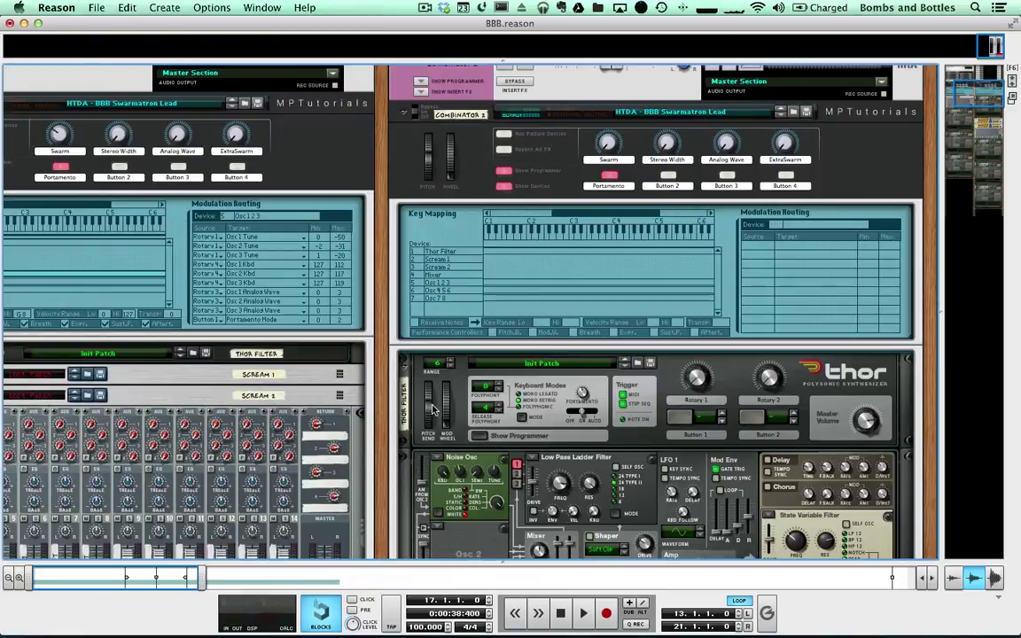
Try the Thor Filter's pitch bend wheel and look over its front panel and Combinator 2's key mapping.
{"action": "left_click_drag", "start_coordinate": [433, 409], "coordinate": [434, 401]}
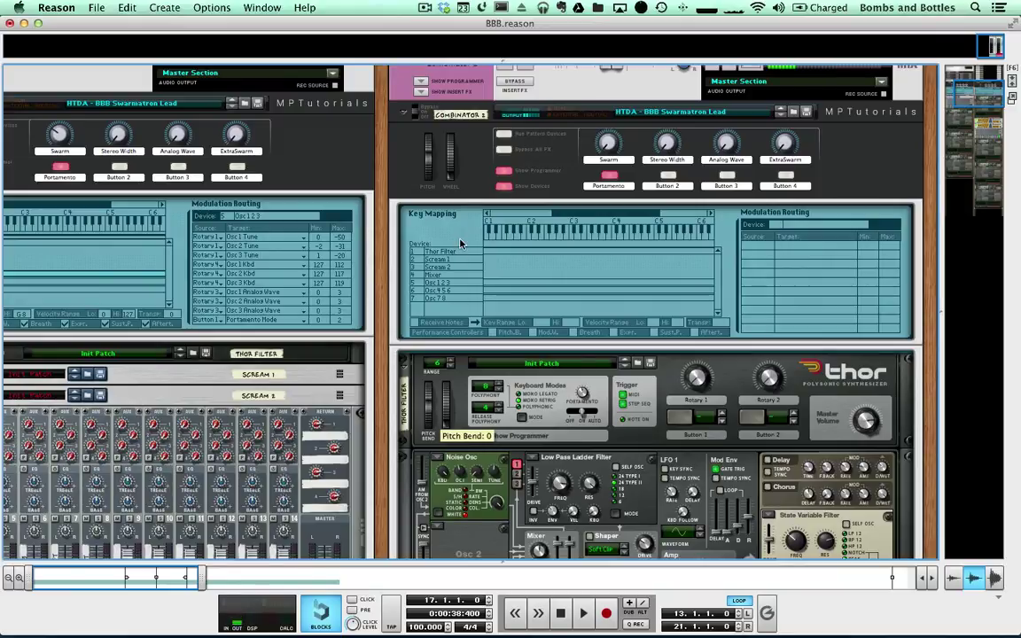
{"action": "scroll", "coordinate": [485, 377], "scroll_direction": "down", "scroll_amount": 15}
{"action": "scroll", "coordinate": [485, 376], "scroll_direction": "up", "scroll_amount": 10}
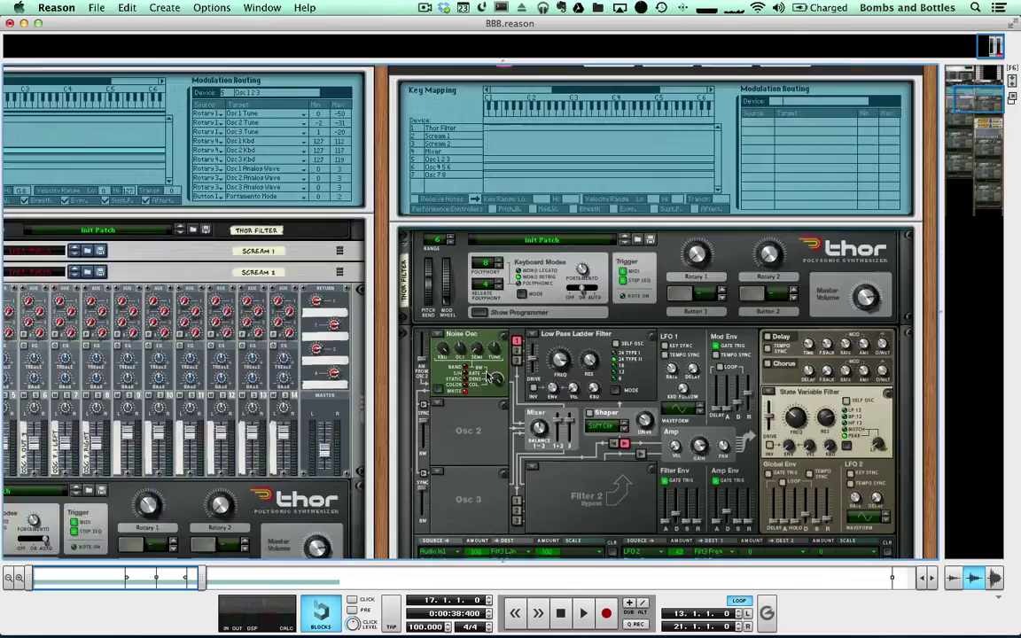
{"action": "scroll", "coordinate": [486, 377], "scroll_direction": "up", "scroll_amount": 5}
{"action": "scroll", "coordinate": [485, 377], "scroll_direction": "down", "scroll_amount": 4}
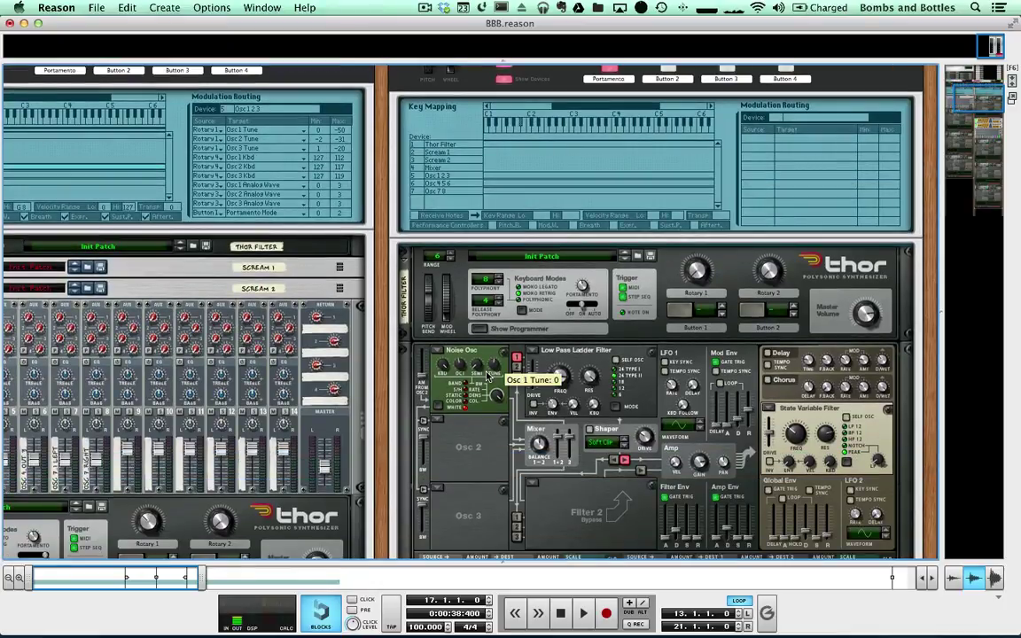
{"action": "scroll", "coordinate": [502, 221], "scroll_direction": "up", "scroll_amount": 3}
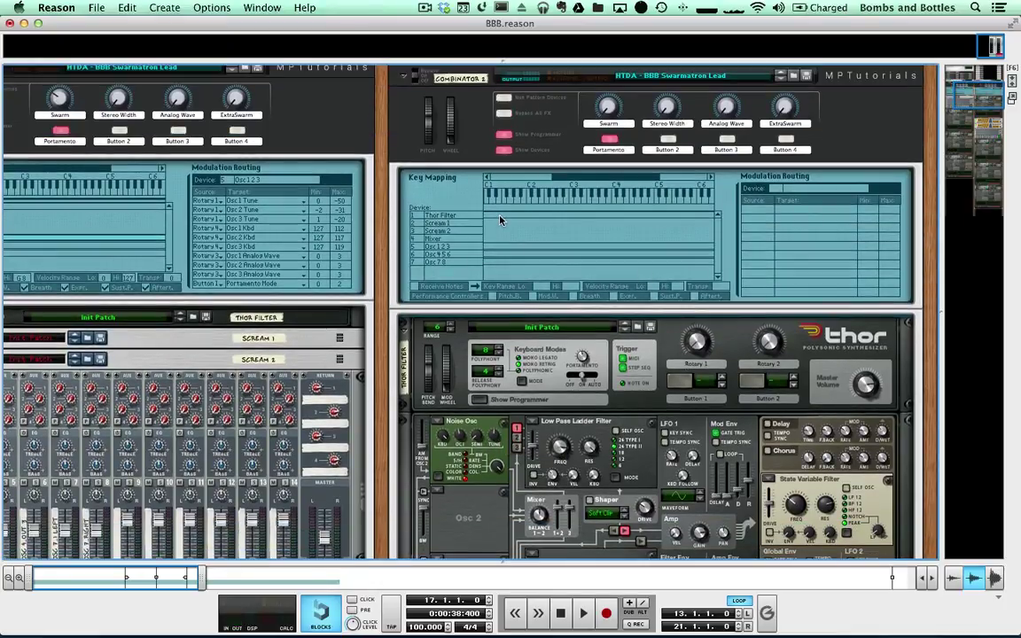
Hide the devices and the programmer of Combinator 1 and bring Combinator 2 back into view.
{"action": "scroll", "coordinate": [266, 177], "scroll_direction": "left", "scroll_amount": 4}
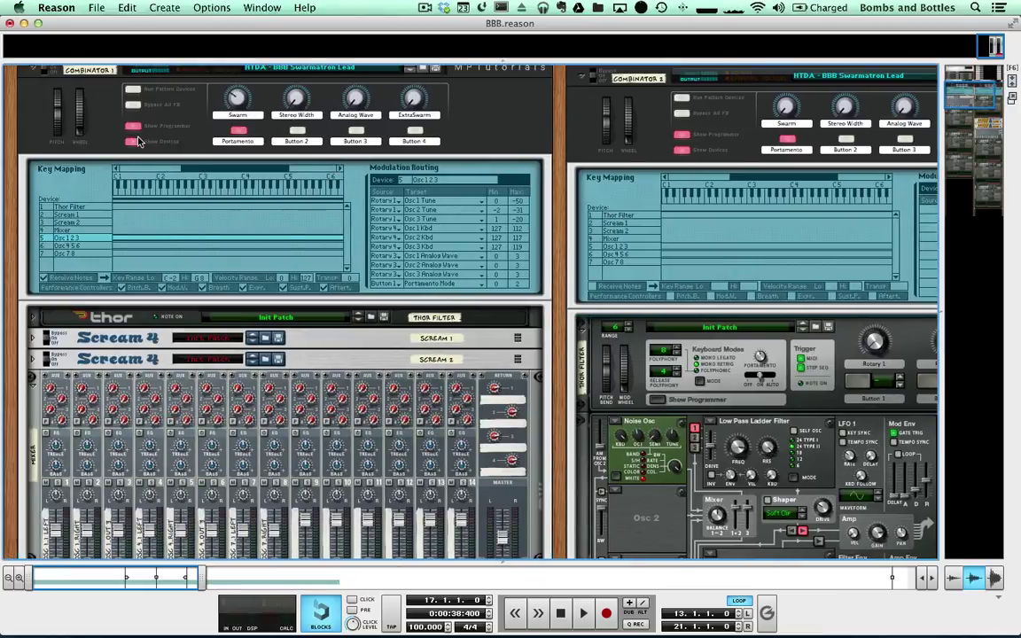
{"action": "left_click", "coordinate": [132, 140]}
{"action": "left_click", "coordinate": [132, 126]}
{"action": "scroll", "coordinate": [198, 205], "scroll_direction": "up", "scroll_amount": 3}
{"action": "scroll", "coordinate": [198, 204], "scroll_direction": "right", "scroll_amount": 3}
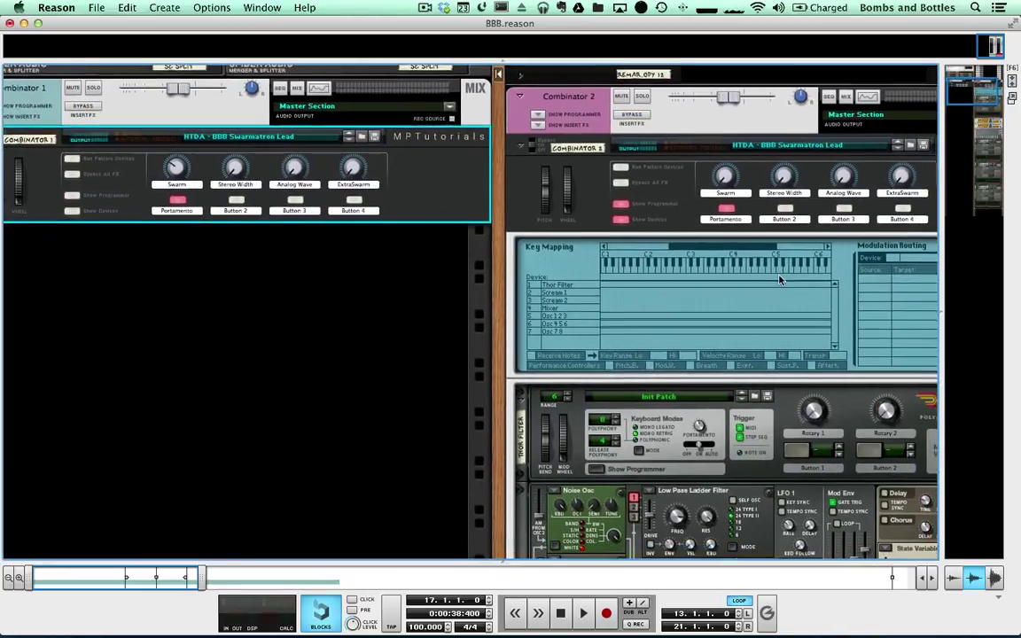